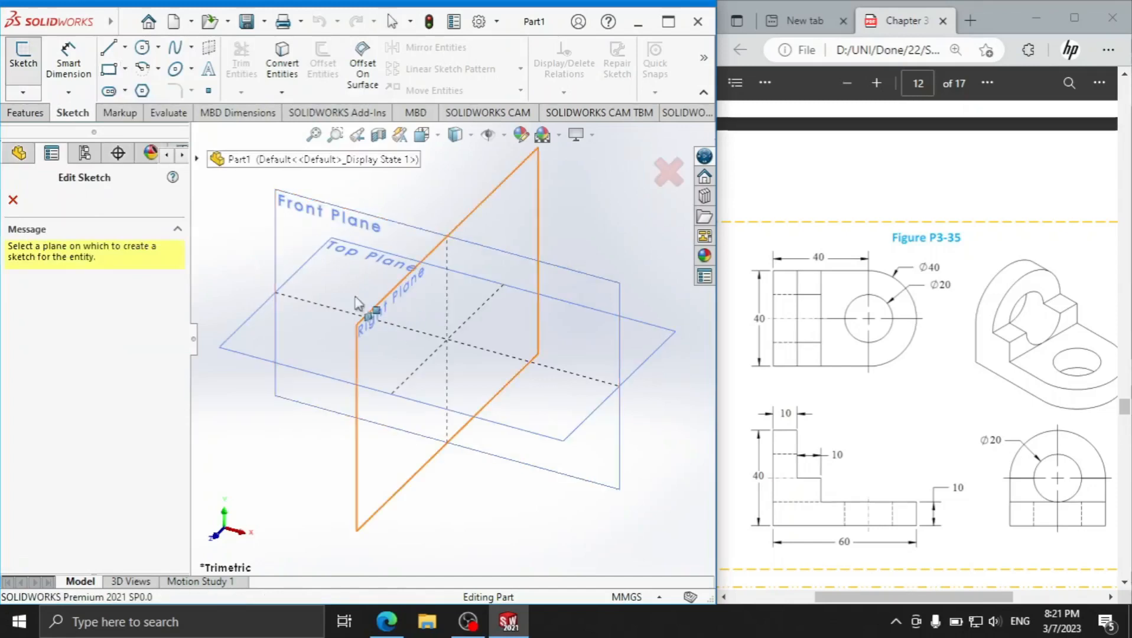
- Start a sketch on the Top Plane and draw a corner rectangle about 169 mm wide, starting at the origin
click(294, 355)
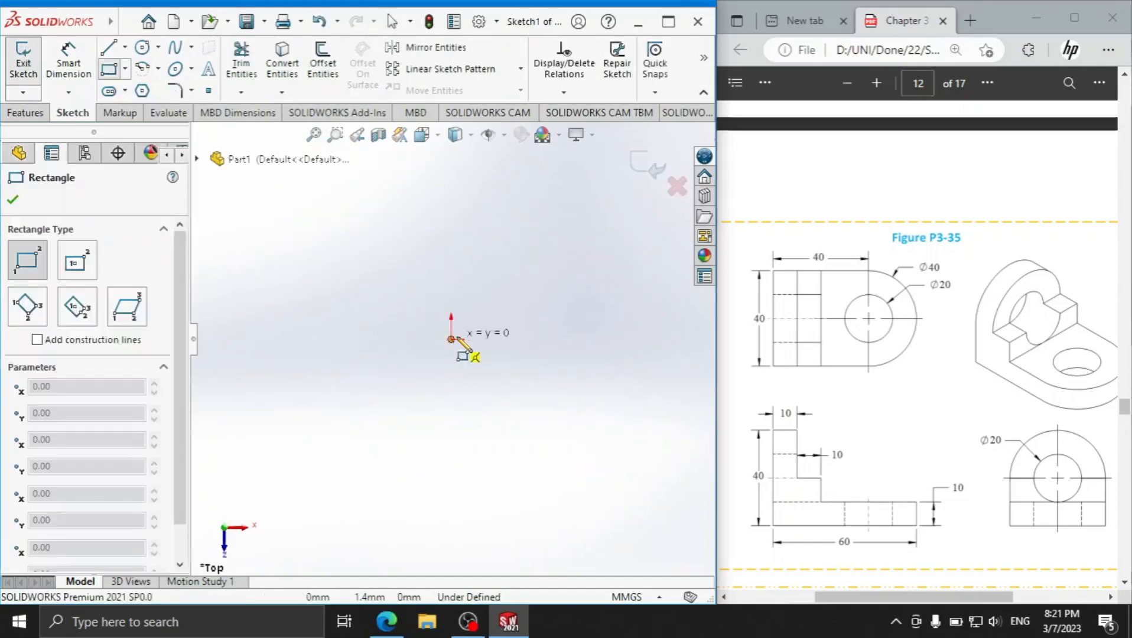
click(451, 339)
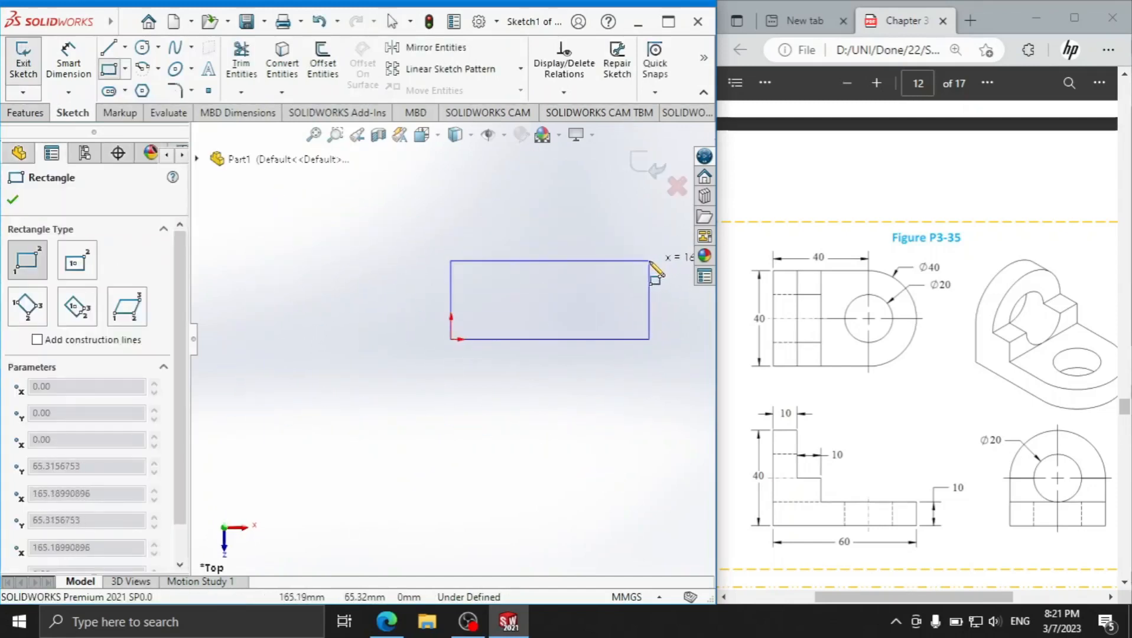
click(655, 231)
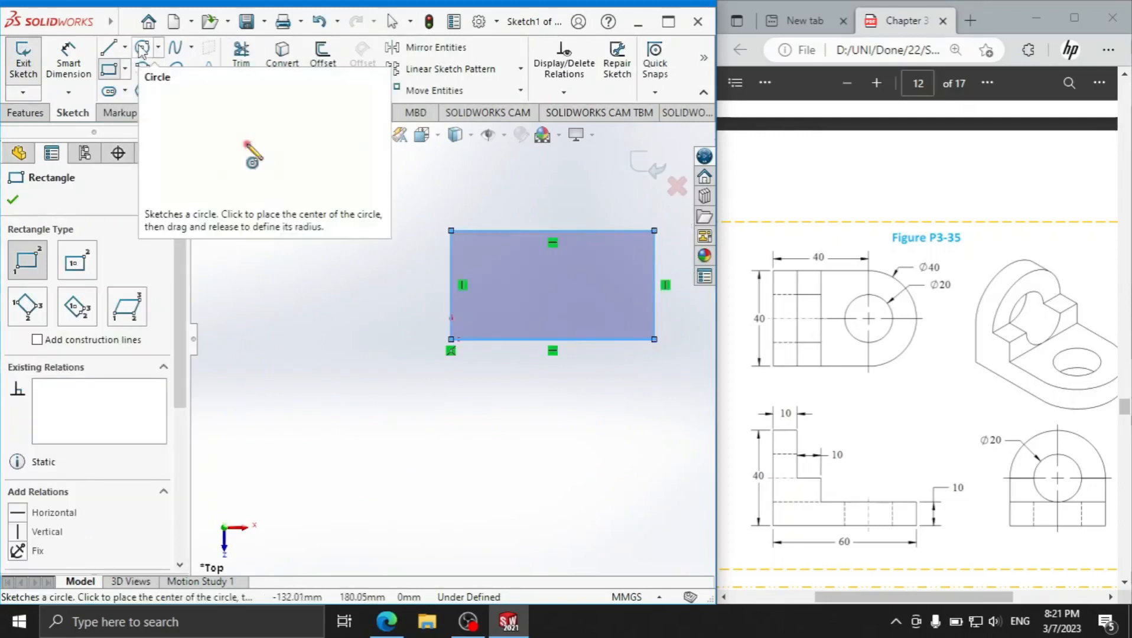
- Dimension the rectangle as a square with 40 mm width and 40 mm height
click(68, 59)
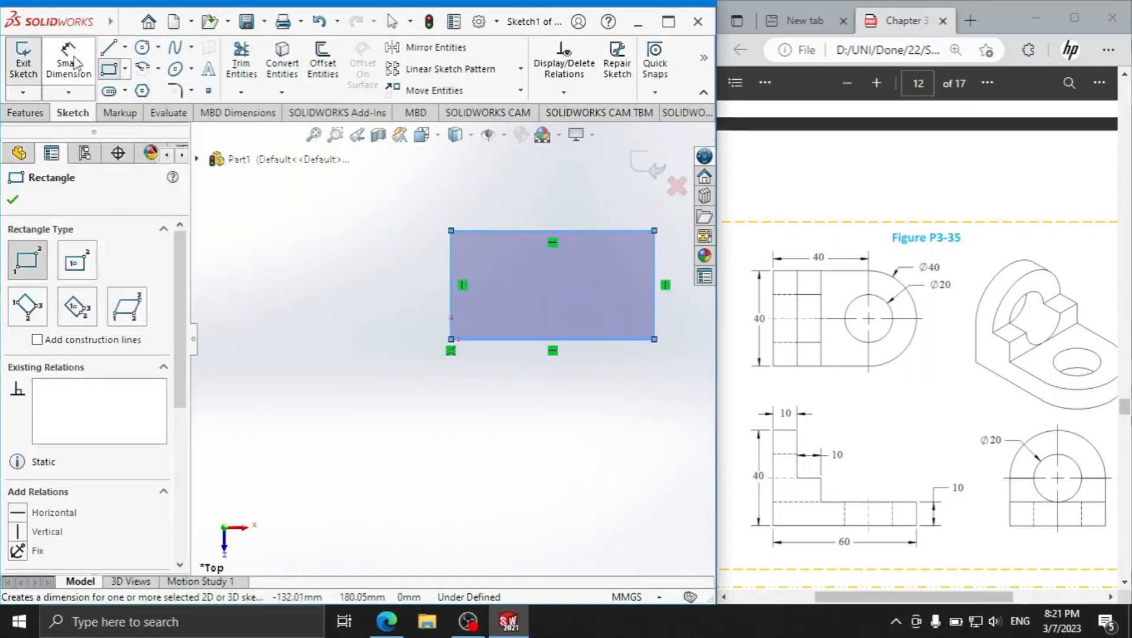
click(521, 339)
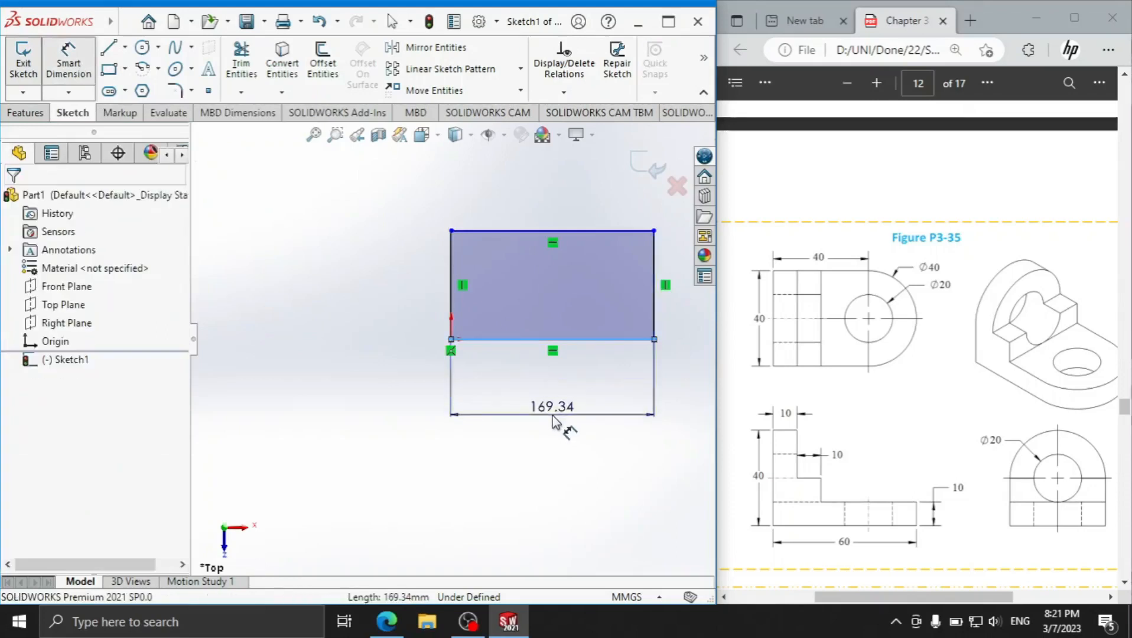
click(553, 420)
text(40)
key(Return)
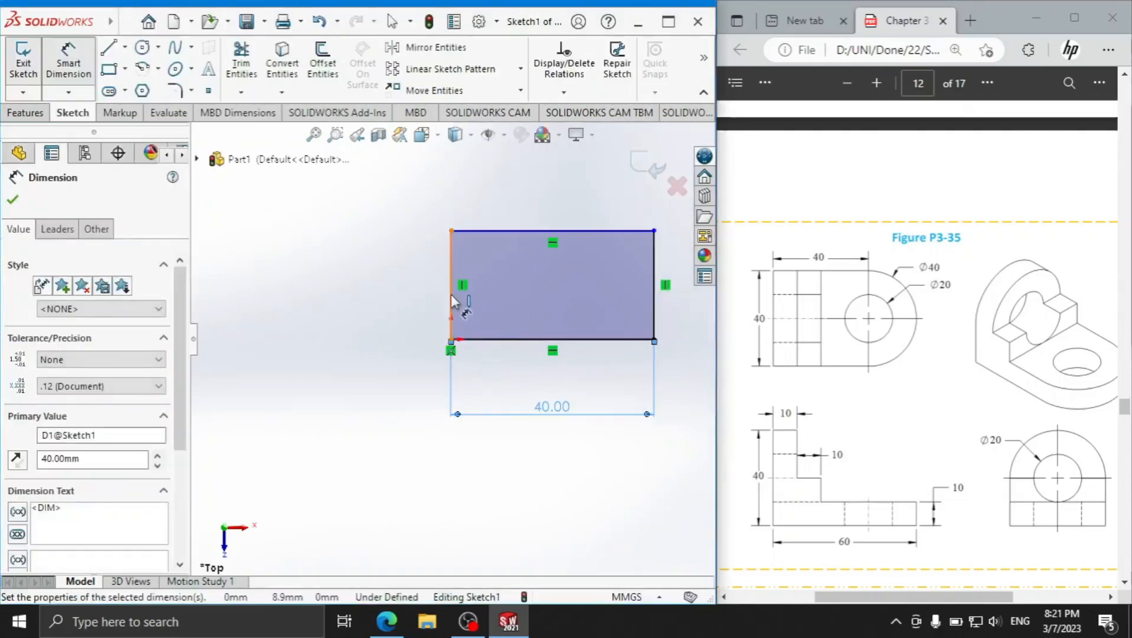
click(453, 302)
click(380, 290)
text(4)
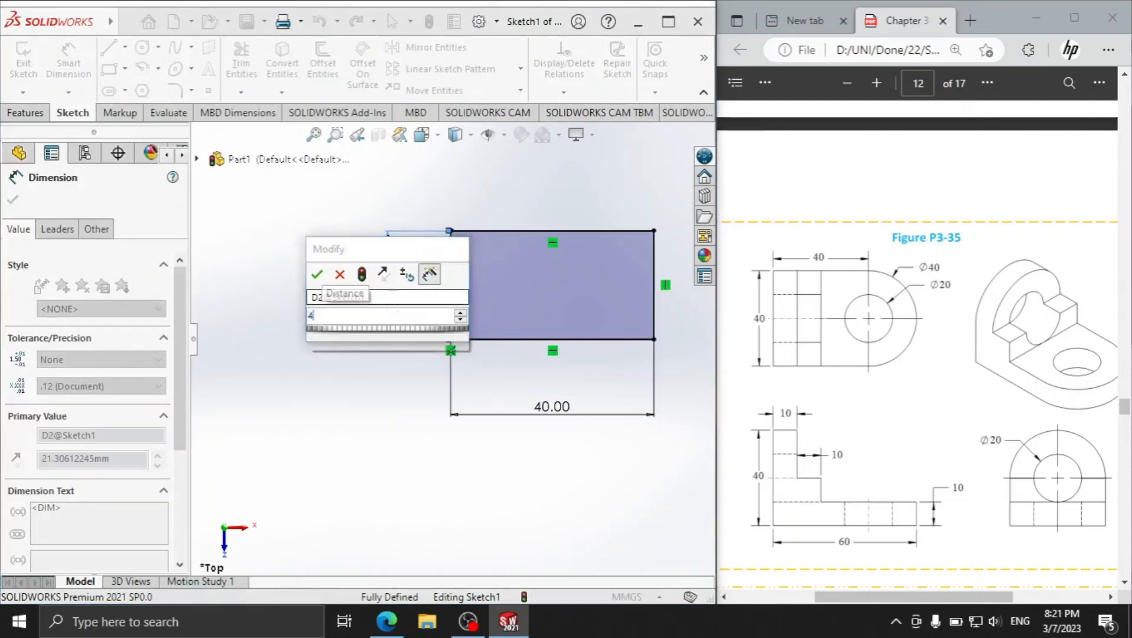
text(0)
key(Return)
- Draw two concentric circles at the midpoint of the square's right edge: one of 20 mm radius through the corner, one about 20 mm in diameter
click(142, 47)
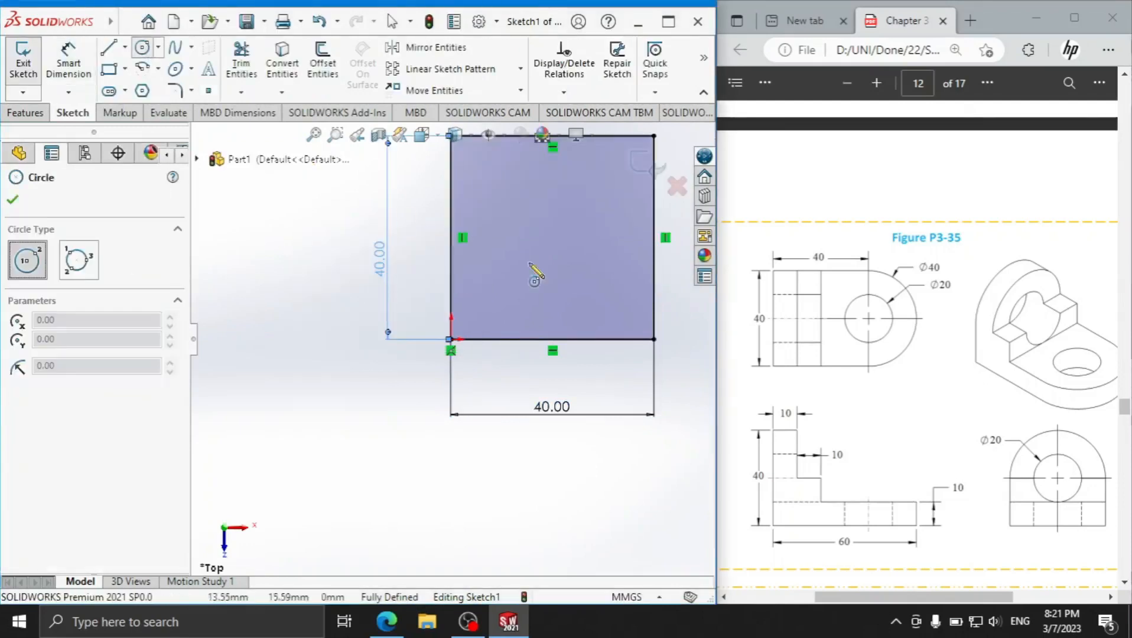
scroll(636, 287, up, 3)
scroll(611, 281, down, 2)
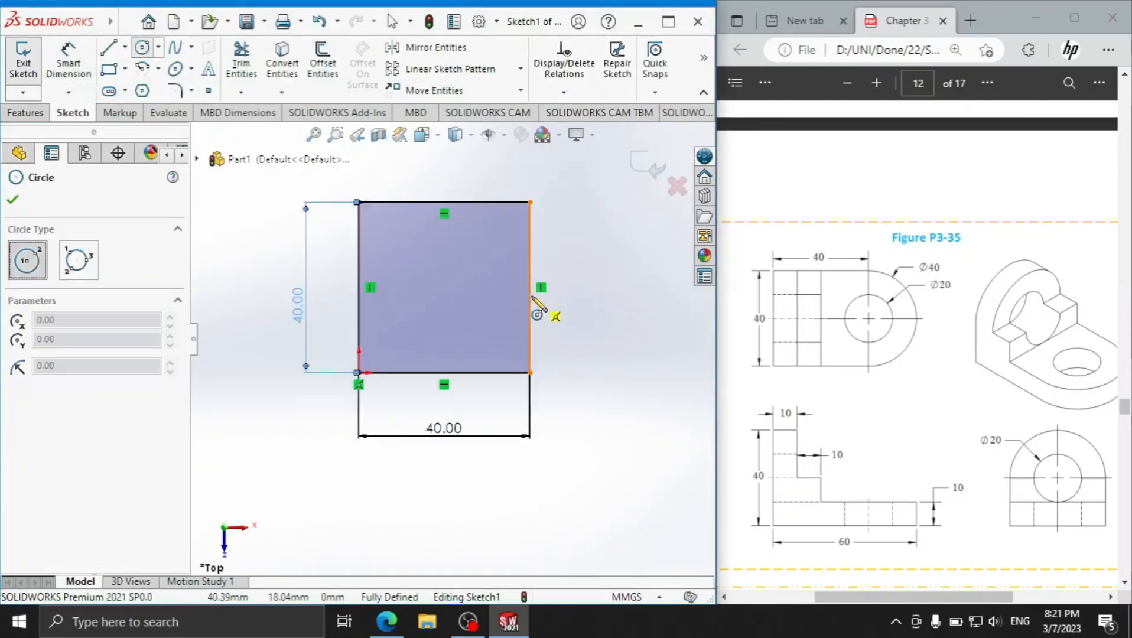
click(530, 287)
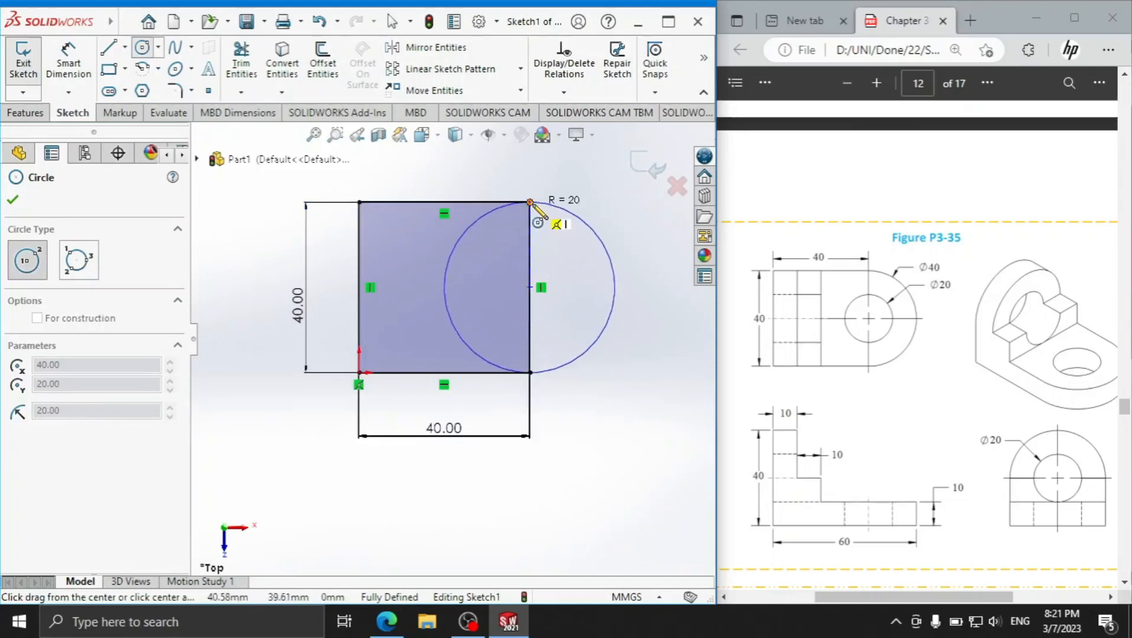
click(534, 217)
click(529, 288)
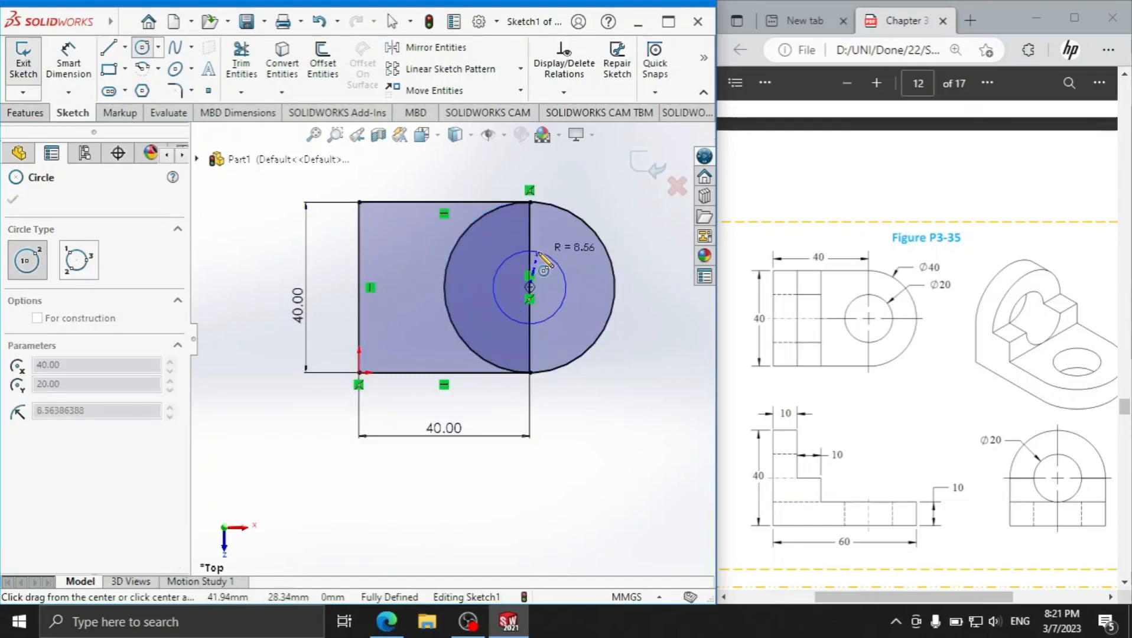
click(532, 246)
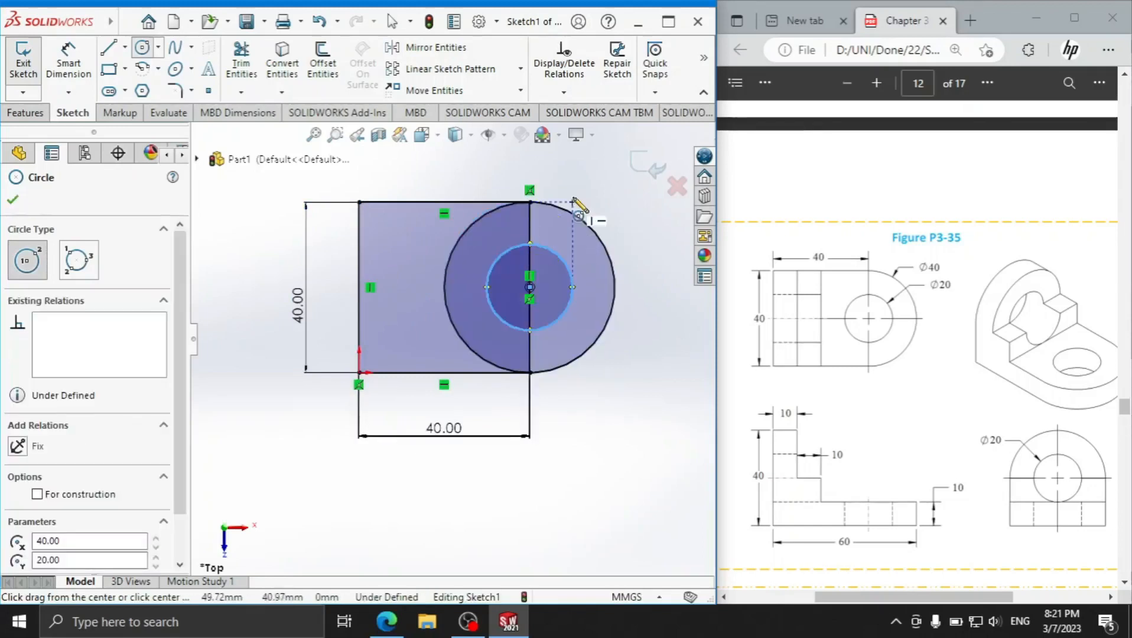
right_click(584, 178)
click(600, 191)
- Set the inner circle's diameter to 20 mm and trim away the half of the outer circle that lies inside the square
click(85, 61)
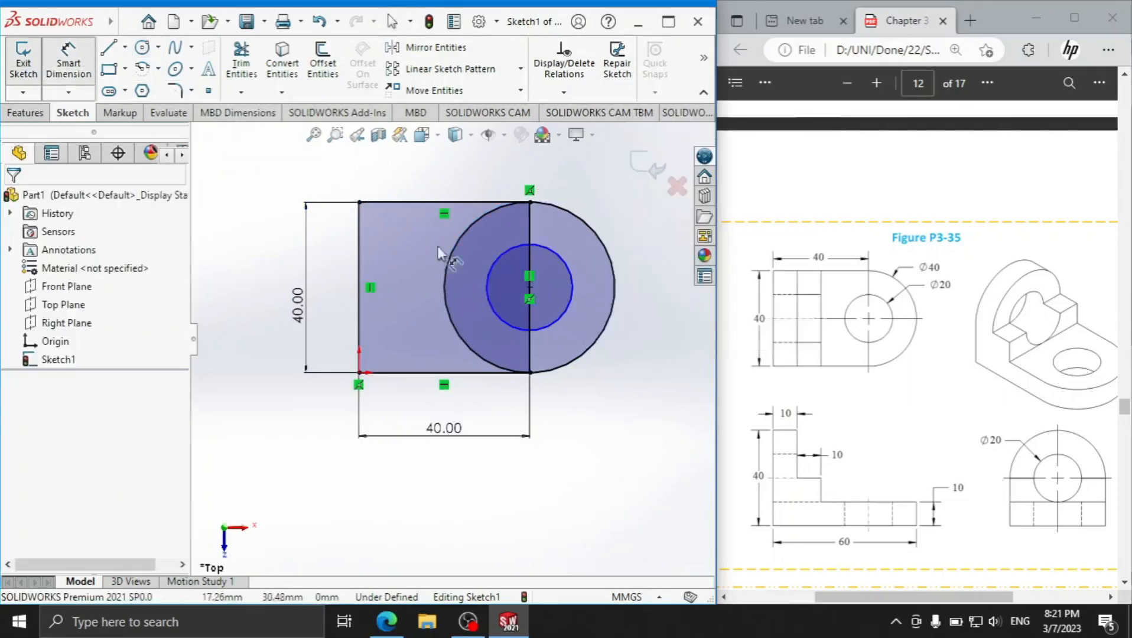
click(568, 294)
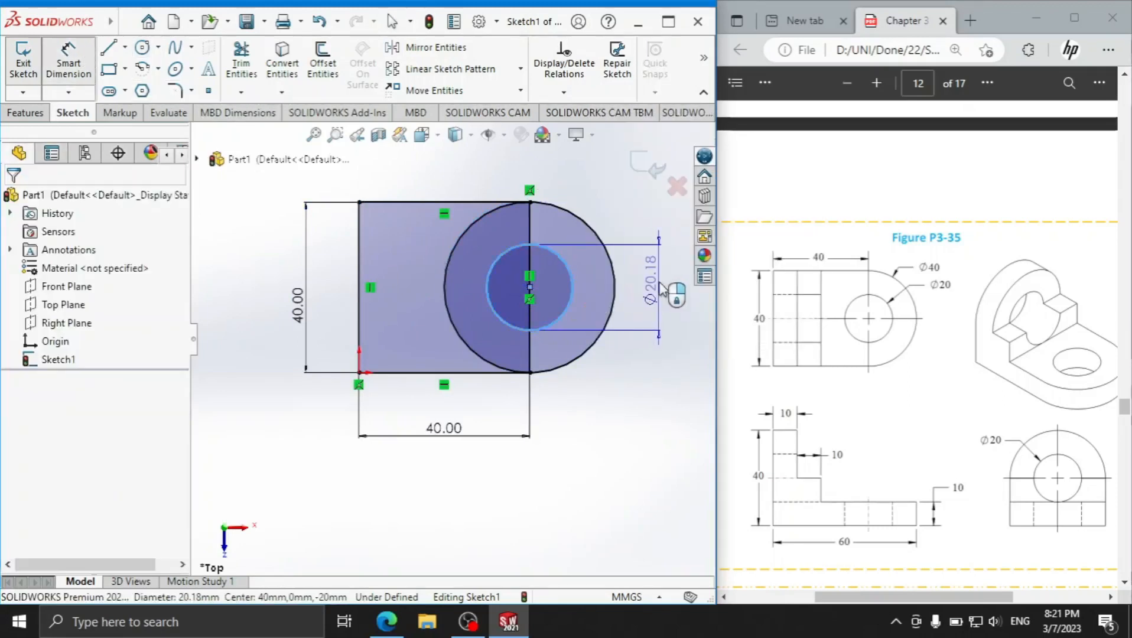
click(656, 284)
text(20)
key(Return)
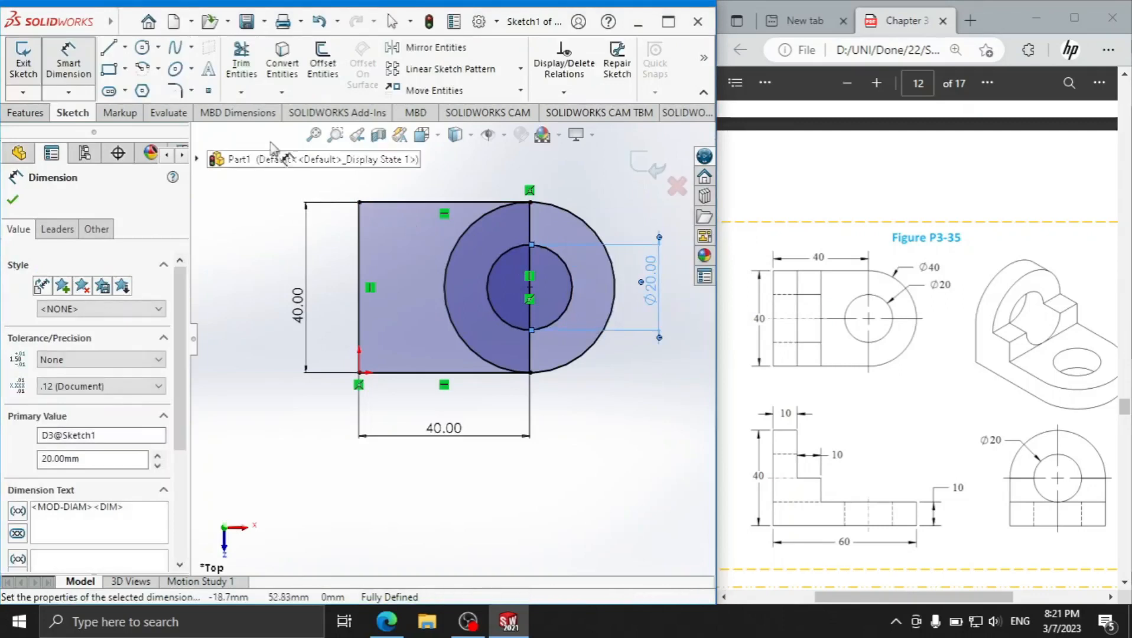
click(241, 62)
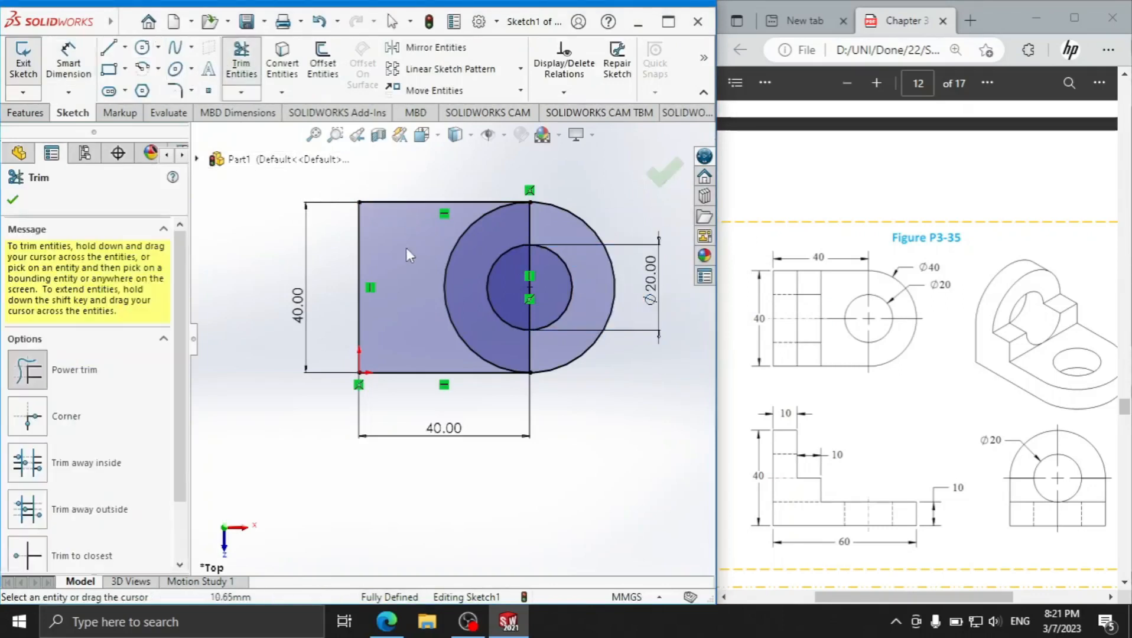
drag(405, 254, 458, 279)
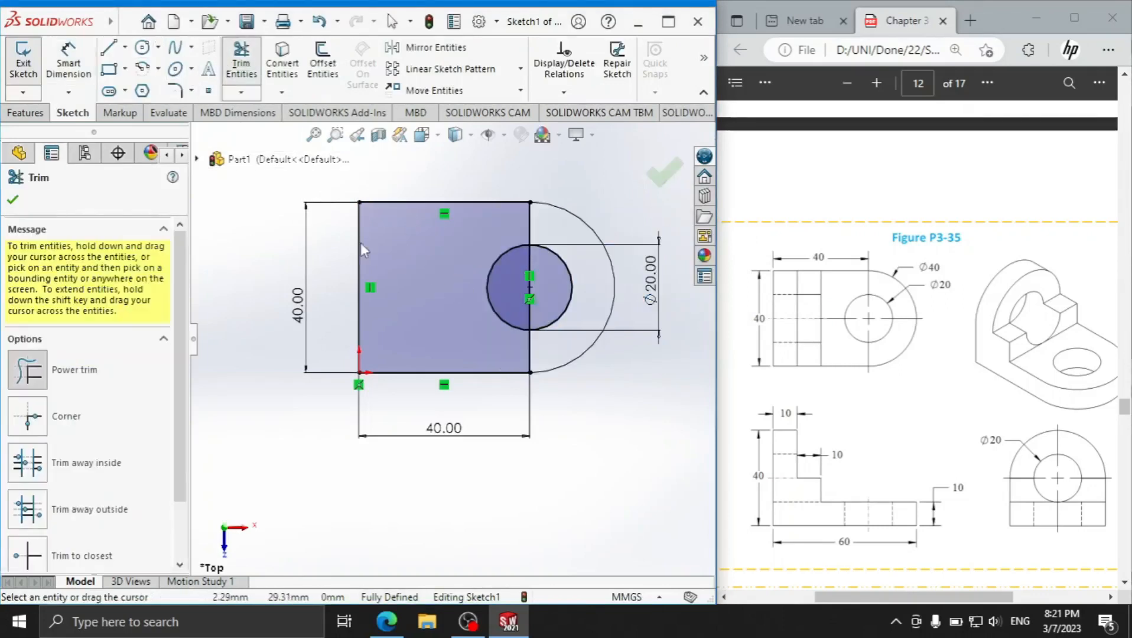
- Extrude the square and outer half-ring regions 10 mm, leaving the hole open, and circle the 10 mm thickness dimension on the reference drawing
click(23, 113)
click(29, 62)
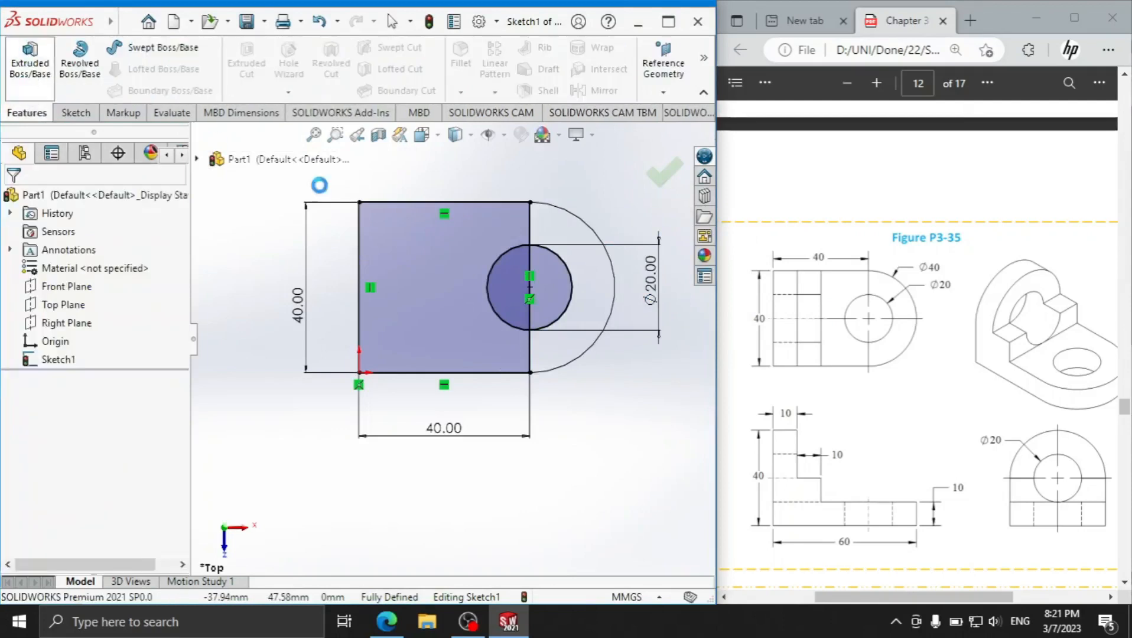
click(524, 375)
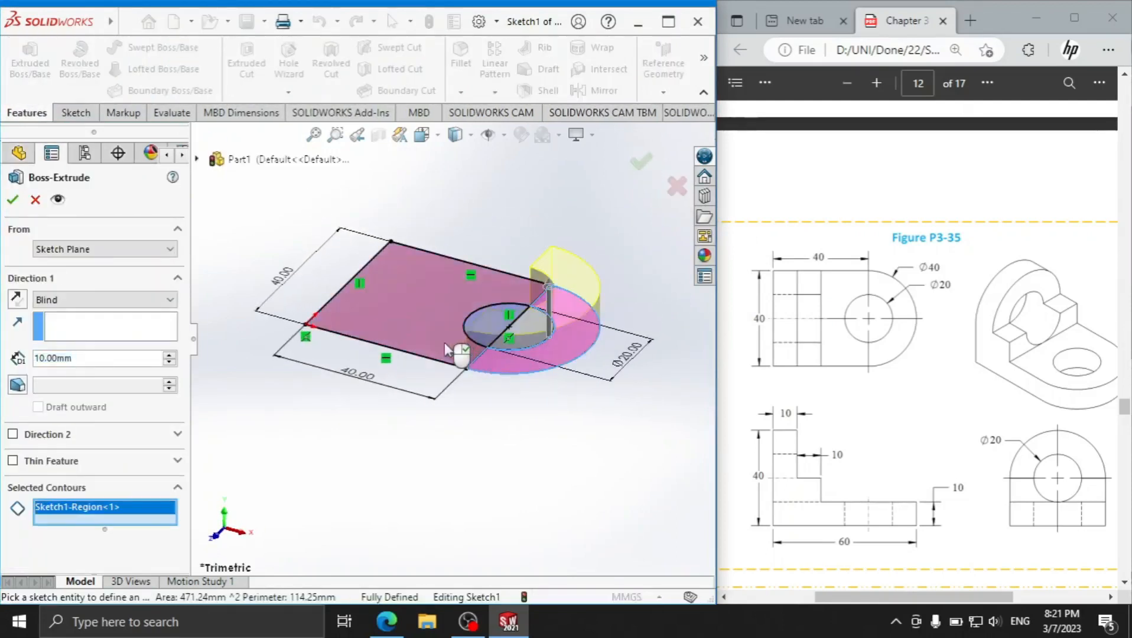
click(444, 342)
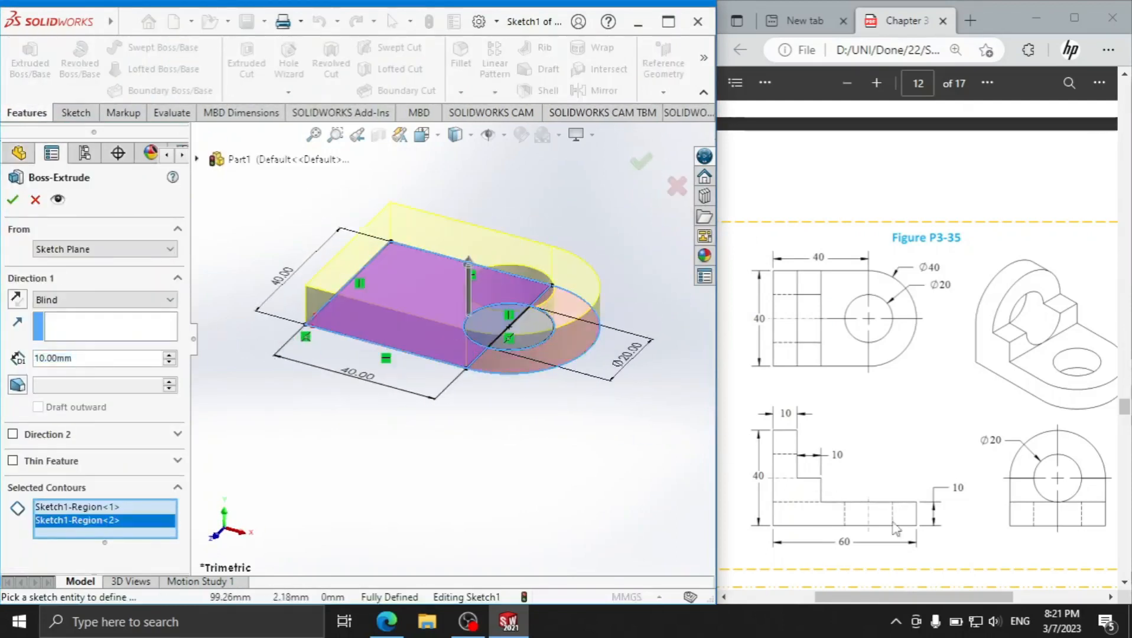
click(776, 83)
click(795, 142)
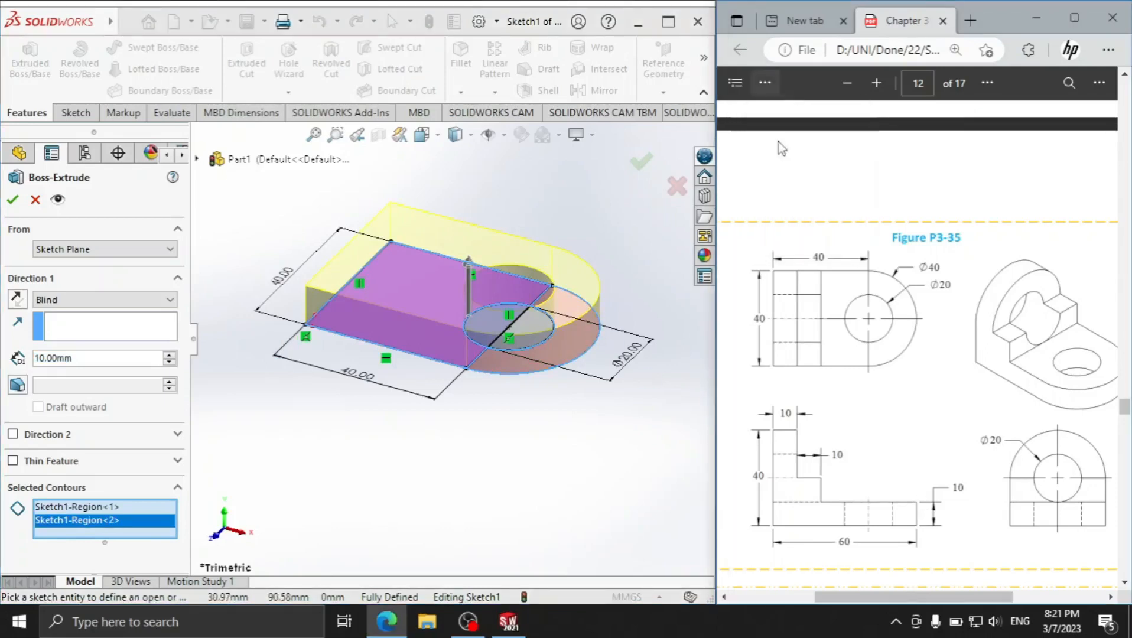
mouse_move(942, 538)
mouse_down()
mouse_move(947, 500)
mouse_move(944, 530)
mouse_up()
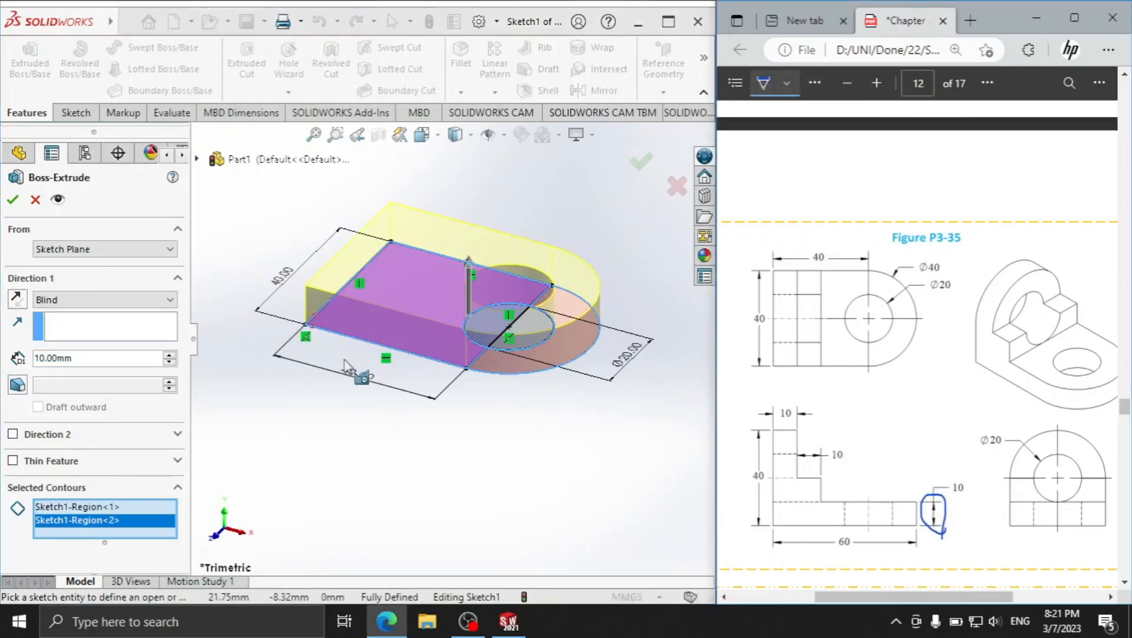
click(14, 201)
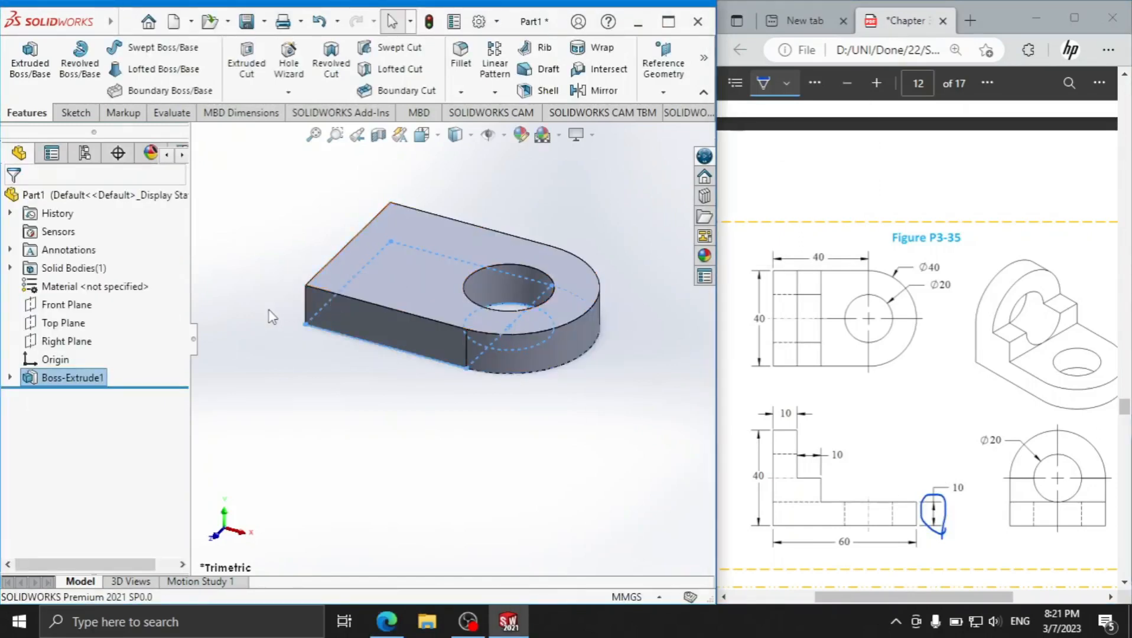
- Start a sketch on the plate's straight end face and draw a horizontal centerline about 41 mm long, about 22 mm above the bottom edge
middle_drag(263, 313, 361, 281)
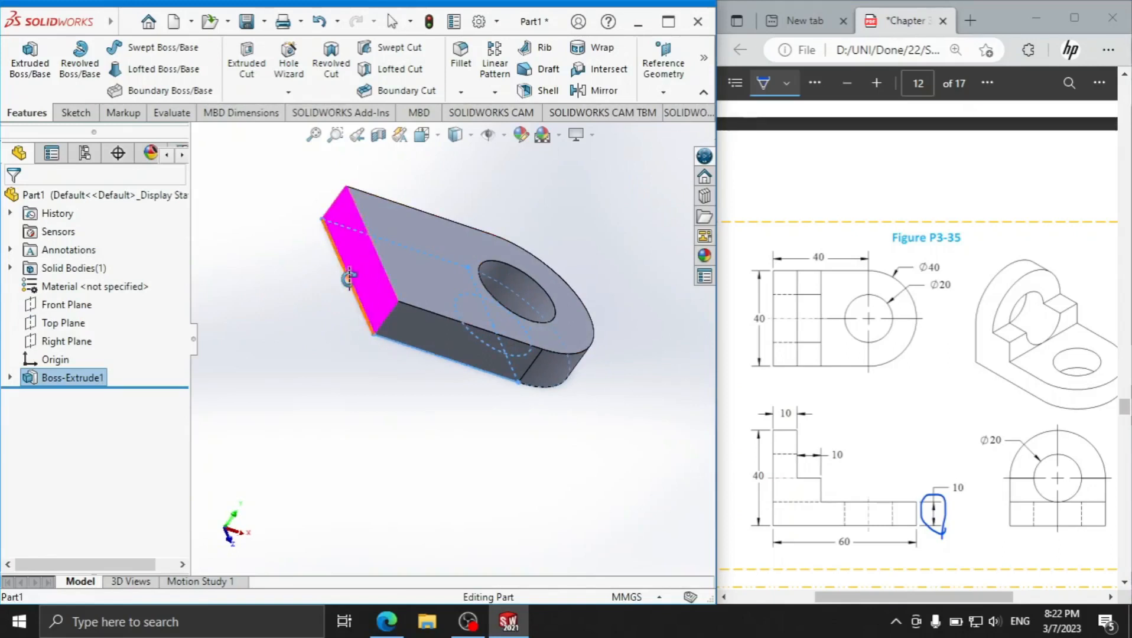
click(367, 283)
click(495, 236)
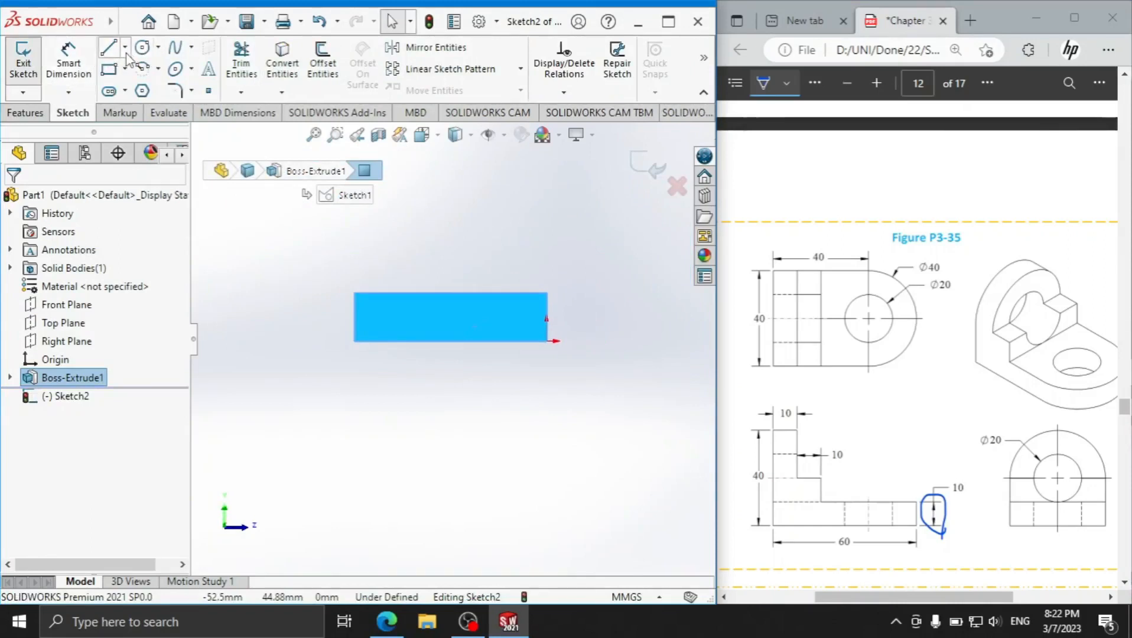
click(125, 46)
click(148, 89)
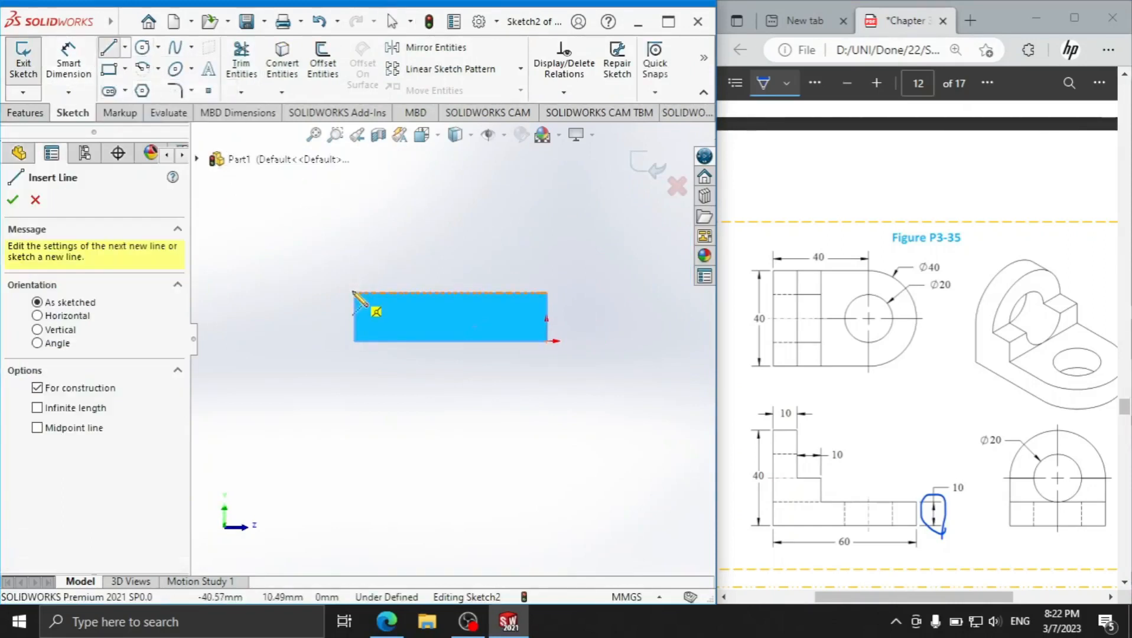
click(353, 235)
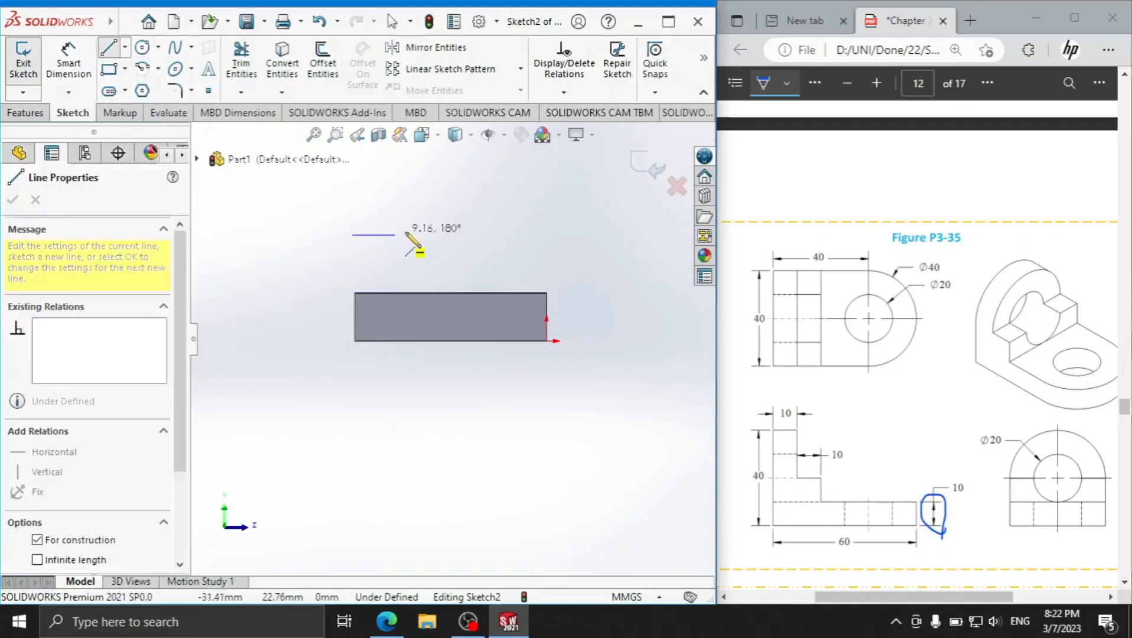
click(545, 234)
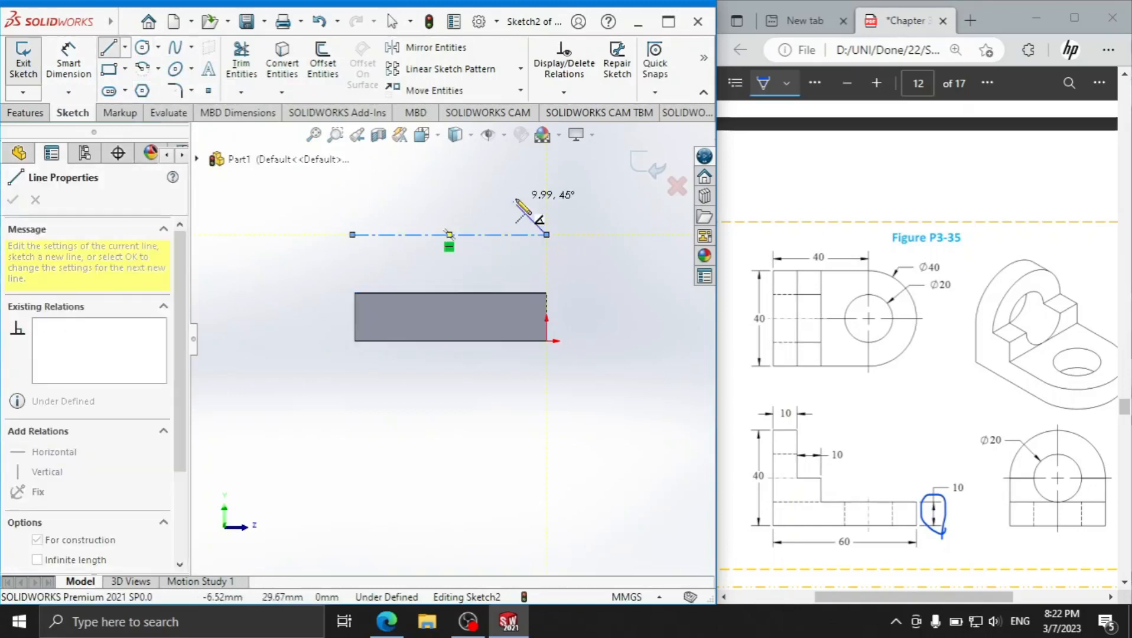
right_click(513, 197)
click(541, 210)
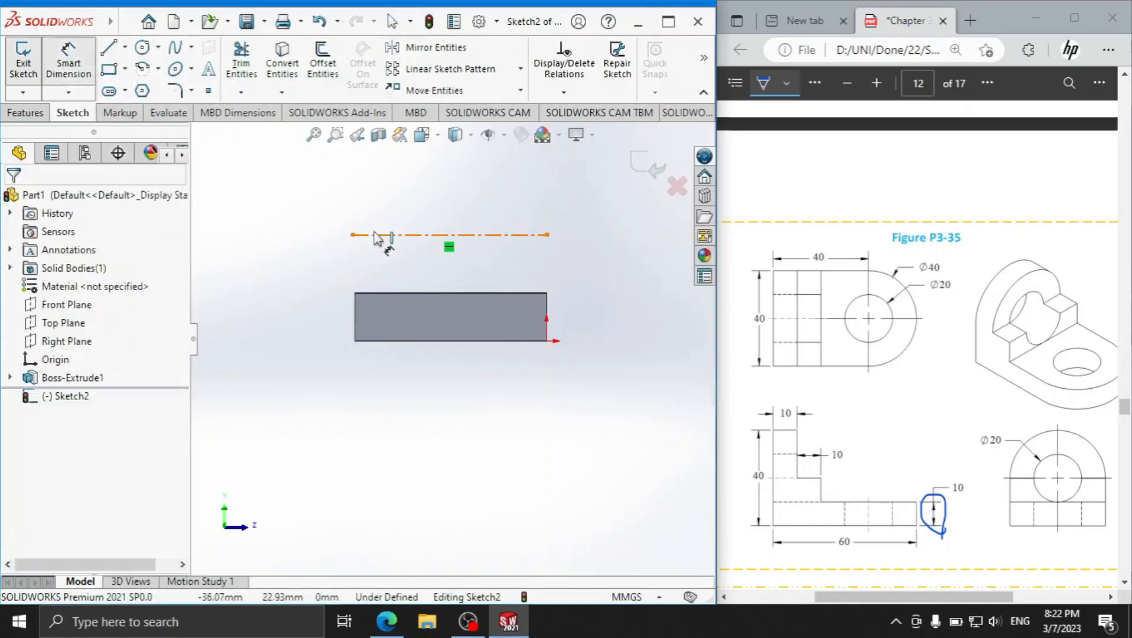
- Dimension the centerline 20 mm above the bottom edge of the end face
click(392, 235)
click(390, 341)
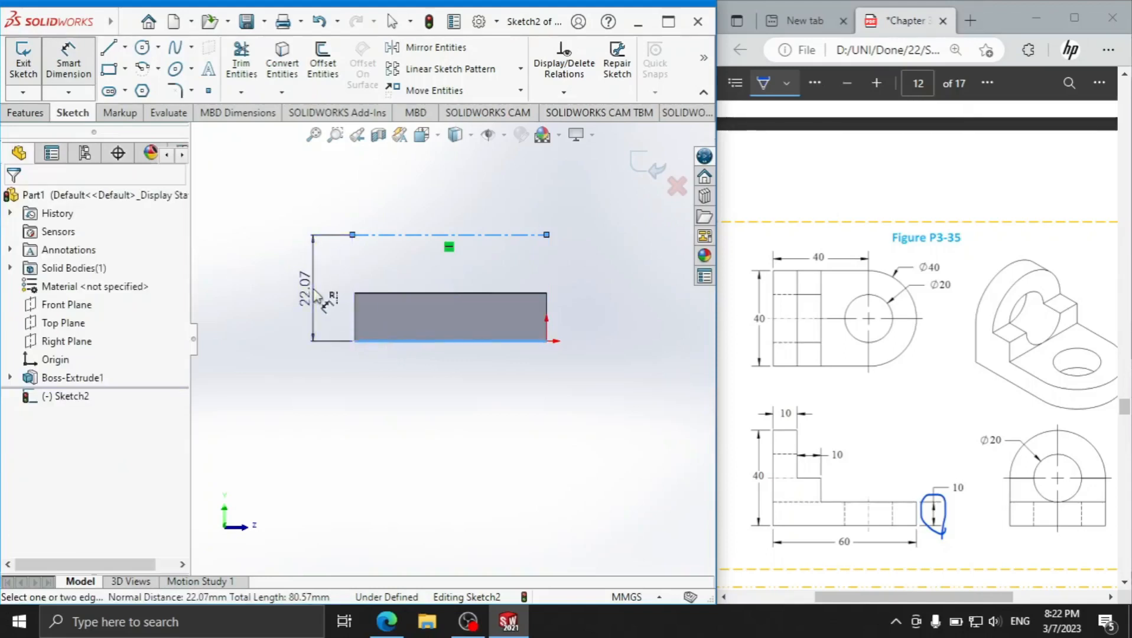
click(315, 294)
text(20)
key(Return)
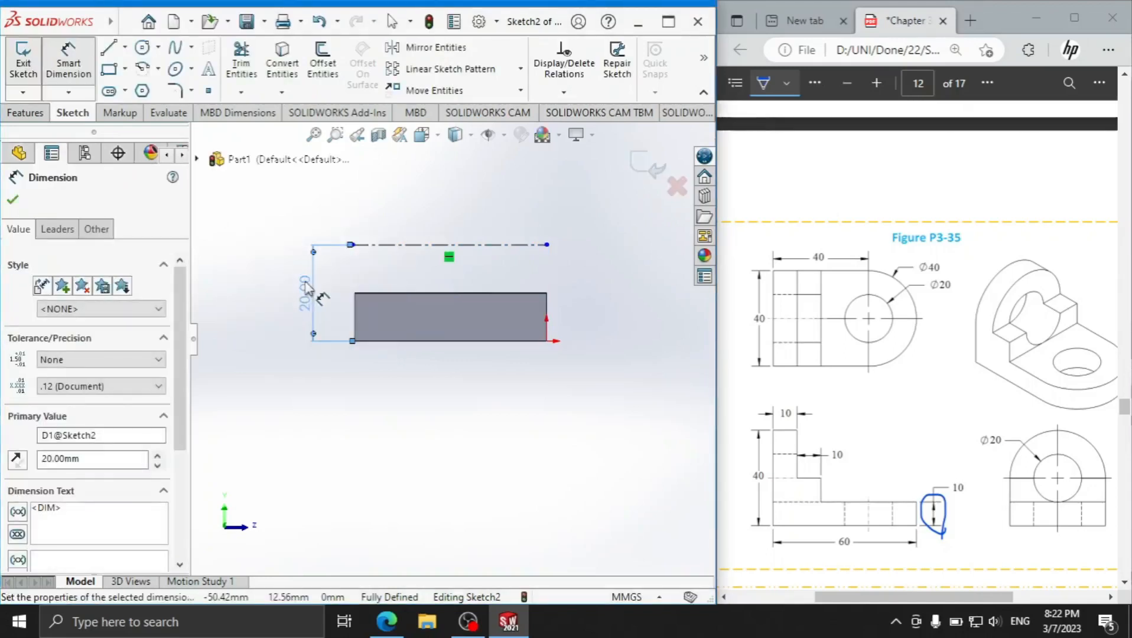
- Draw two concentric circles at the centerline's midpoint, with radii of about 8 mm and about 20 mm, the larger reaching the centerline's end
click(141, 48)
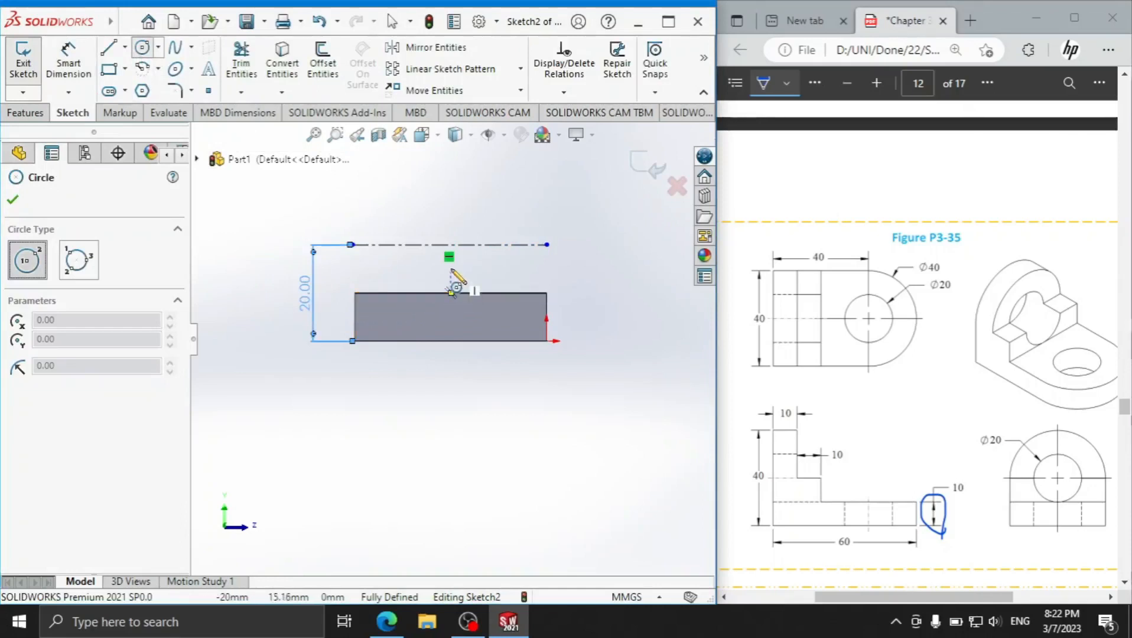
click(450, 245)
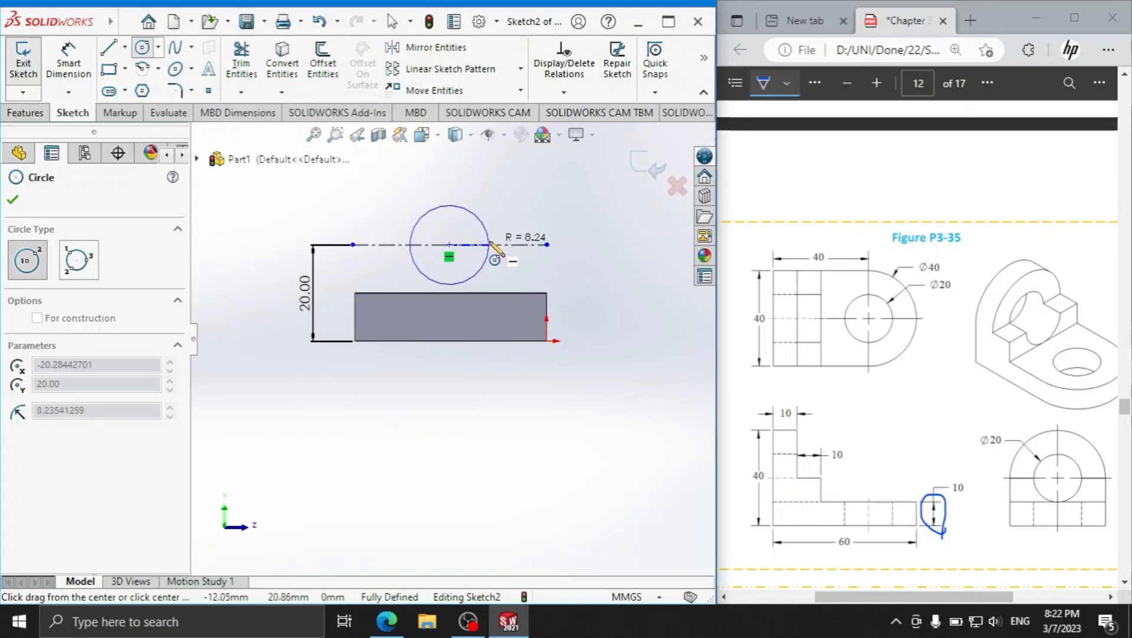
click(495, 244)
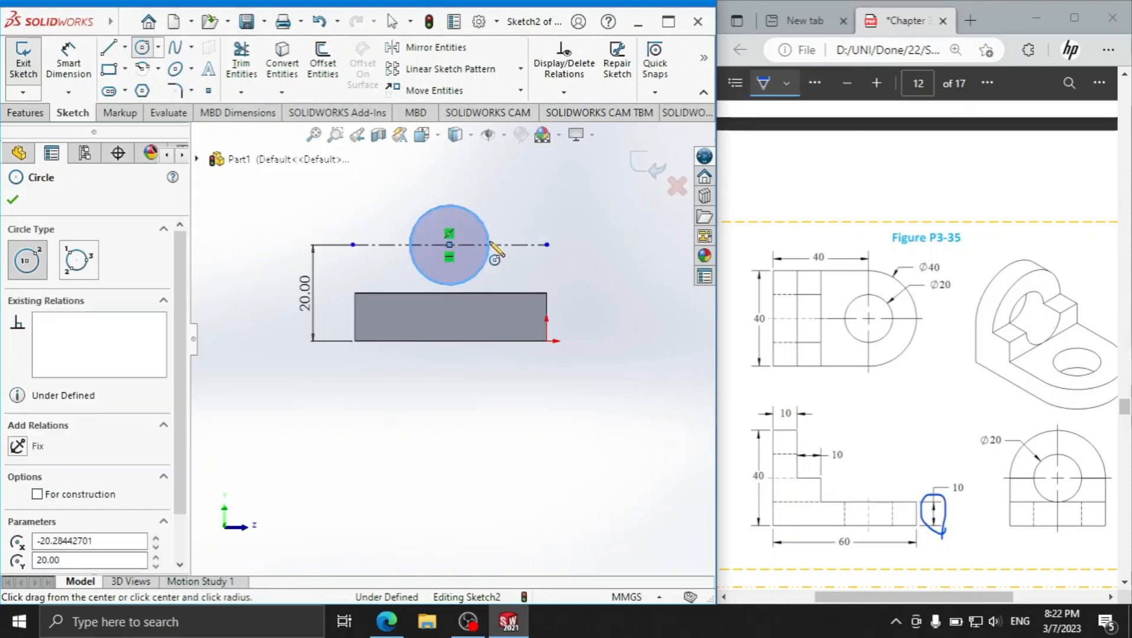
click(449, 244)
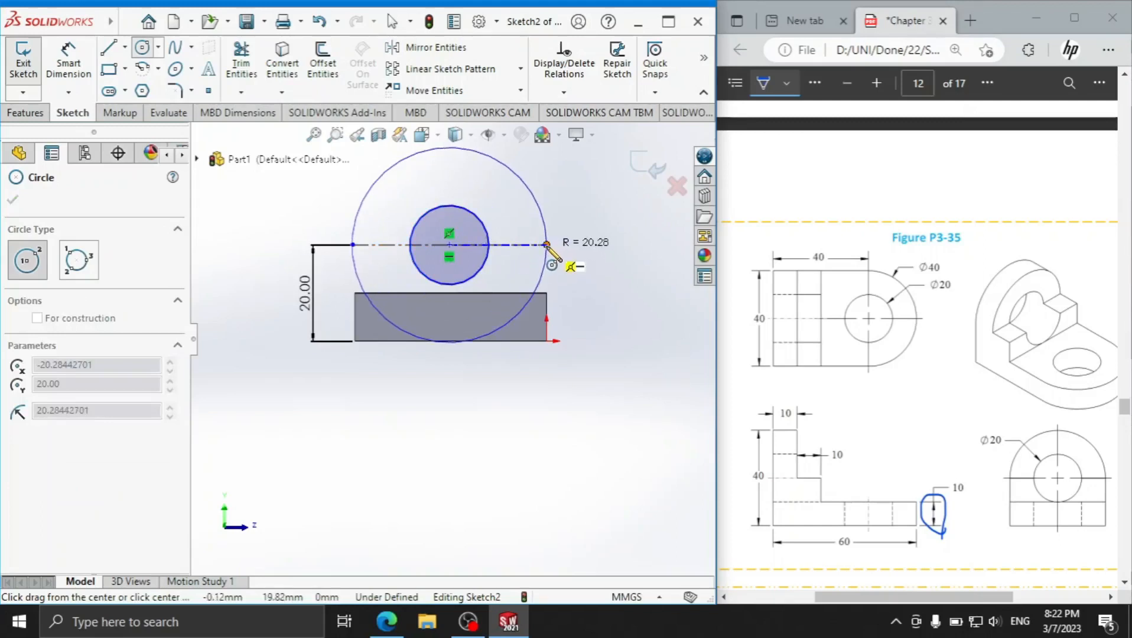
click(546, 244)
right_click(585, 220)
click(591, 221)
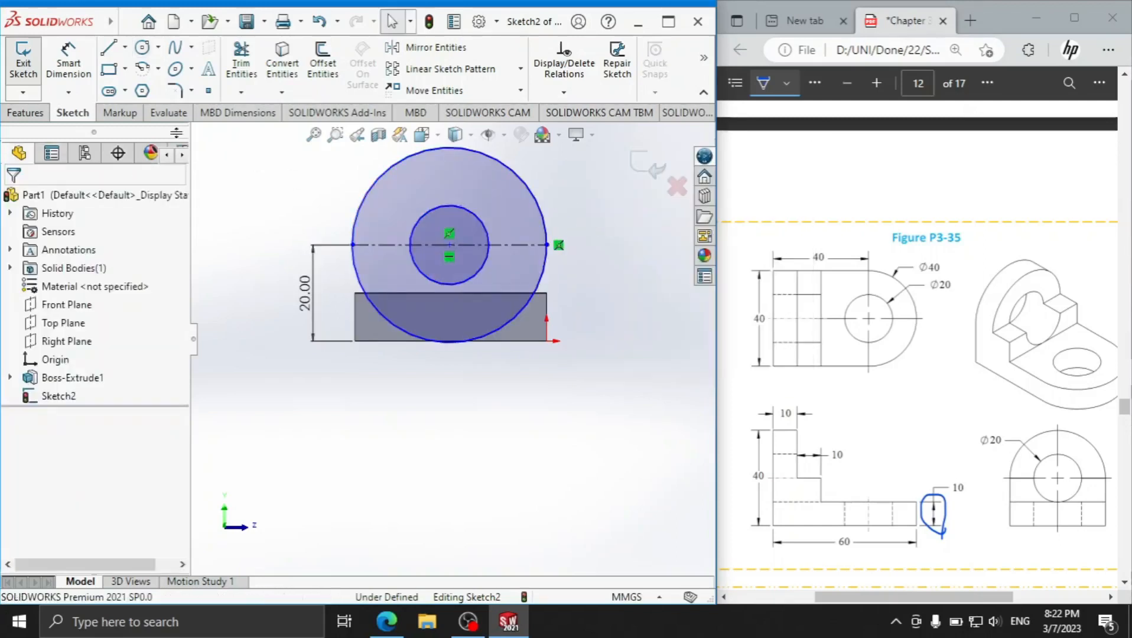
- Dimension the inner circle's diameter to 20 mm and the outer circle's to 40 mm, underlining the Ø20 callout on the reference drawing
click(81, 62)
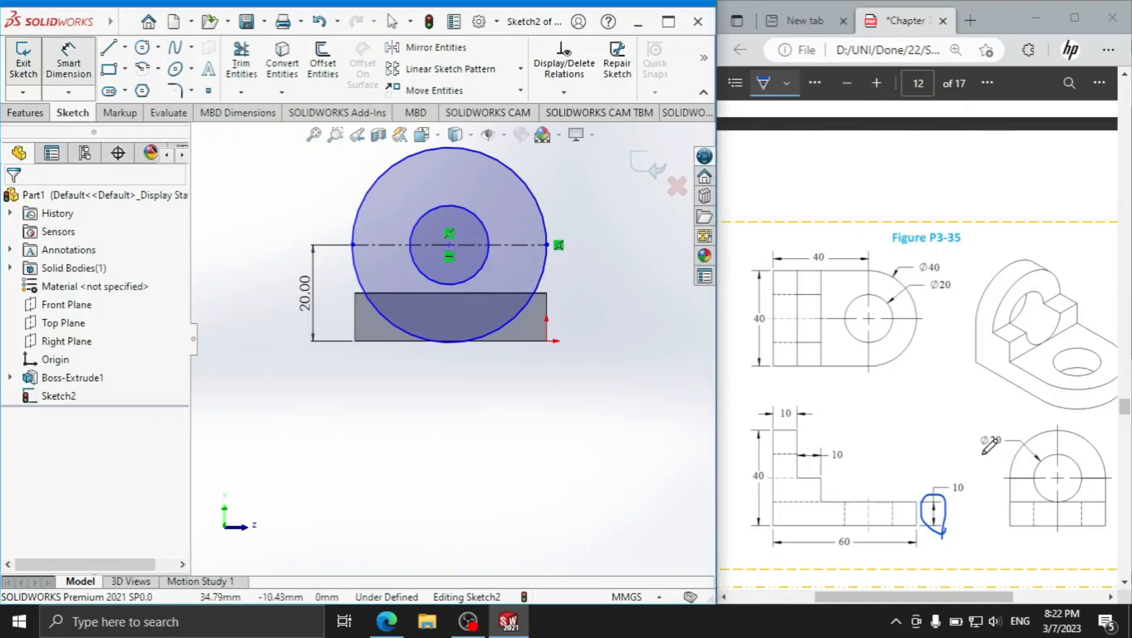
drag(984, 454, 1011, 447)
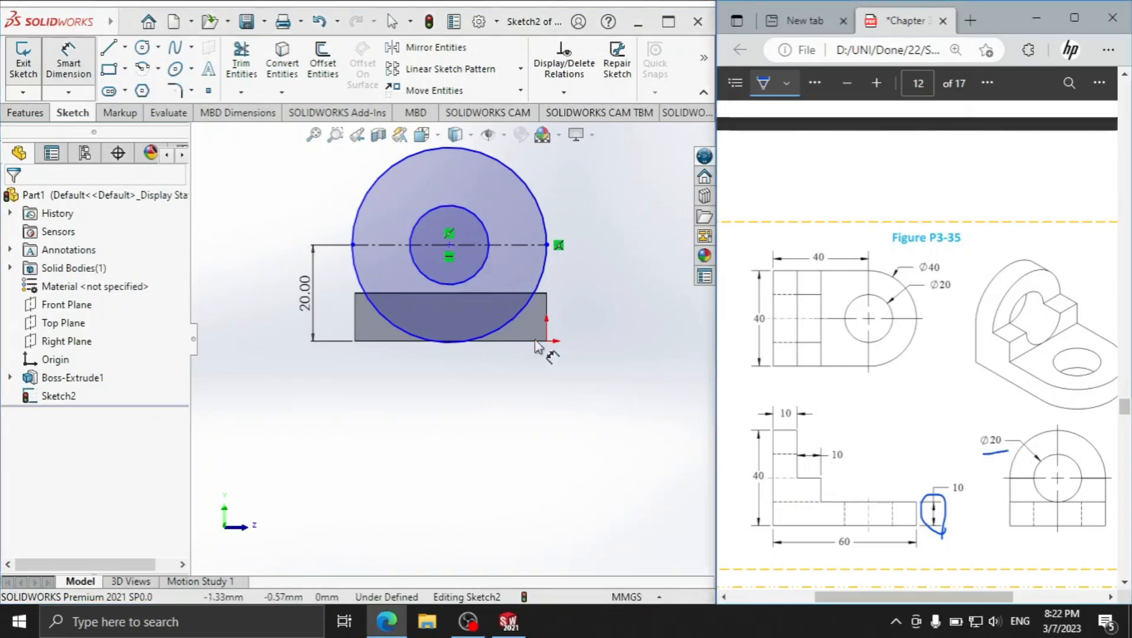
click(487, 247)
click(639, 252)
text(20)
key(Return)
scroll(532, 266, up, 2)
click(513, 251)
click(633, 271)
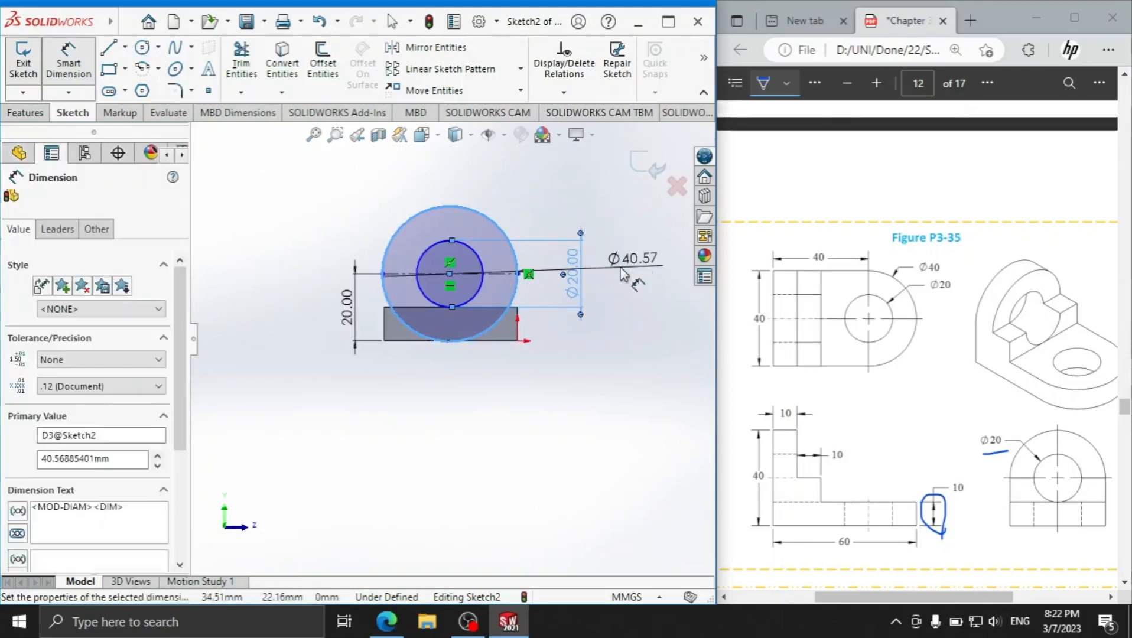
text(40)
key(Return)
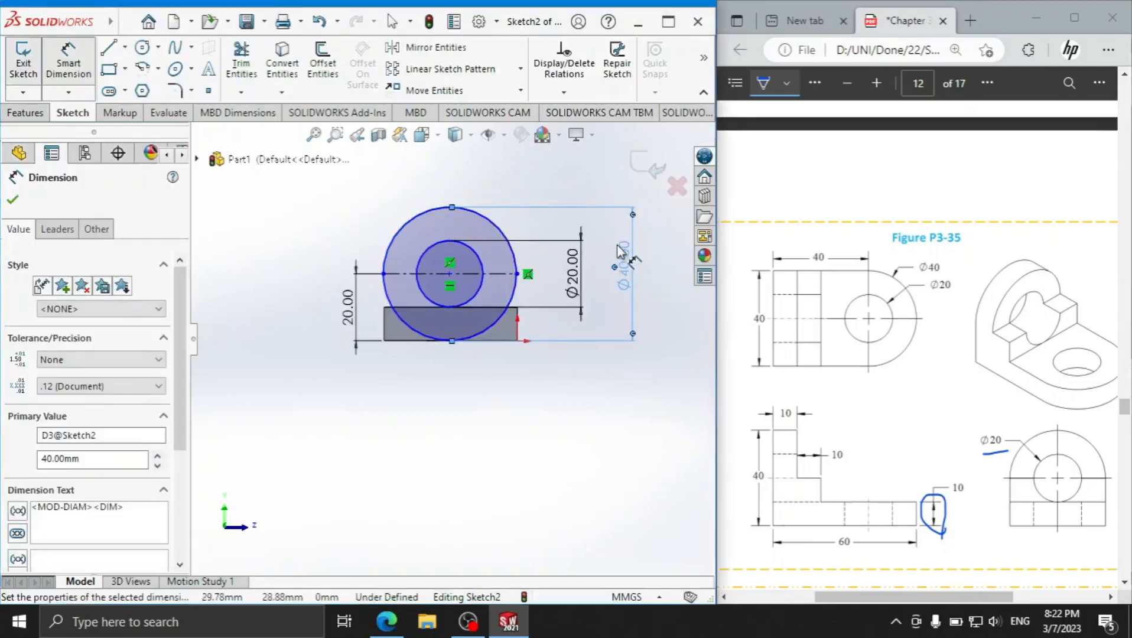
- Draw a line from the end face's upper corner on the origin side up to the nearest end of the centerline
scroll(528, 277, down, 3)
scroll(528, 276, down, 1)
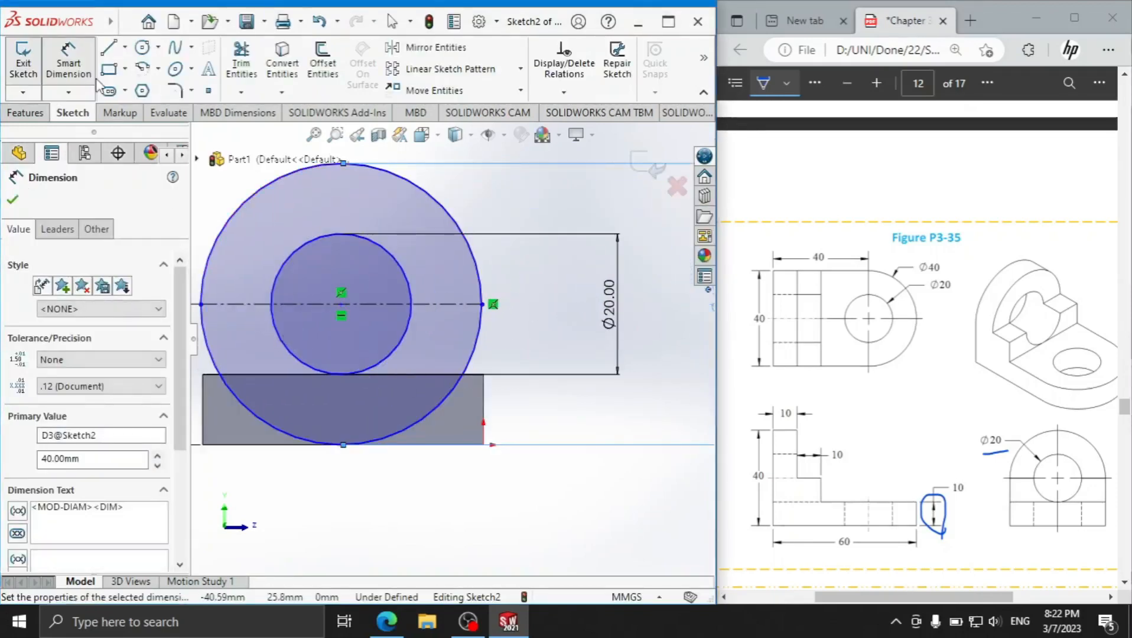
click(112, 53)
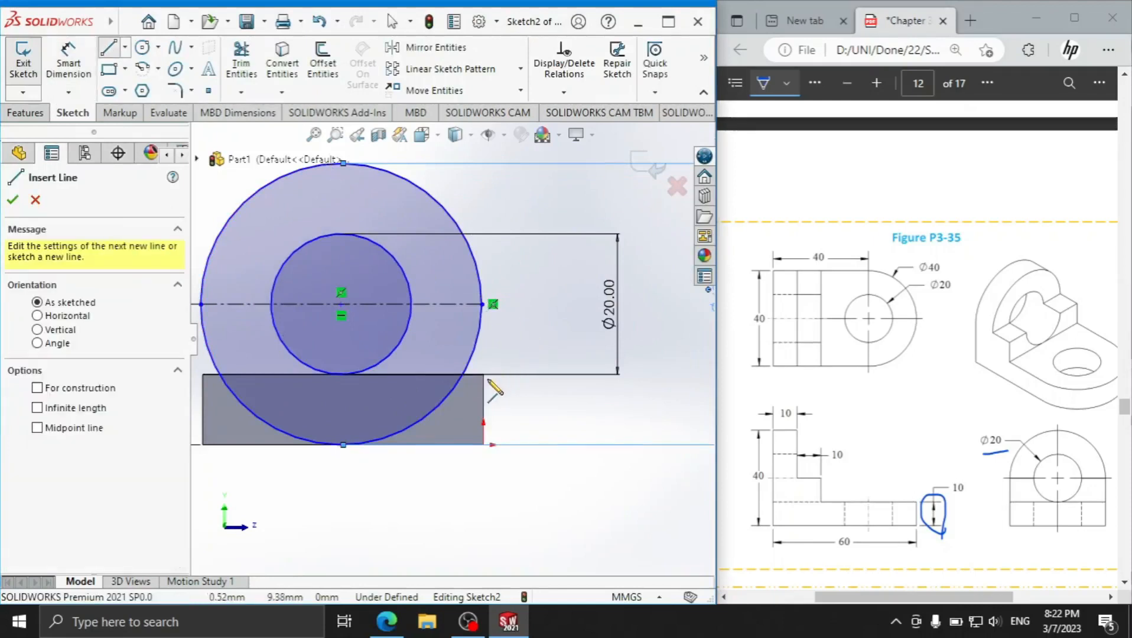
click(484, 374)
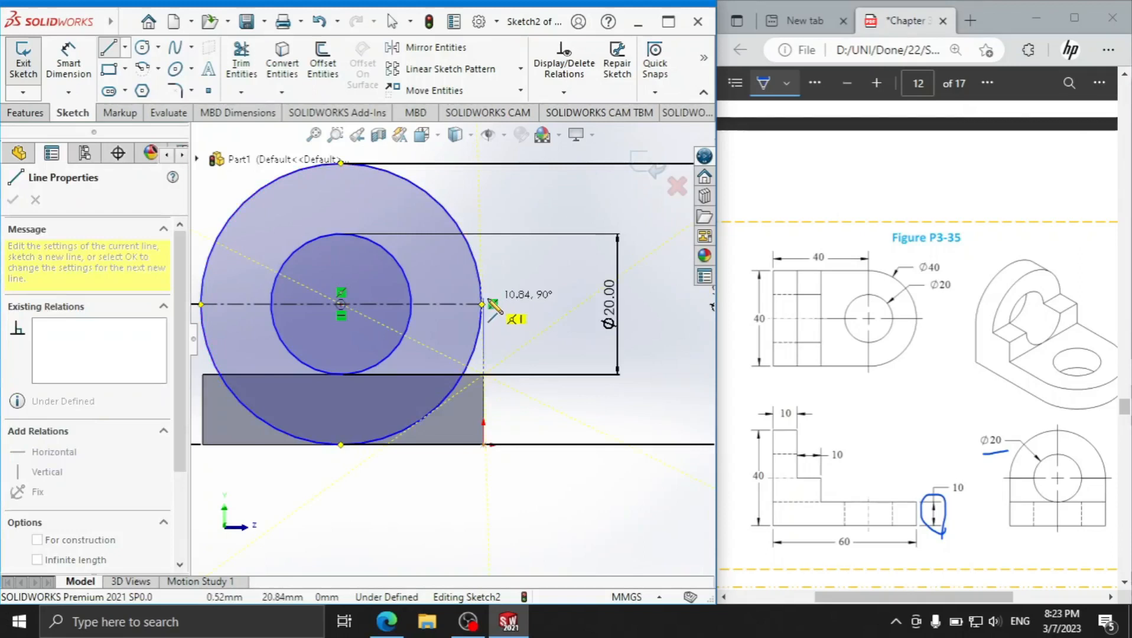
click(483, 304)
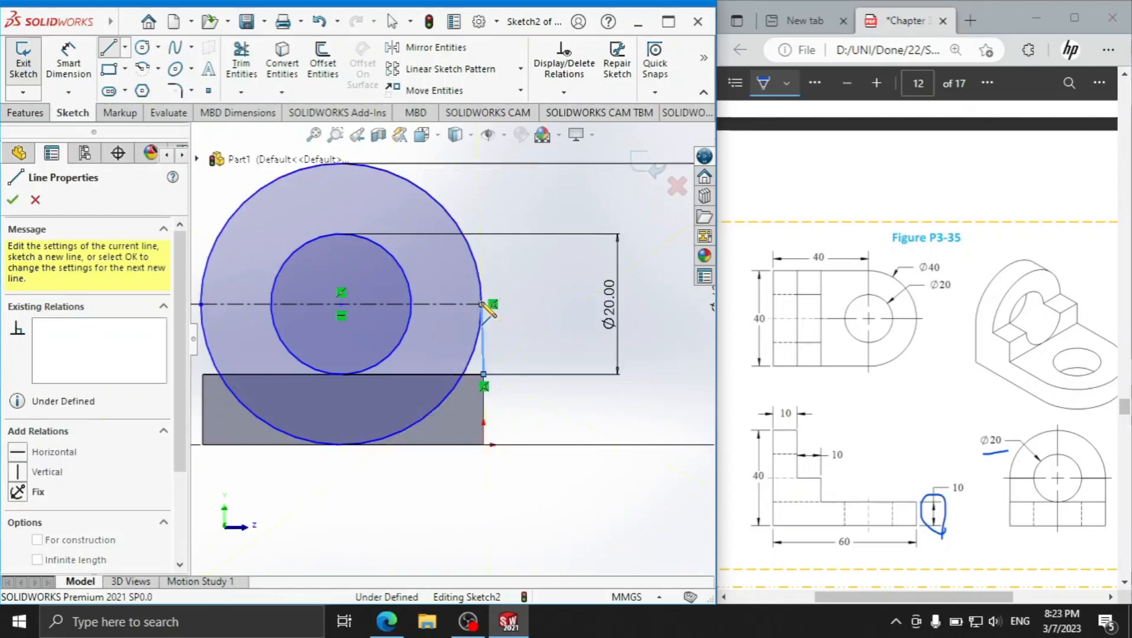
scroll(485, 303, down, 1)
scroll(484, 306, up, 2)
key(Escape)
- Draw a line about 10 mm long from the centerline's opposite end down to the end face's other upper corner
scroll(265, 353, down, 2)
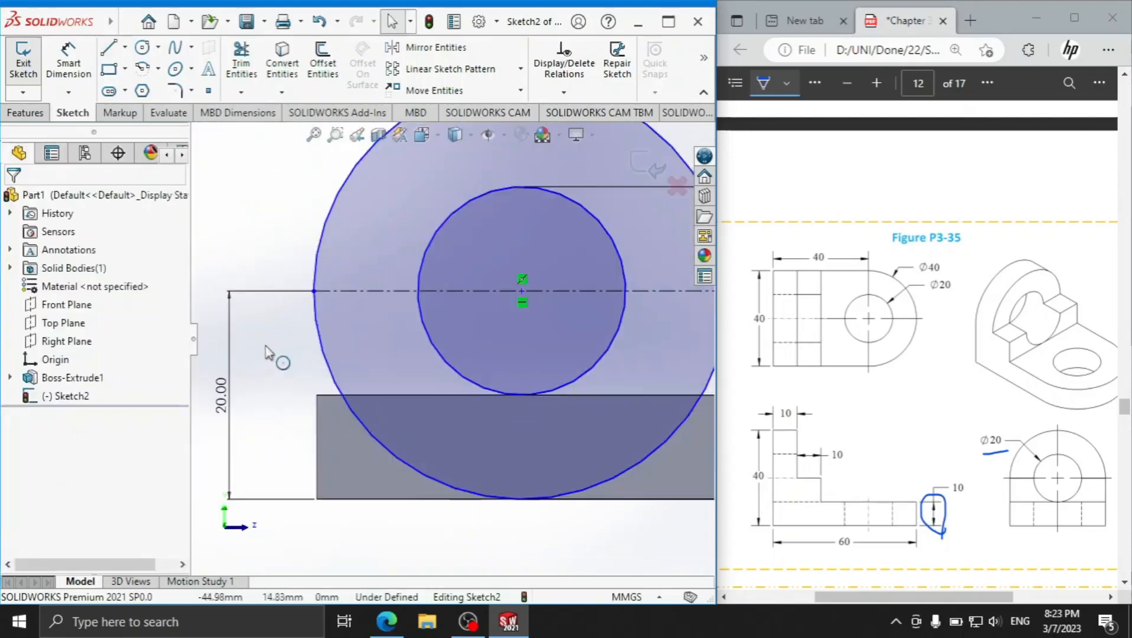
click(108, 47)
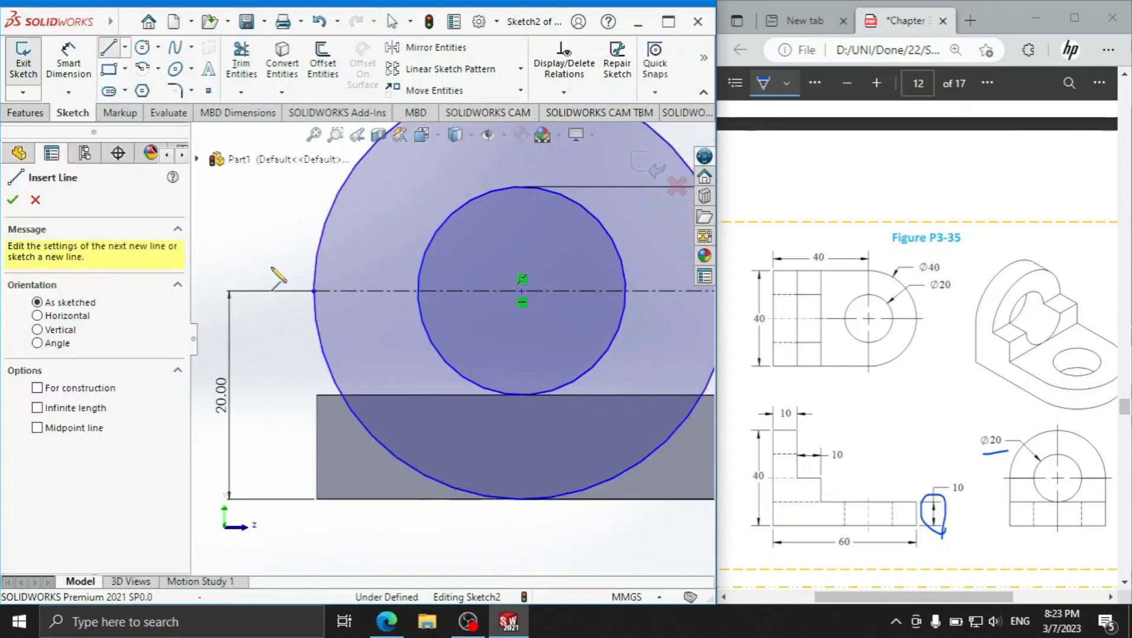
click(314, 291)
click(318, 395)
right_click(316, 354)
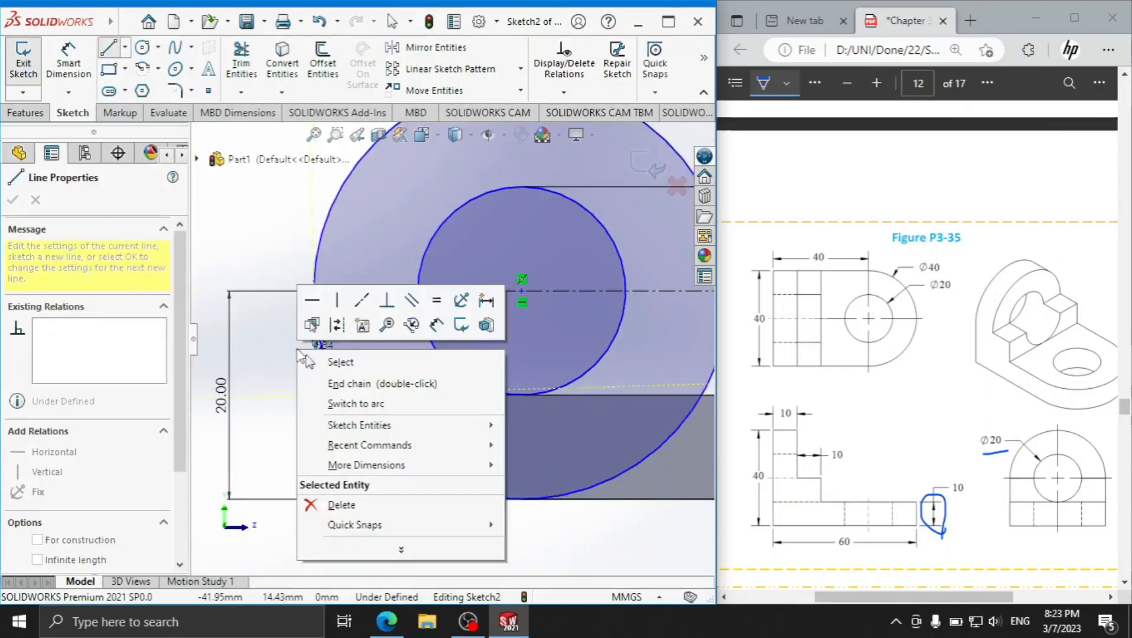
click(322, 361)
- Apply a Vertical relation to both side lines
click(316, 365)
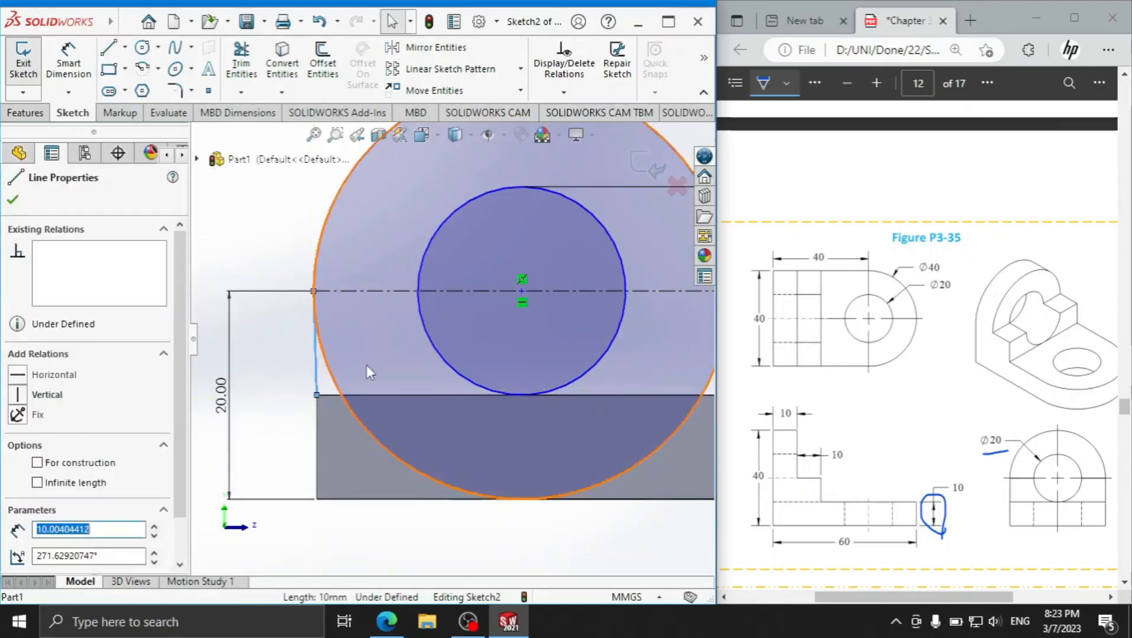
scroll(483, 377, up, 2)
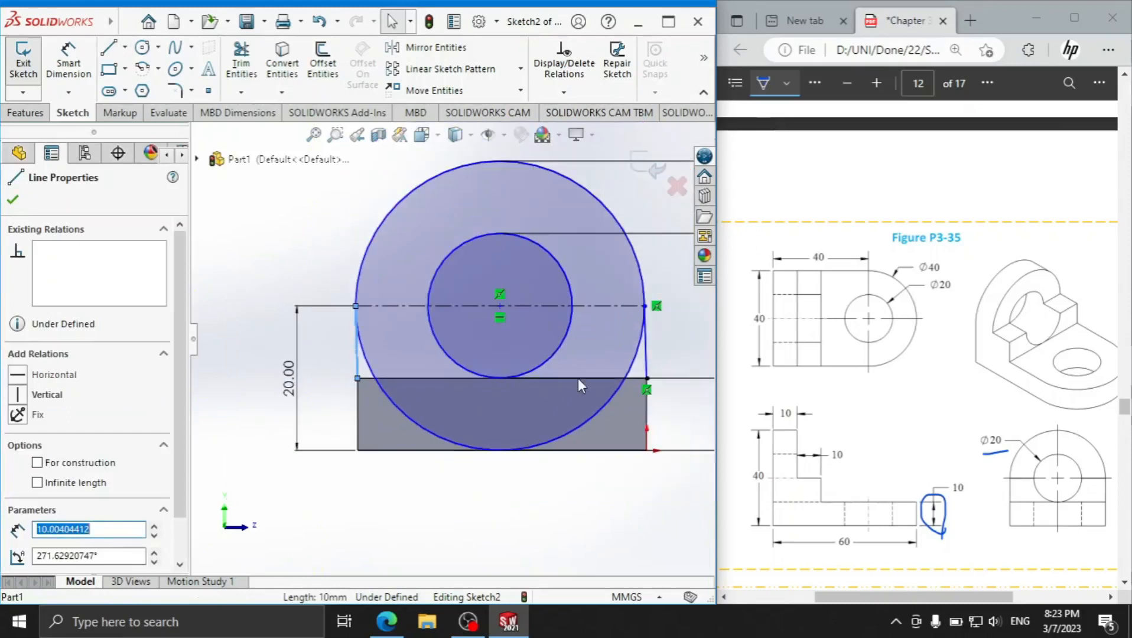
ctrl+click(650, 352)
click(23, 390)
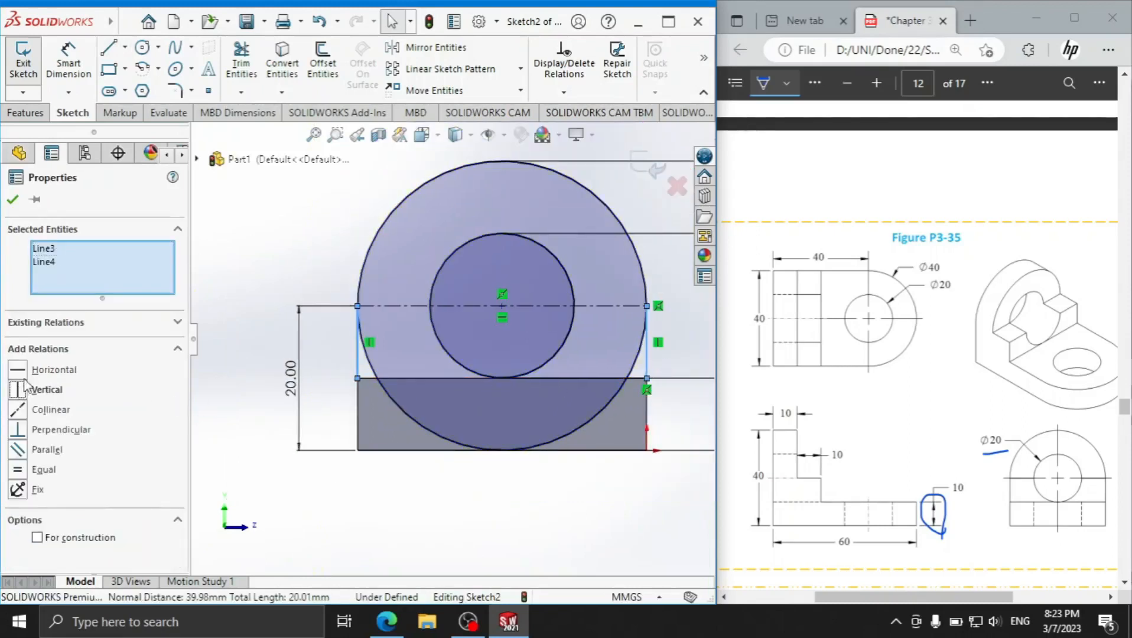
click(13, 201)
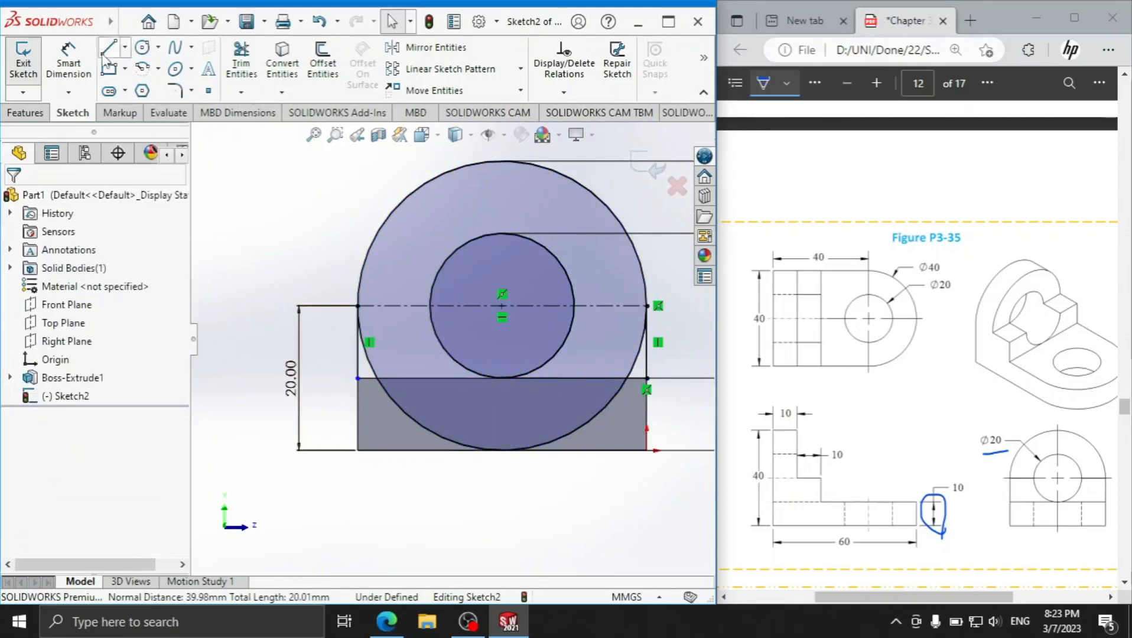
- Trim away the outer circle's lower half, keeping the upper arc between the side lines
click(238, 62)
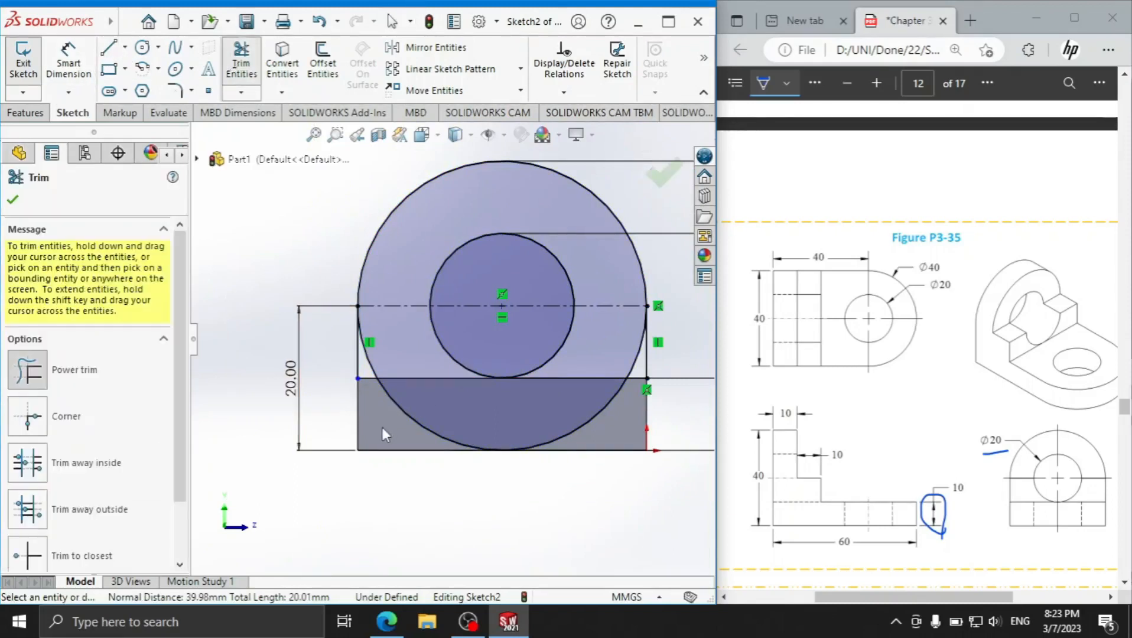
drag(382, 427, 404, 400)
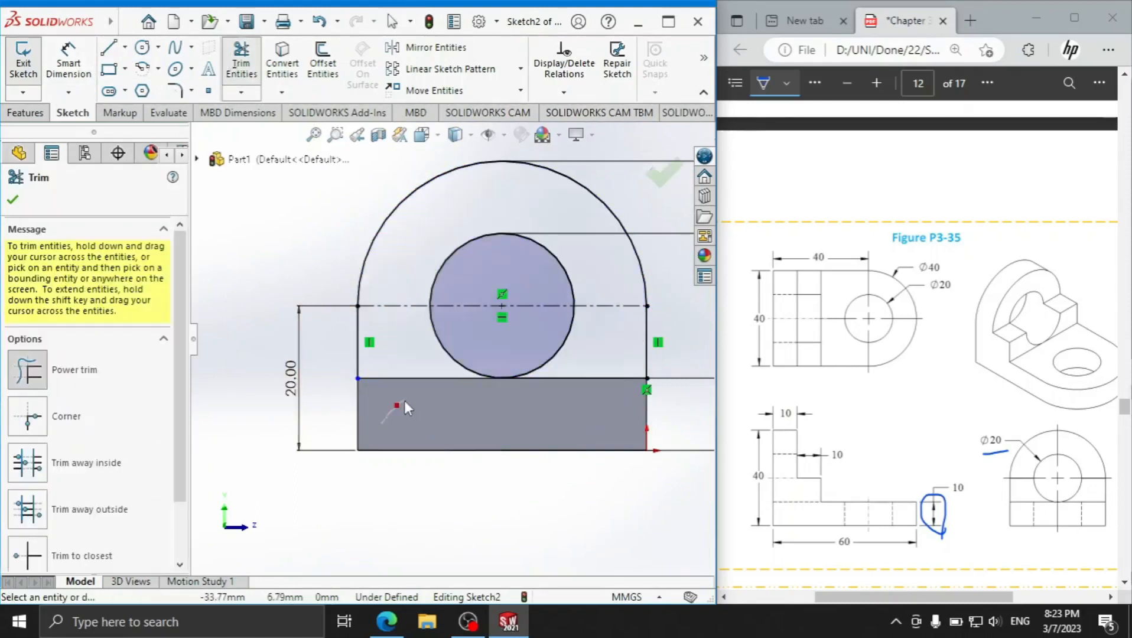
click(12, 200)
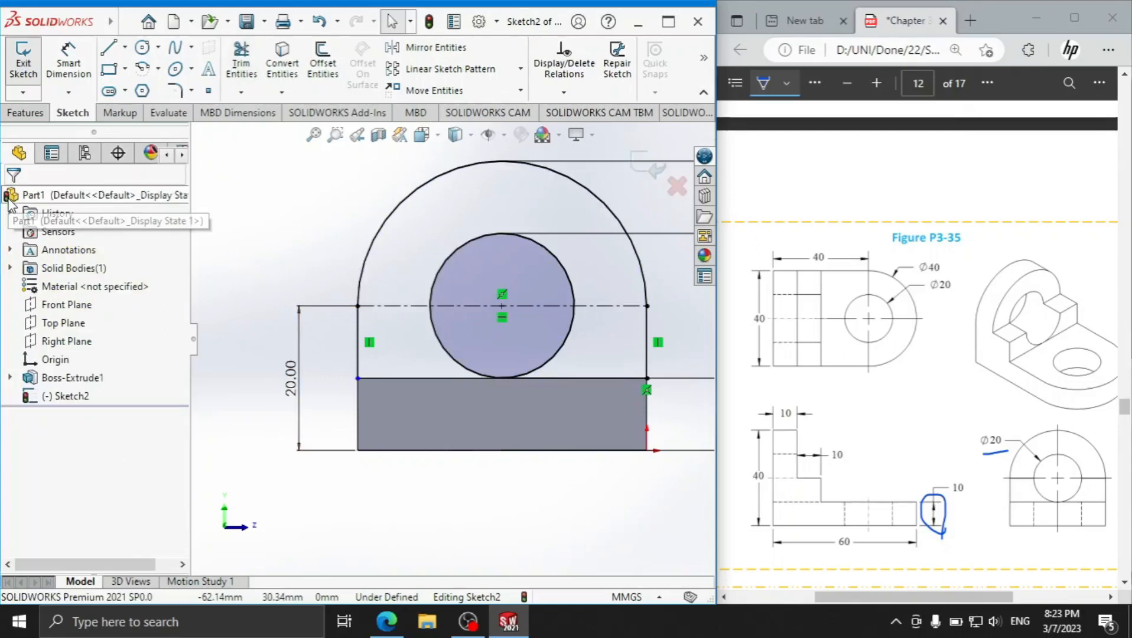
- Extrude the full arched profile, including the inner circle's area, 10 mm over the plate as the end wall
click(25, 112)
click(30, 62)
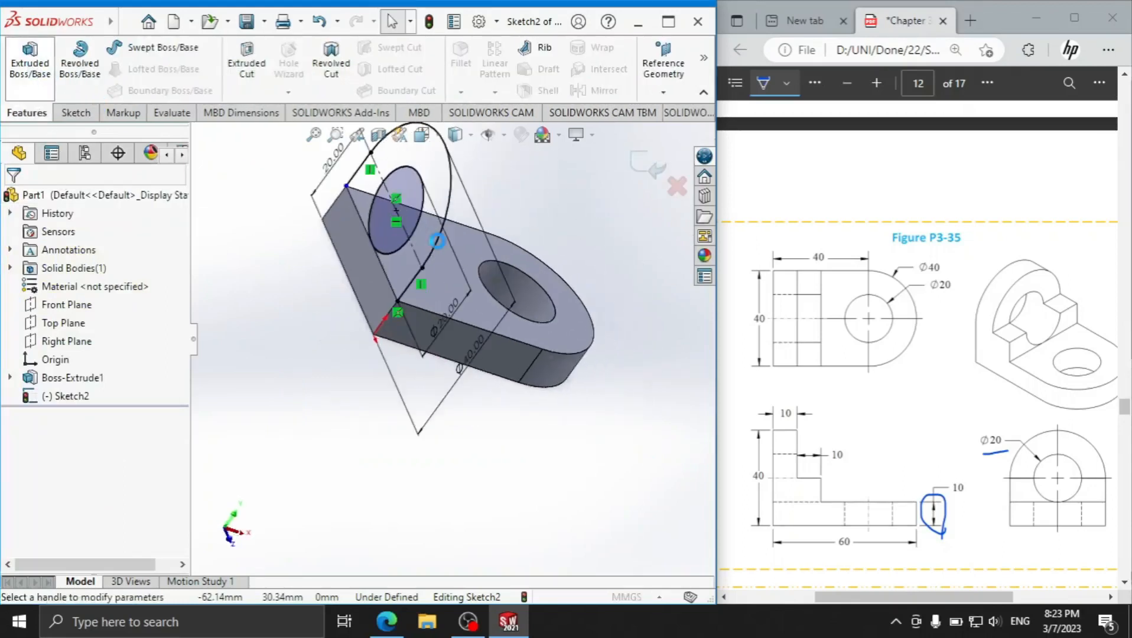
click(423, 240)
click(405, 262)
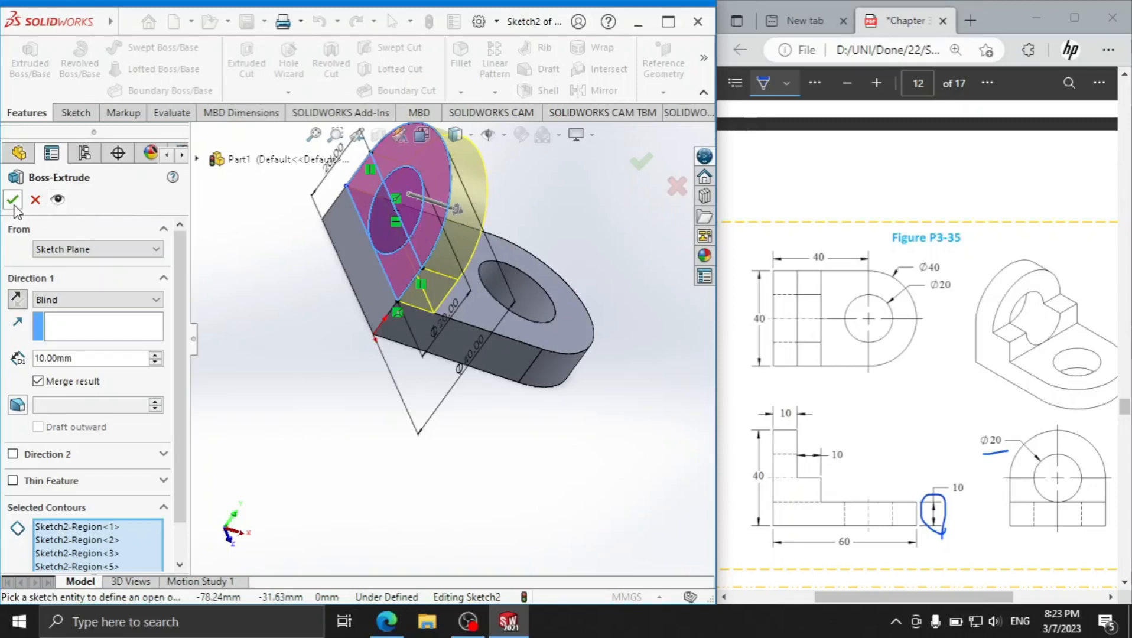
click(13, 200)
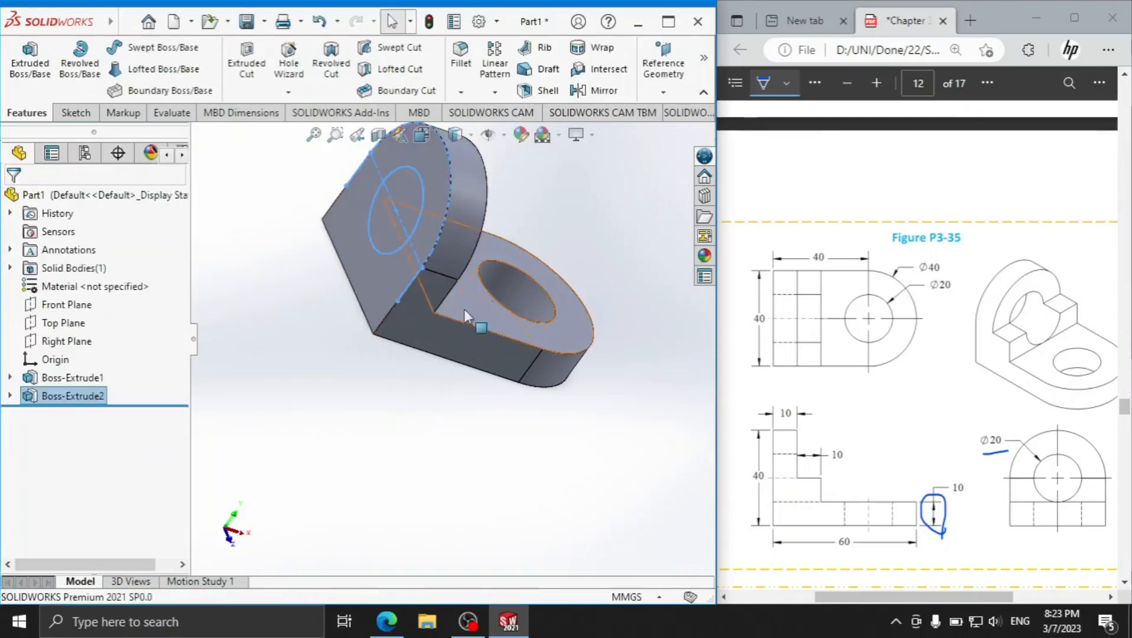
- Sketch a rectangle across the end wall's inner face, from the plate's top surface up to the arc's ends, and start a boss extrusion of it
middle_drag(446, 310, 437, 283)
click(413, 267)
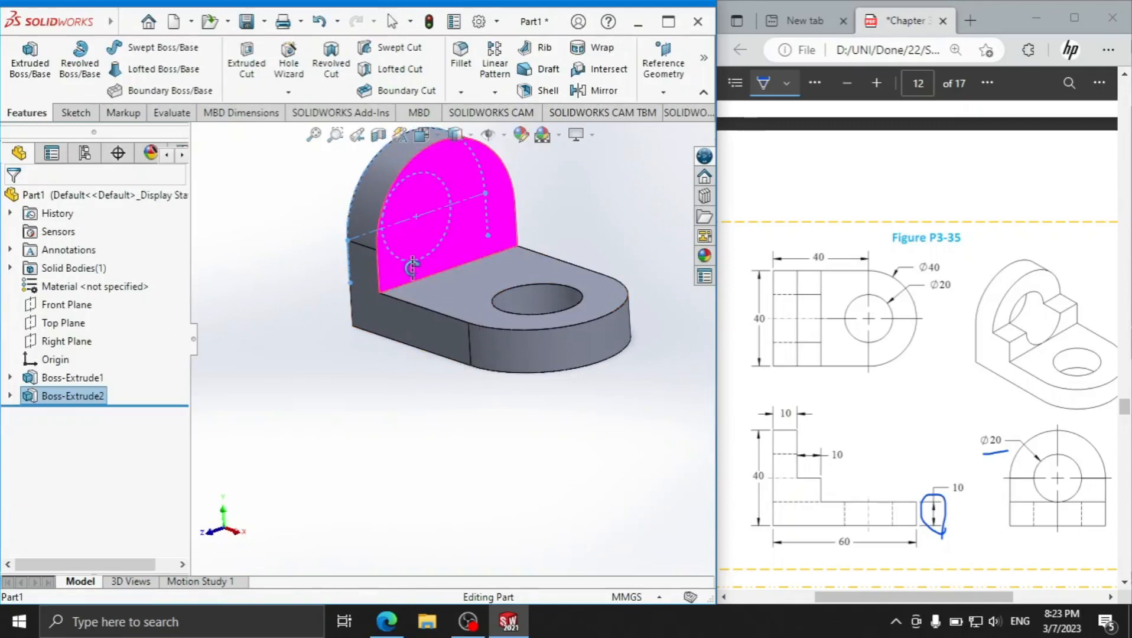
click(411, 260)
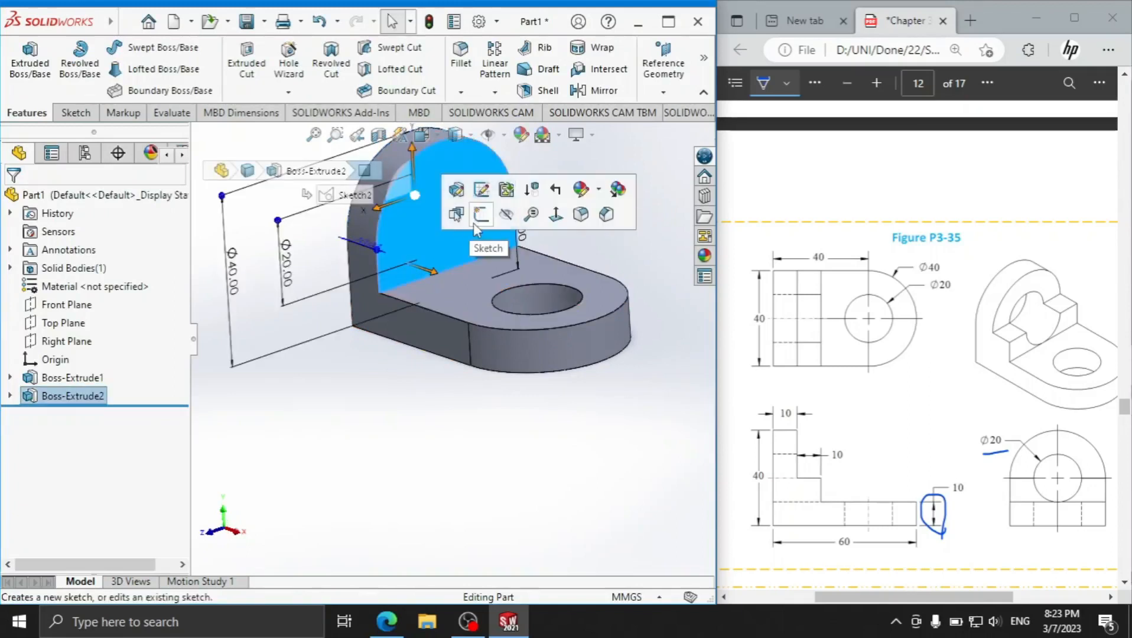
click(476, 221)
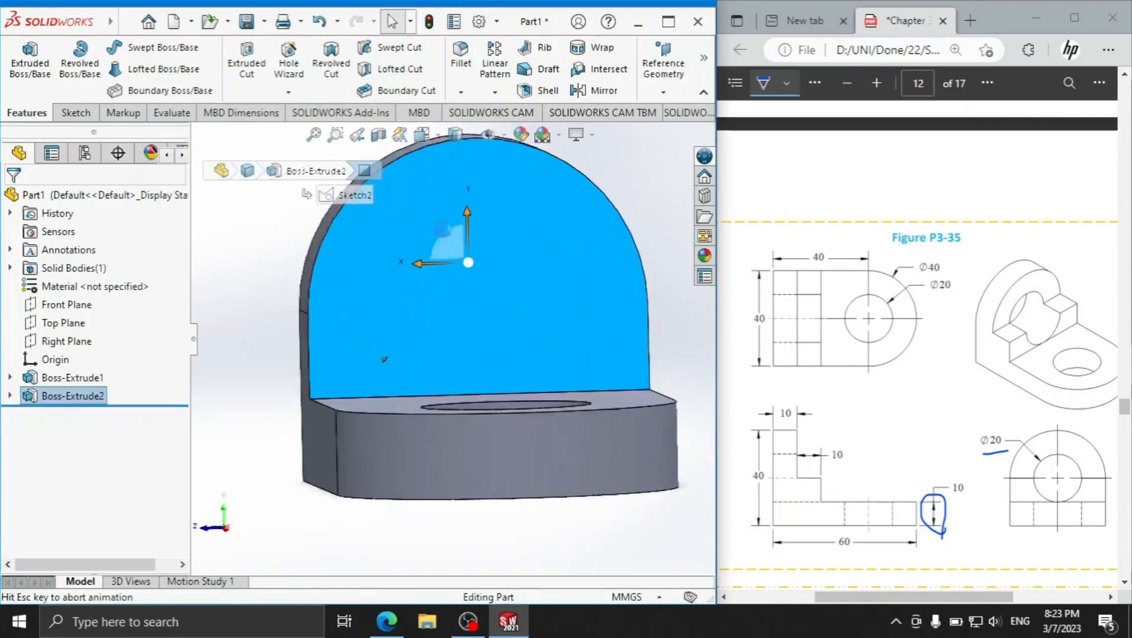
click(109, 69)
click(275, 432)
click(643, 339)
right_click(504, 277)
click(537, 294)
click(24, 112)
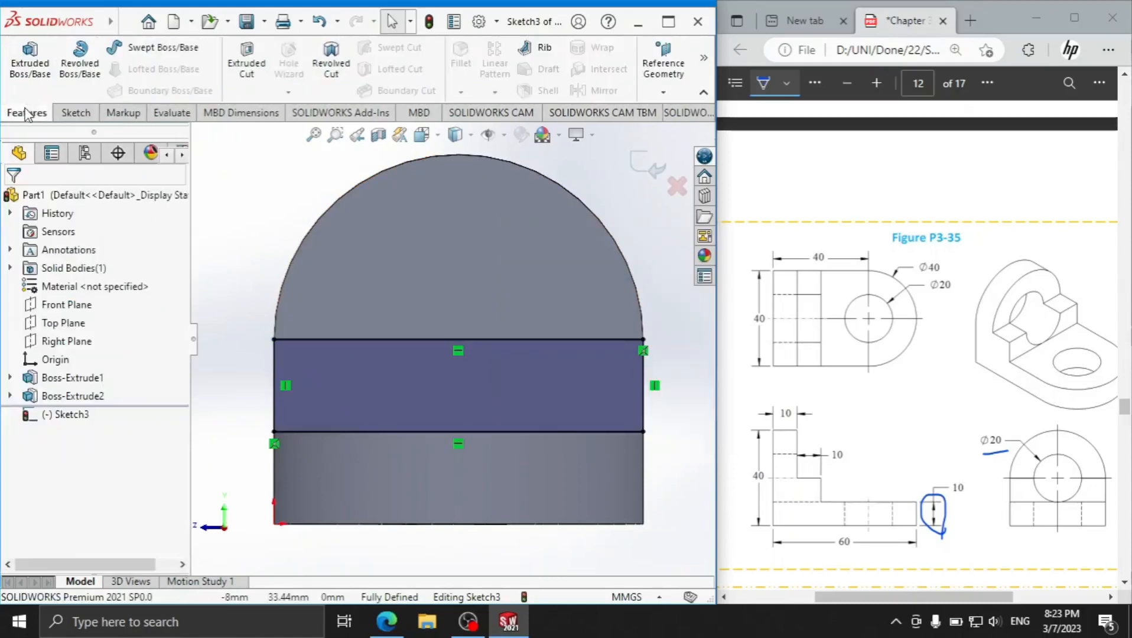
click(30, 65)
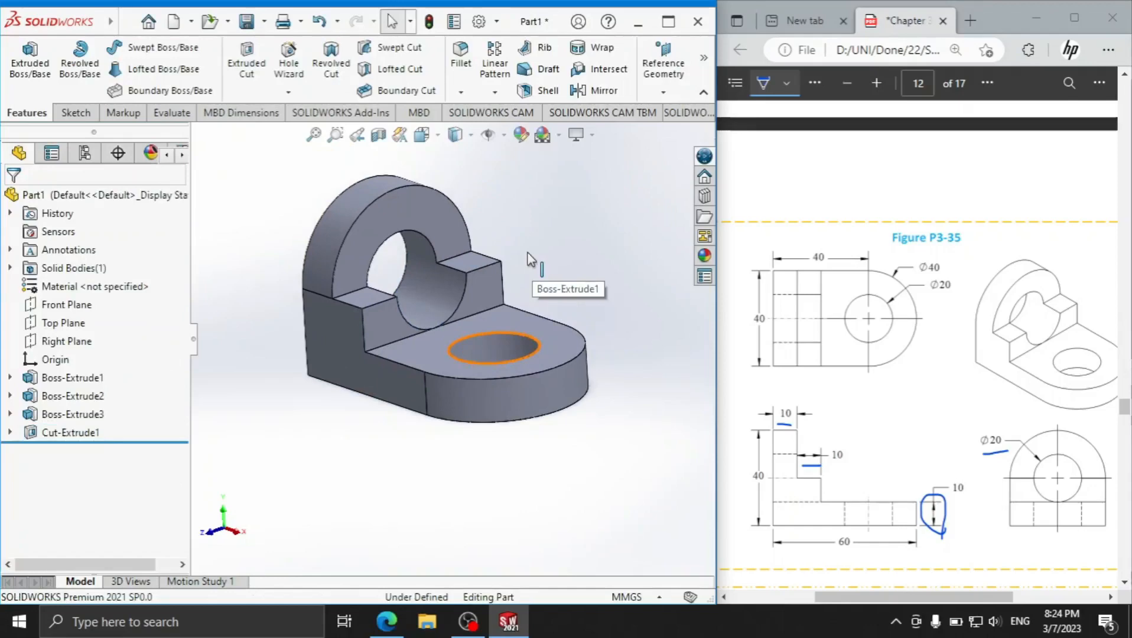
- Turn the finished bracket to a standard view with the view orientation selector
key(space)
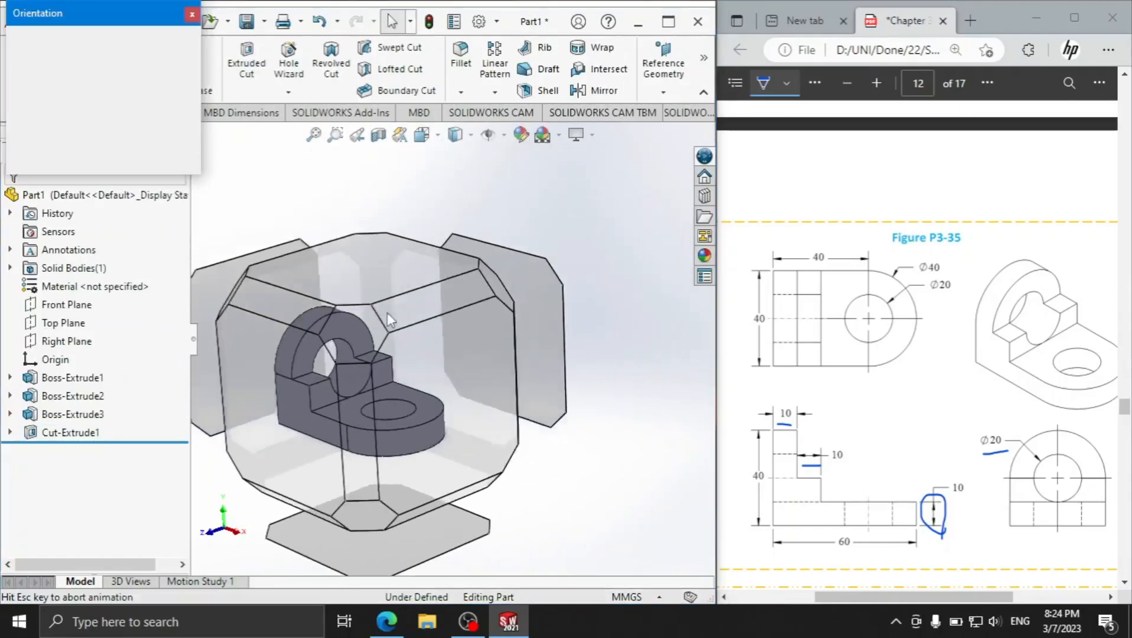
click(330, 361)
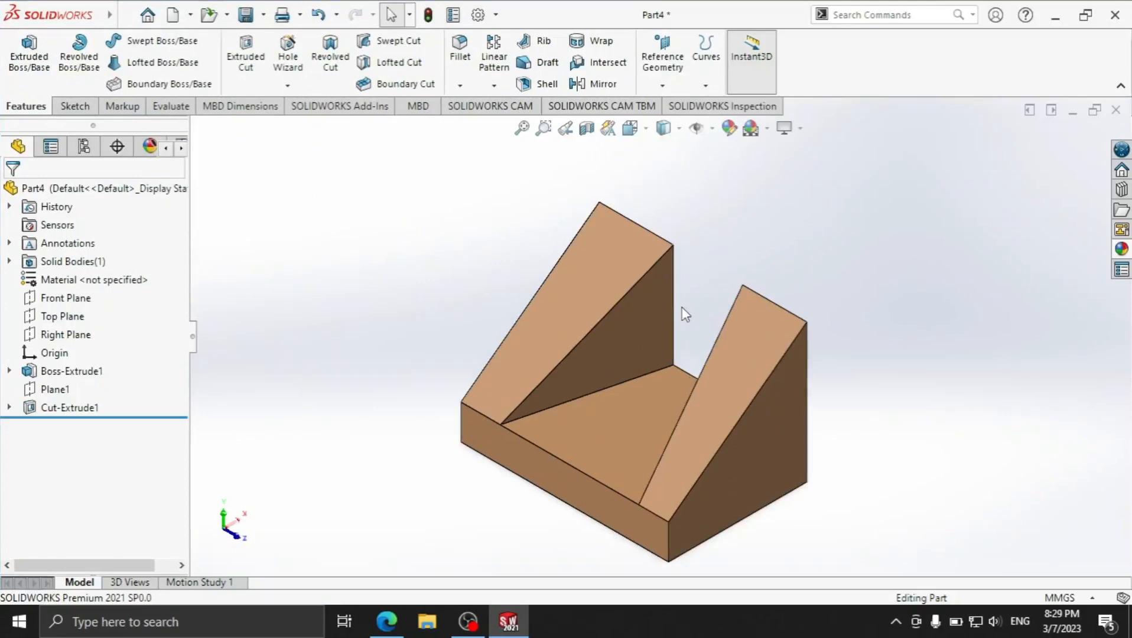
scroll(680, 440, up, 1)
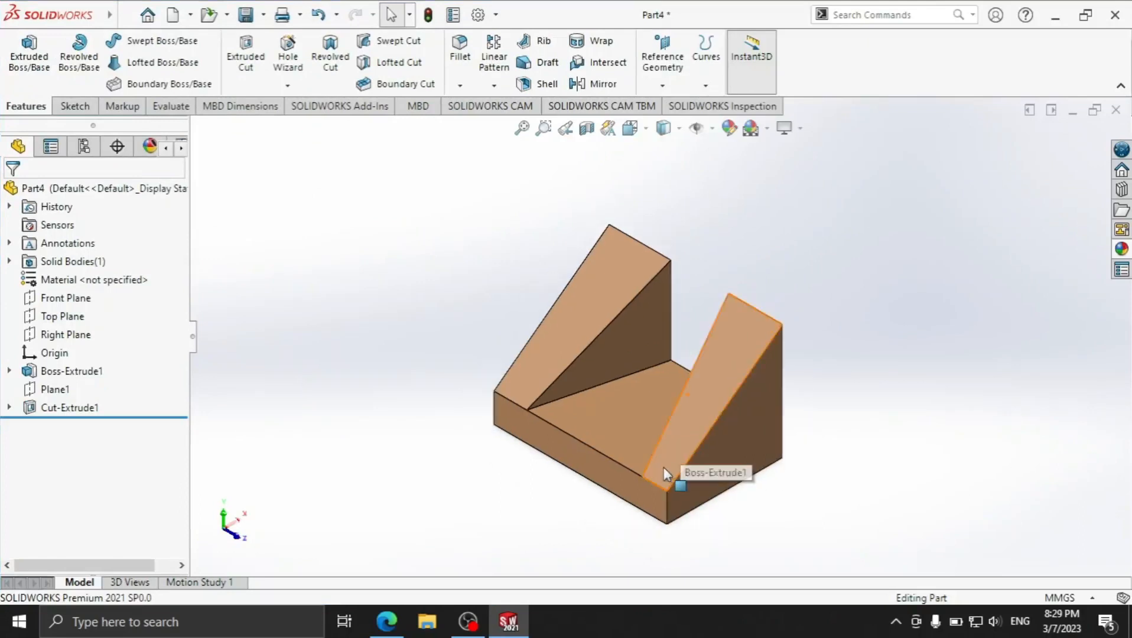
scroll(661, 479, down, 1)
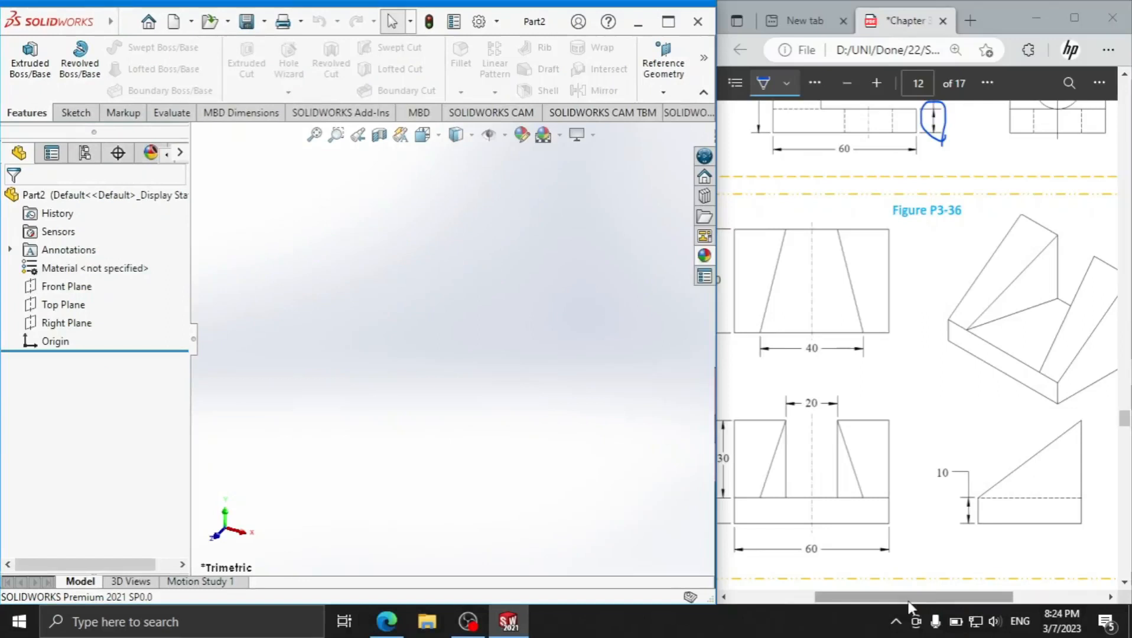
- Bring Figure P3-36's isometric and side views into sight in the reference drawing and create a new part document
drag(910, 598, 931, 597)
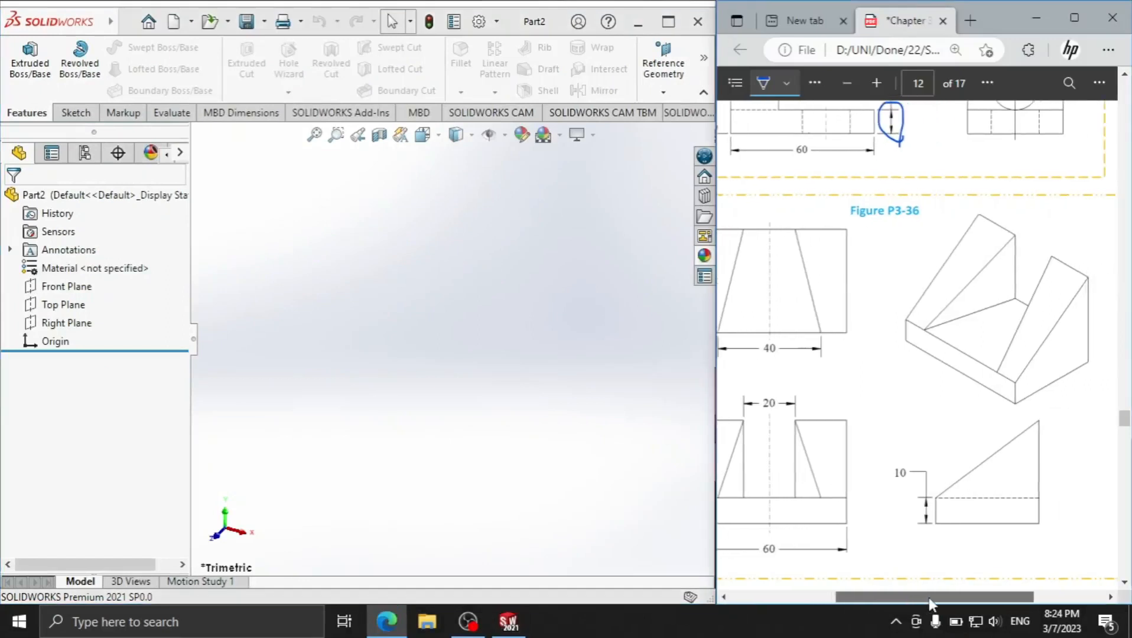
click(75, 112)
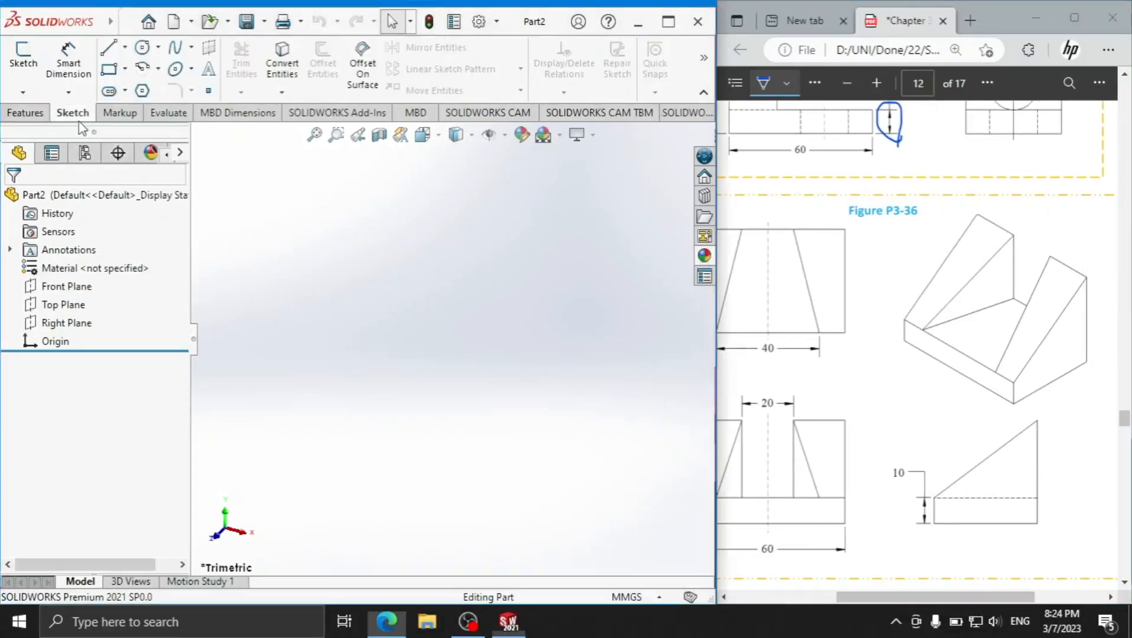
click(111, 52)
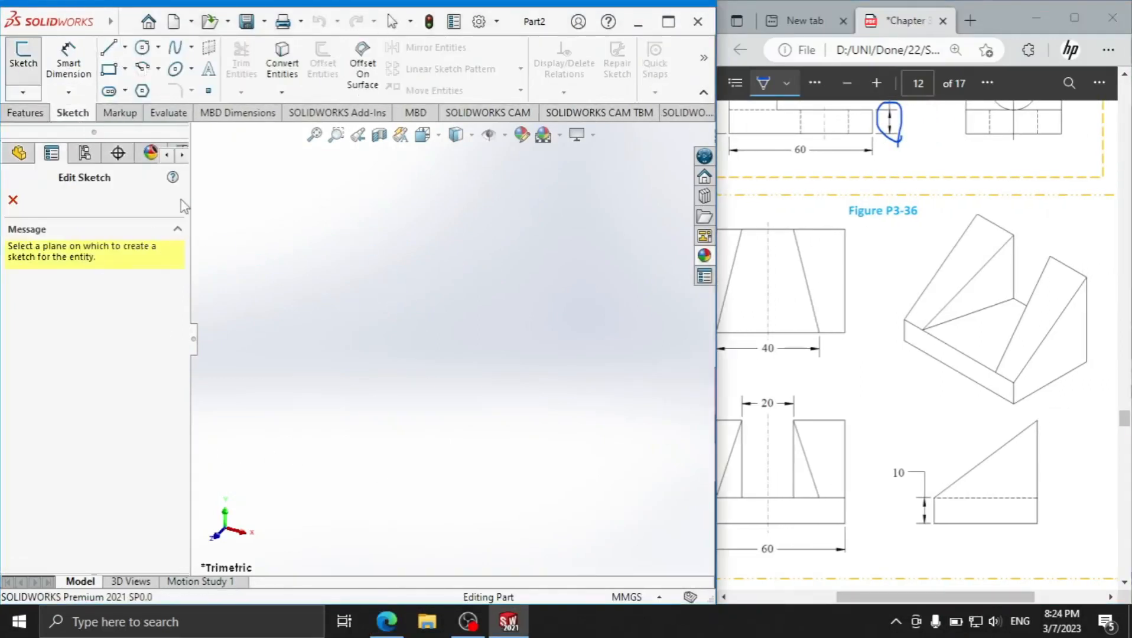
key(ctrl+n)
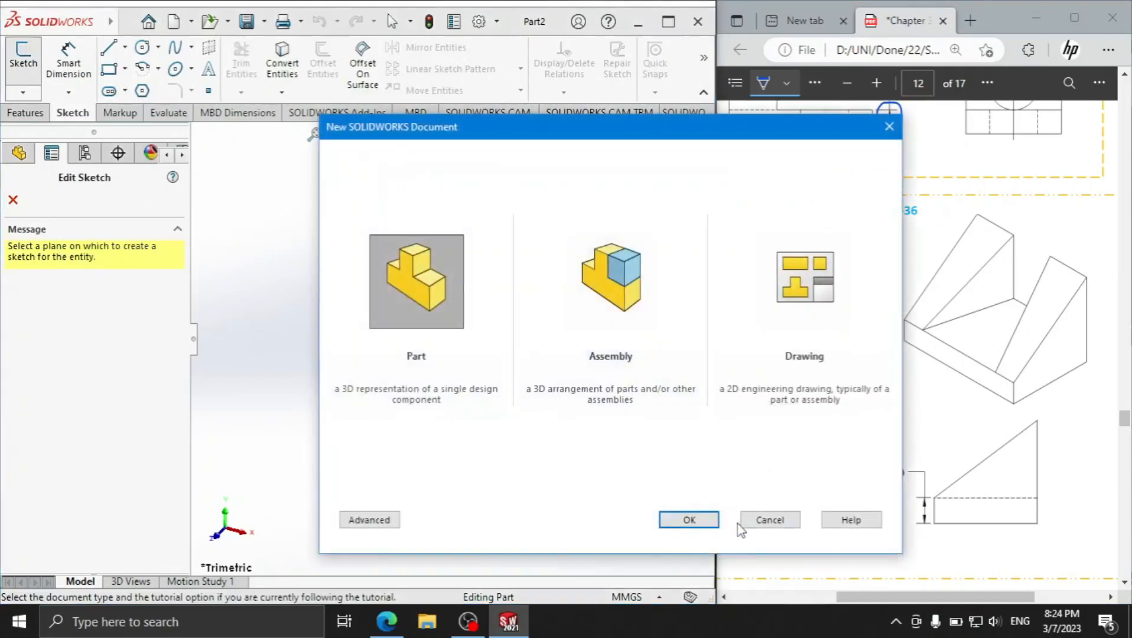
click(706, 521)
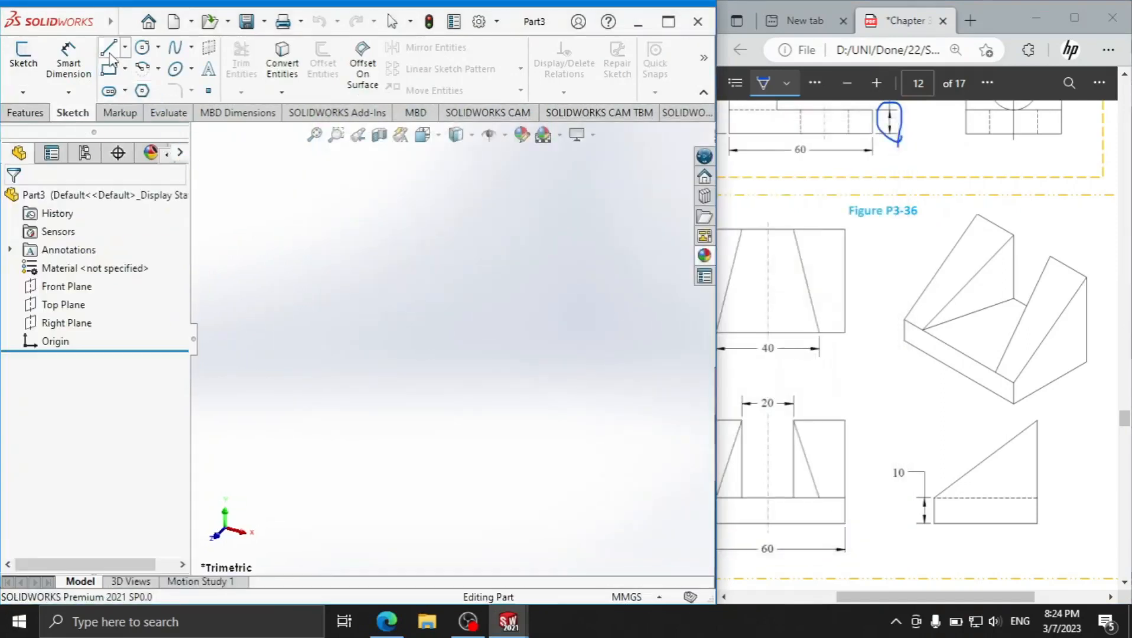
- Sketch a corner rectangle on the Front Plane, about 63 by 18 mm, with its lower-left corner at the origin
click(109, 51)
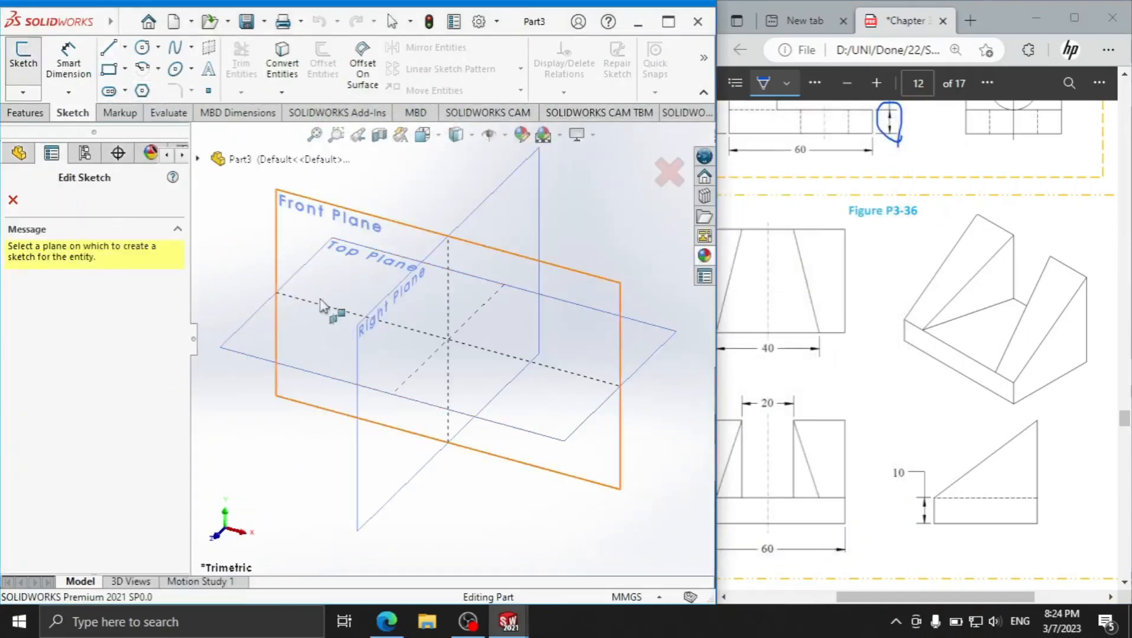
click(306, 246)
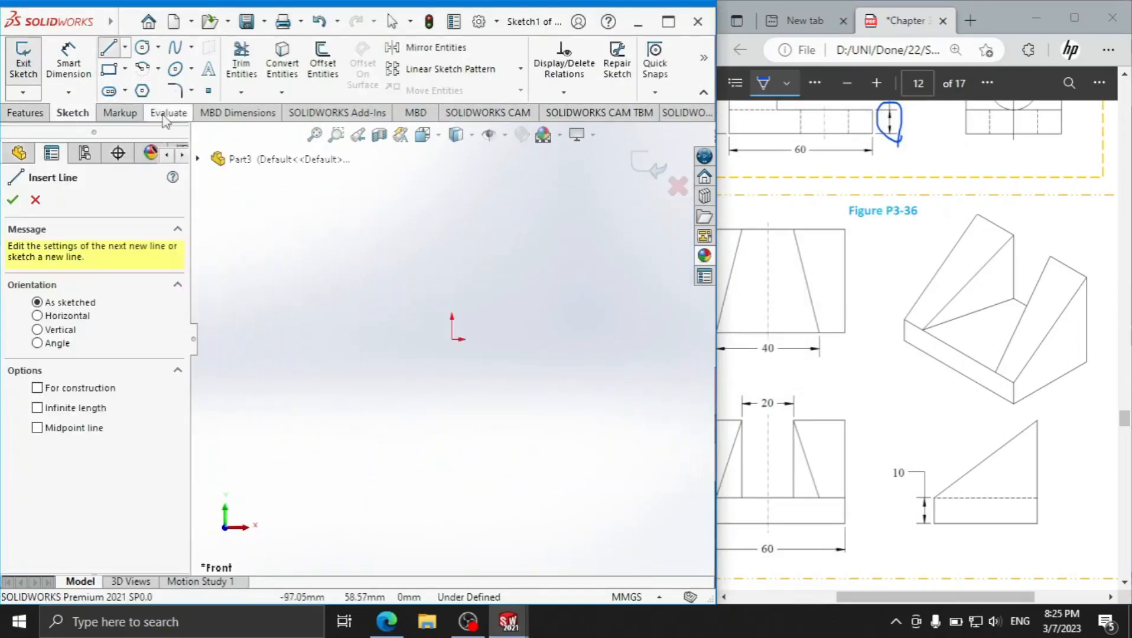
click(108, 70)
click(452, 339)
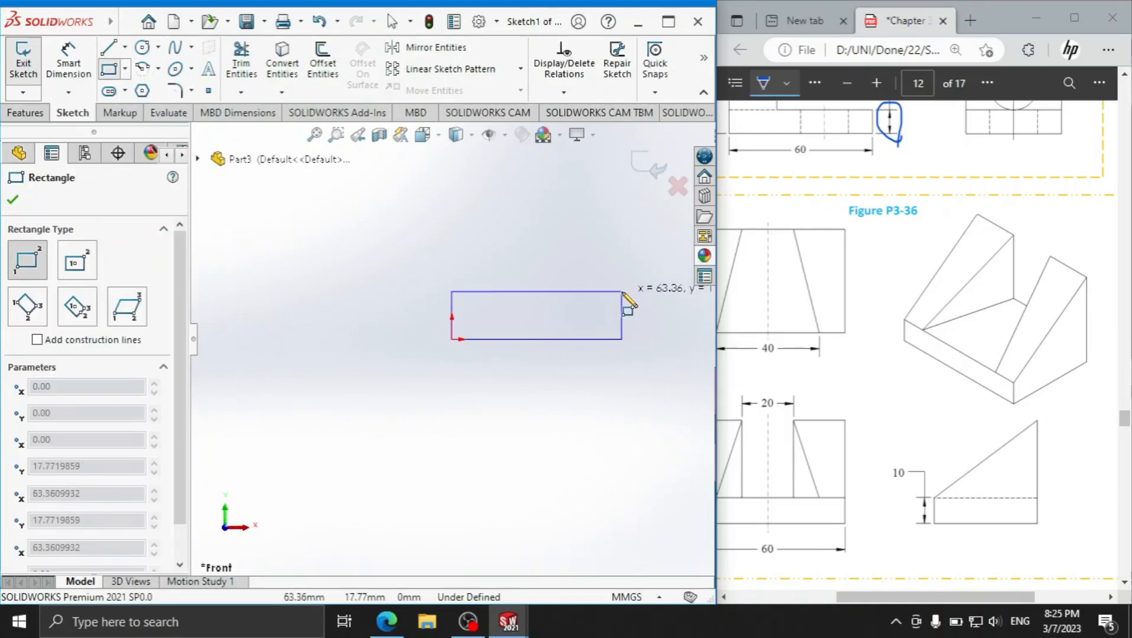
click(622, 292)
- Draw a line sloping up from the rectangle's upper-left corner and another from its end down to the upper-right corner
click(107, 49)
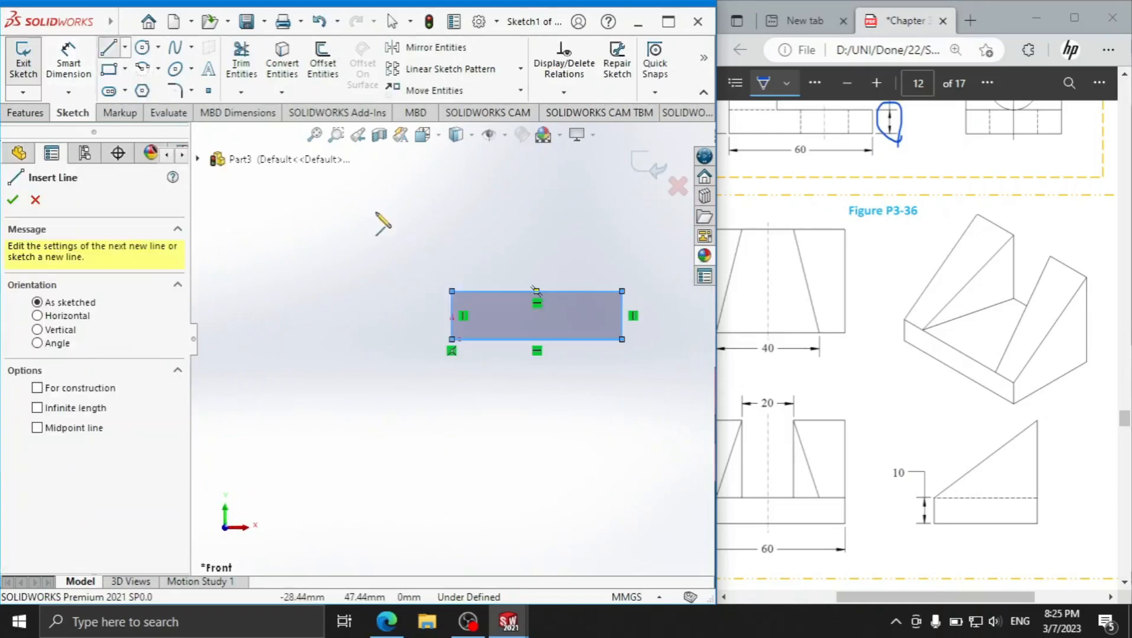
click(452, 290)
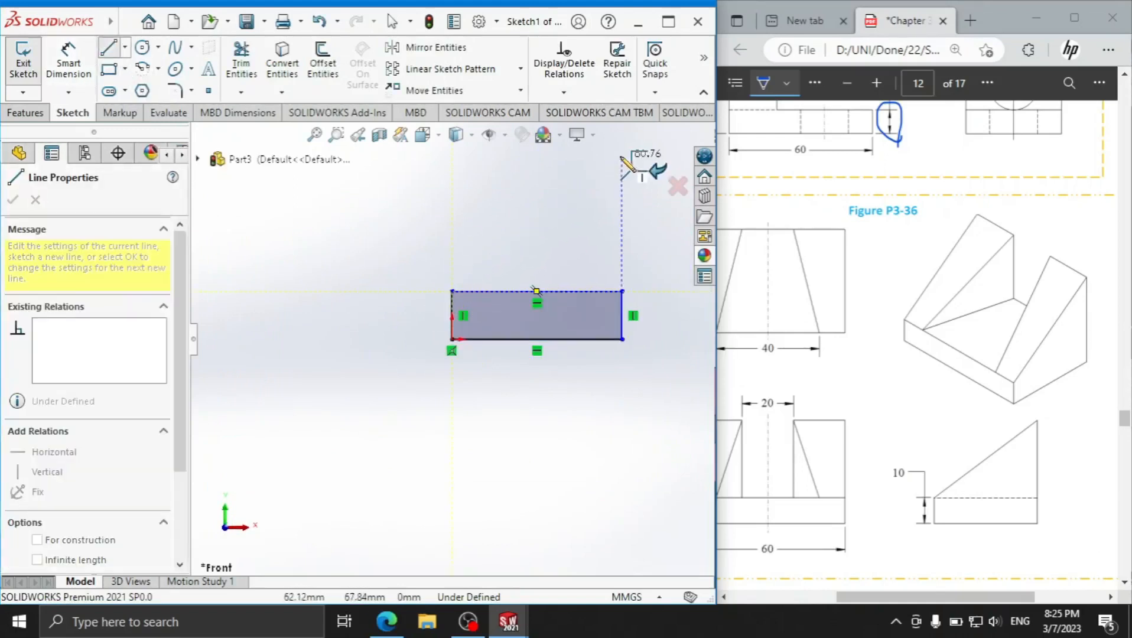
click(617, 155)
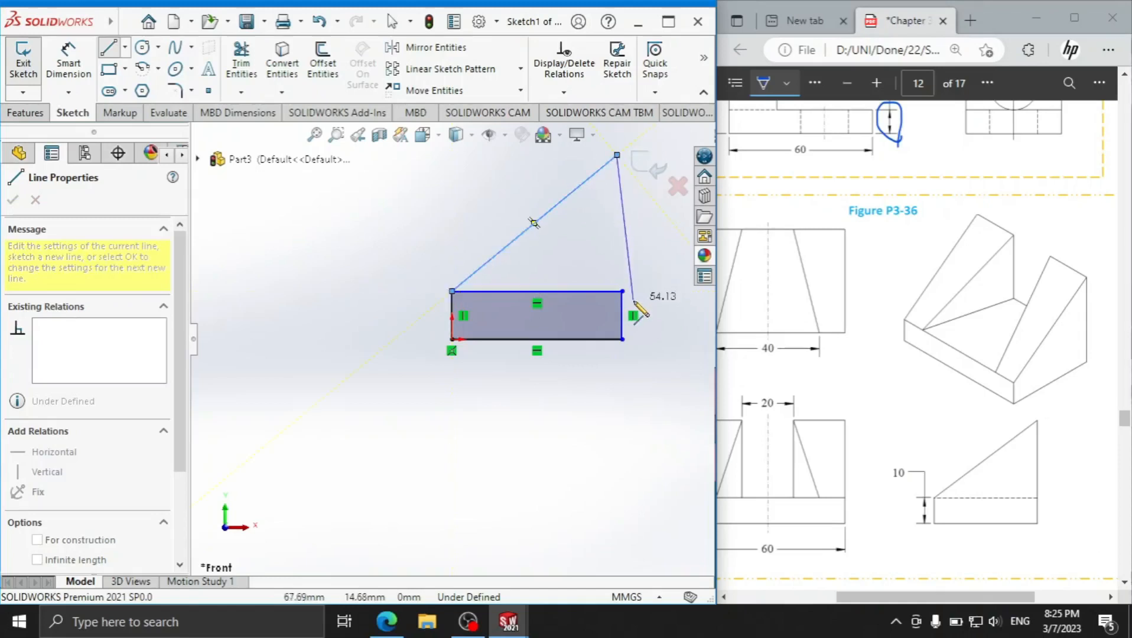
click(621, 291)
click(688, 277)
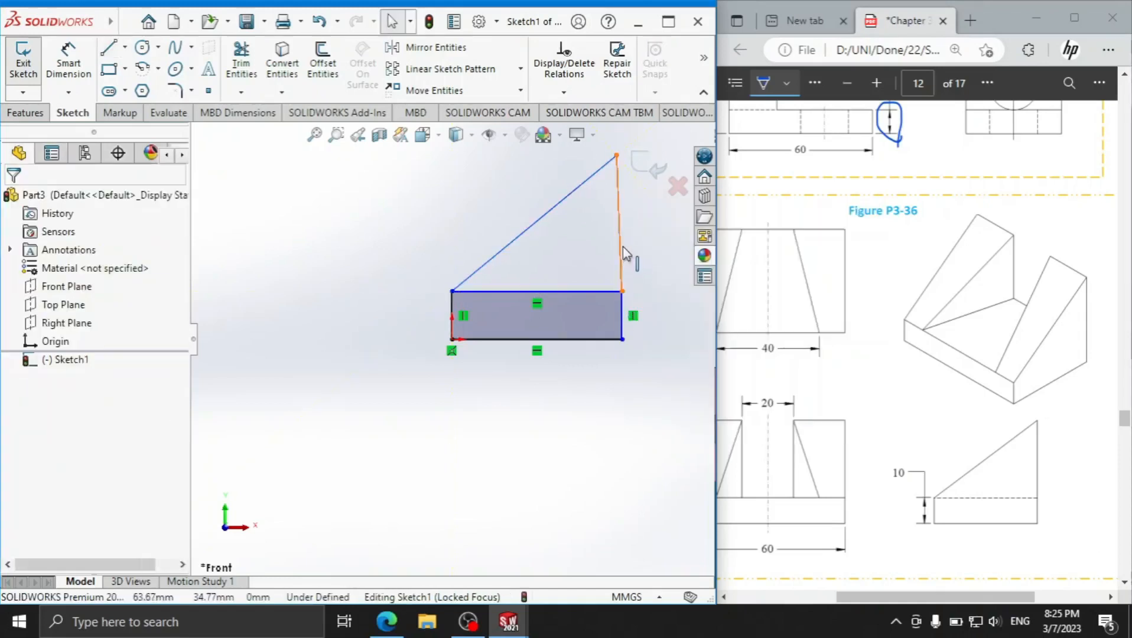
- Add a vertical relation to the nearly upright line above the rectangle's upper-right corner
click(620, 252)
click(18, 395)
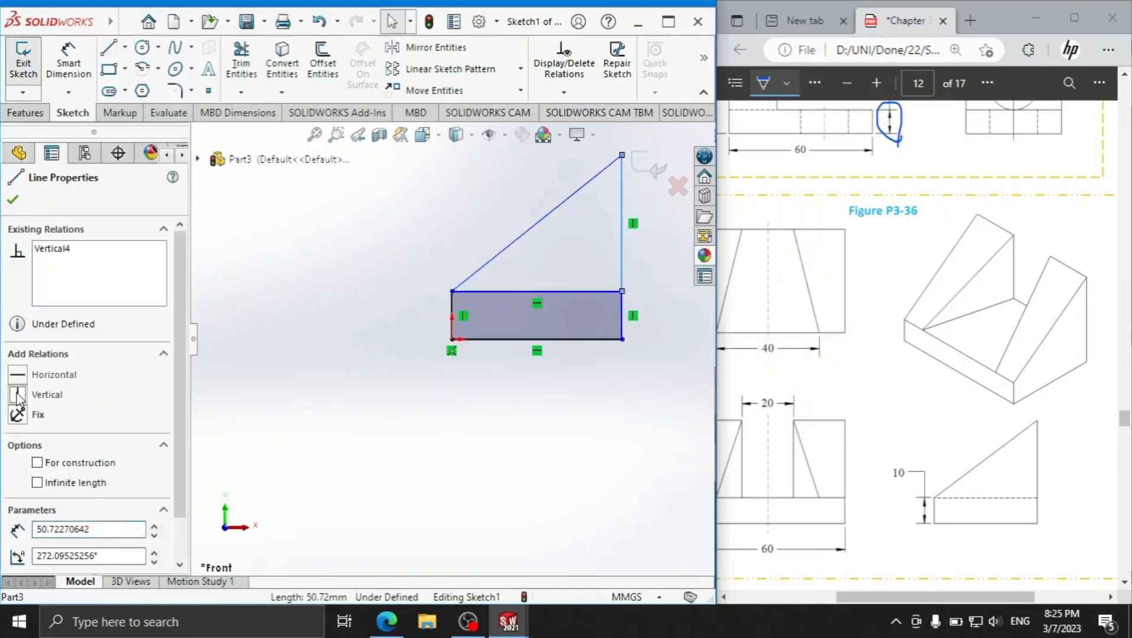
click(11, 201)
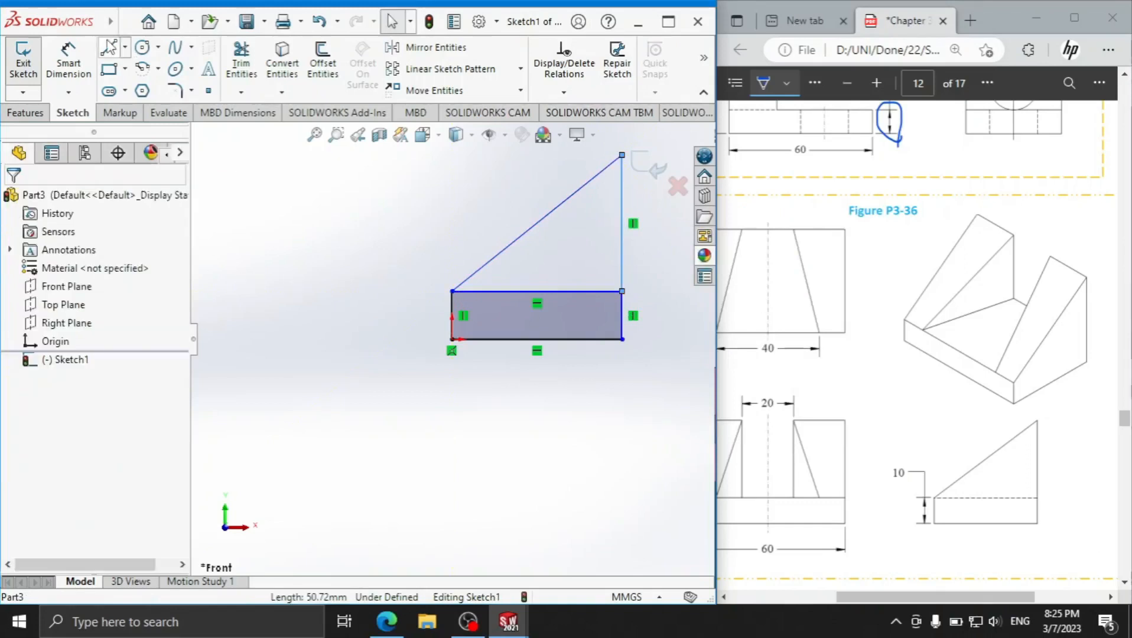
- Dimension the rectangle's left edge as 10 mm
click(69, 59)
click(448, 319)
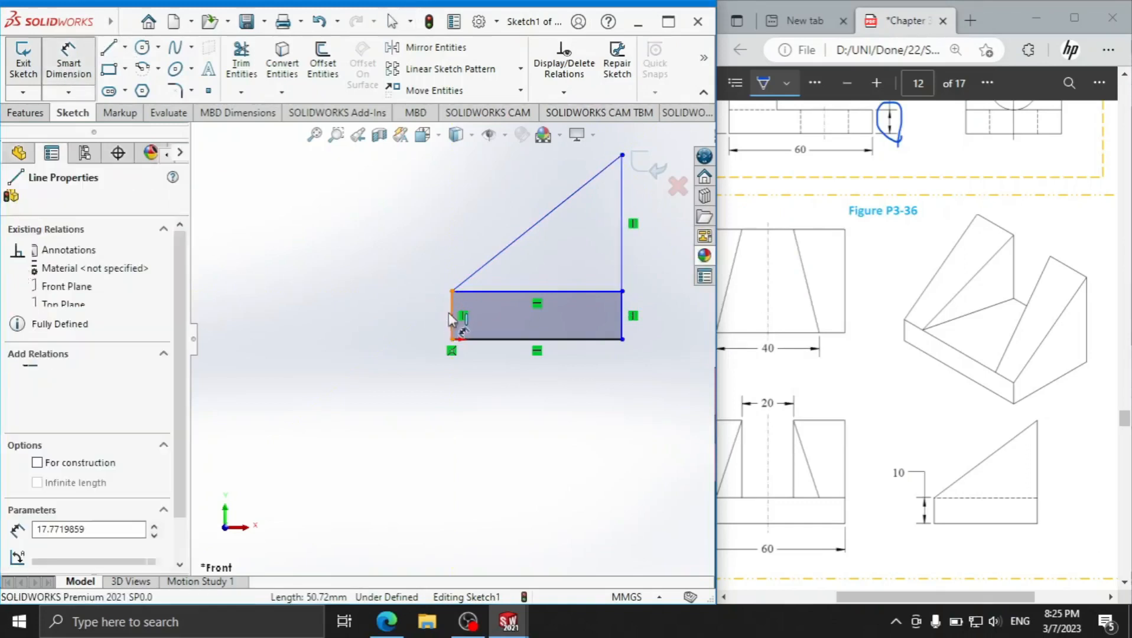
click(406, 314)
text(10)
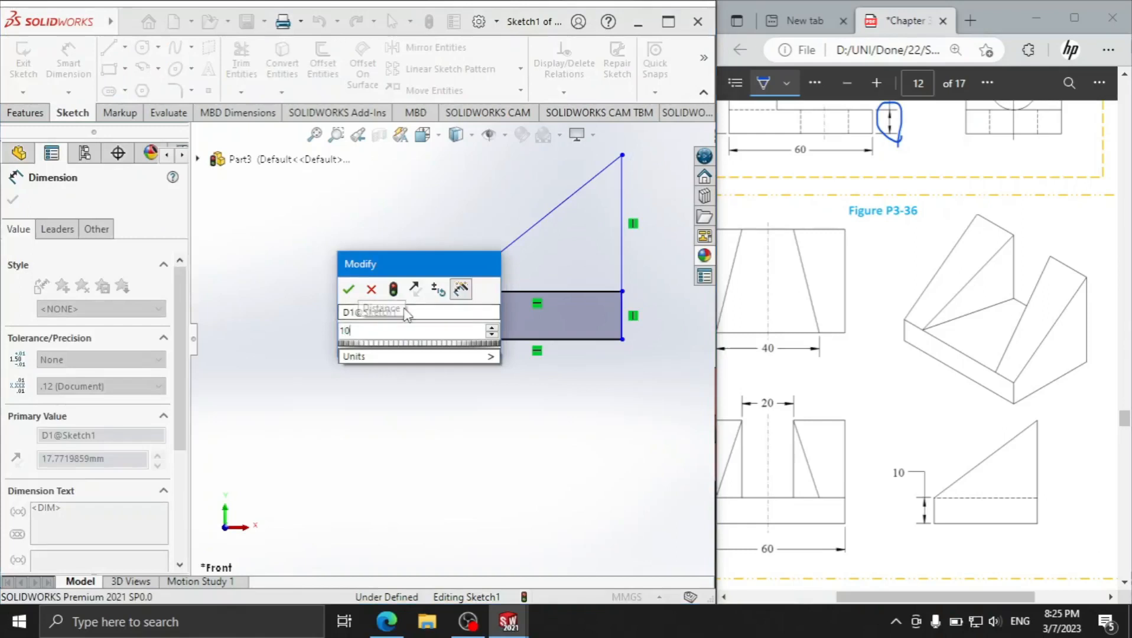
key(Return)
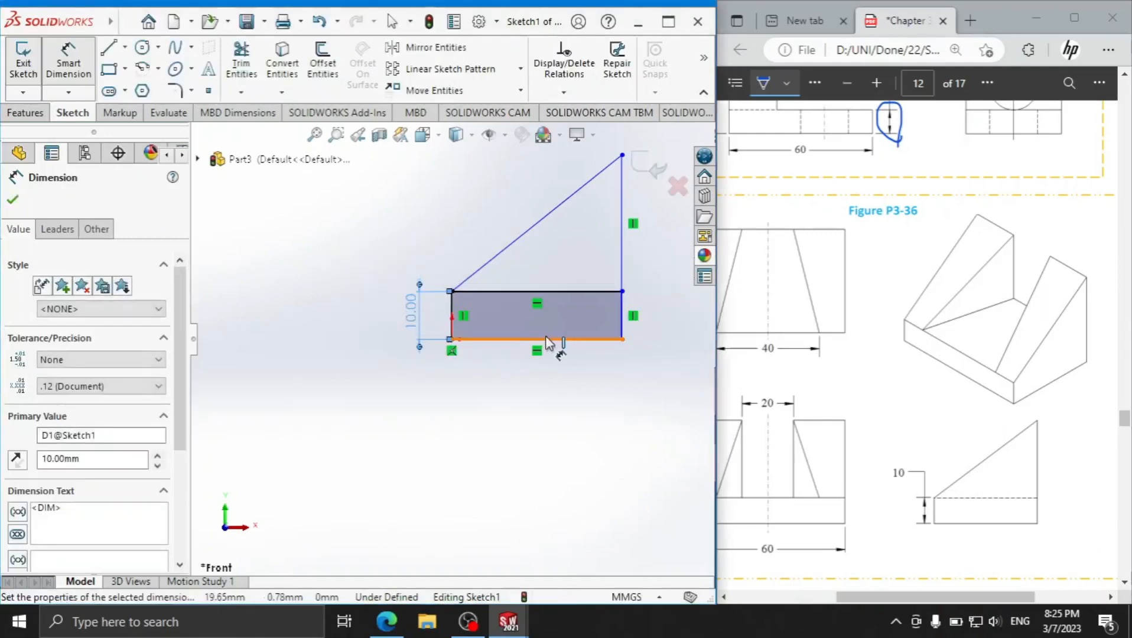
- Dimension the rectangle's bottom edge as 45 mm
click(586, 339)
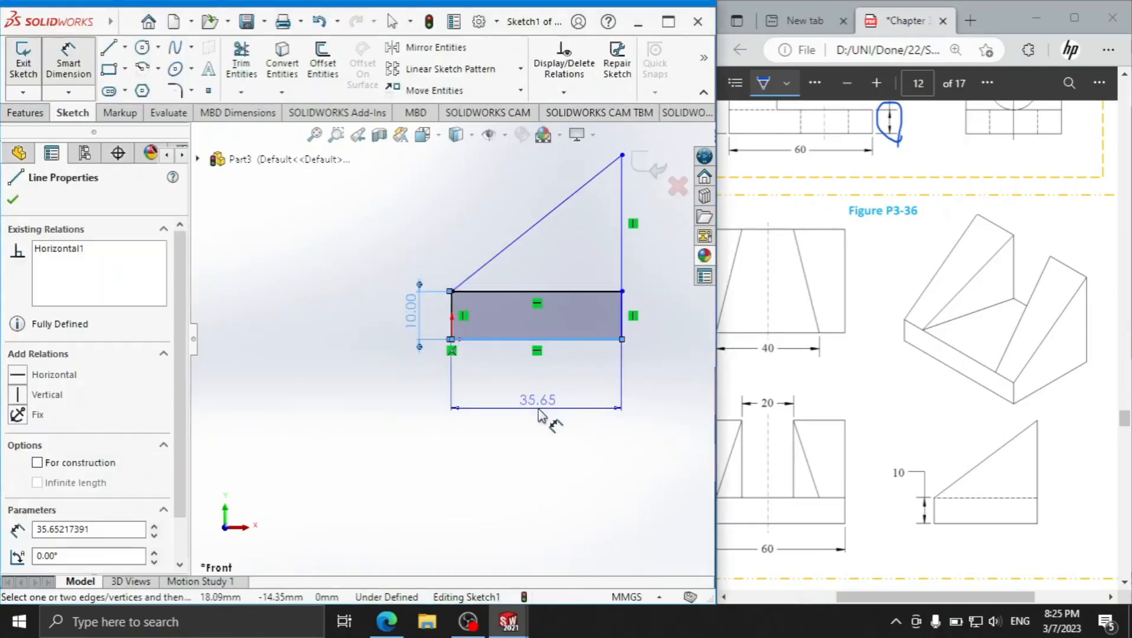
click(540, 417)
text(4)
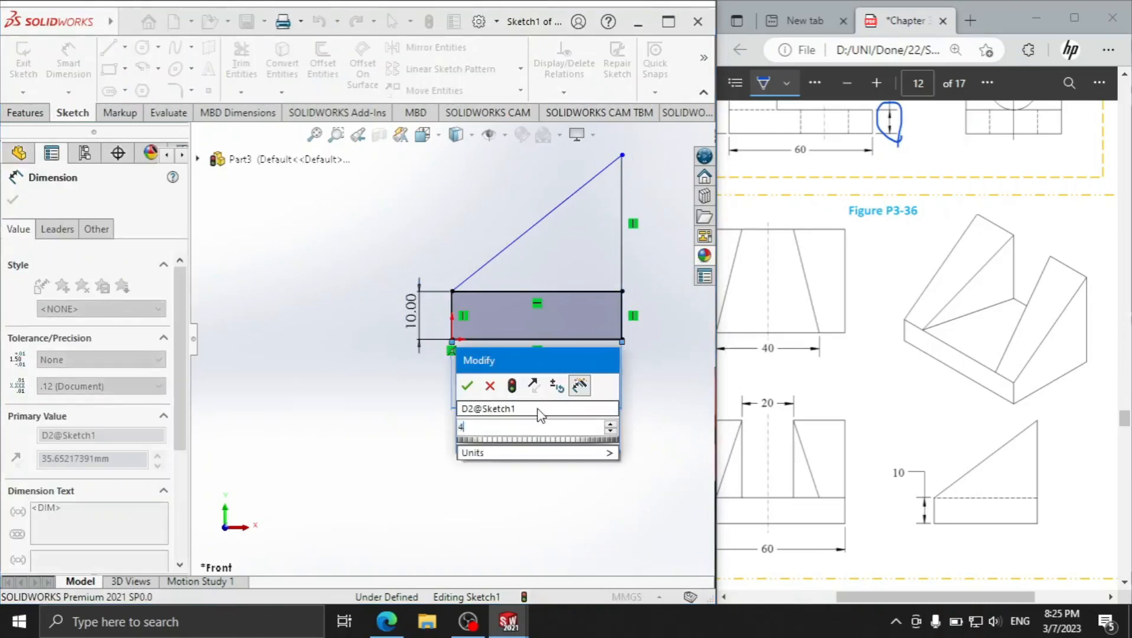
text(5)
key(Return)
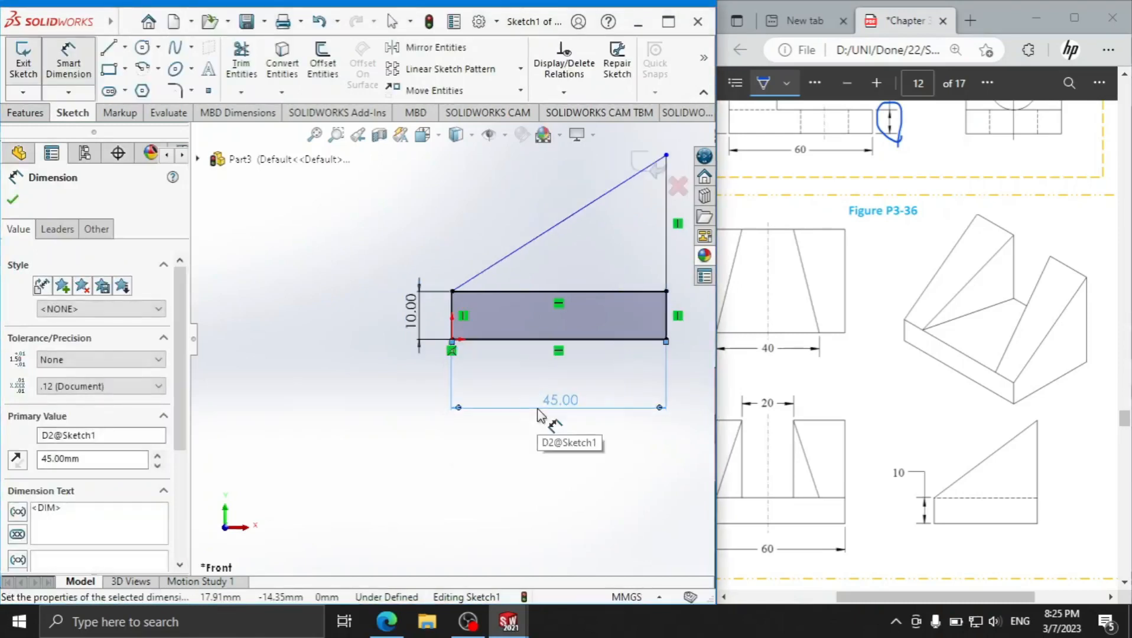
- Change the bottom edge dimension to 35 mm and finish dimensioning
double_click(539, 413)
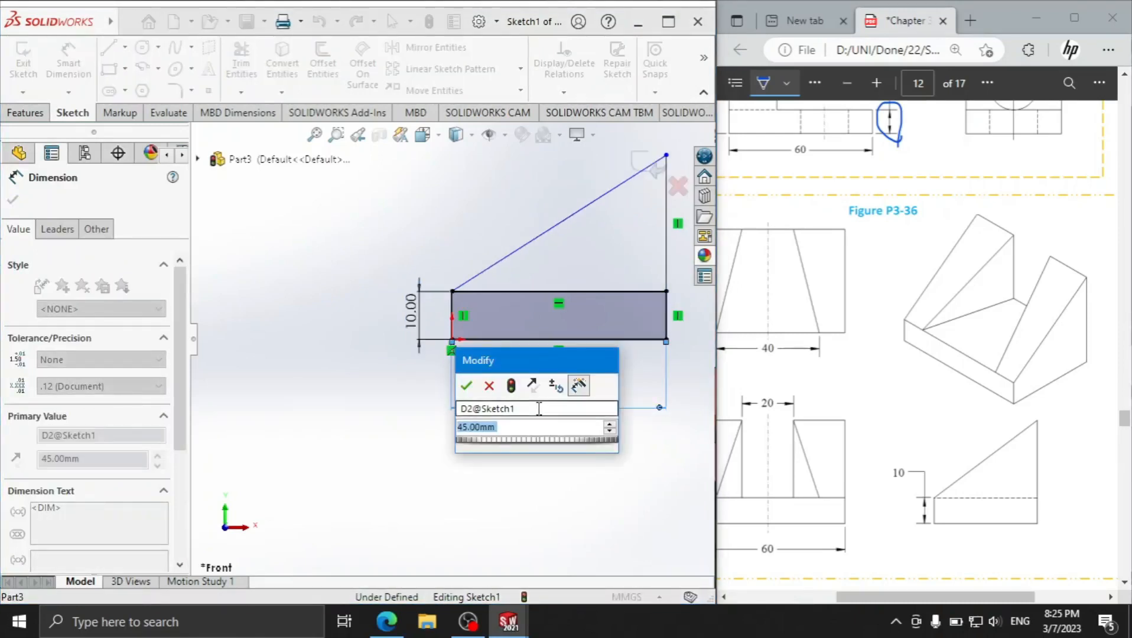
text(35)
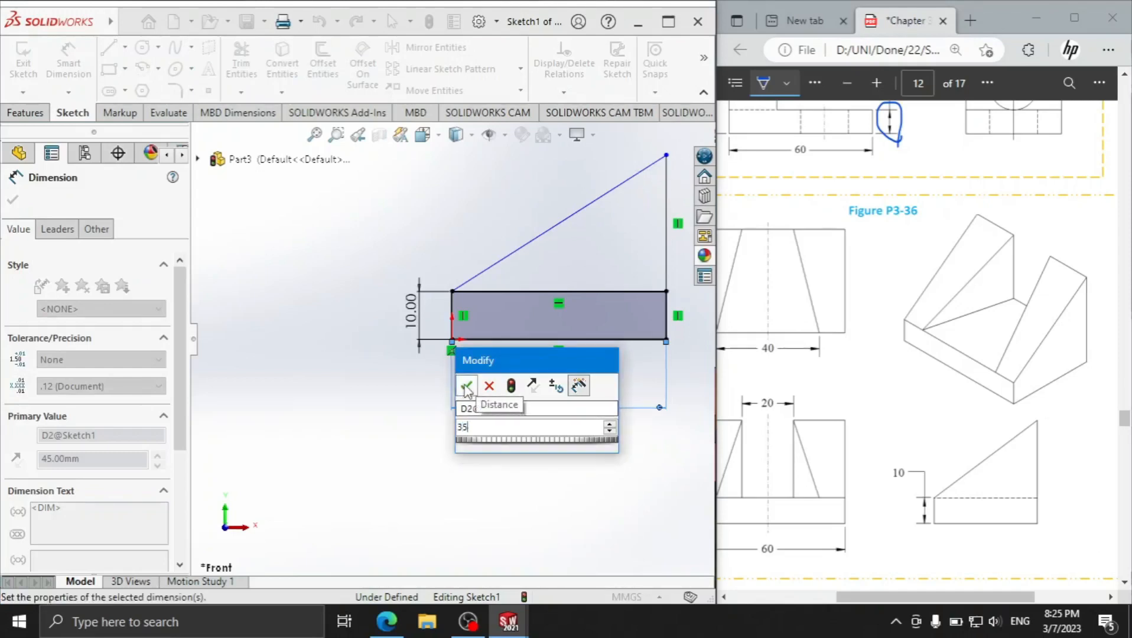
click(466, 387)
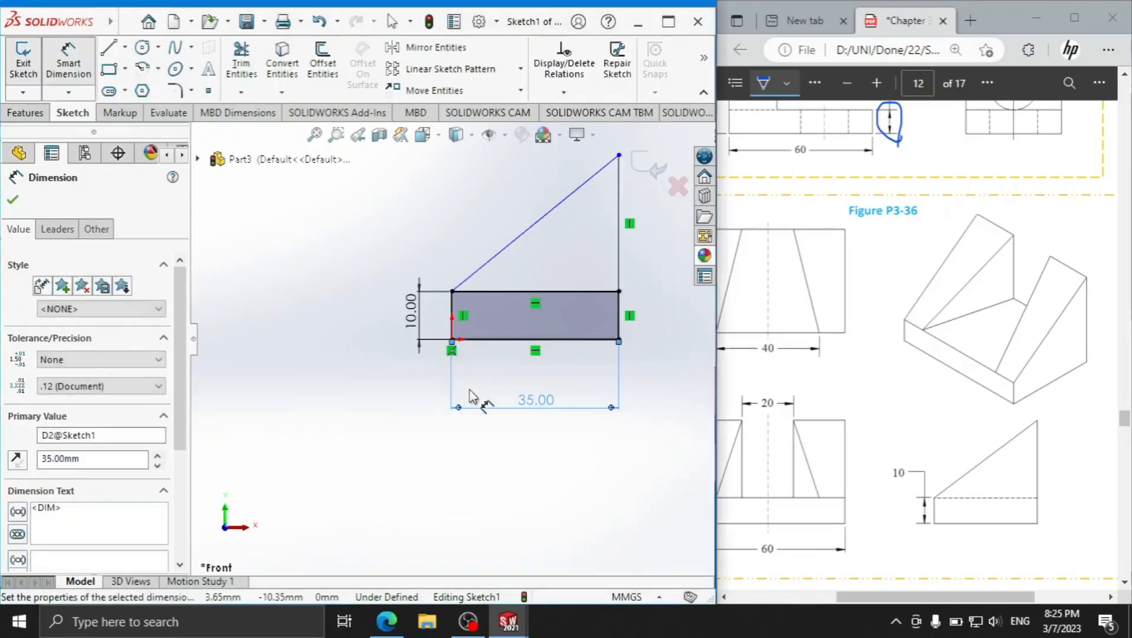
click(13, 200)
click(25, 112)
click(30, 62)
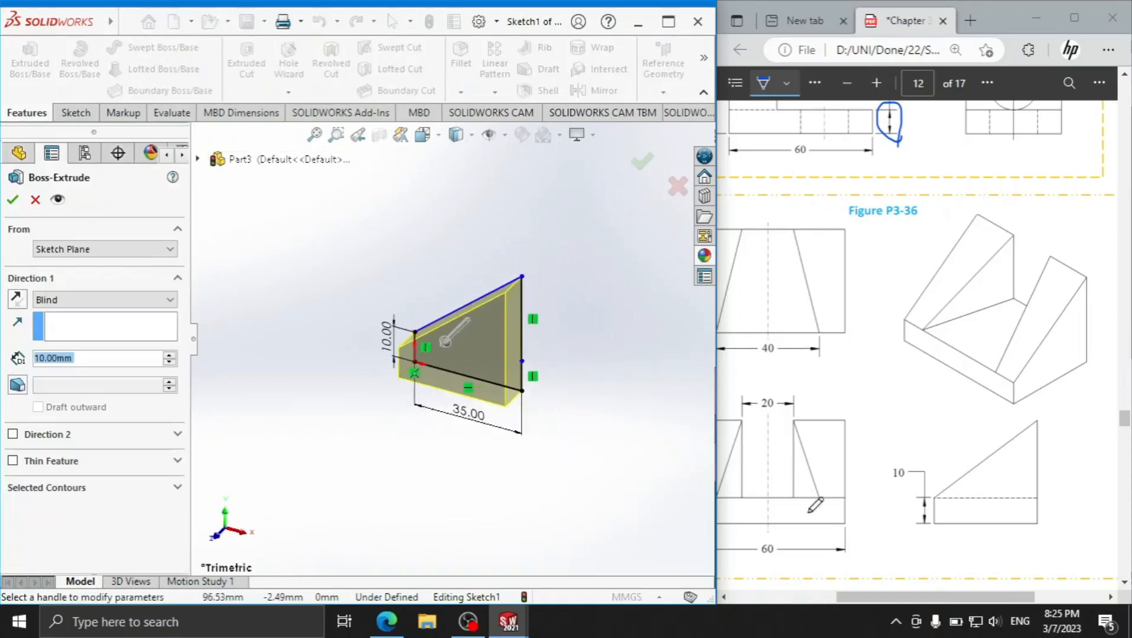
drag(901, 598, 857, 599)
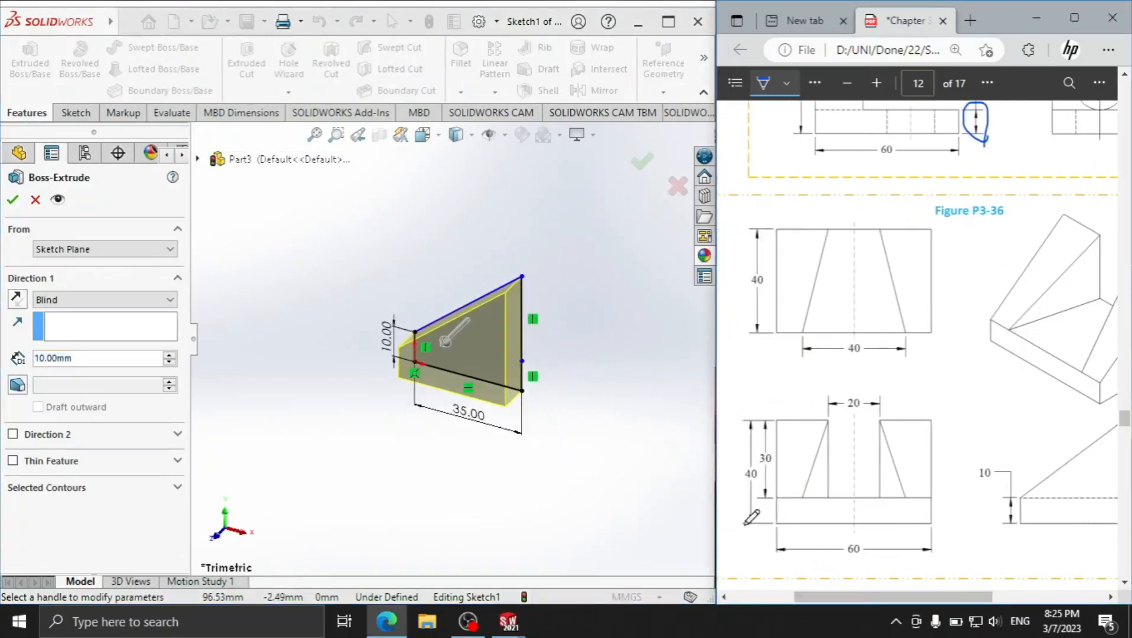
click(36, 199)
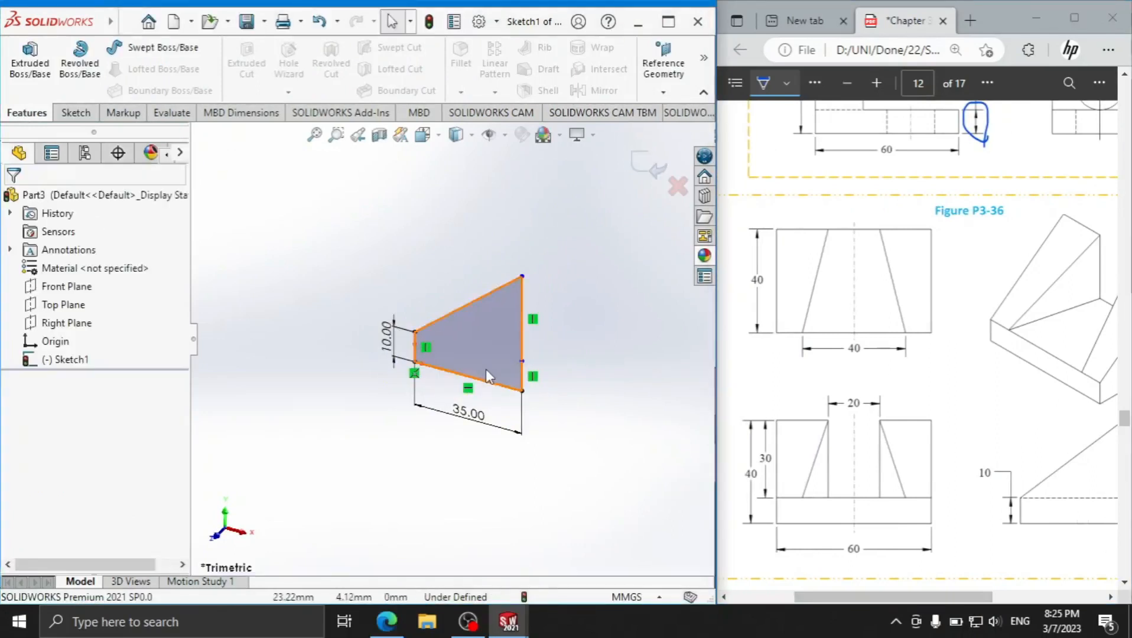
- Undo the recent sketch changes back to the undimensioned rectangle with the sloped and vertical lines above it
key(ctrl+z)
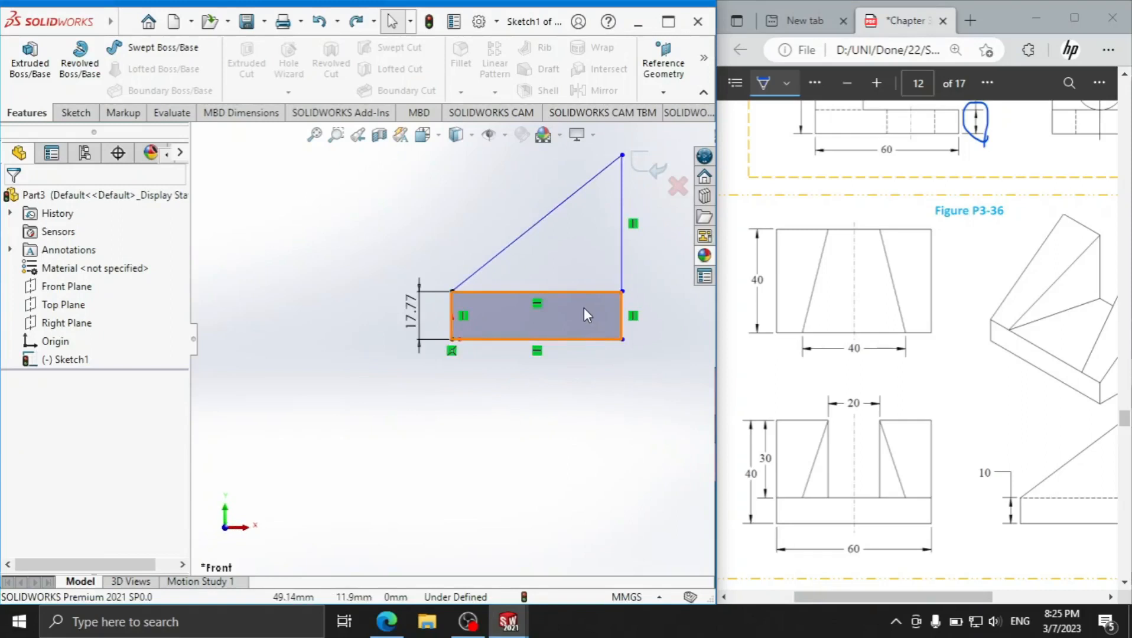
click(584, 308)
scroll(652, 272, up, 2)
scroll(589, 237, down, 2)
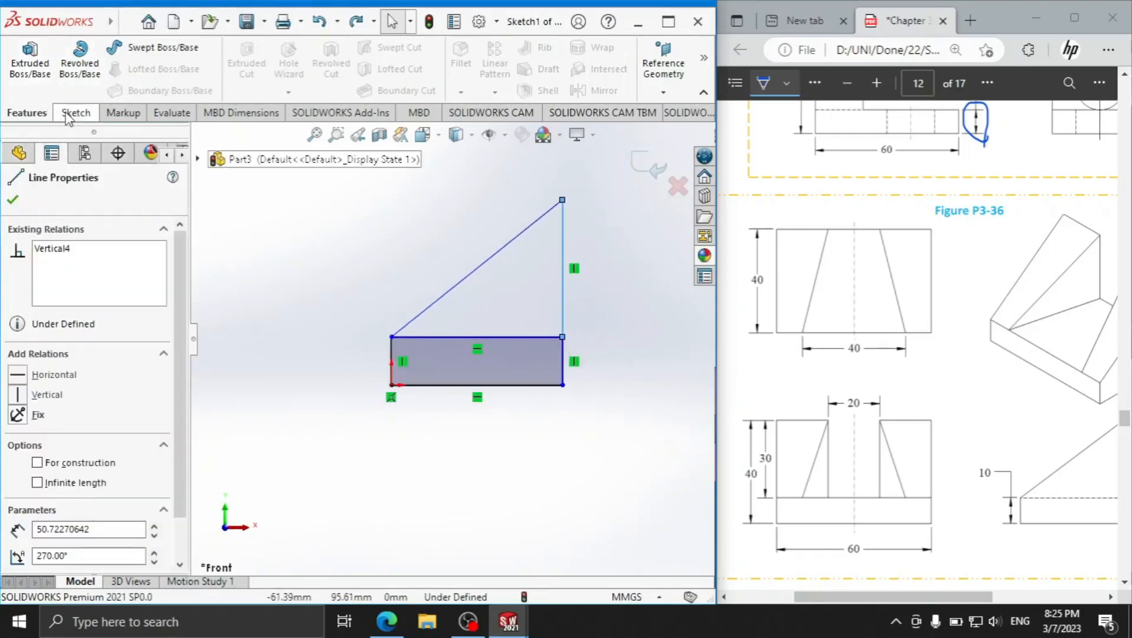
- Dimension the left edge of the undimensioned profile as 10 mm
click(71, 113)
click(68, 62)
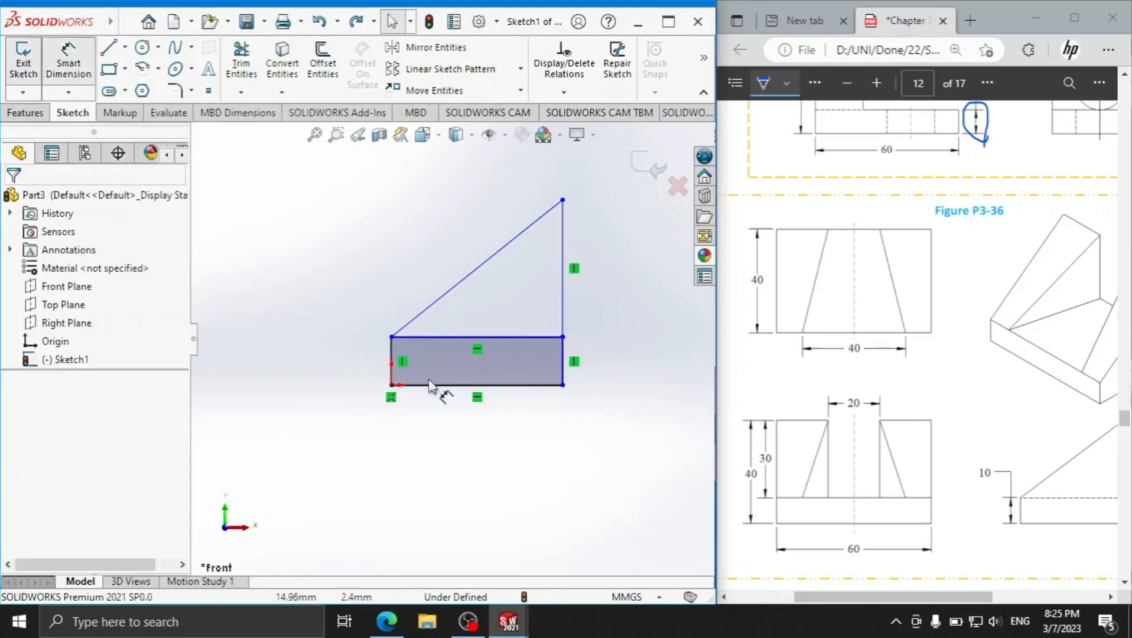
click(390, 364)
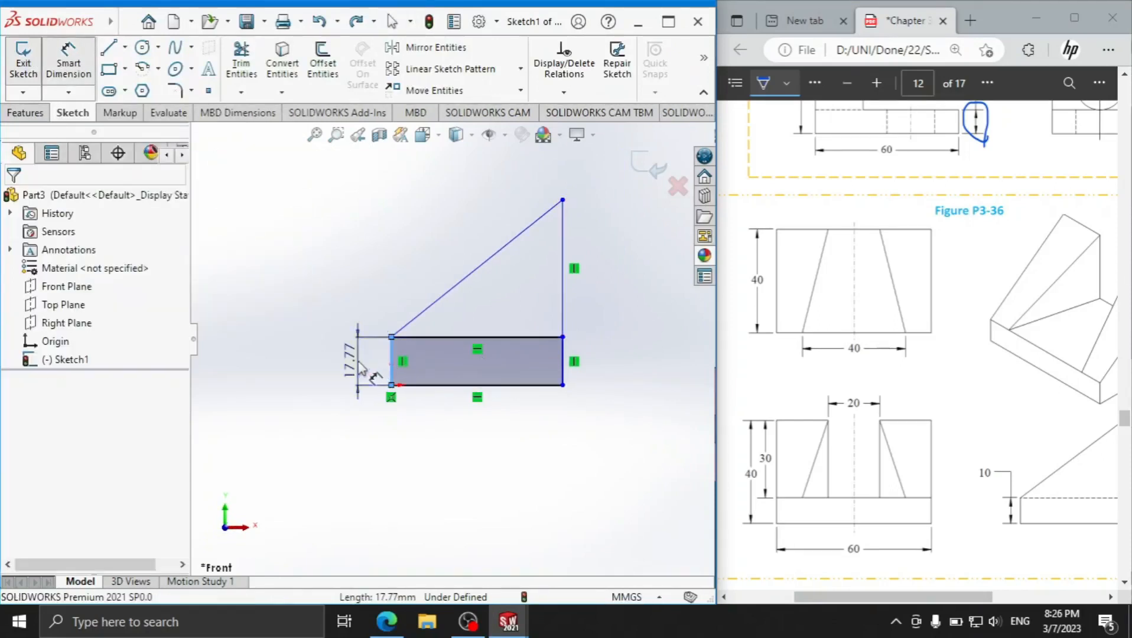
click(347, 362)
text(10)
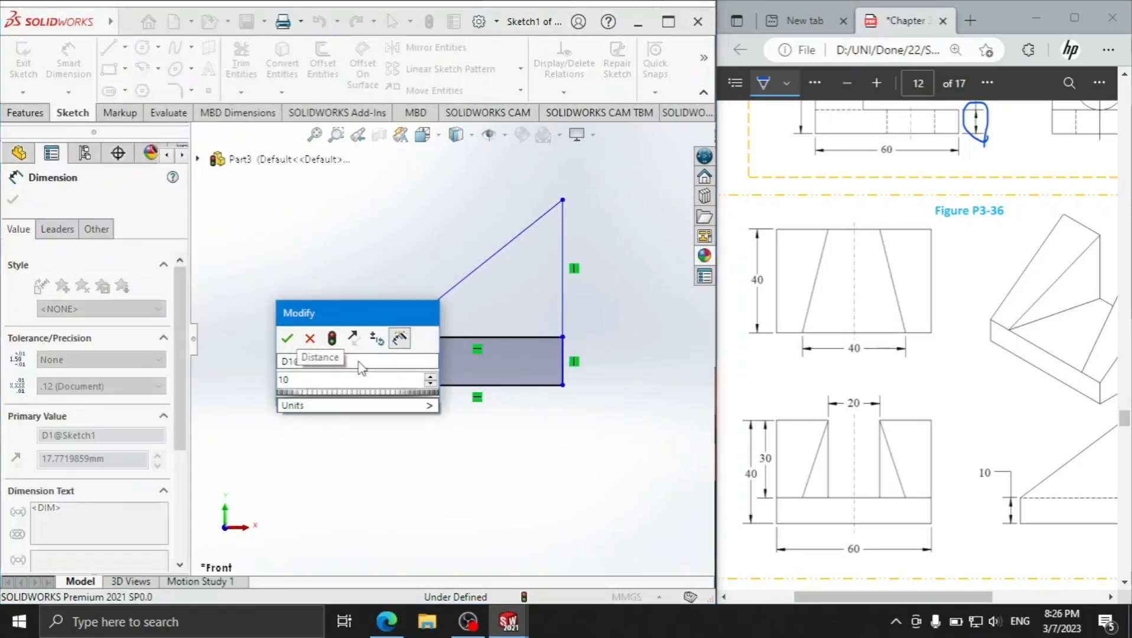
key(Return)
- Mark the 10 and 40 dimensions on the reference drawing and dimension the profile's bottom edge as 40 mm
drag(1004, 536, 1029, 534)
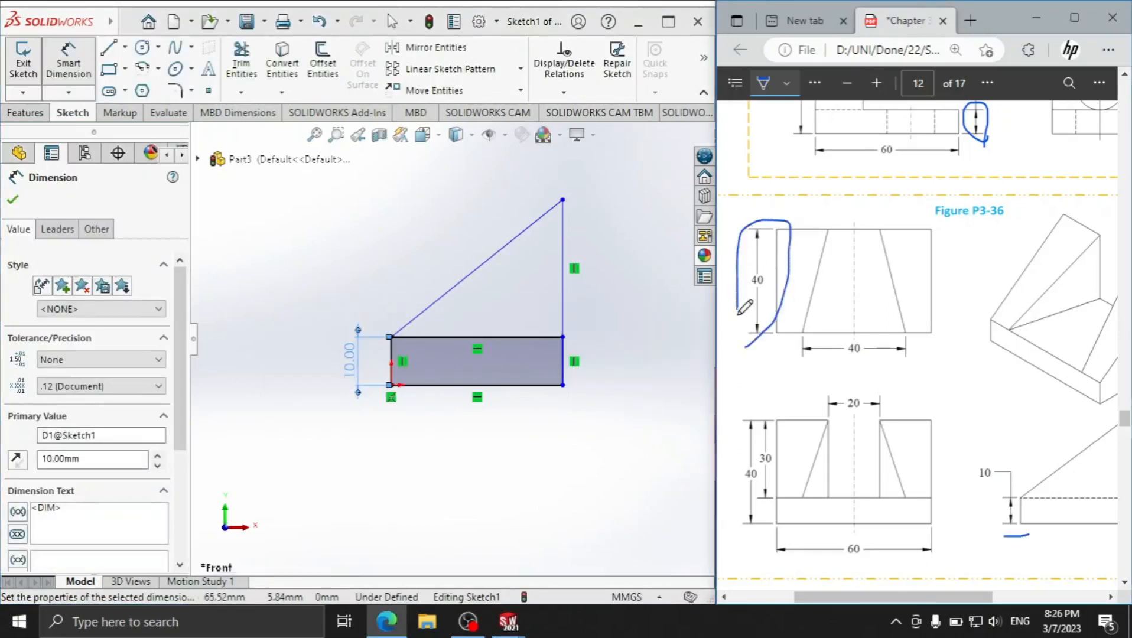
drag(739, 312, 747, 335)
click(512, 387)
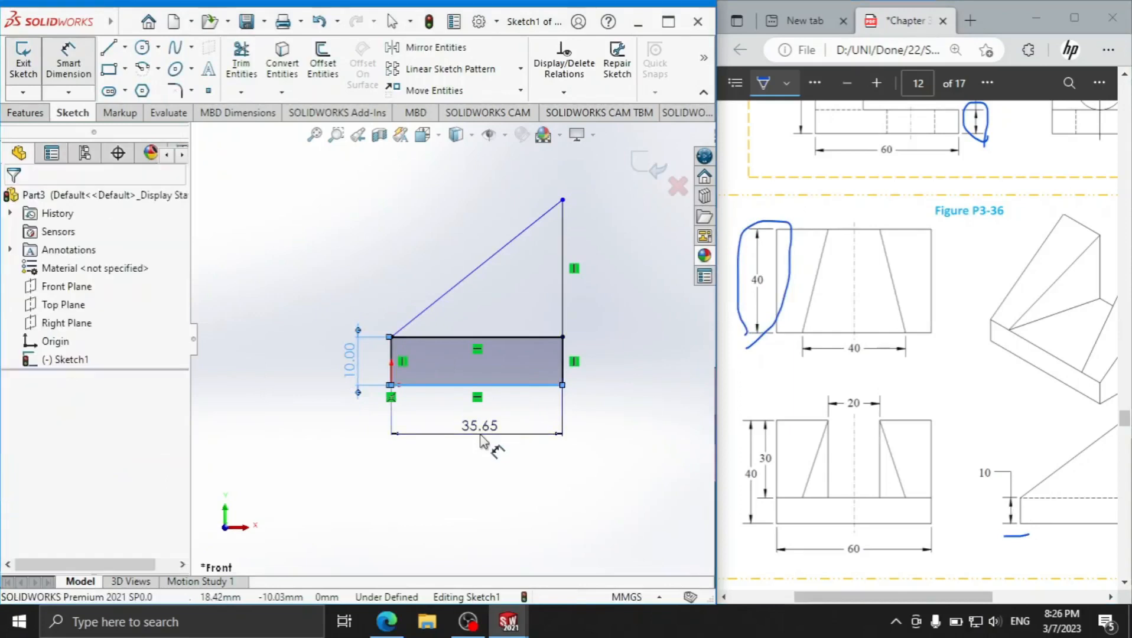
click(480, 440)
text(40)
key(Return)
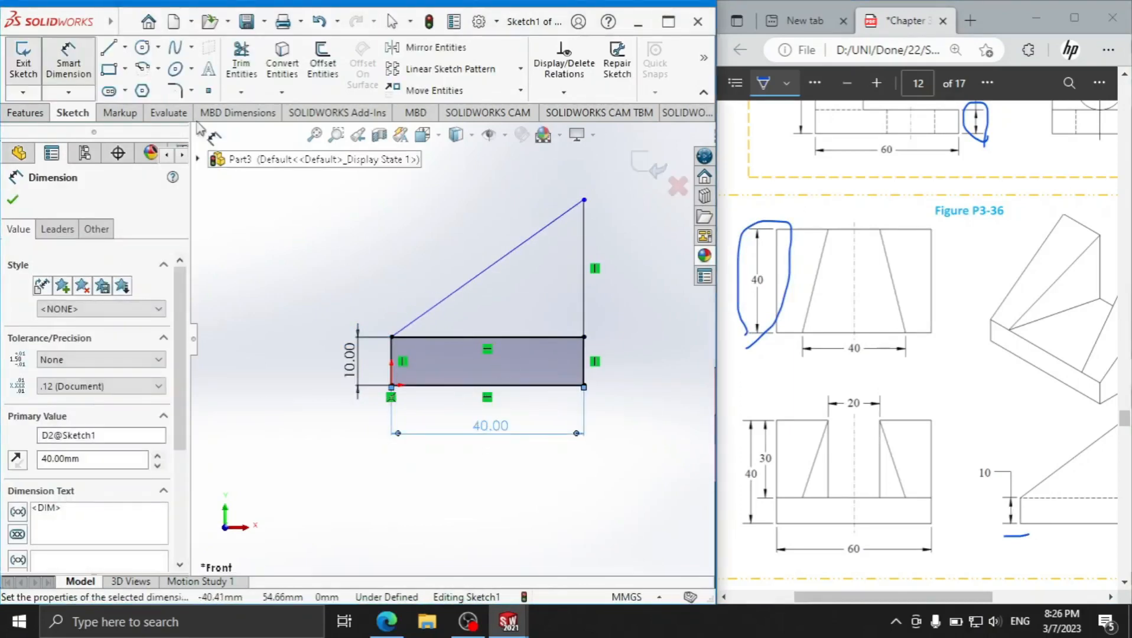
- Trim away the rectangle's top edge that divides the profile, leaving one closed sloped outline
click(242, 63)
drag(545, 301, 536, 366)
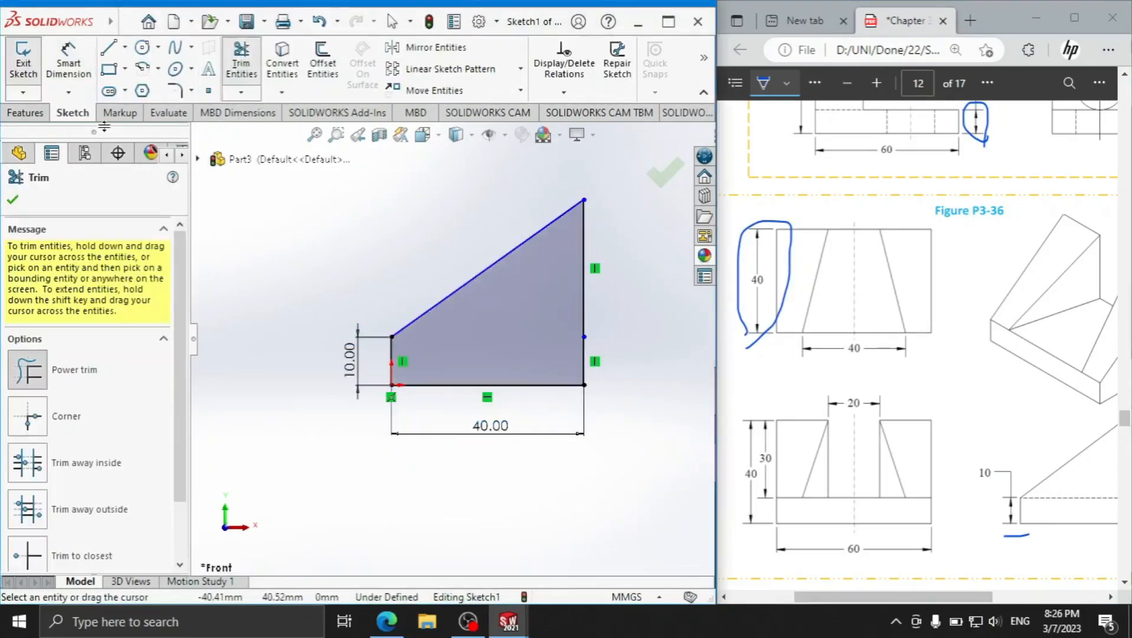
- Mark the 60 width on the reference drawing and extrude the sloped profile 60 mm
click(25, 112)
click(29, 63)
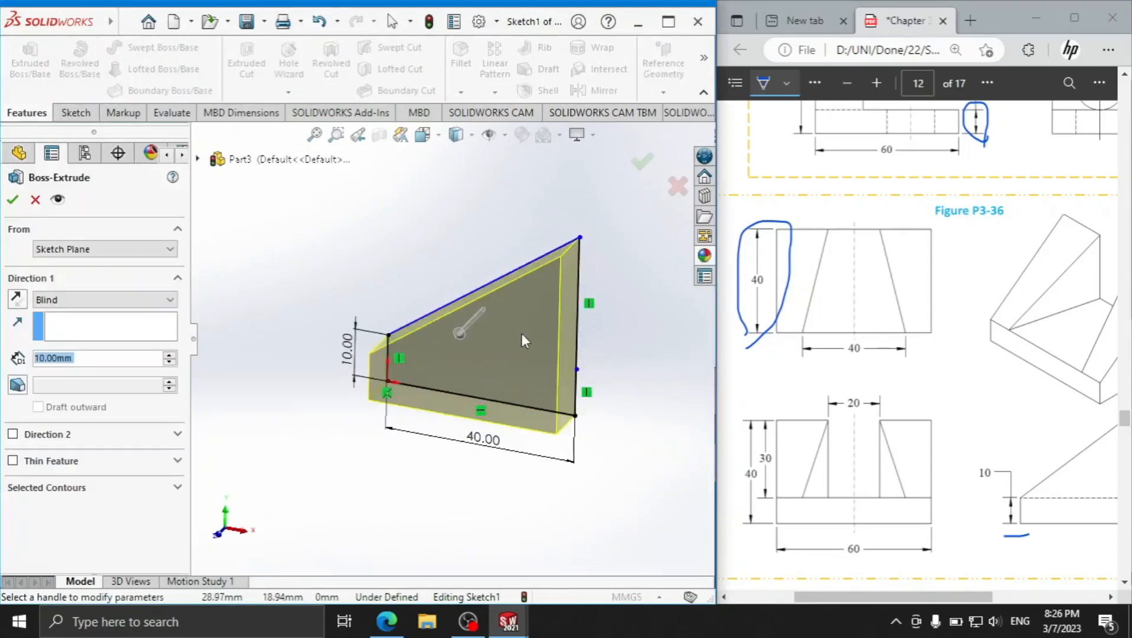
drag(842, 568, 882, 559)
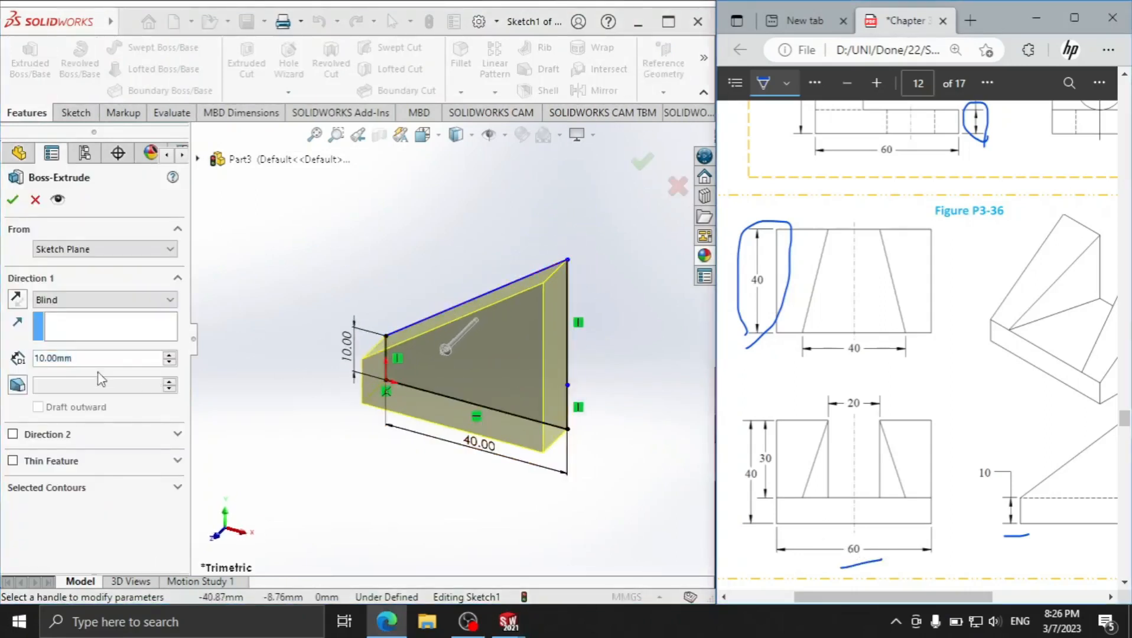
double_click(84, 360)
text(60)
key(Return)
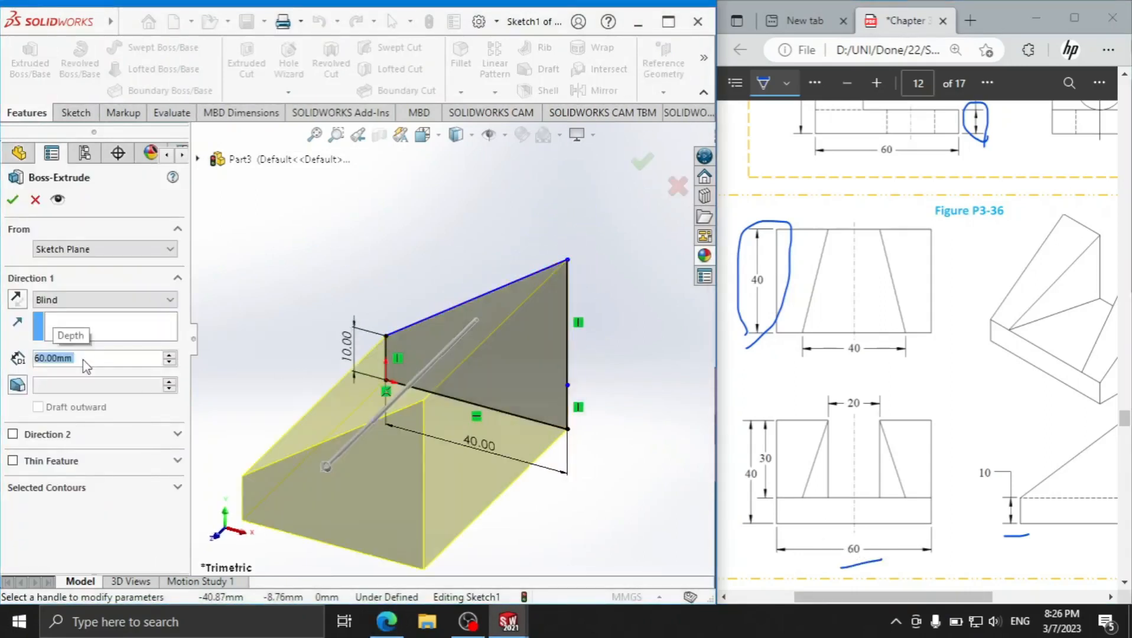
click(13, 200)
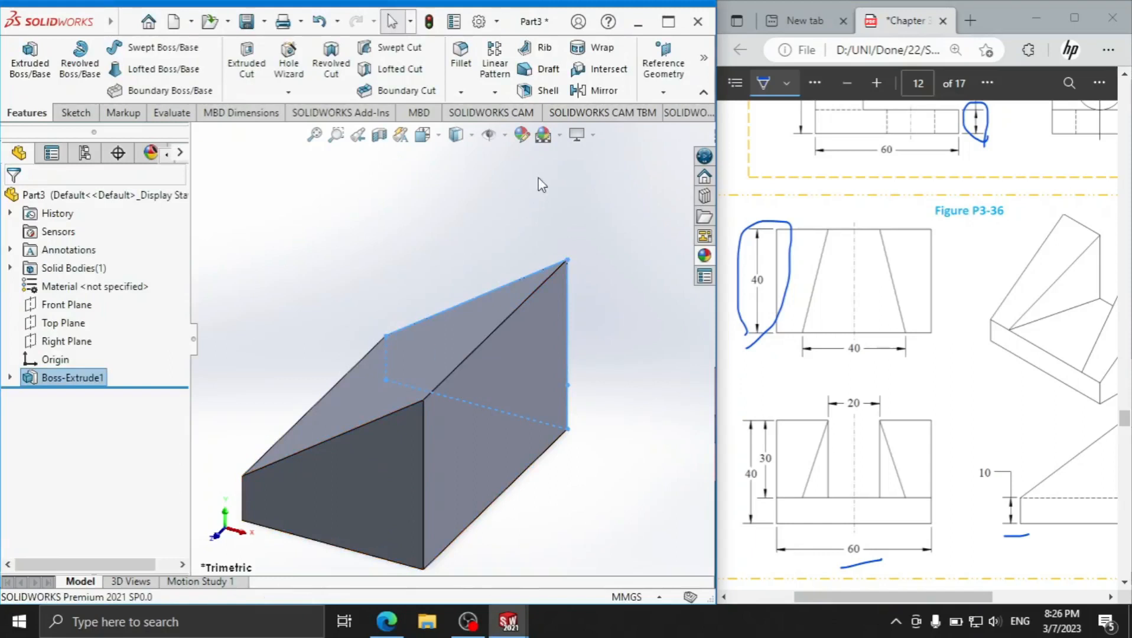
click(663, 90)
click(671, 112)
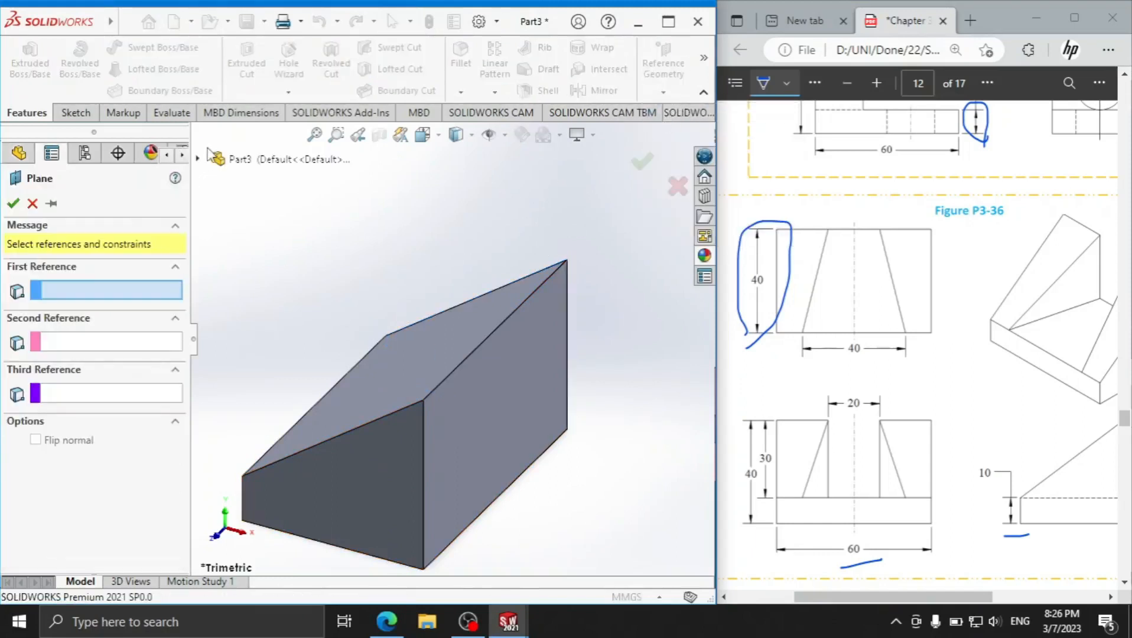
click(199, 158)
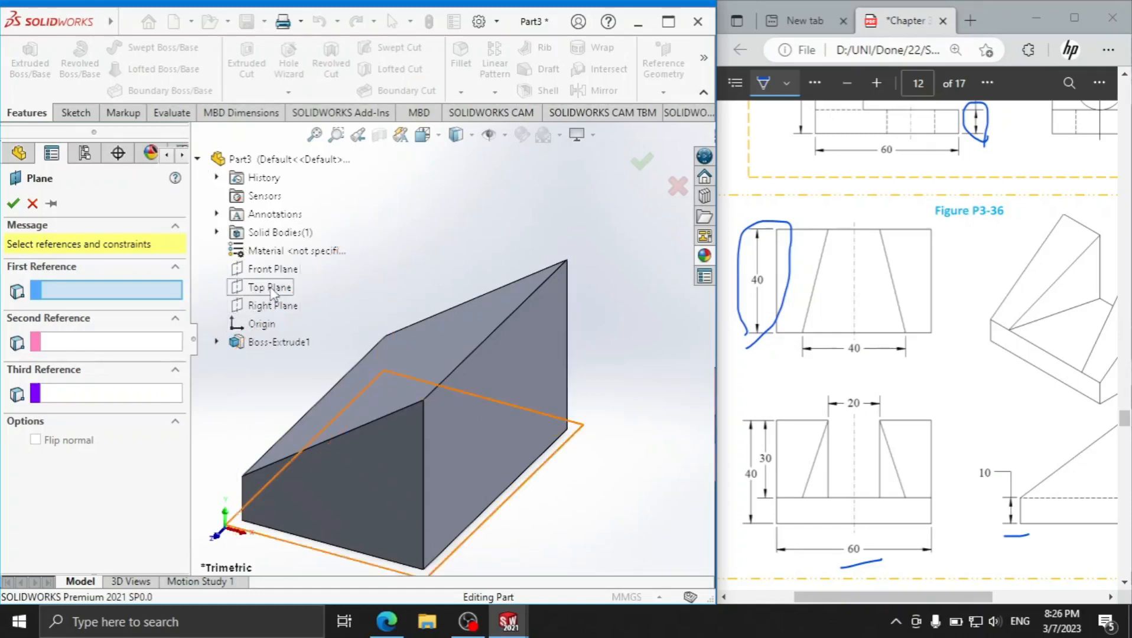
click(271, 288)
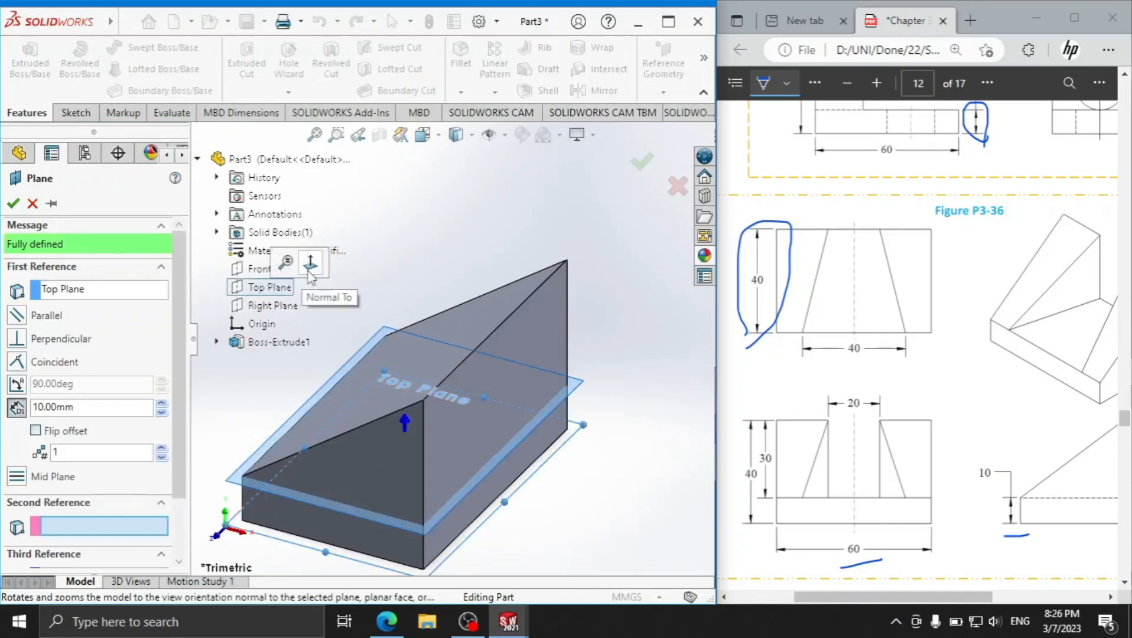
click(32, 203)
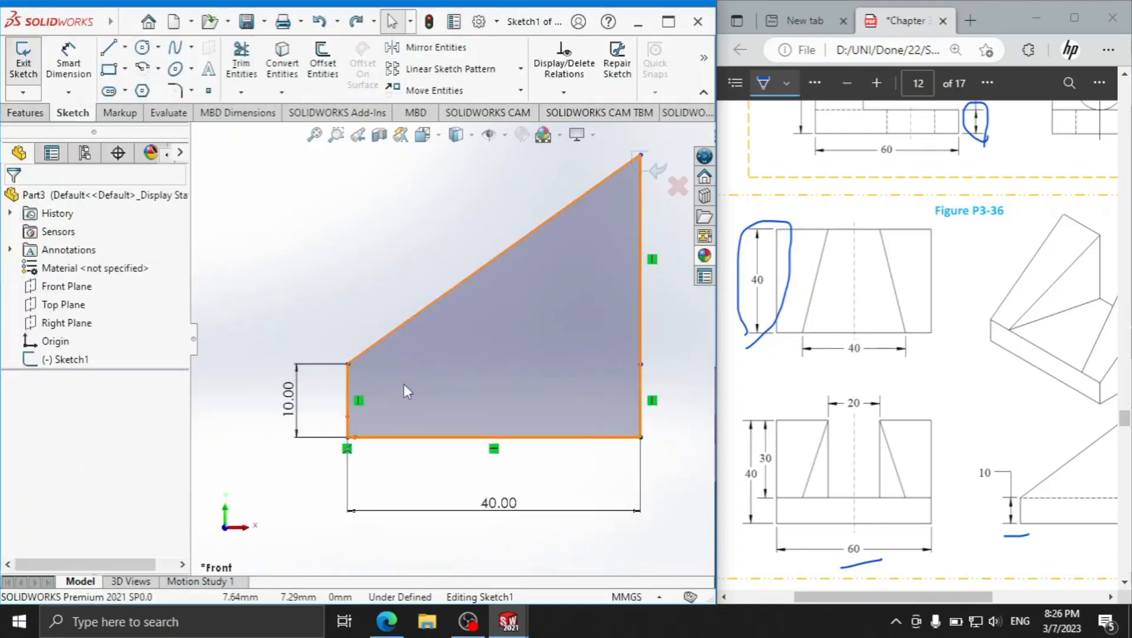
- Create a new part document and close the two older part documents
key(ctrl+n)
click(714, 521)
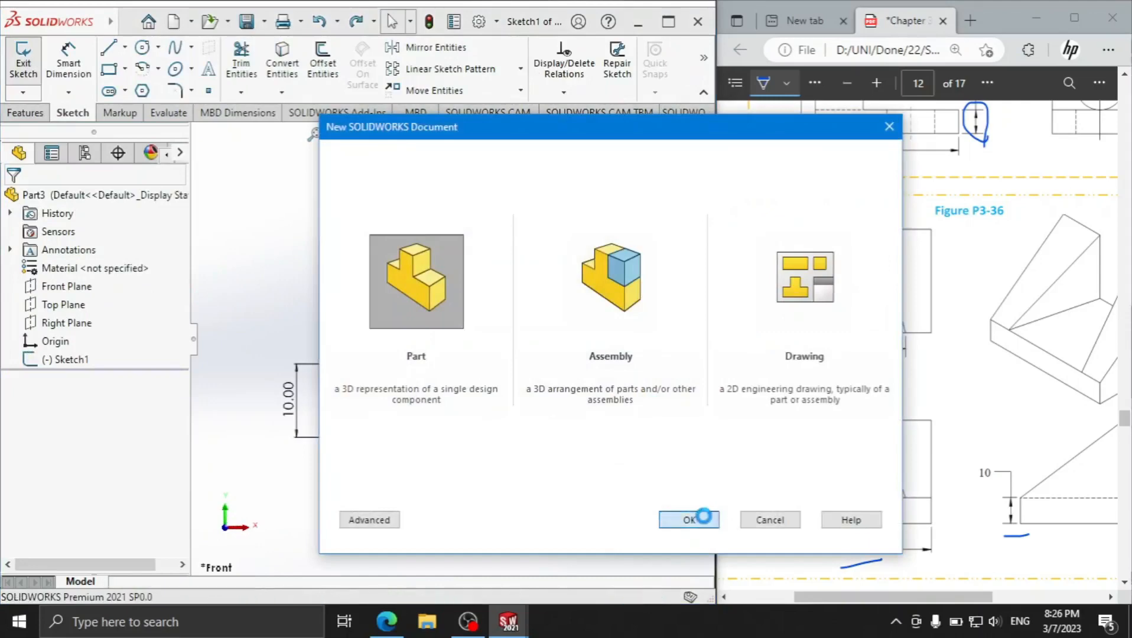
mouse_move(515, 617)
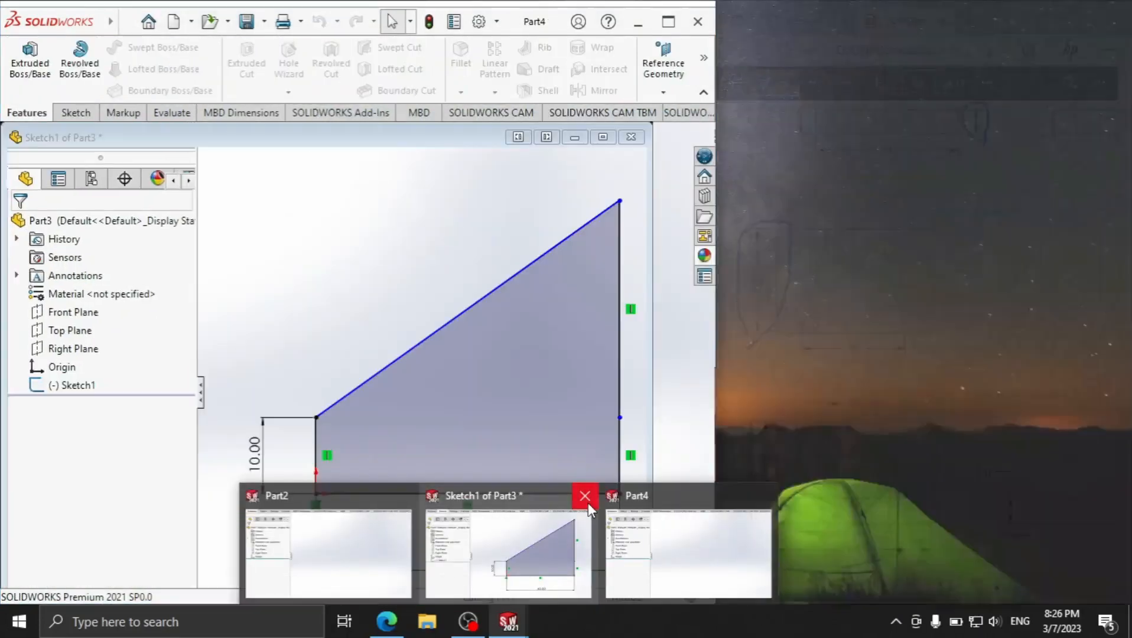
click(582, 496)
click(546, 341)
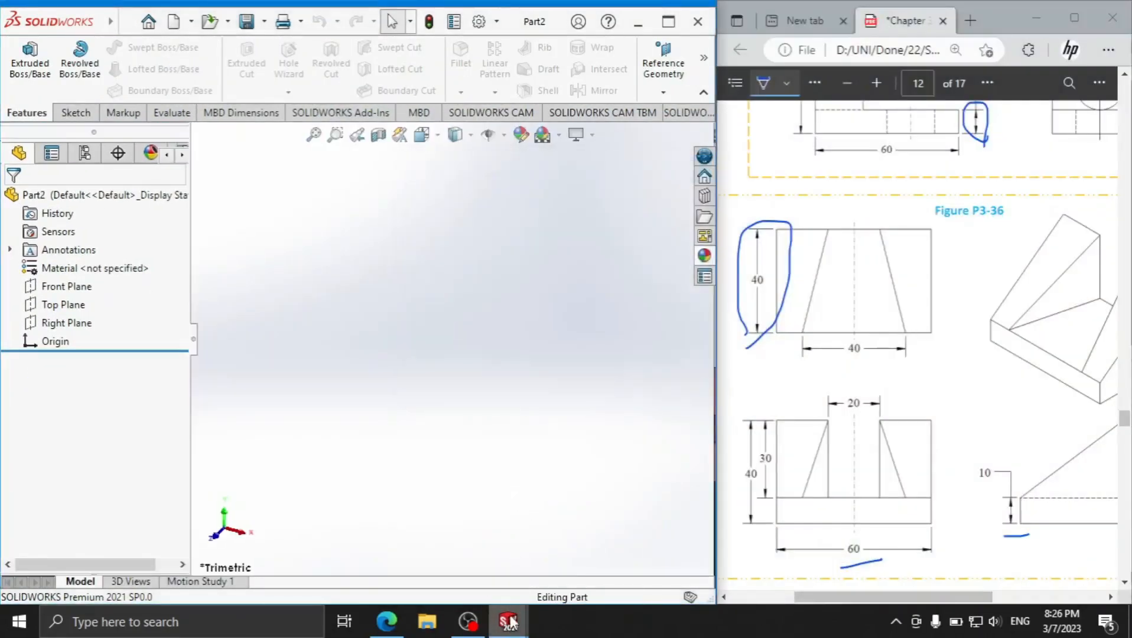
mouse_move(510, 629)
click(493, 496)
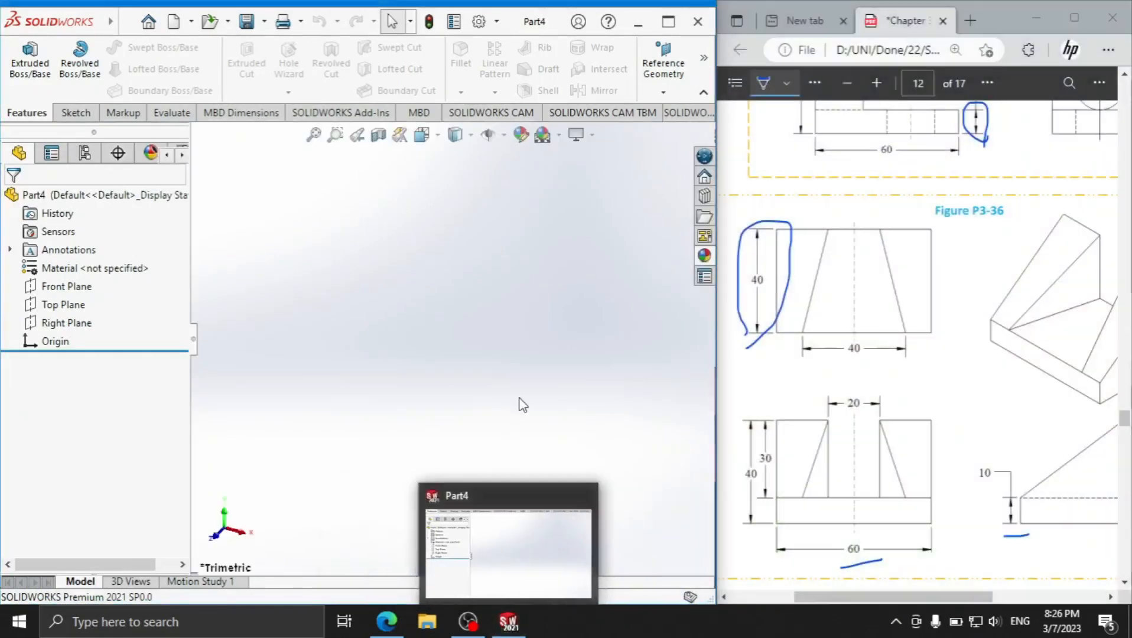
- Sketch a closed sloped-top profile from the origin on the Front Plane, with base about 59 mm, right side 57 mm and left side 15 mm
click(74, 112)
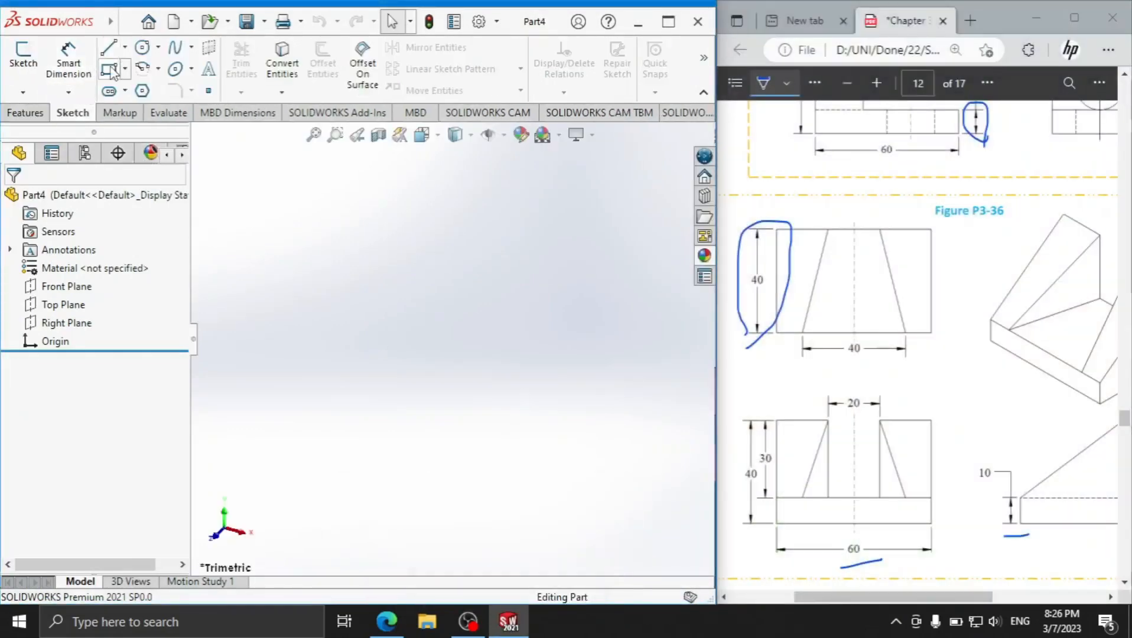
click(109, 47)
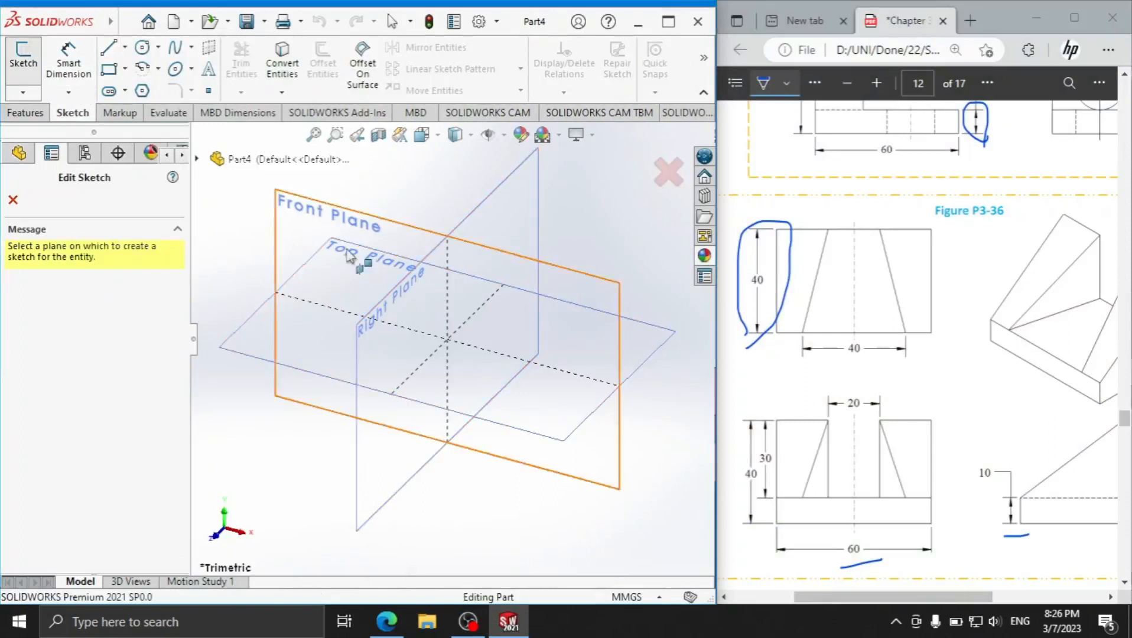
click(299, 237)
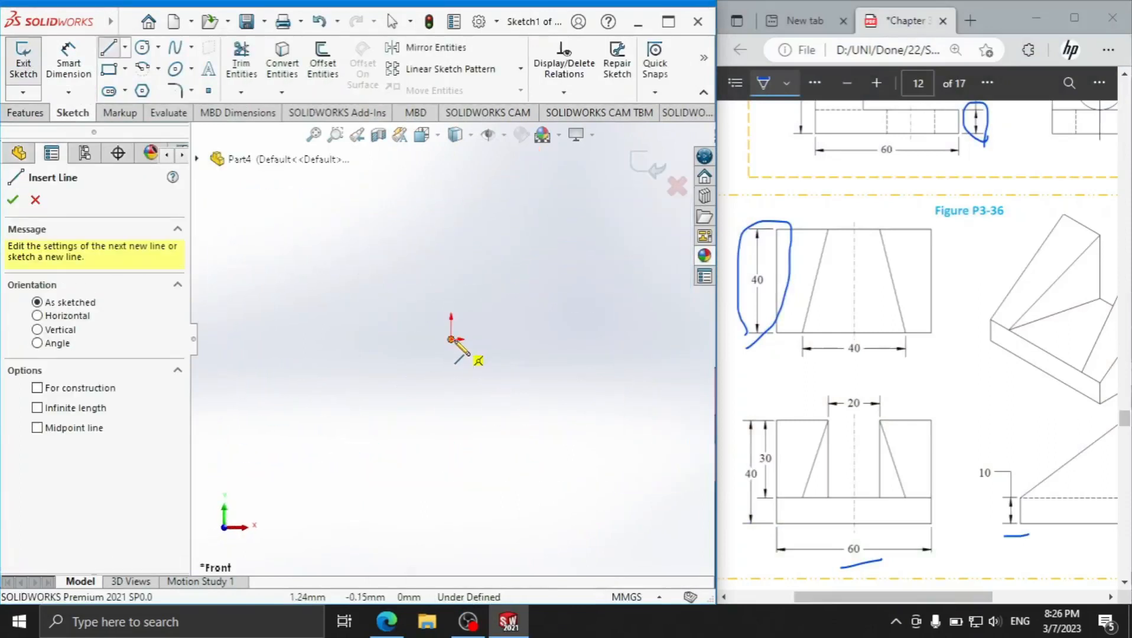
click(451, 339)
click(609, 339)
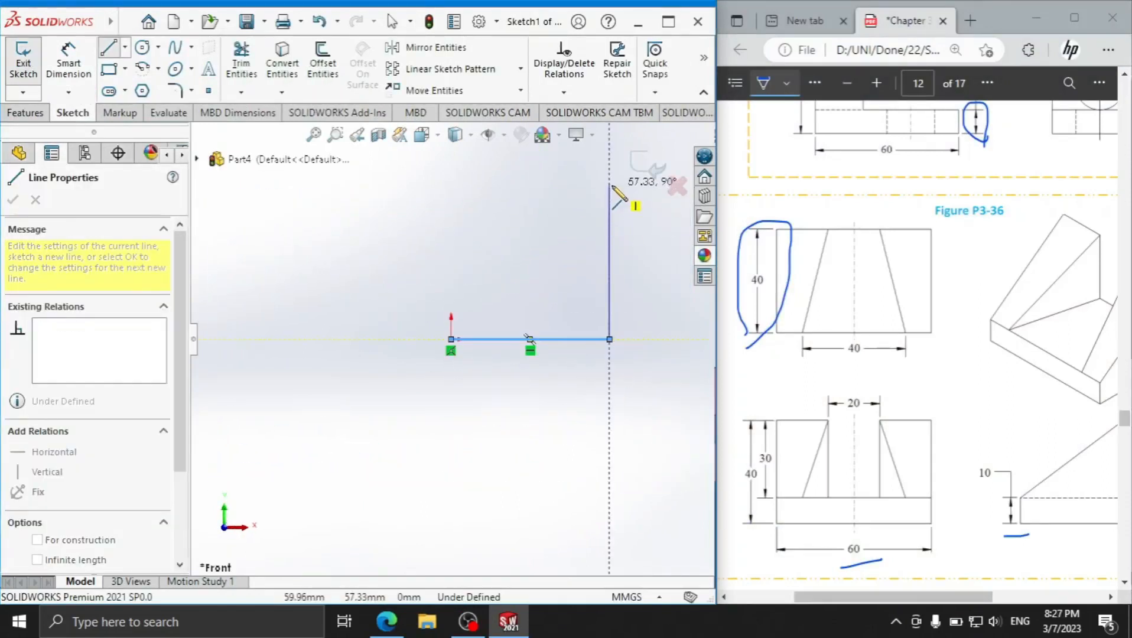
click(609, 185)
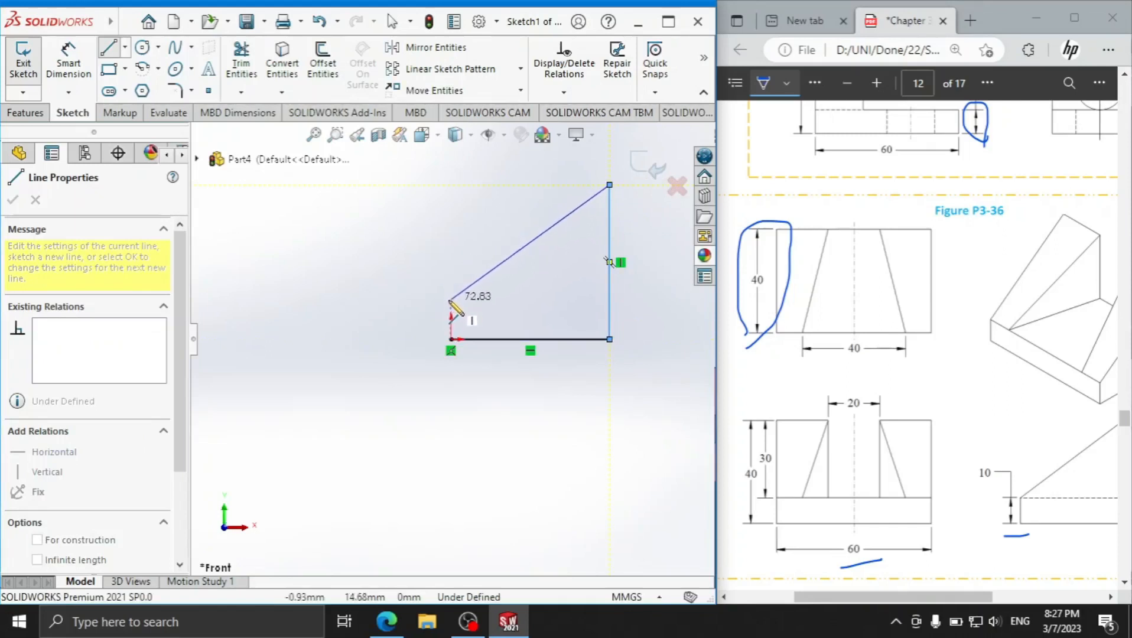
click(451, 300)
click(451, 339)
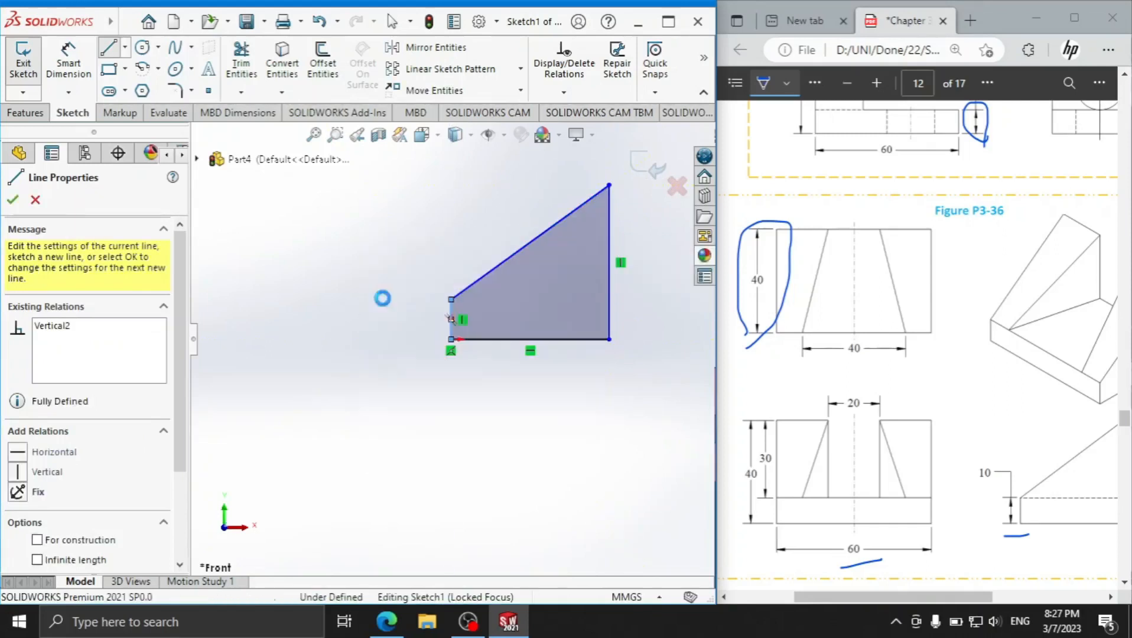
key(Escape)
- Mark the 40 depth on the reference drawing's top view and dimension the profile's bottom edge as 40 mm
click(59, 71)
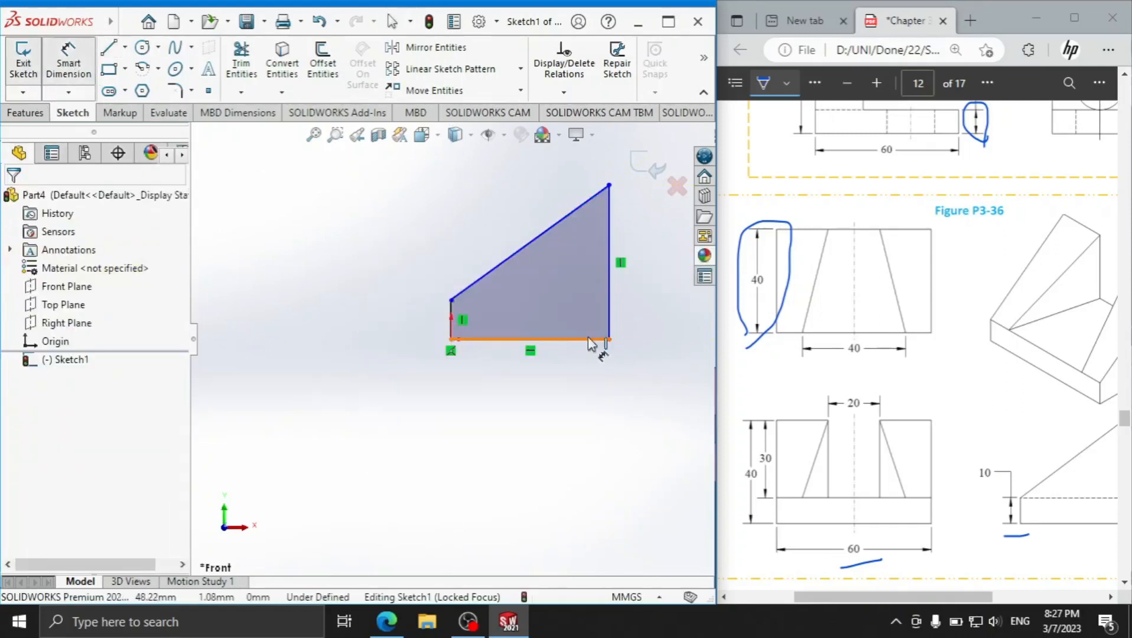
drag(742, 342, 780, 339)
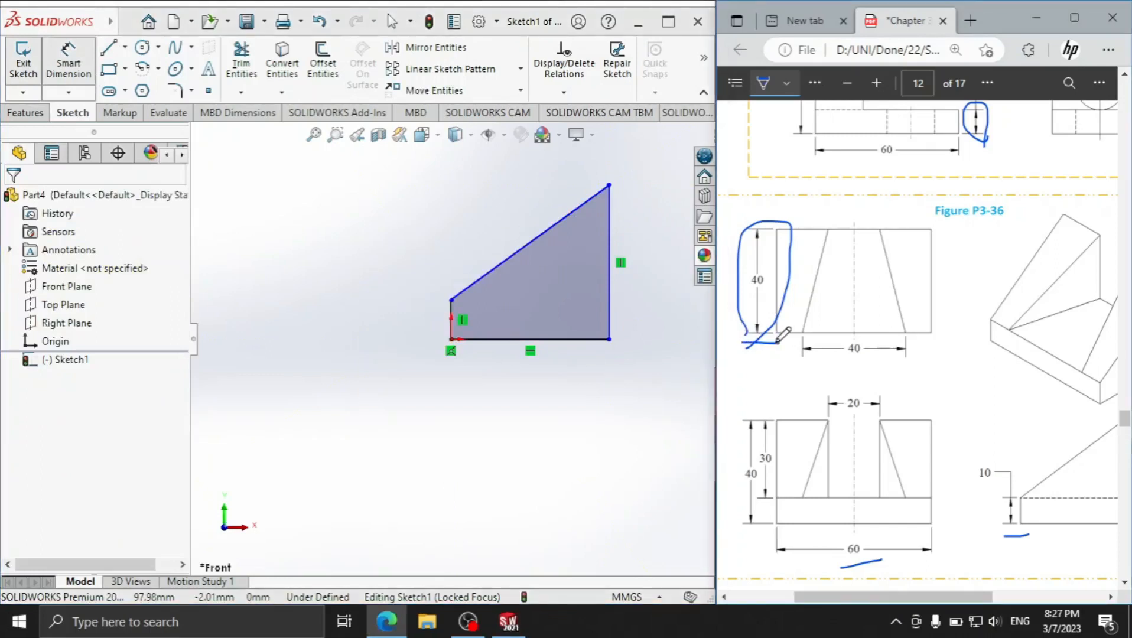
click(576, 340)
click(546, 408)
text(40)
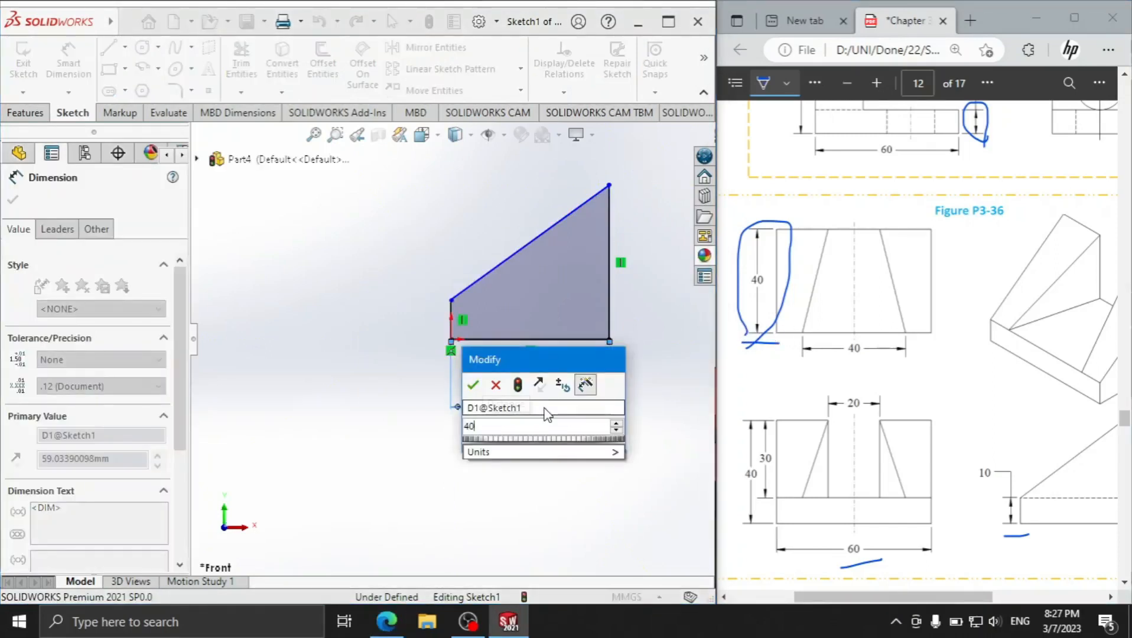
key(Return)
- Dimension the profile's short left edge as 10 mm, underlining the 10 dimension on the reference drawing
click(451, 319)
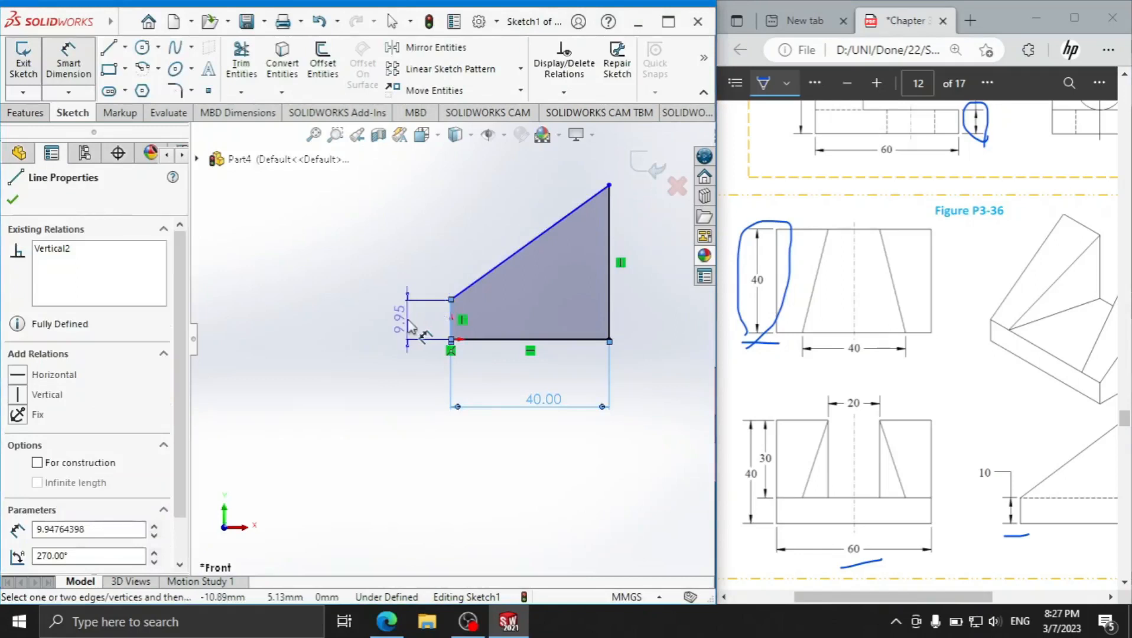
click(413, 330)
drag(1004, 540, 1030, 537)
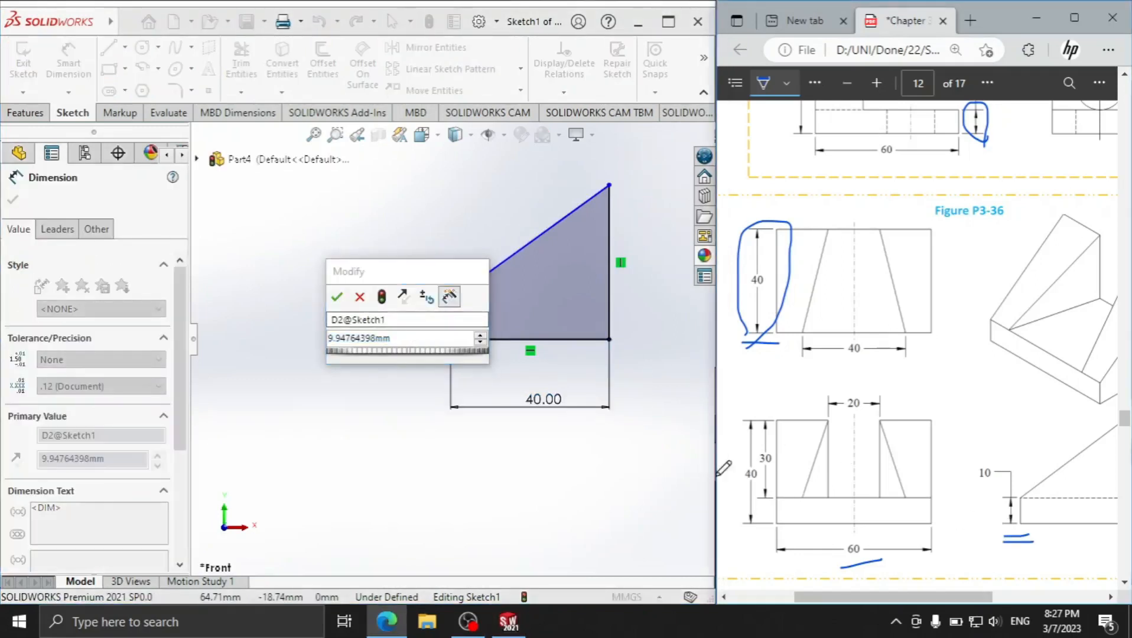
double_click(404, 338)
text(10)
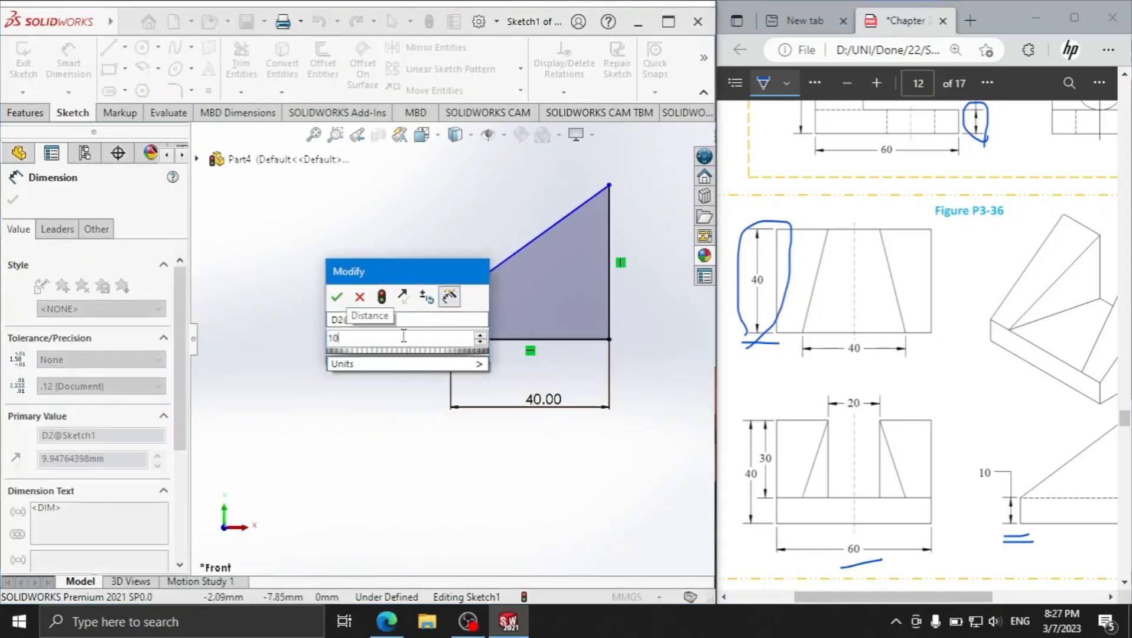
key(Return)
- Circle the 40 height on the reference drawing's front view and dimension the profile's right edge as 40 mm
mouse_move(739, 421)
mouse_down()
mouse_move(740, 470)
mouse_move(767, 502)
mouse_up()
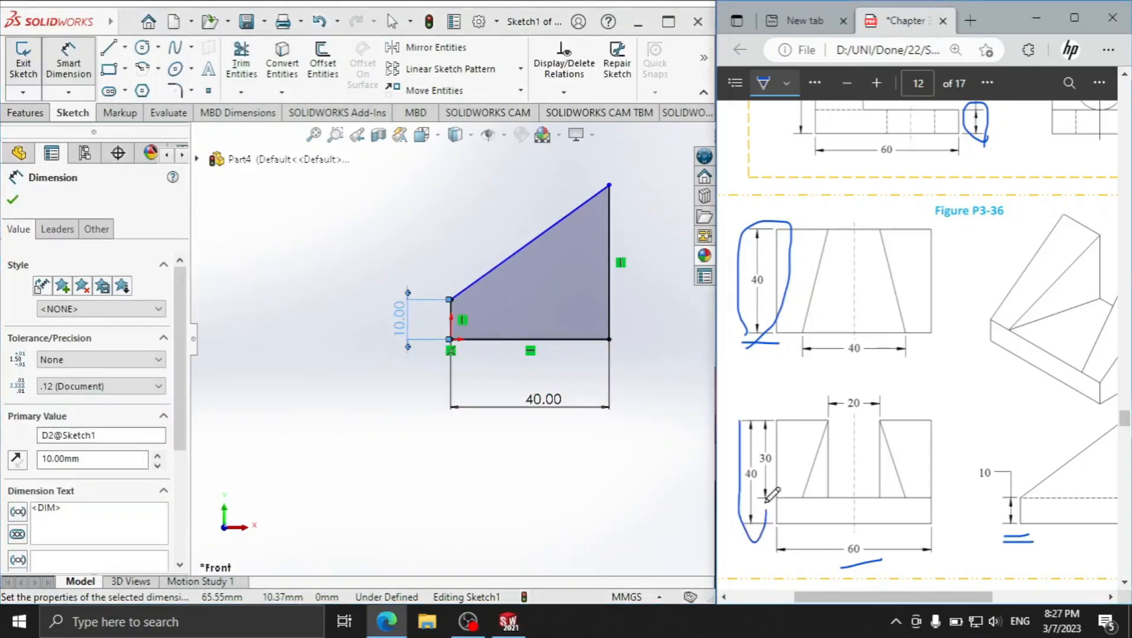
drag(740, 420, 733, 429)
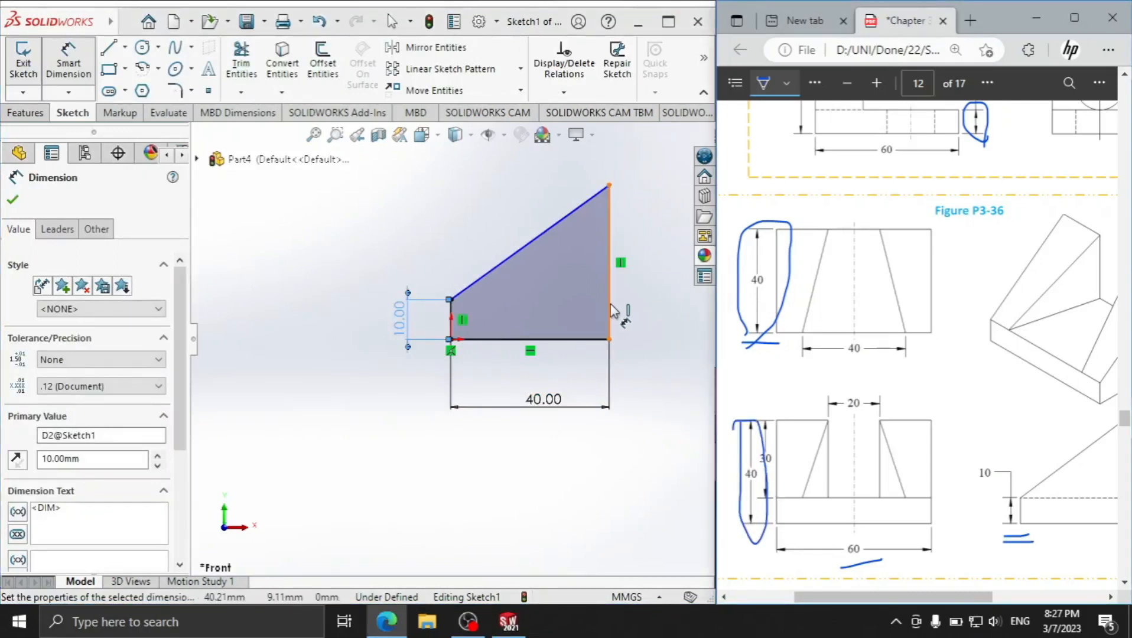
click(612, 302)
click(619, 302)
click(659, 290)
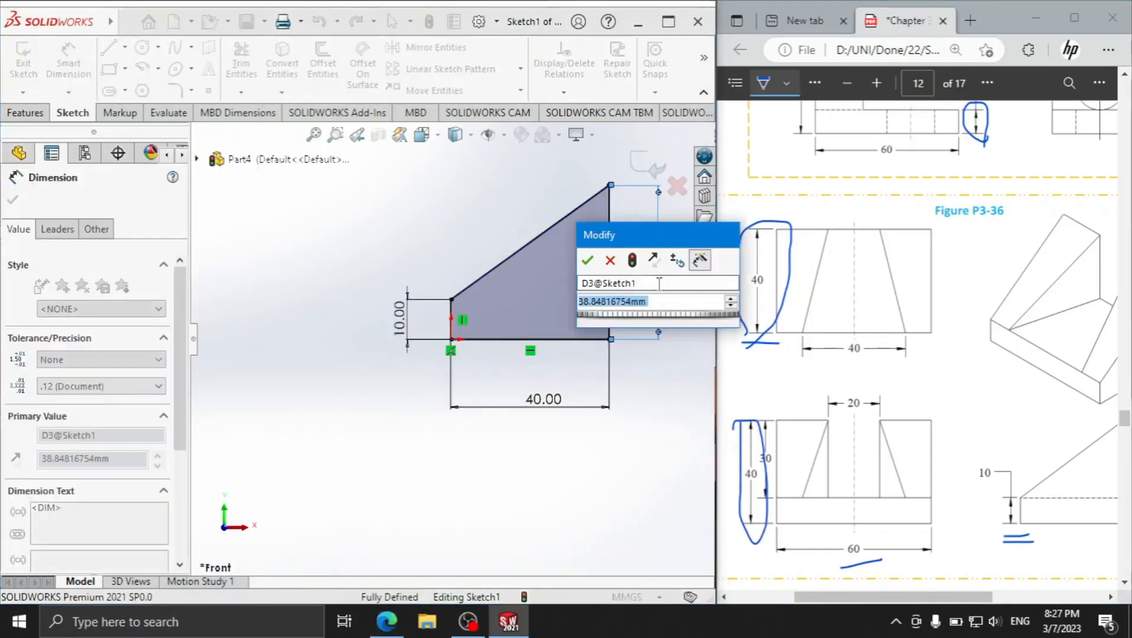
text(40)
key(Return)
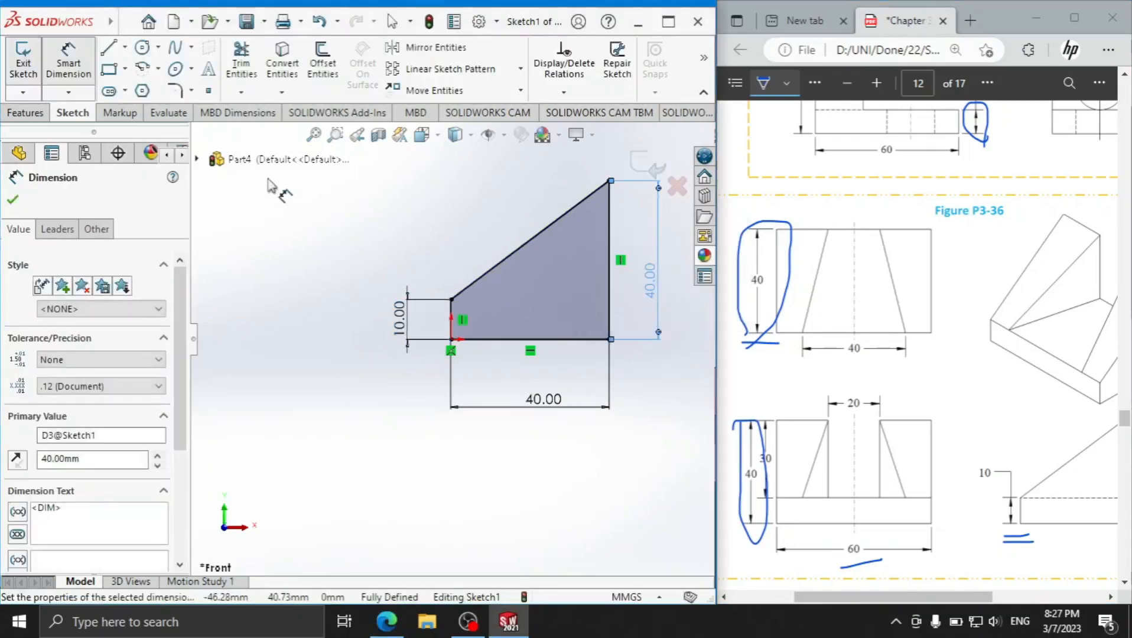
click(13, 199)
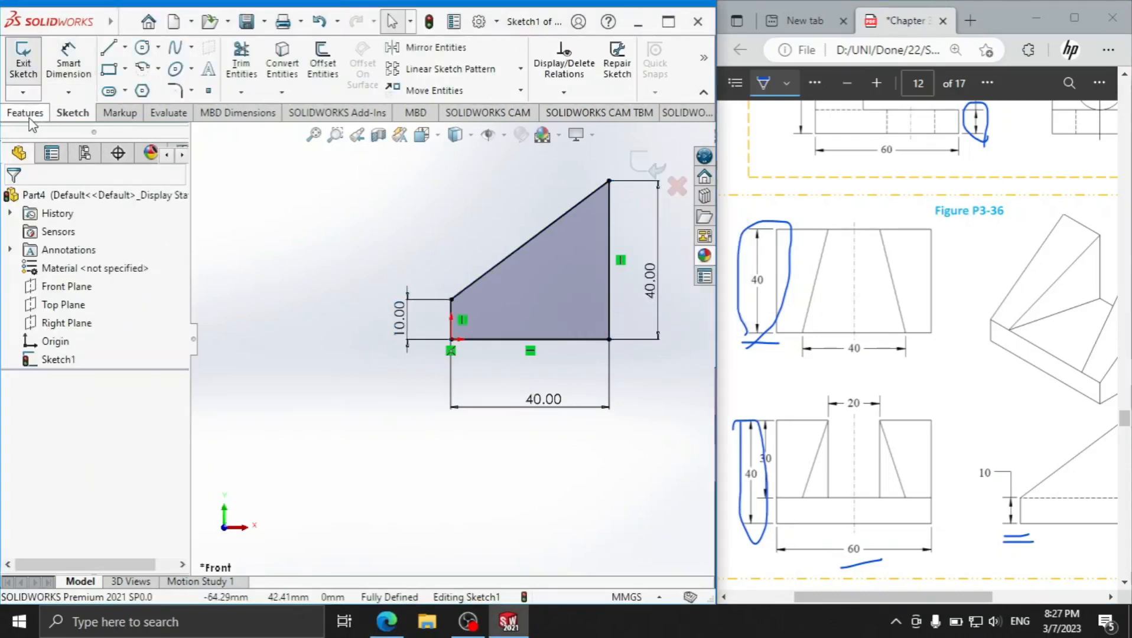
click(23, 62)
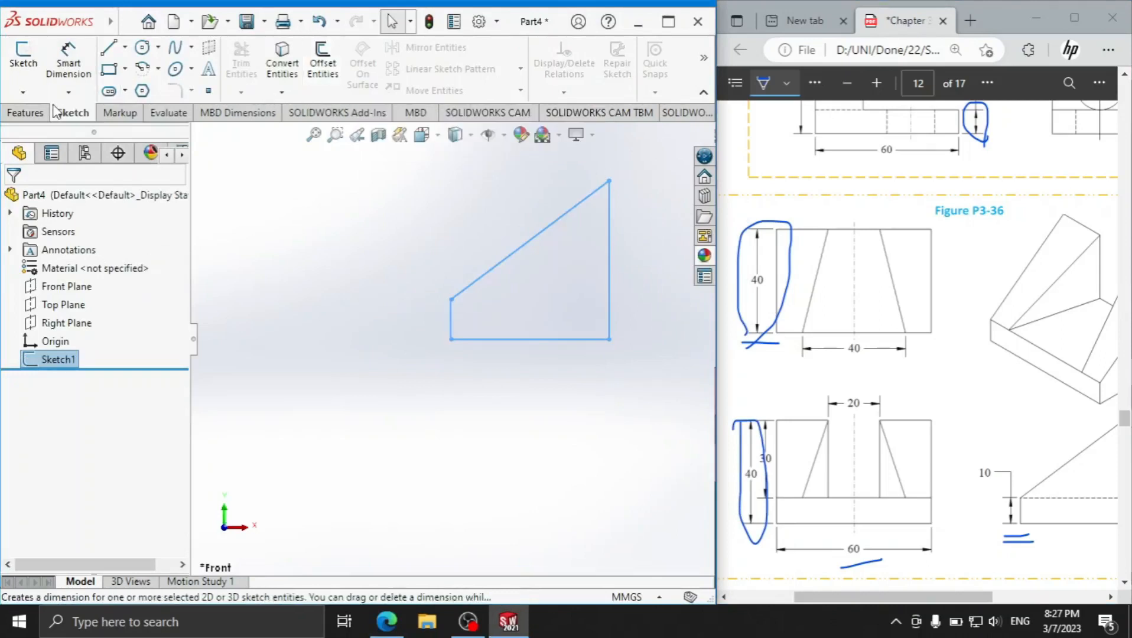
click(38, 117)
click(664, 91)
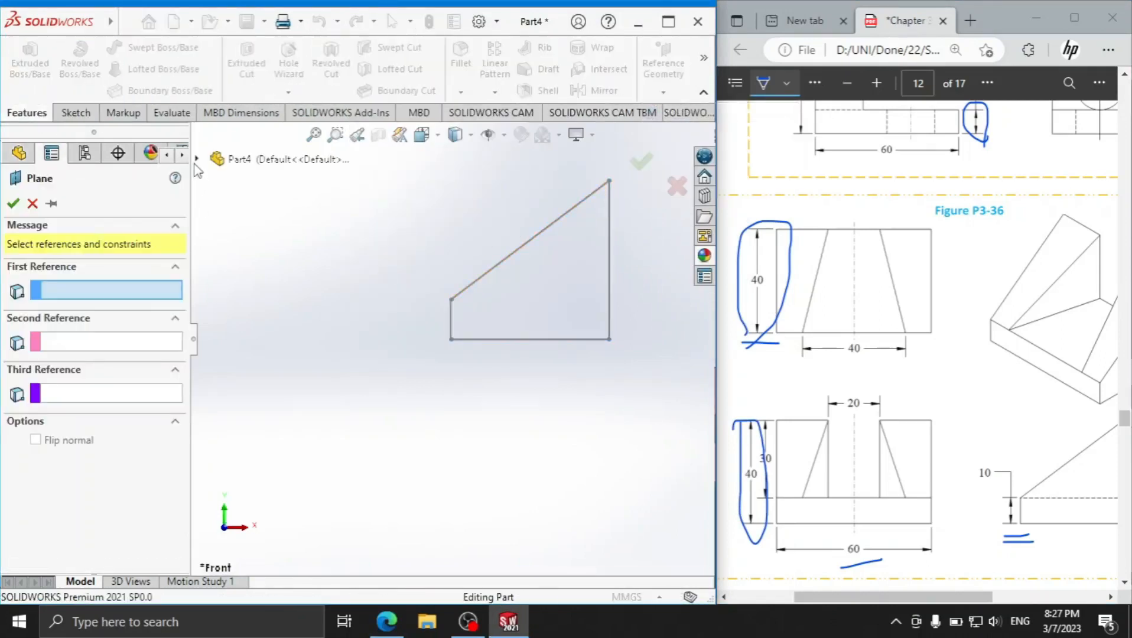
click(33, 203)
click(29, 62)
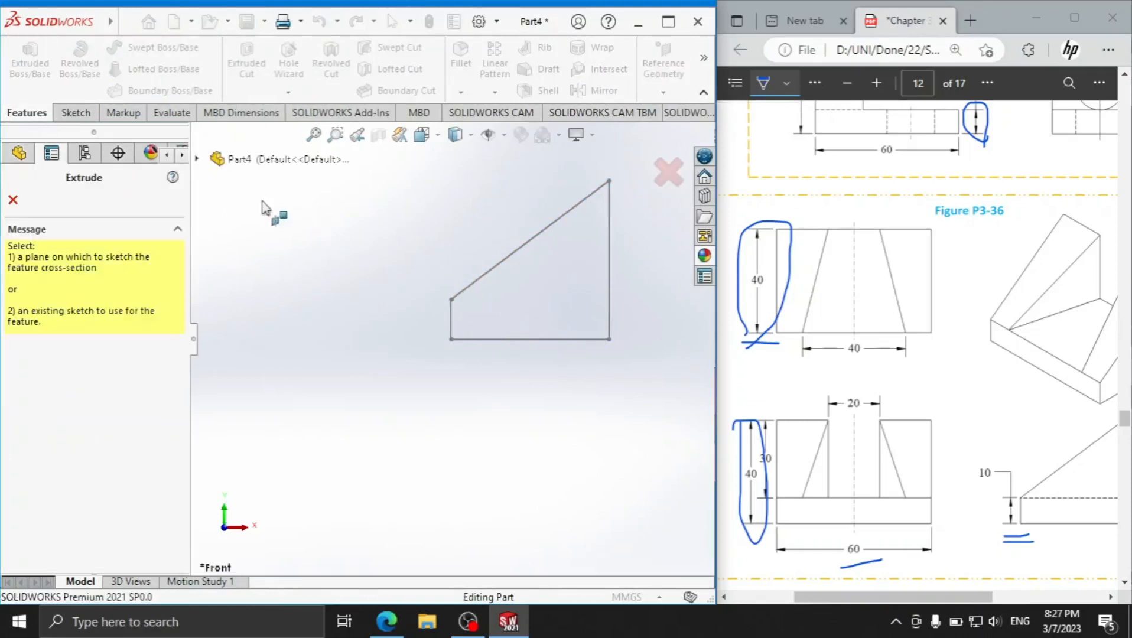
click(196, 159)
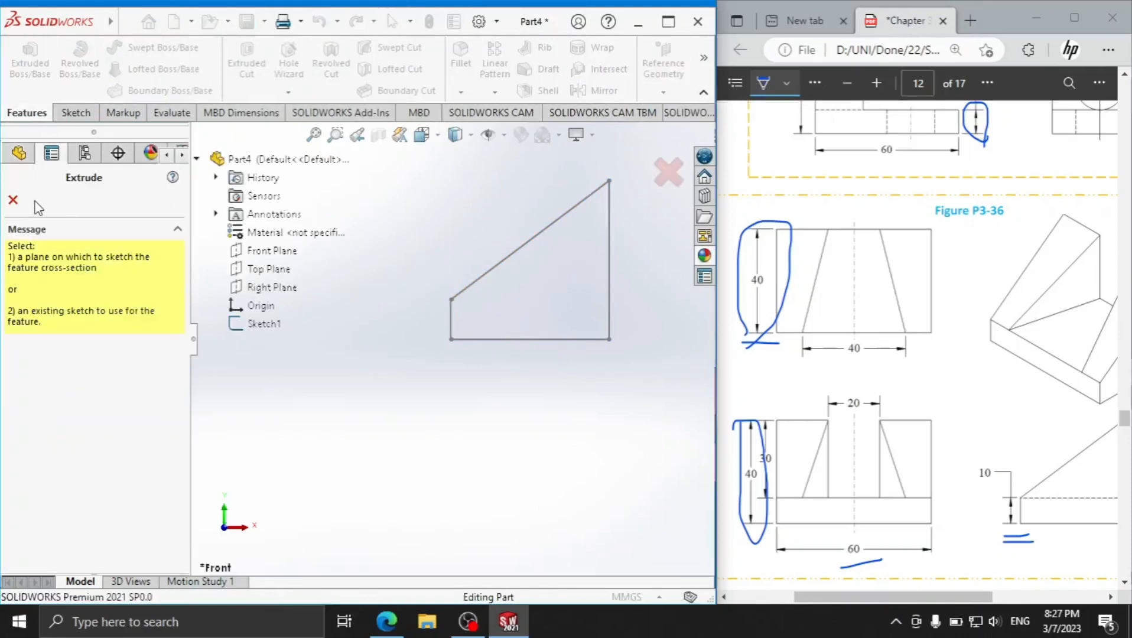
click(13, 199)
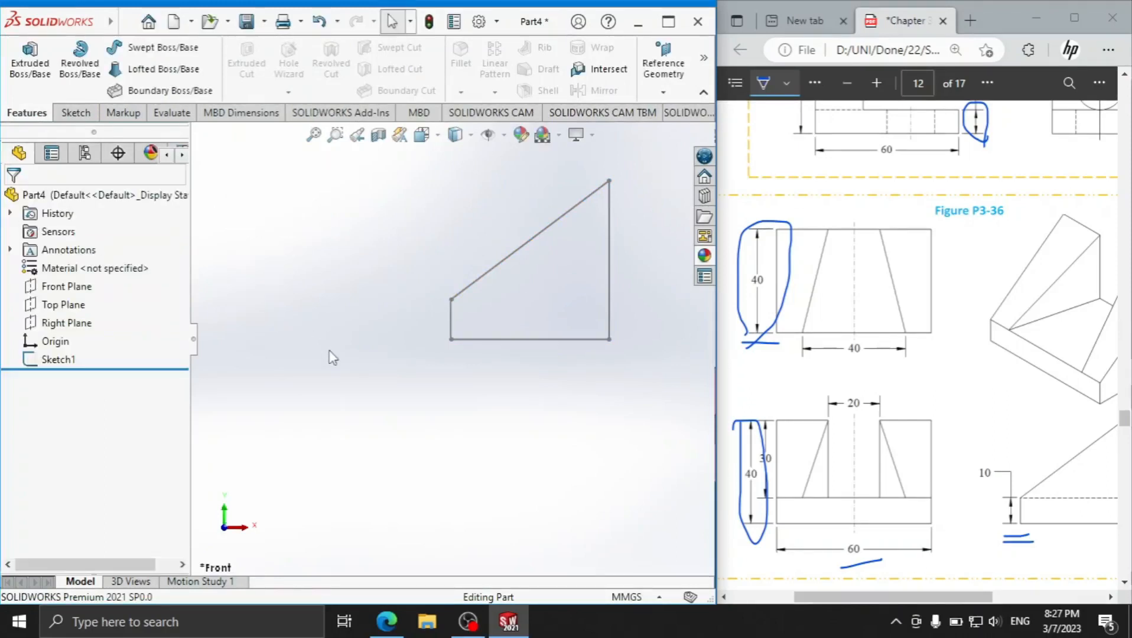
key(ctrl+z)
scroll(526, 375, up, 4)
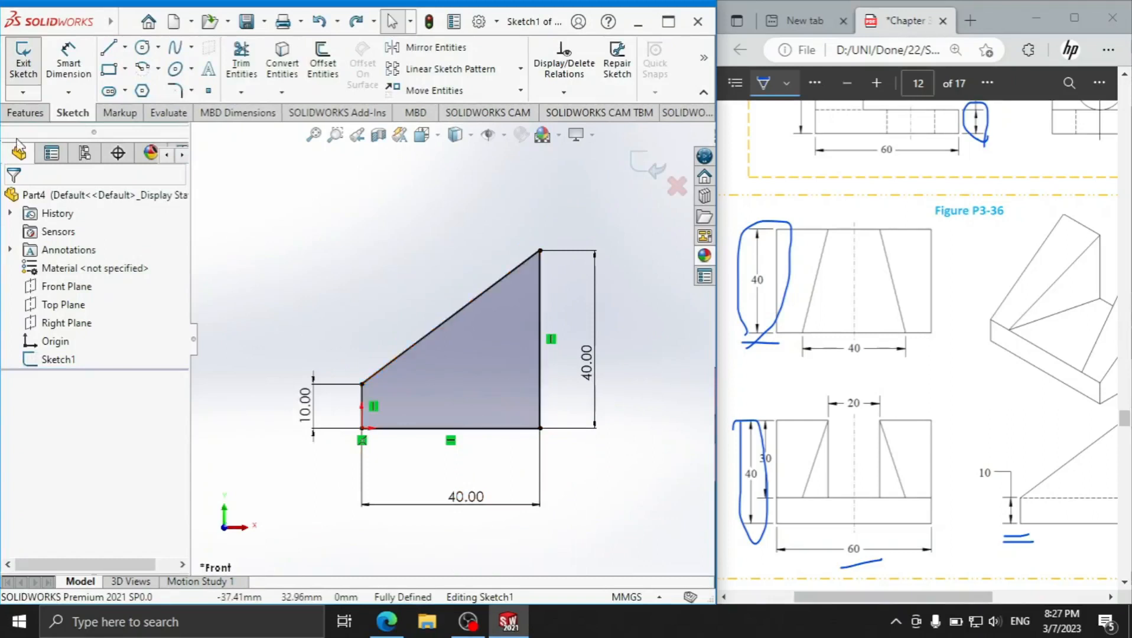
- Underline the 60 width on the reference drawing's front view and extrude the side profile 60 mm as a solid
click(26, 112)
click(30, 62)
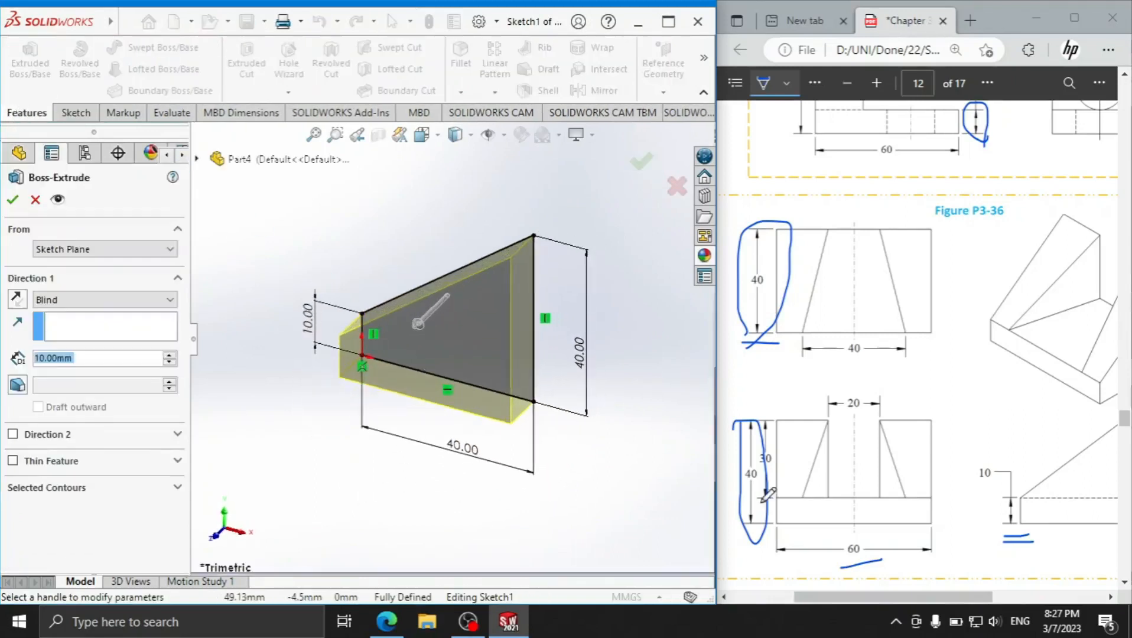
mouse_move(832, 571)
mouse_down()
mouse_move(880, 559)
mouse_move(833, 570)
mouse_up()
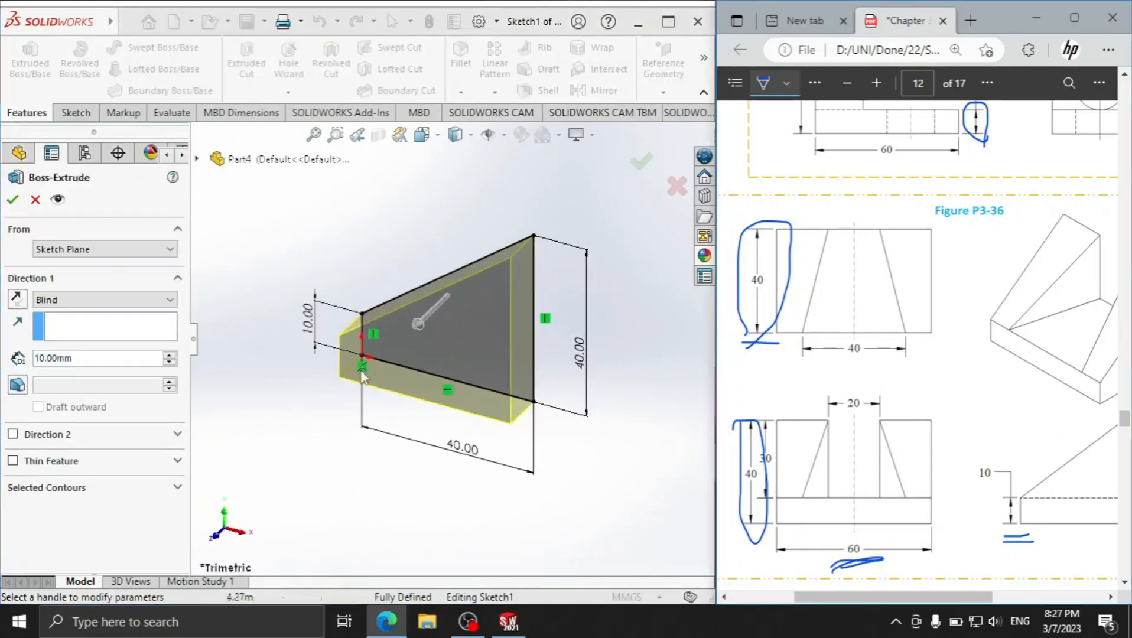
click(101, 359)
text(60)
key(Return)
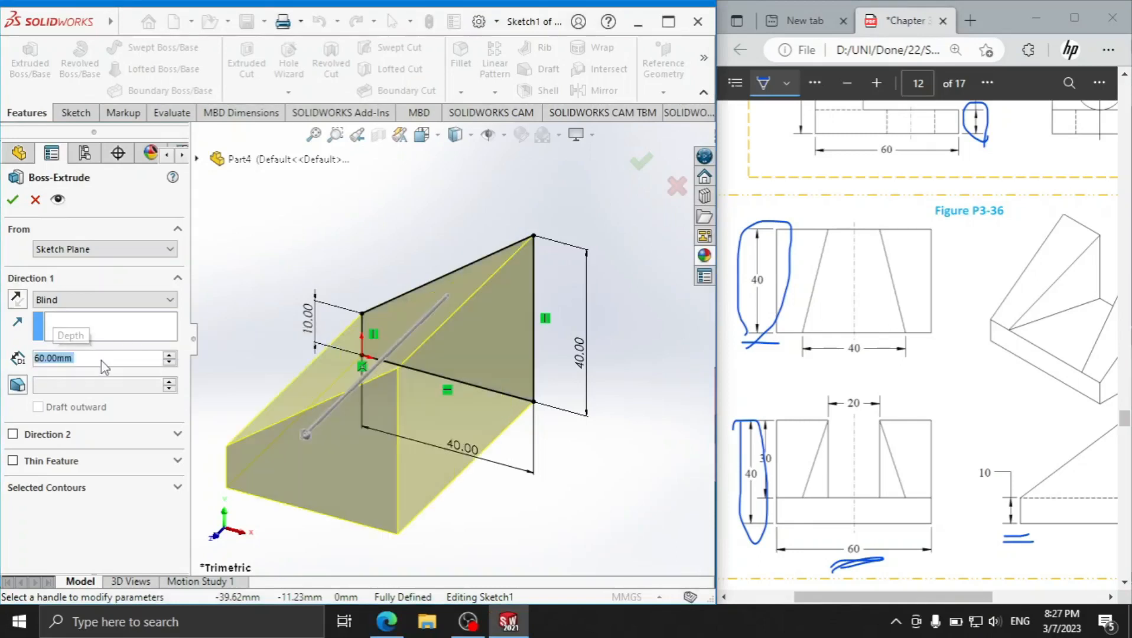
click(16, 205)
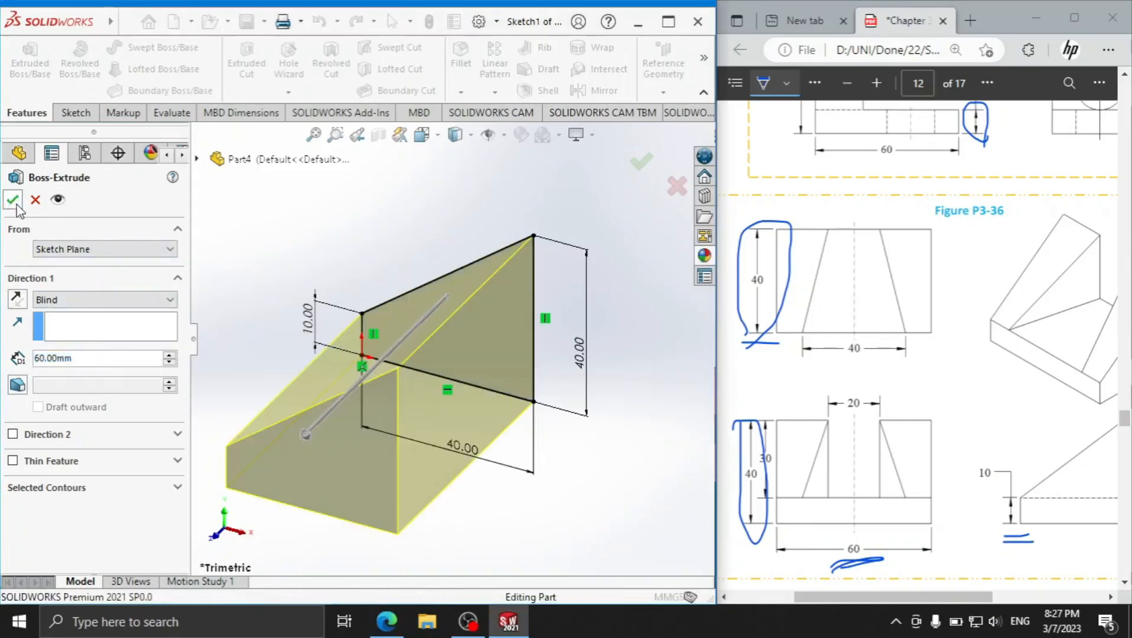
- Create a reference plane offset 40 mm above the Top Plane, marking the 40 dimension on the reference drawing
click(663, 92)
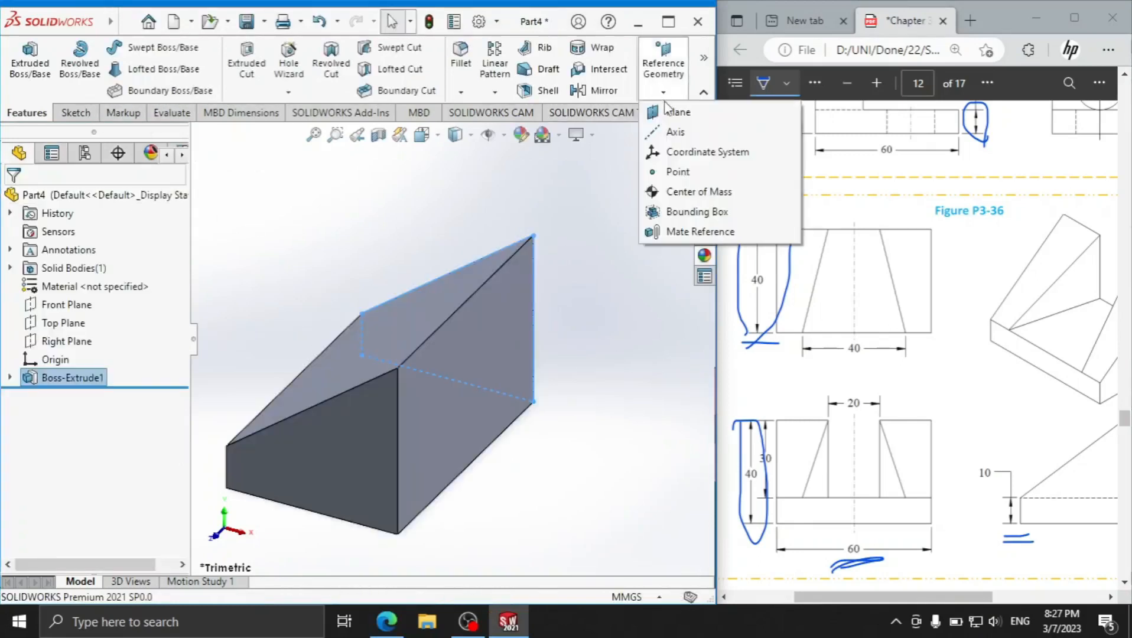
click(671, 112)
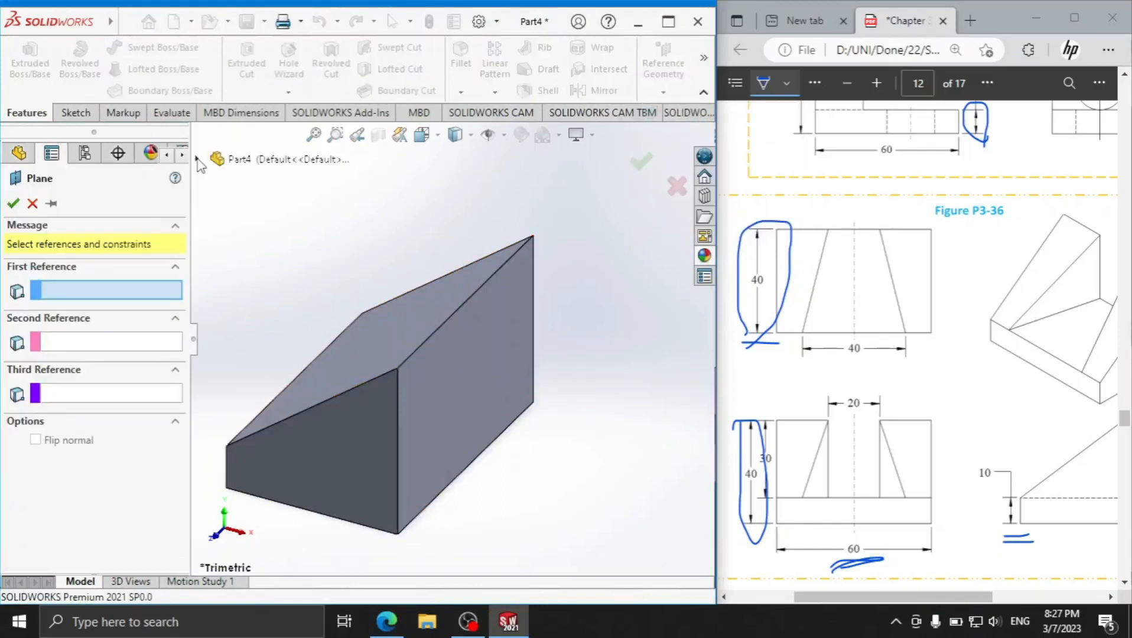
click(197, 159)
click(260, 288)
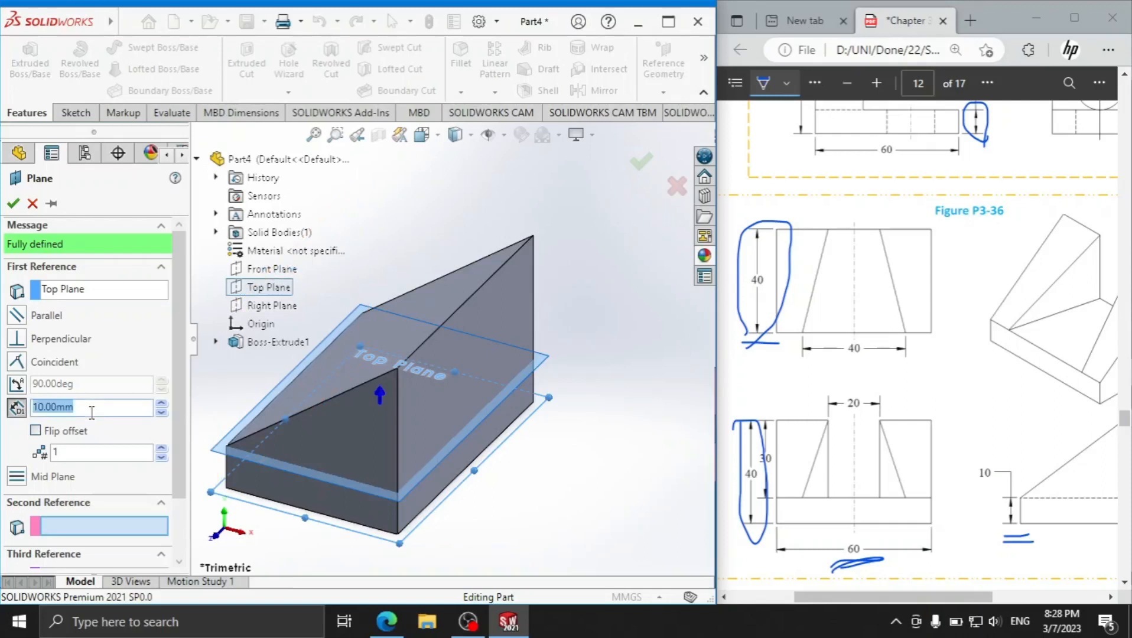
drag(744, 287, 756, 299)
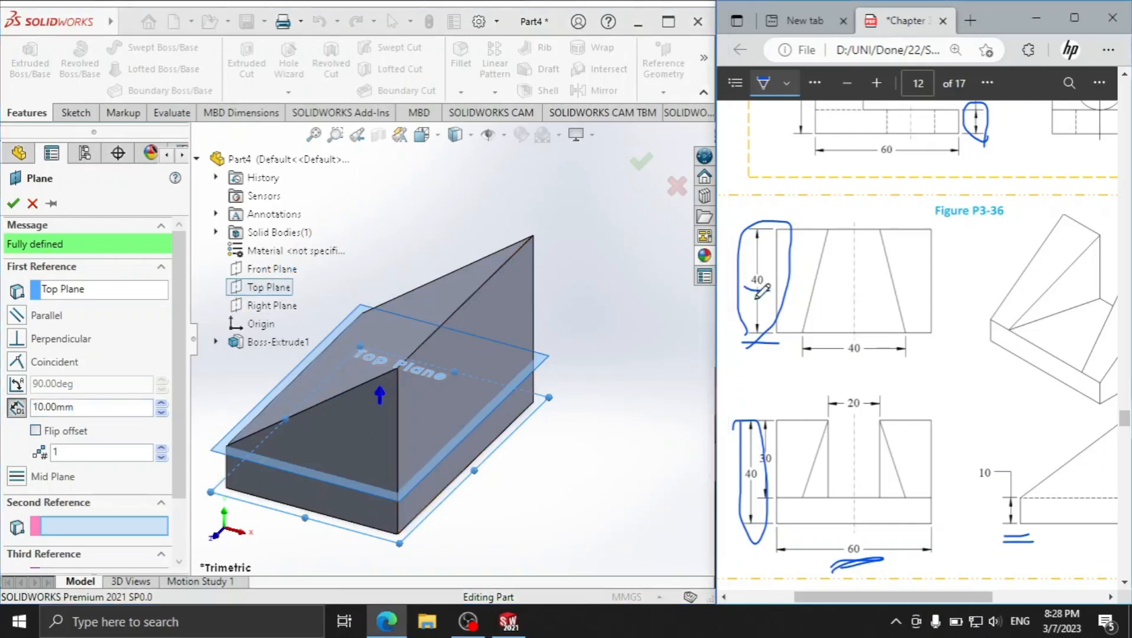
click(107, 406)
text(40)
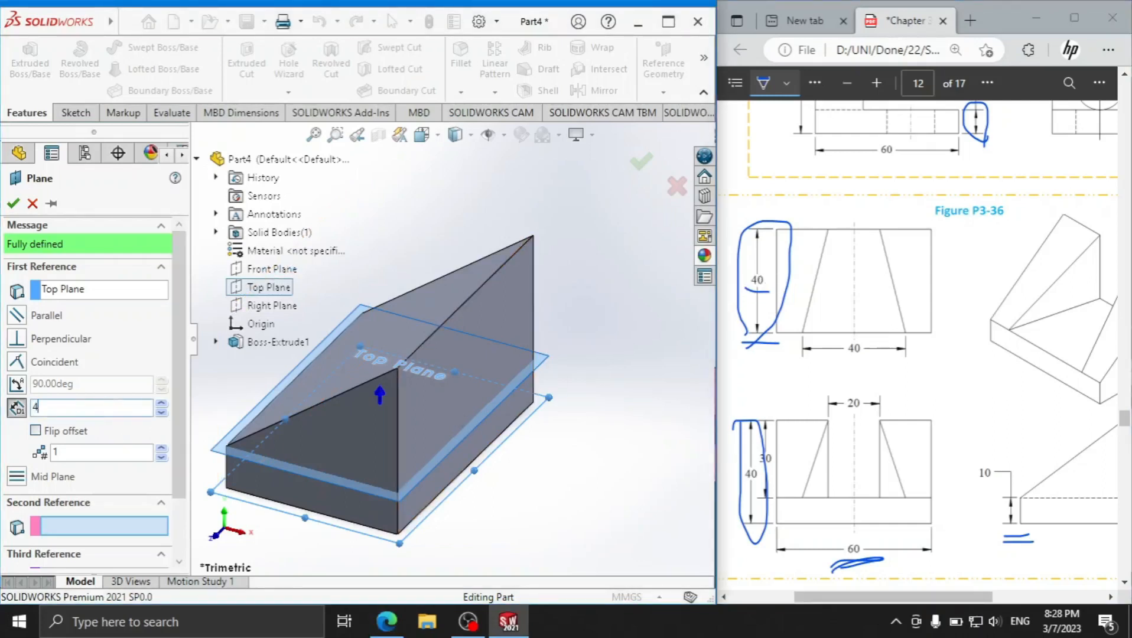
key(Return)
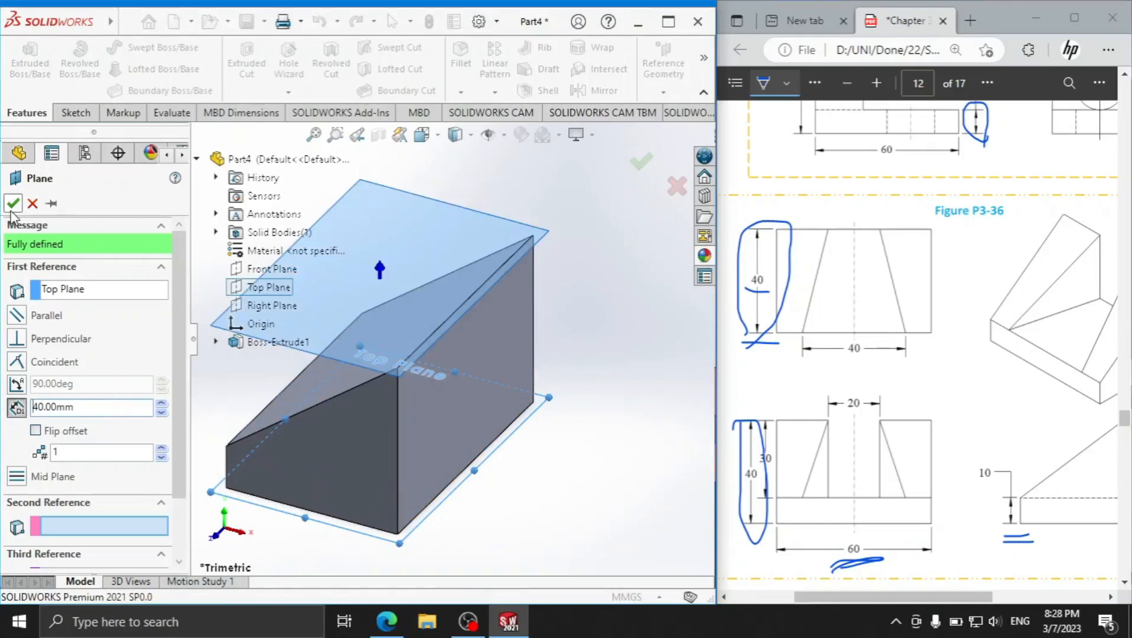
click(13, 204)
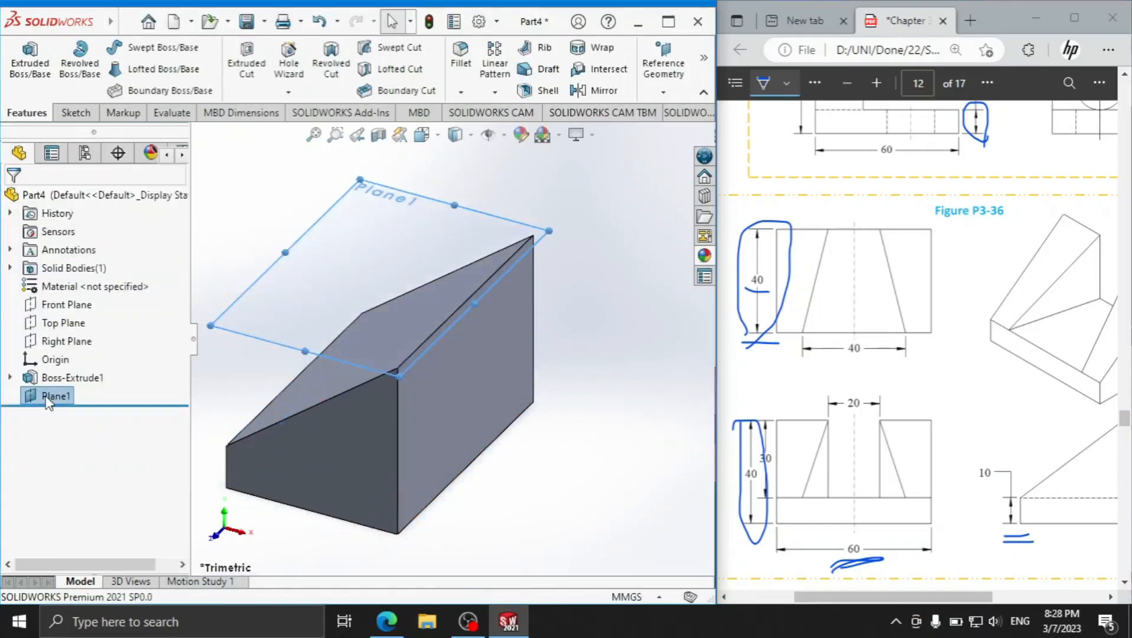
- Underline the drawing's 40 and 20 widths and sketch a closed trapezoid on the offset plane, tapering from the block's left edge to about 15 mm on its right
right_click(56, 403)
click(81, 254)
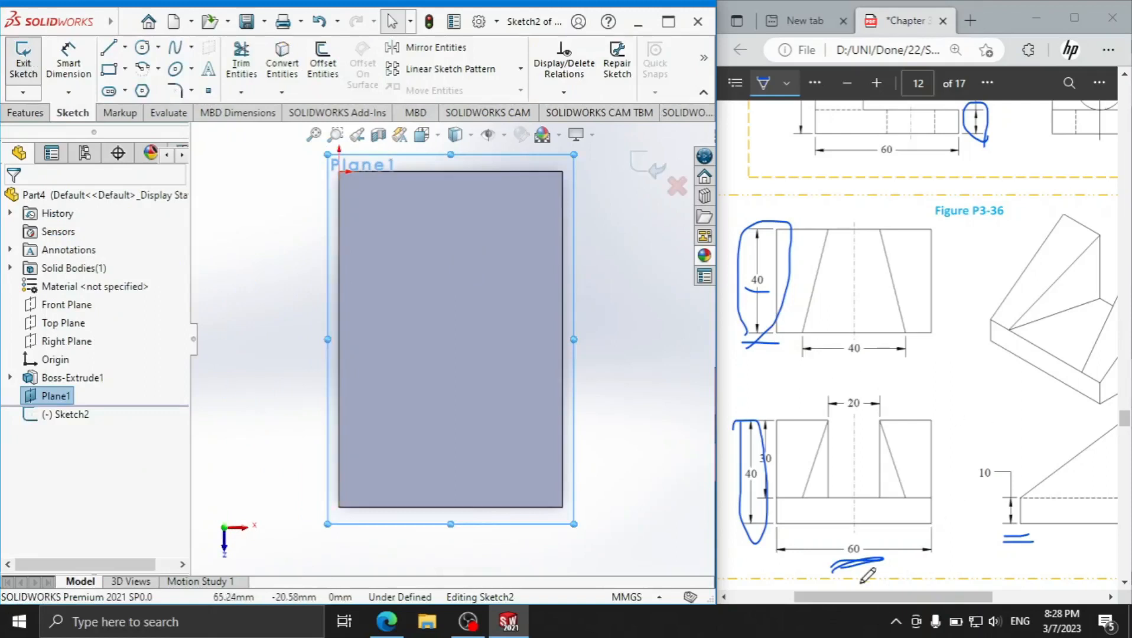
drag(801, 362, 911, 364)
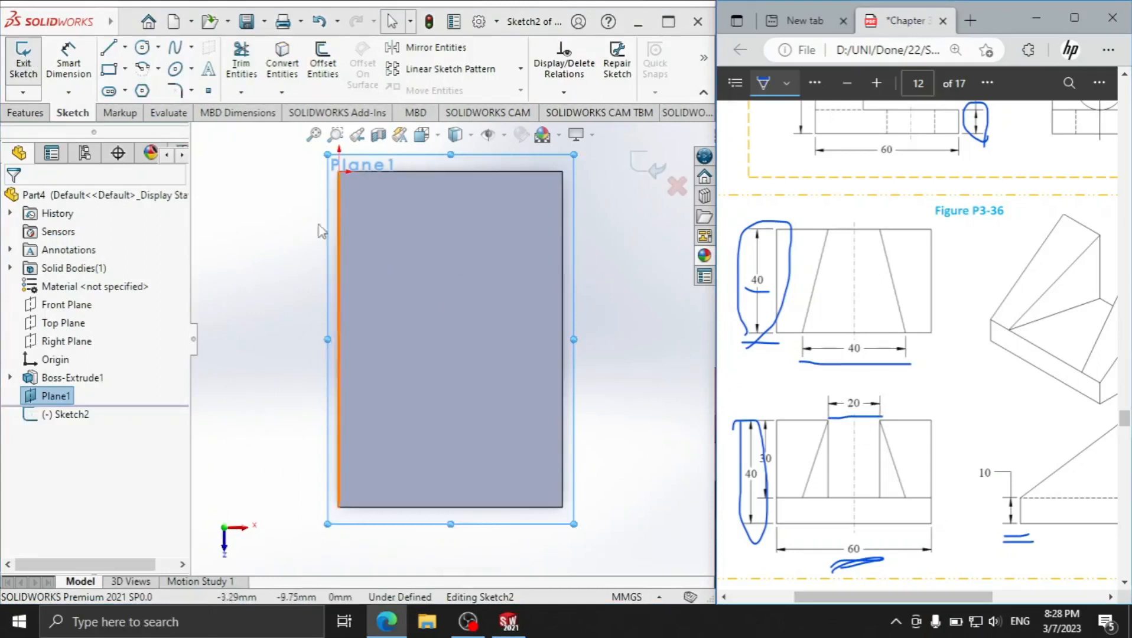
click(108, 50)
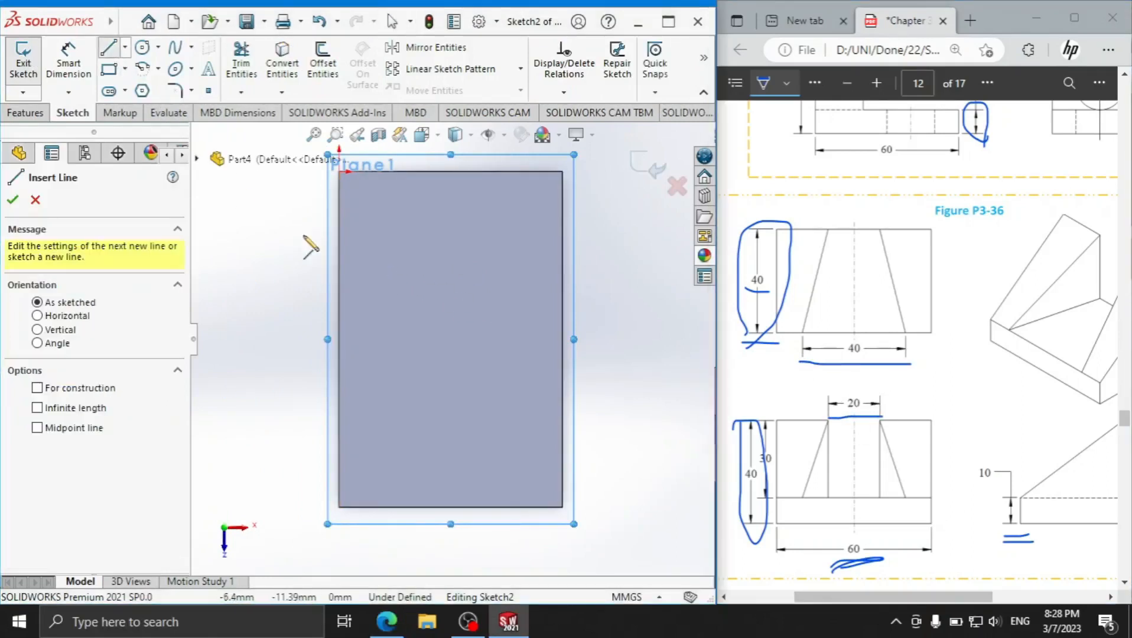
click(339, 245)
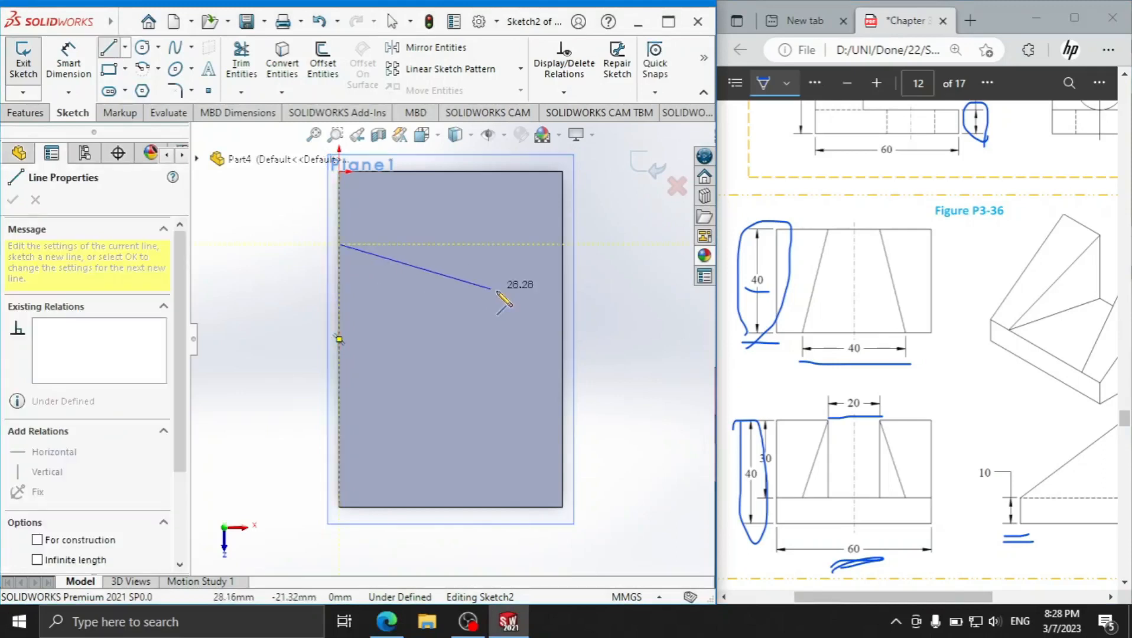
click(562, 296)
click(562, 380)
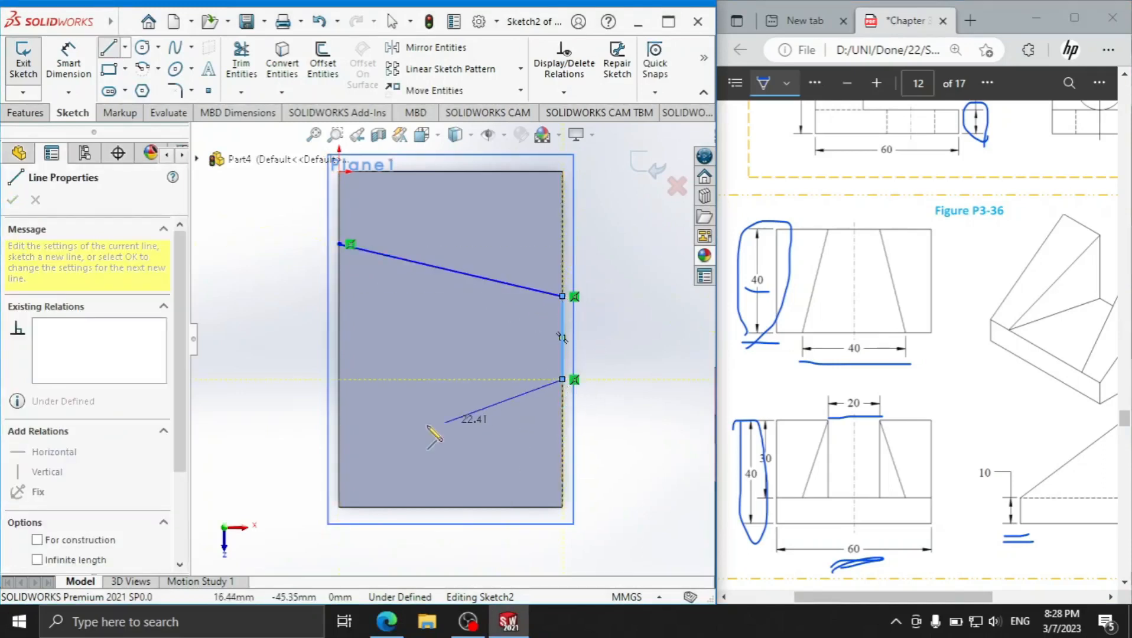
click(339, 450)
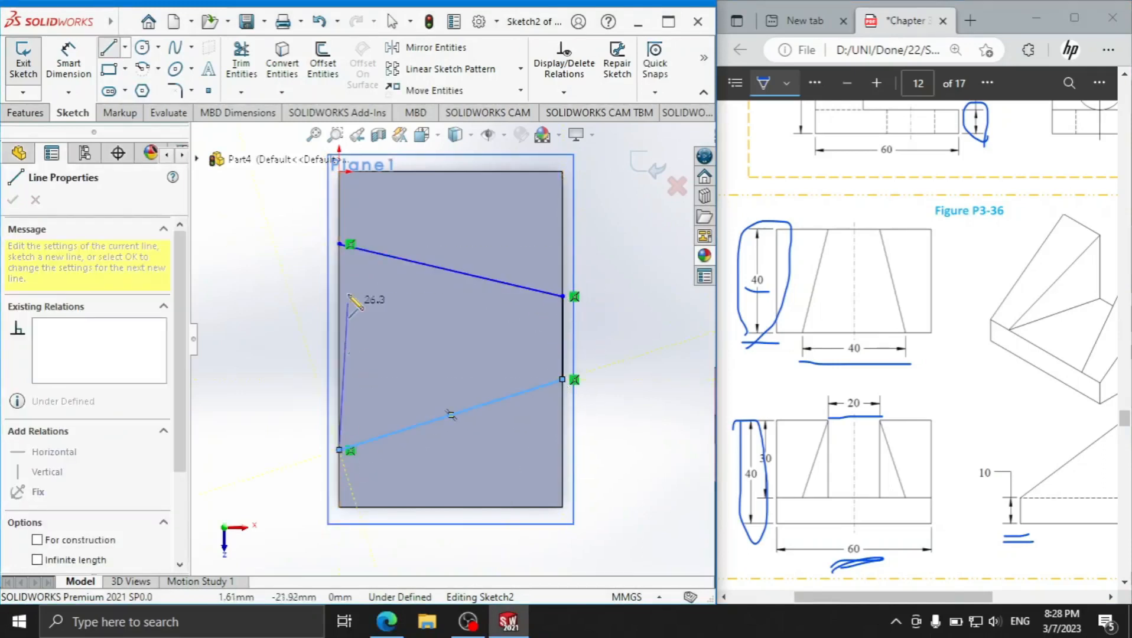
click(338, 243)
right_click(275, 256)
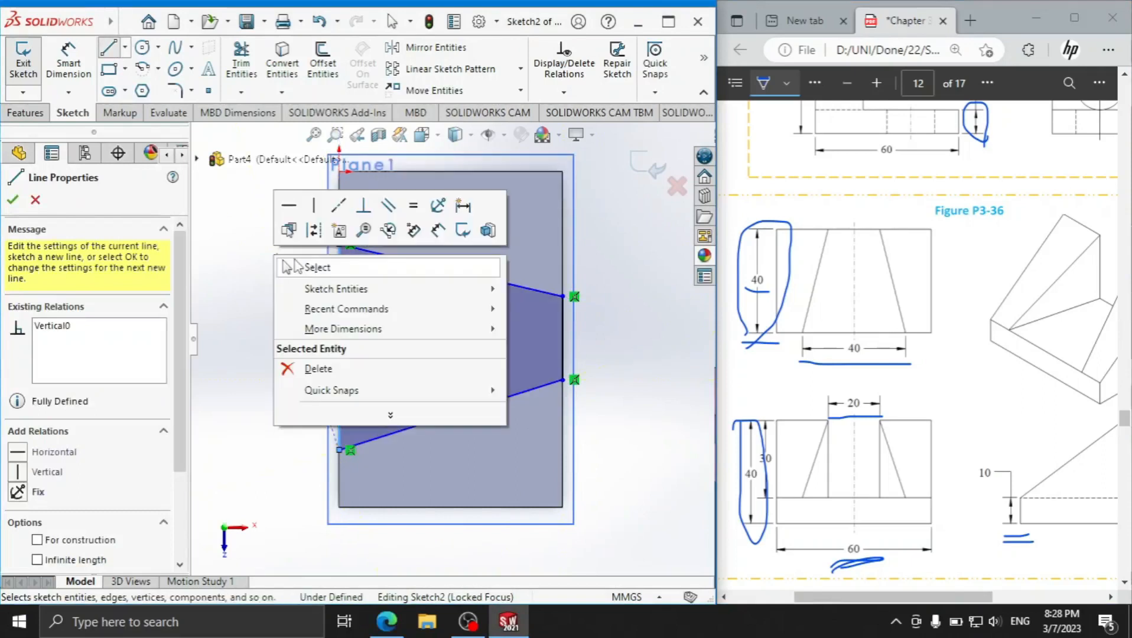
click(285, 266)
- Add a horizontal centerline from the midpoint of the trapezoid's long left side to its short right side
click(125, 47)
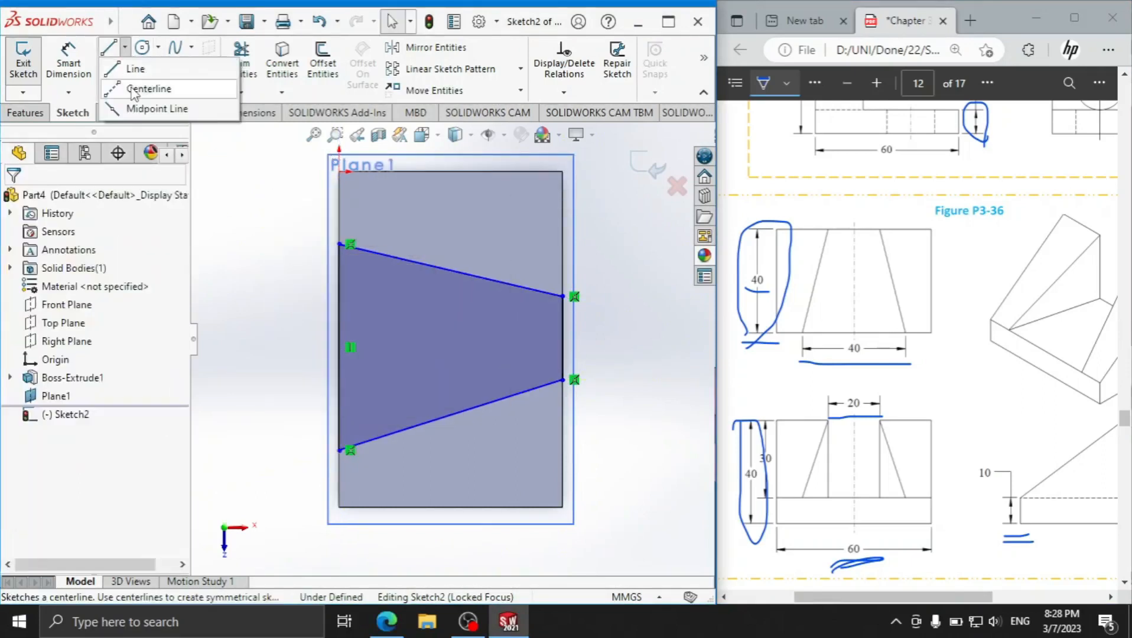
click(151, 86)
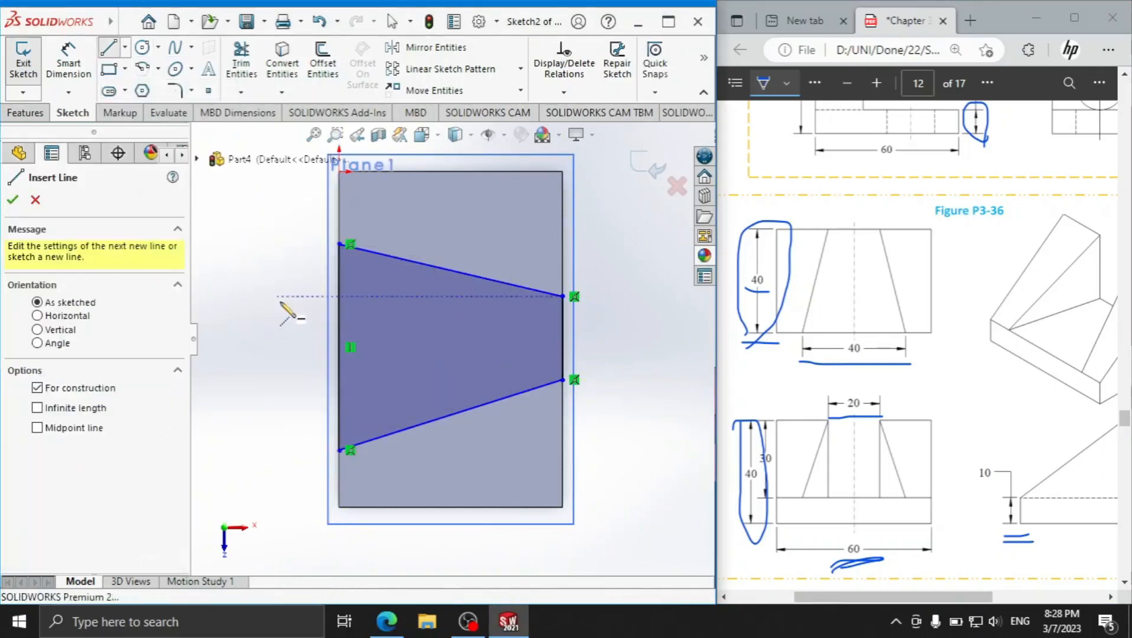
click(339, 348)
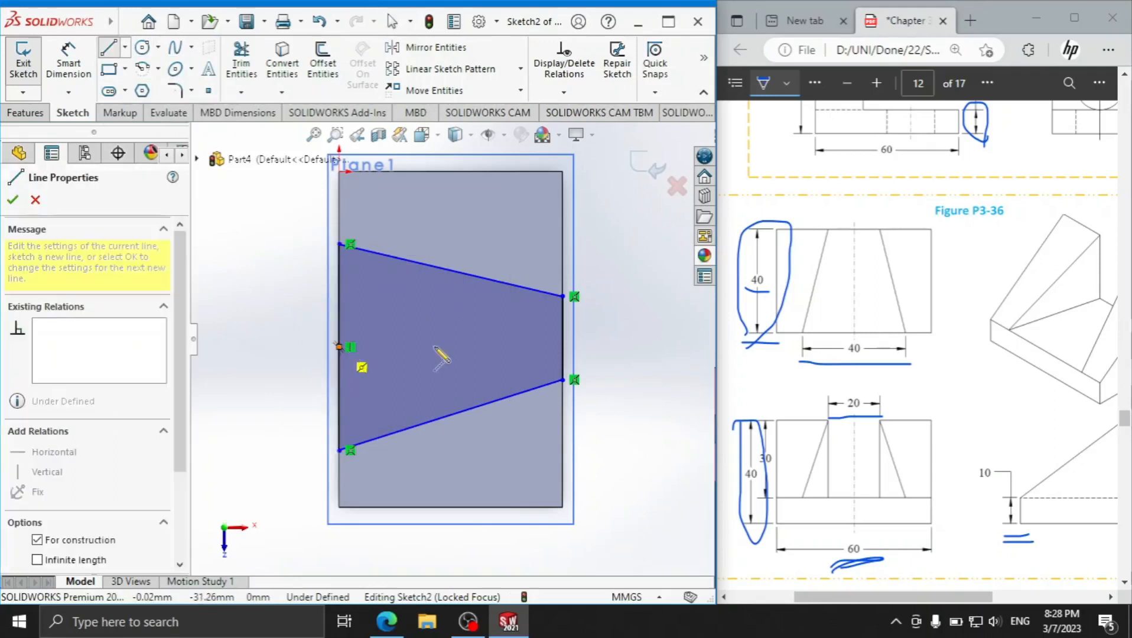
click(563, 347)
right_click(656, 288)
click(665, 300)
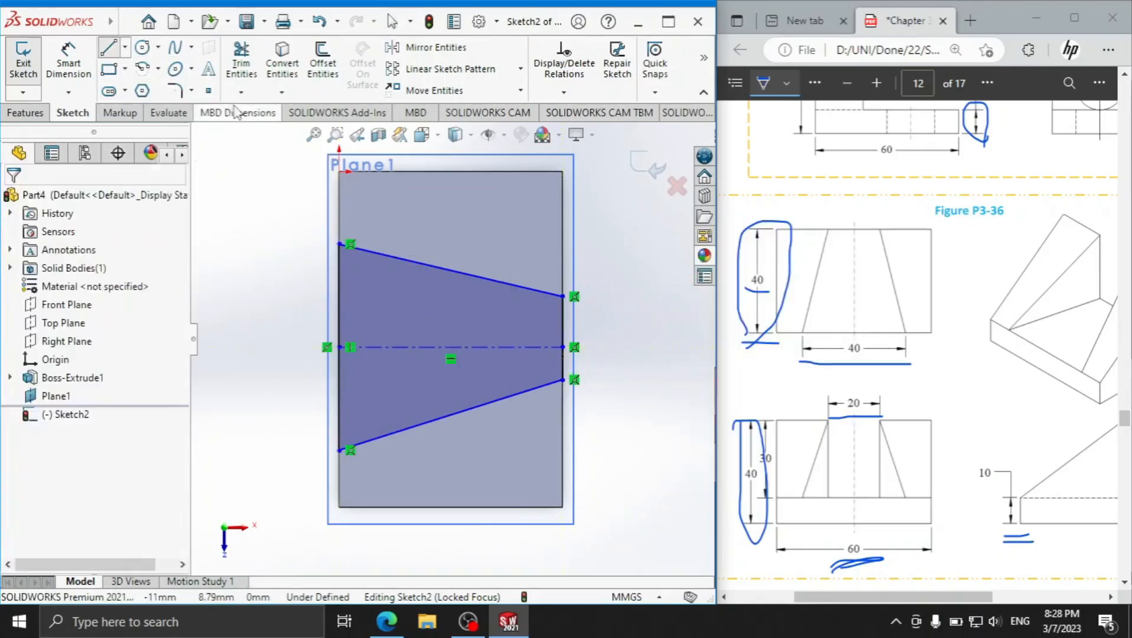
- Dimension the trapezoid's short right side as 20 mm
click(69, 62)
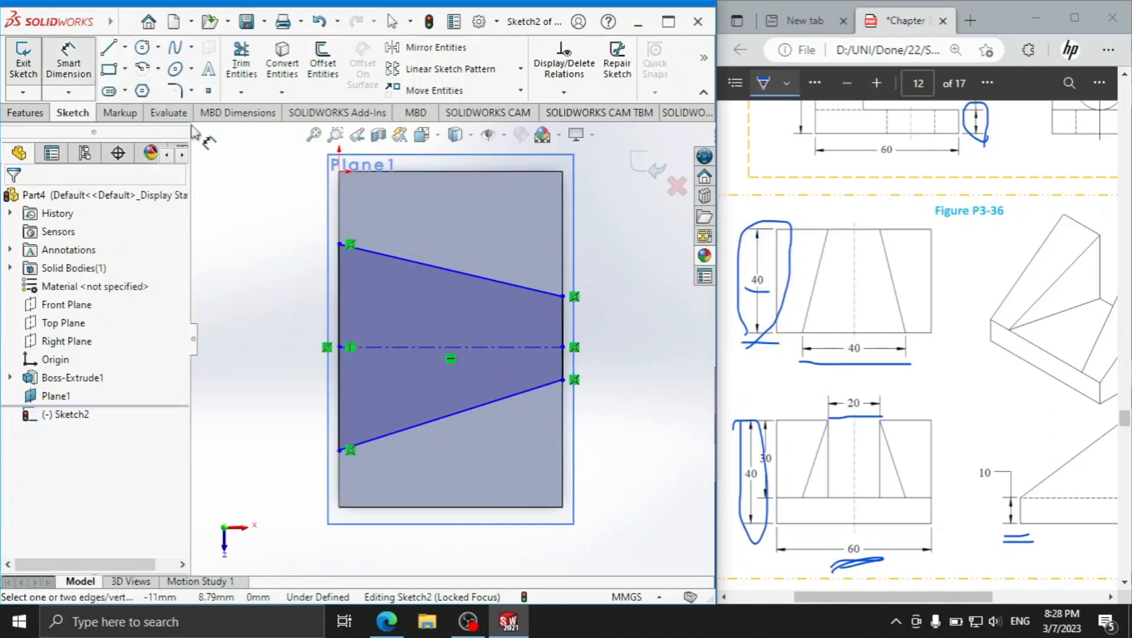
click(562, 323)
click(618, 349)
text(20)
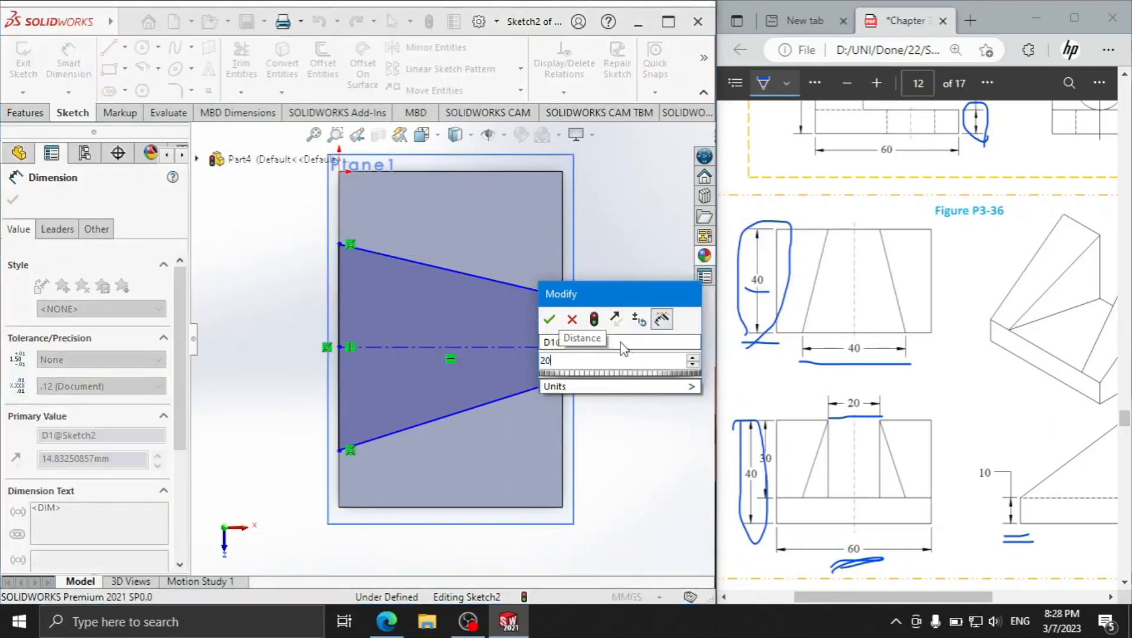
key(Return)
click(545, 292)
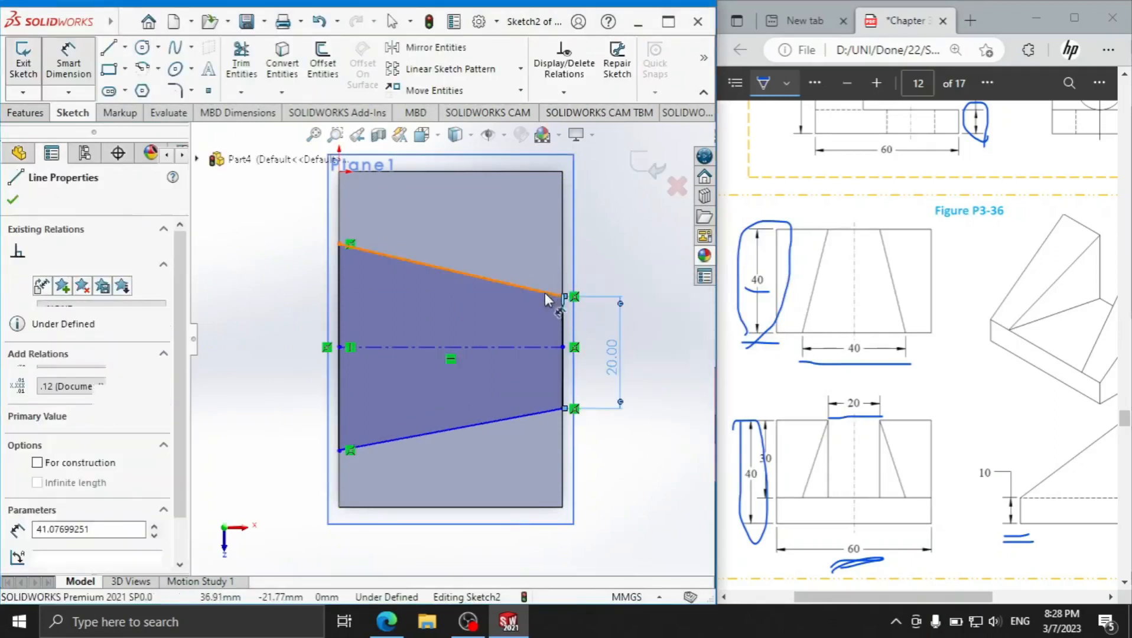
click(558, 349)
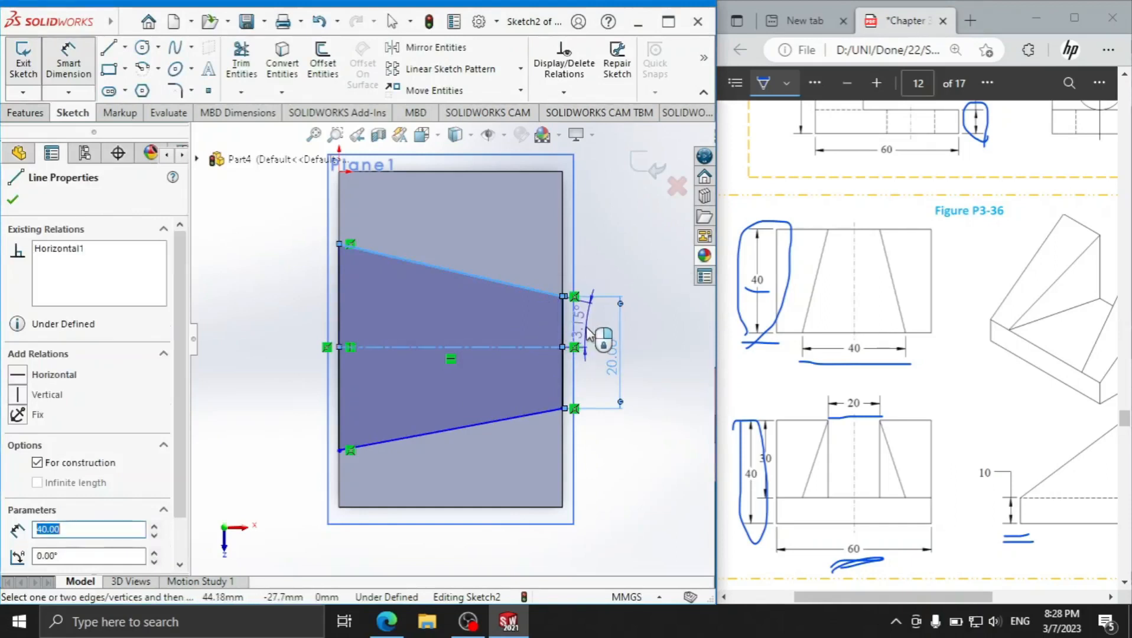
key(Escape)
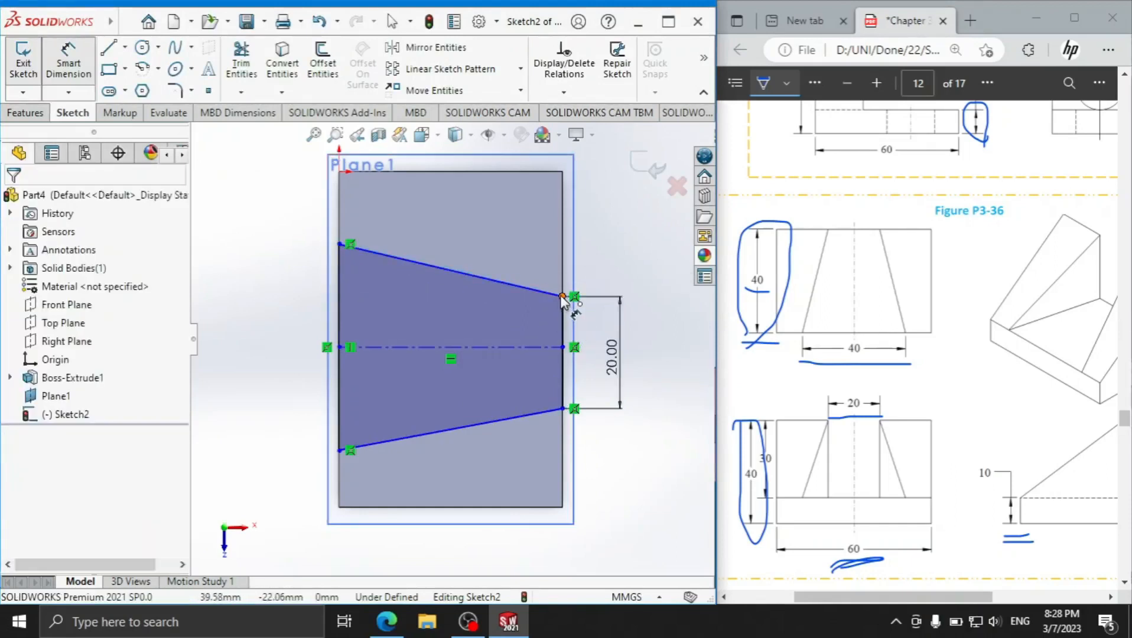
- Dimension the distance from the trapezoid's upper right corner to the centerline's right end as 10 mm
click(563, 296)
click(563, 349)
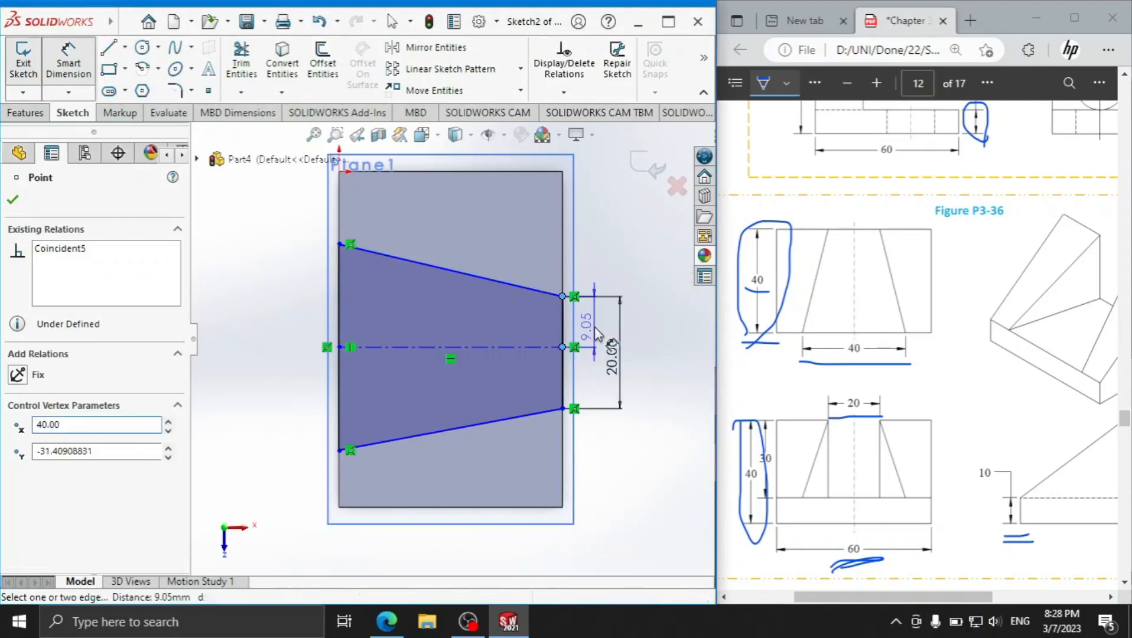
click(596, 331)
text(10)
key(Return)
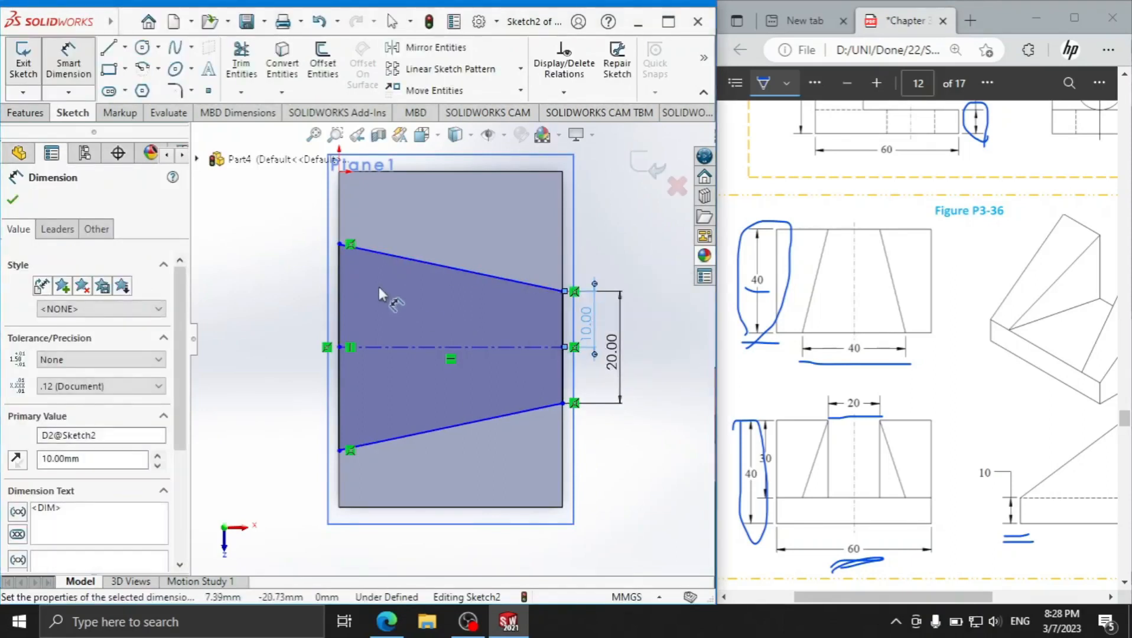
- Dimension the distance from the trapezoid's upper left corner to the centerline's left end as 20 mm
click(341, 244)
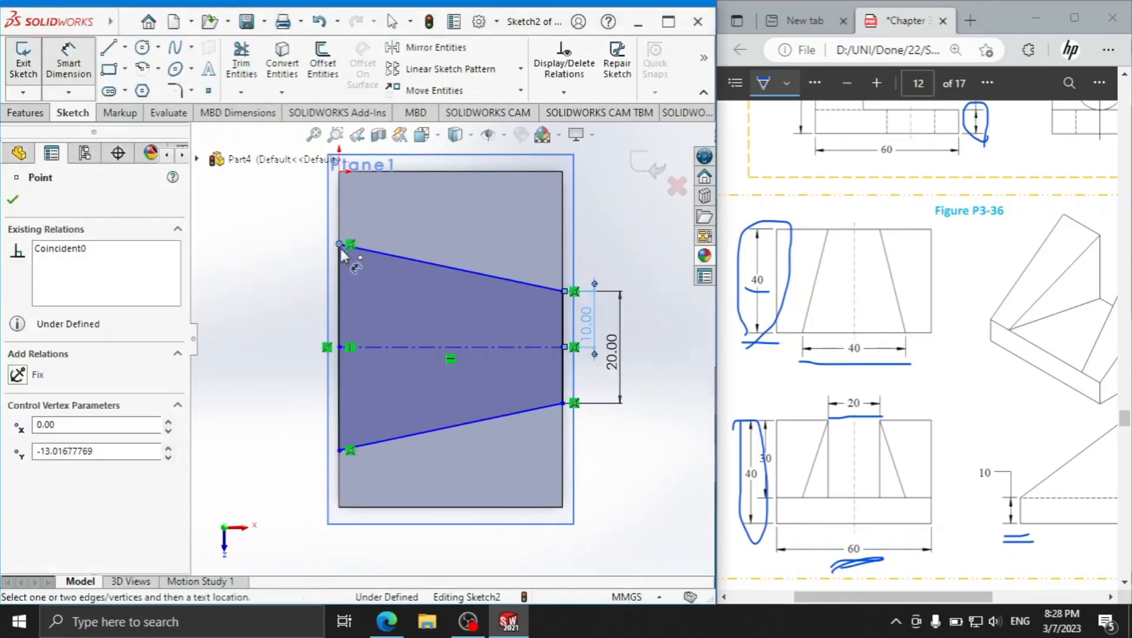
click(340, 348)
click(298, 298)
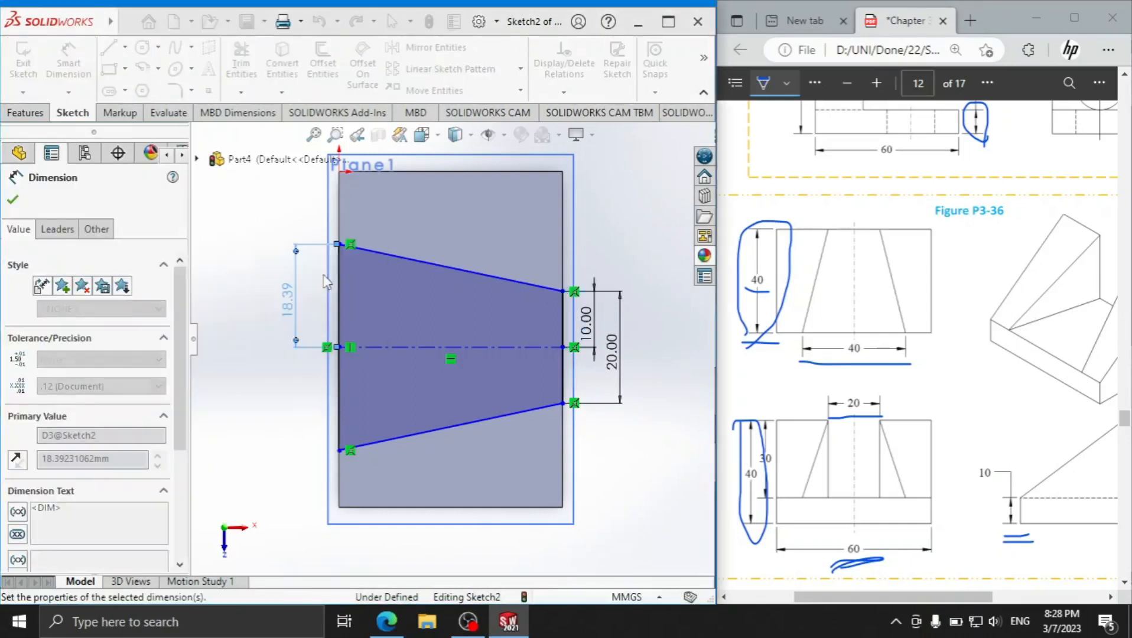
- Try to dimension the full length of the trapezoid's left side between its two corners
click(340, 236)
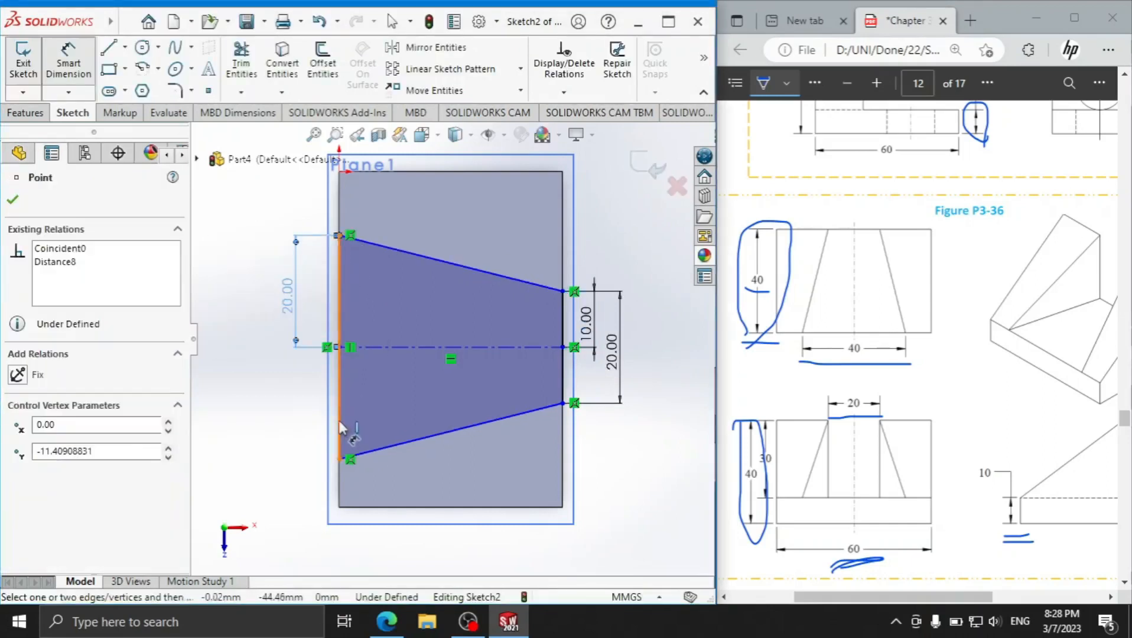
click(340, 459)
click(247, 341)
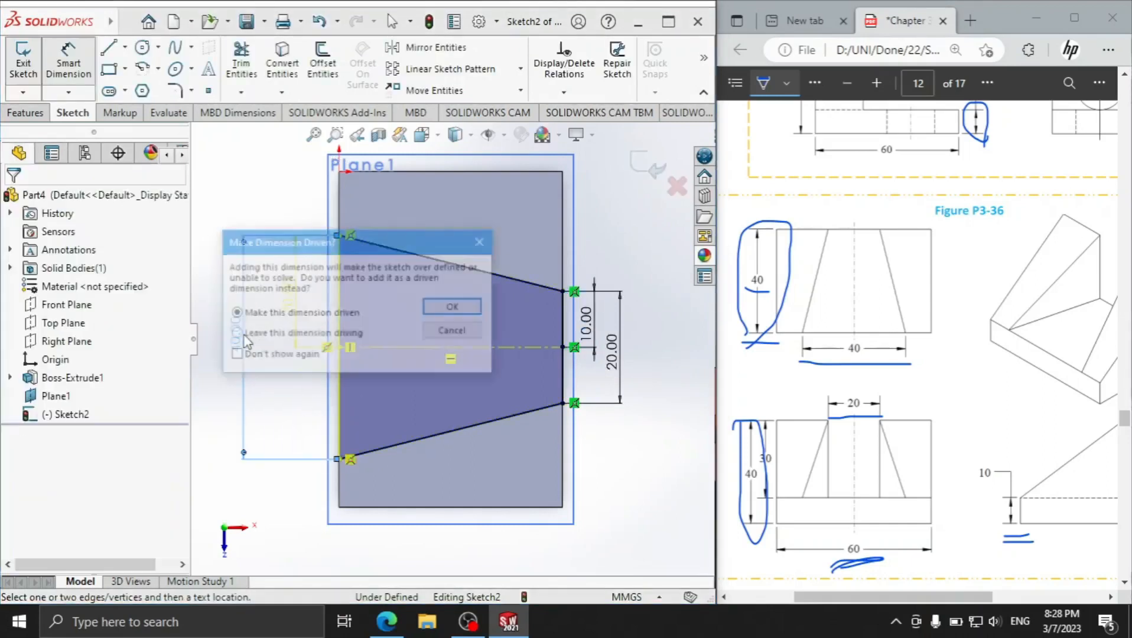
click(451, 331)
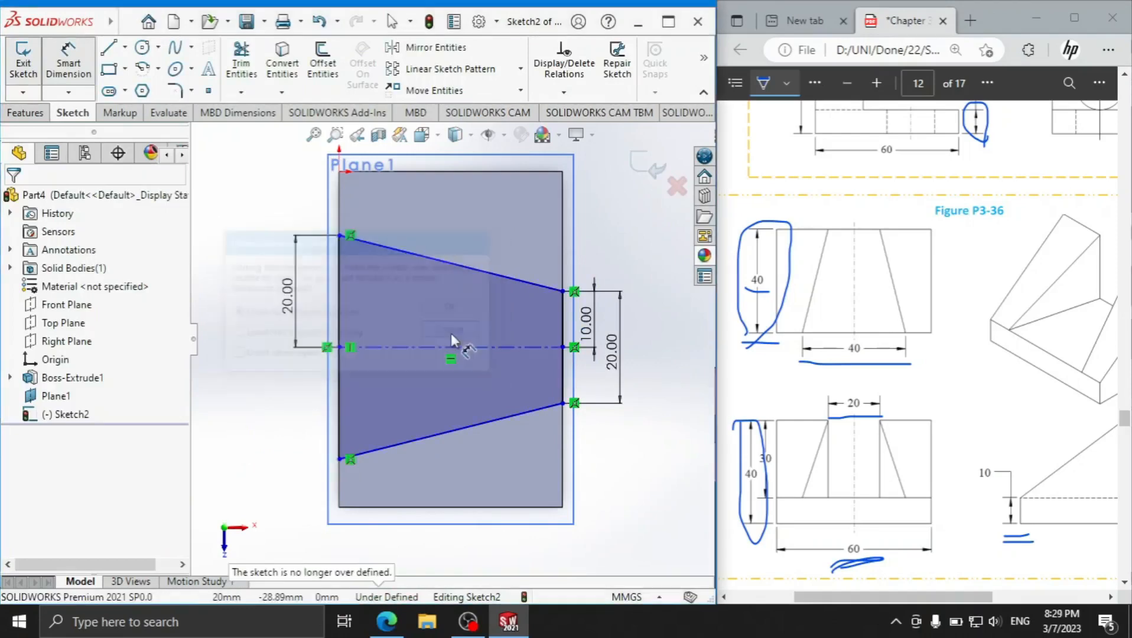
- Cut-extrude the trapezoid sketch blind to a depth of 30 mm, marking the 30 dimension on the reference drawing
click(23, 115)
click(247, 68)
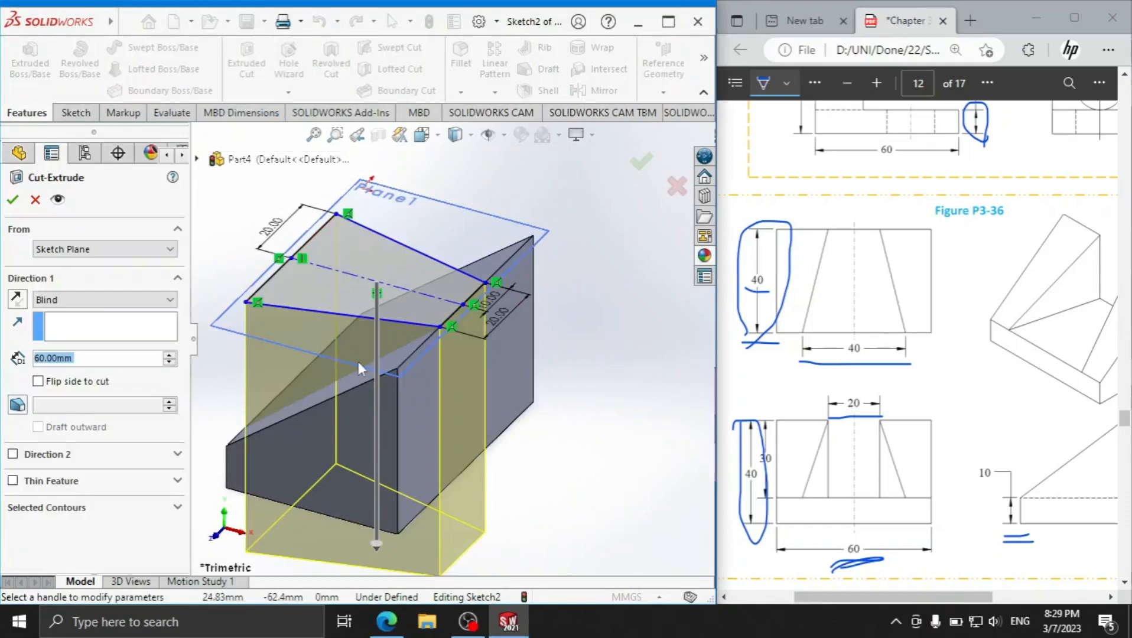
mouse_move(764, 497)
mouse_down()
mouse_move(780, 496)
mouse_move(772, 418)
mouse_up()
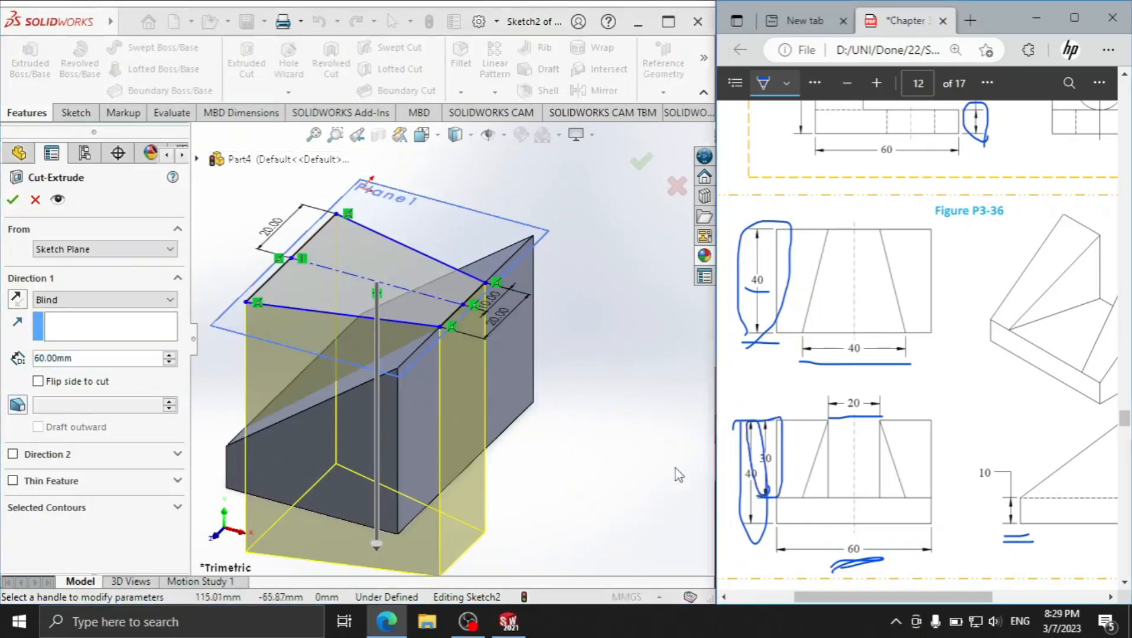
double_click(137, 358)
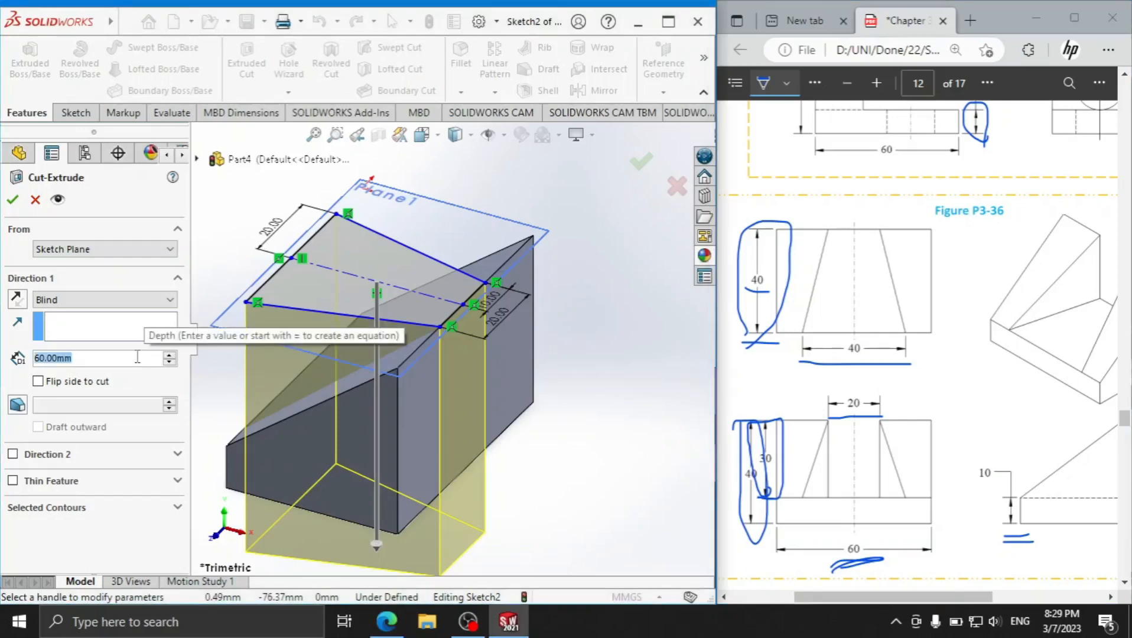
text(30)
key(Return)
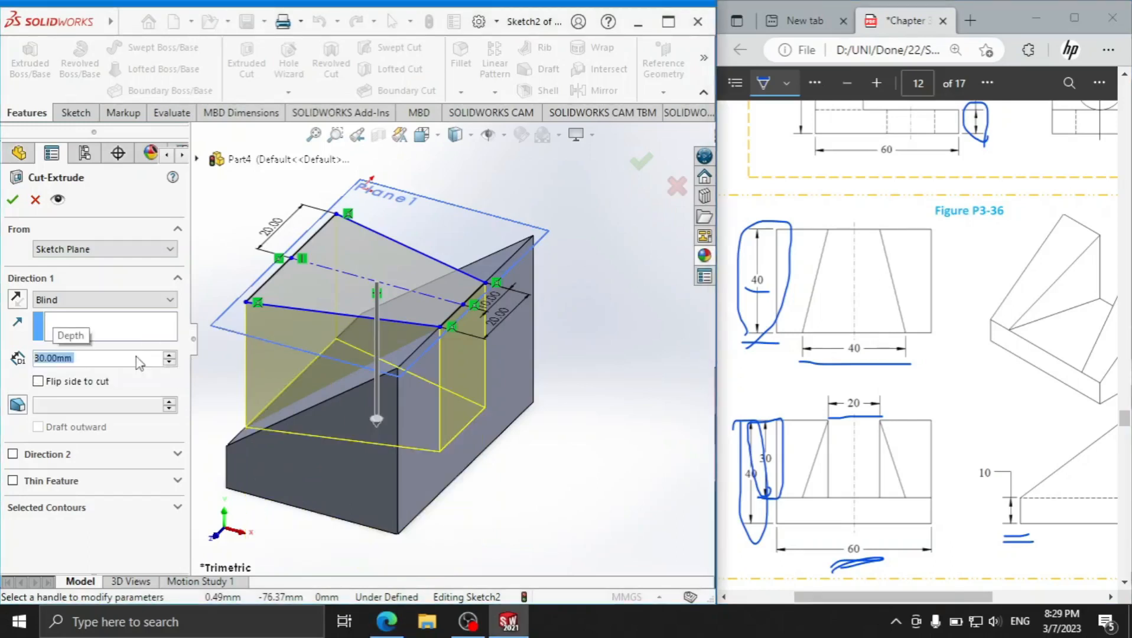
click(11, 200)
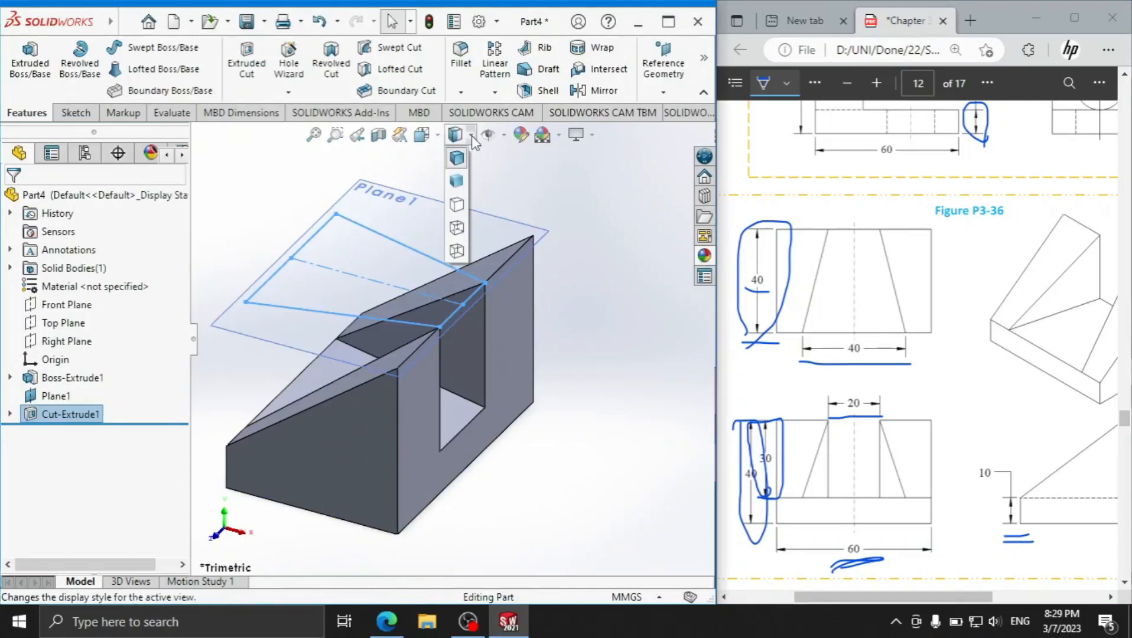
- Orient the part to an isometric view facing the sloped channel and hide the offset plane Plane1
click(422, 136)
click(436, 140)
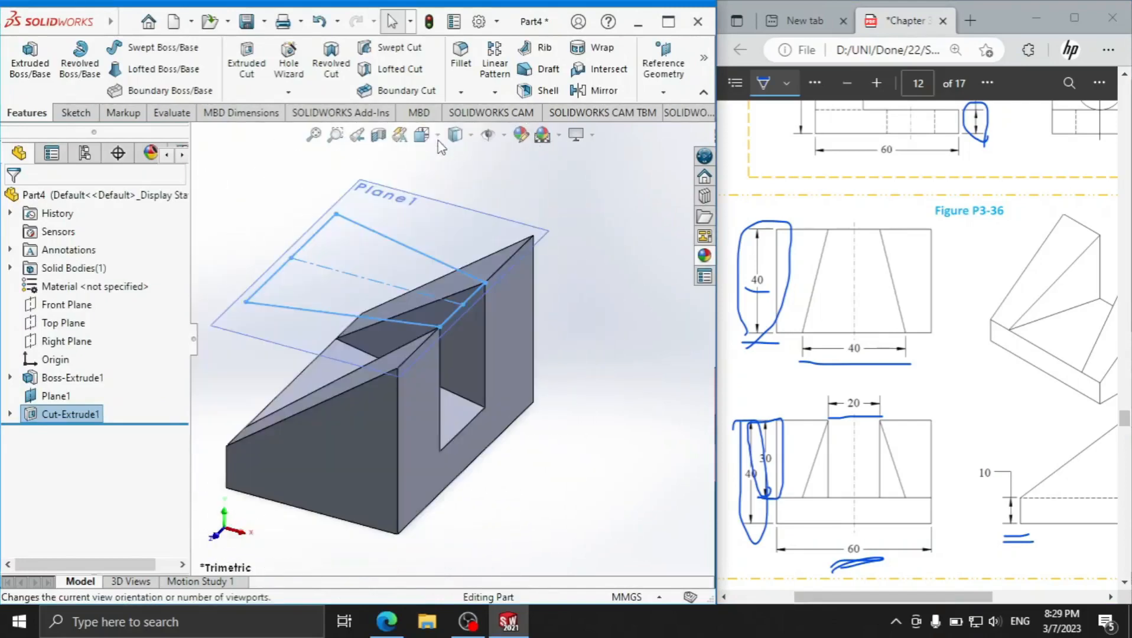
click(438, 134)
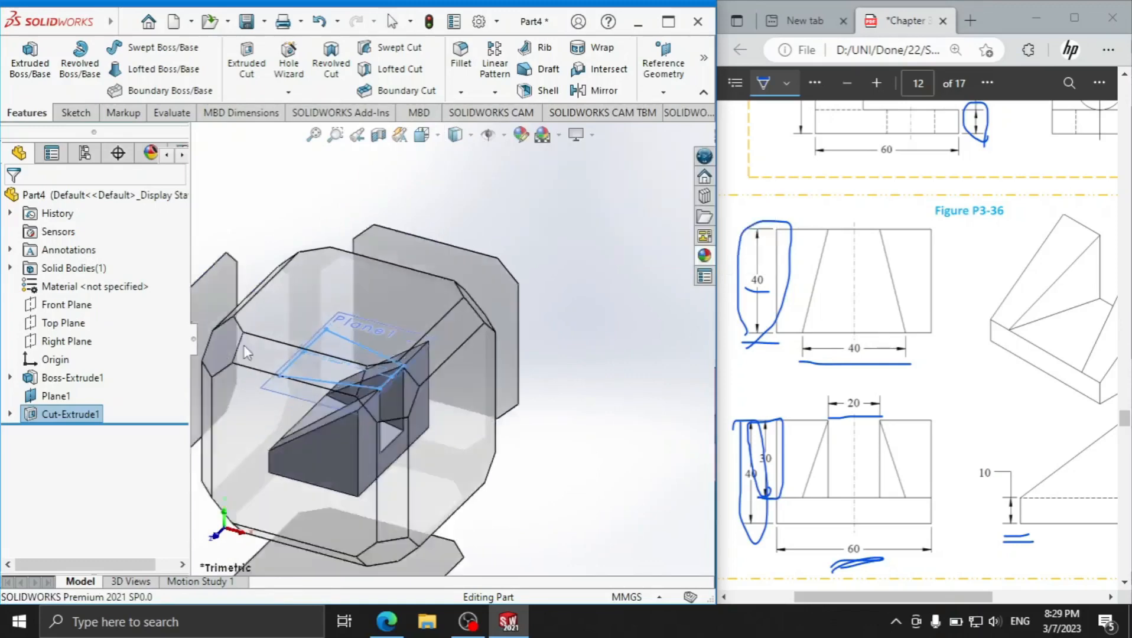
click(247, 353)
click(600, 219)
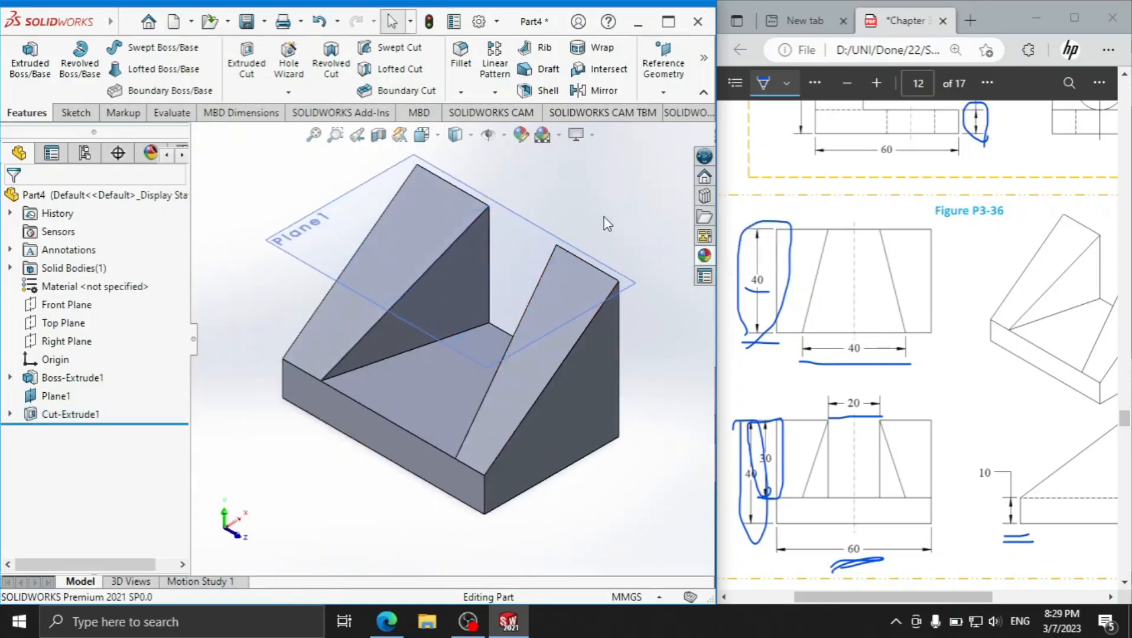
right_click(87, 388)
click(90, 243)
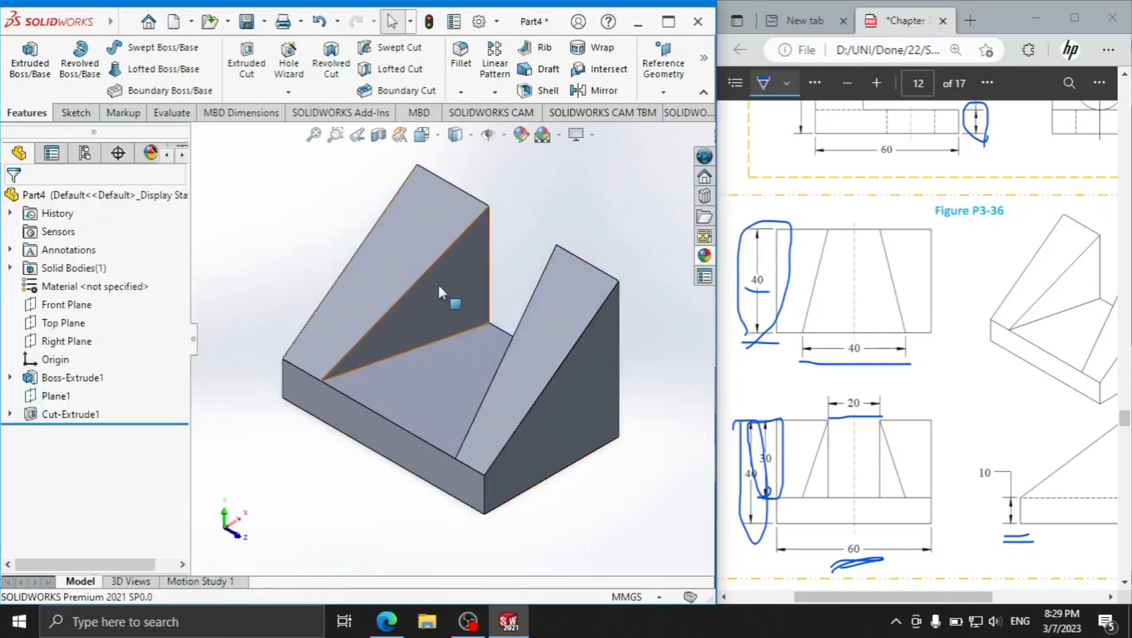
middle_drag(436, 282, 477, 311)
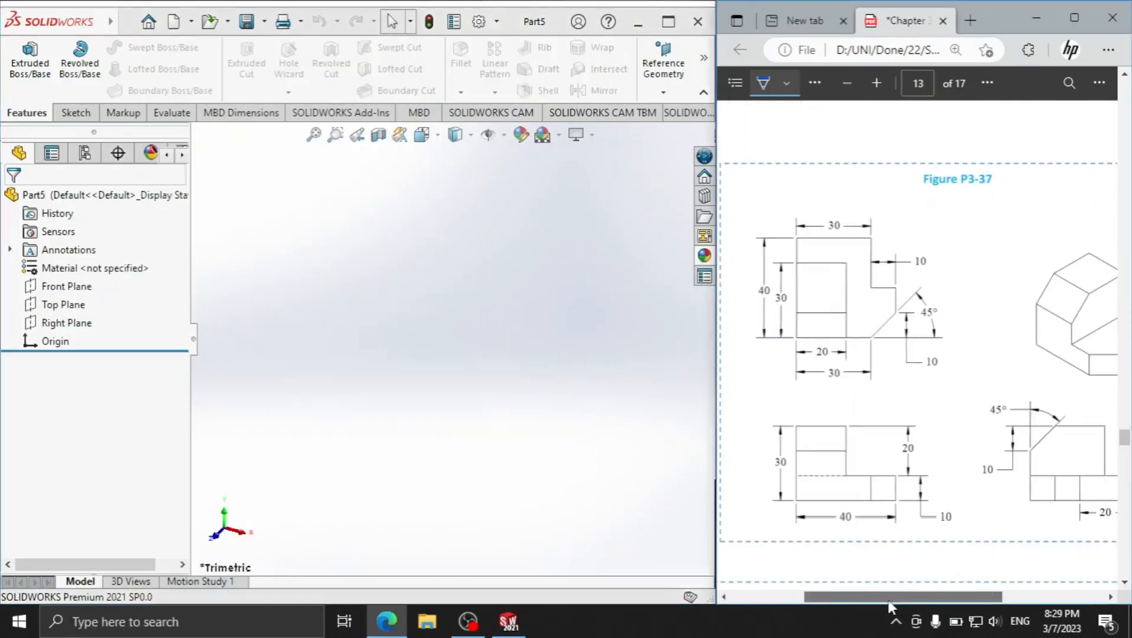
- For Figure P3-37, sketch a closed outline on the Top Plane from the origin, about 58 mm tall, with a stepped upper right and chamfered lower right corner
drag(889, 599, 827, 597)
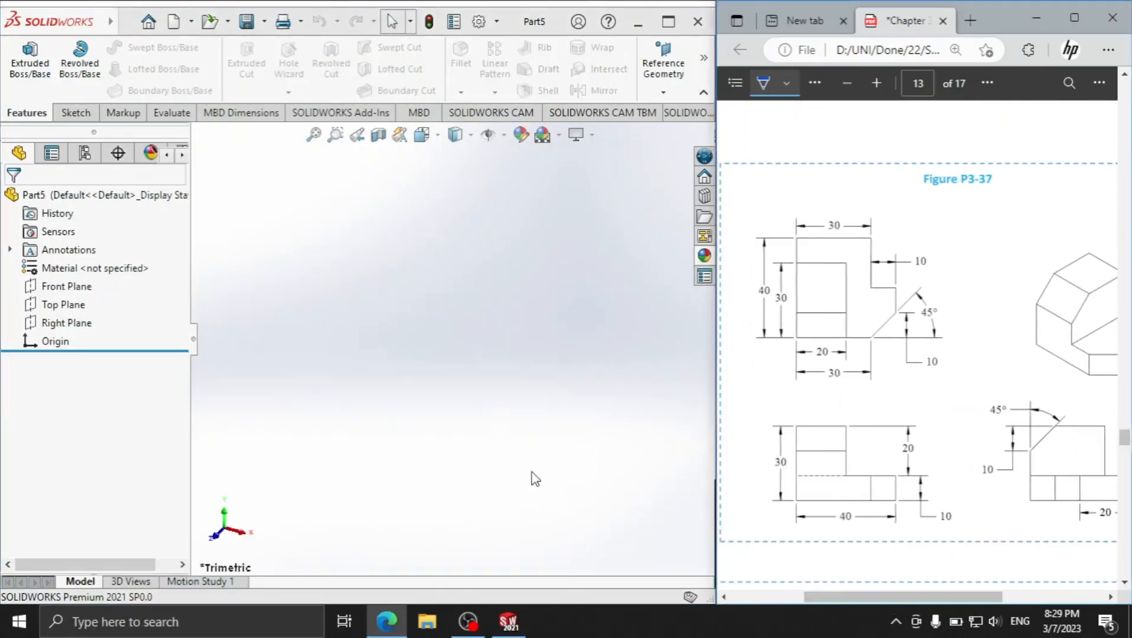
click(74, 112)
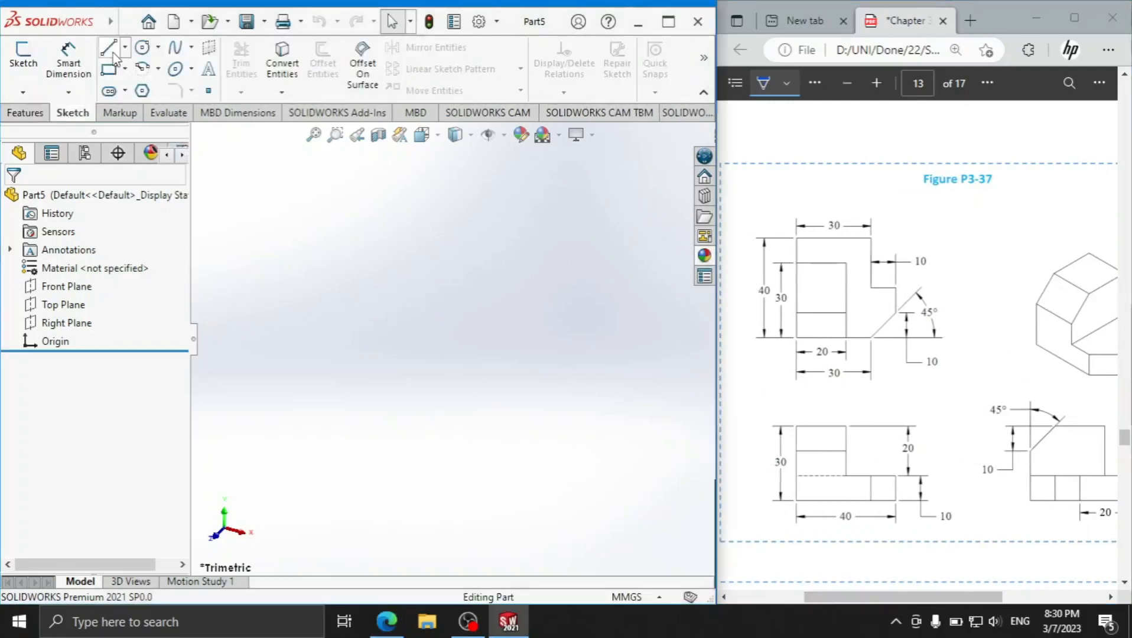
click(109, 70)
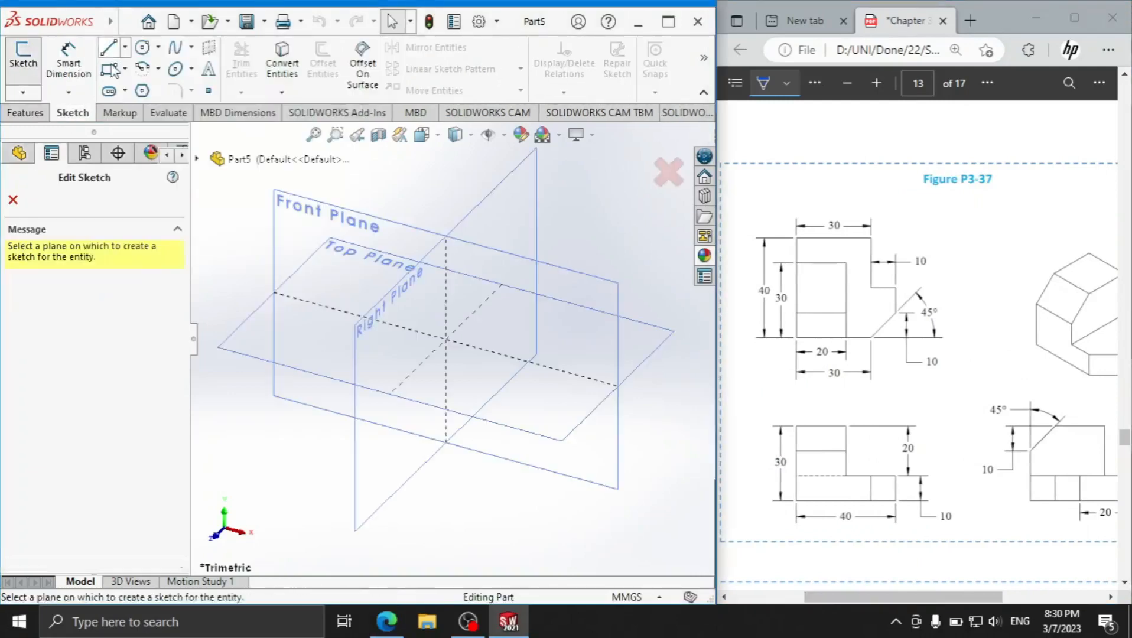
click(323, 337)
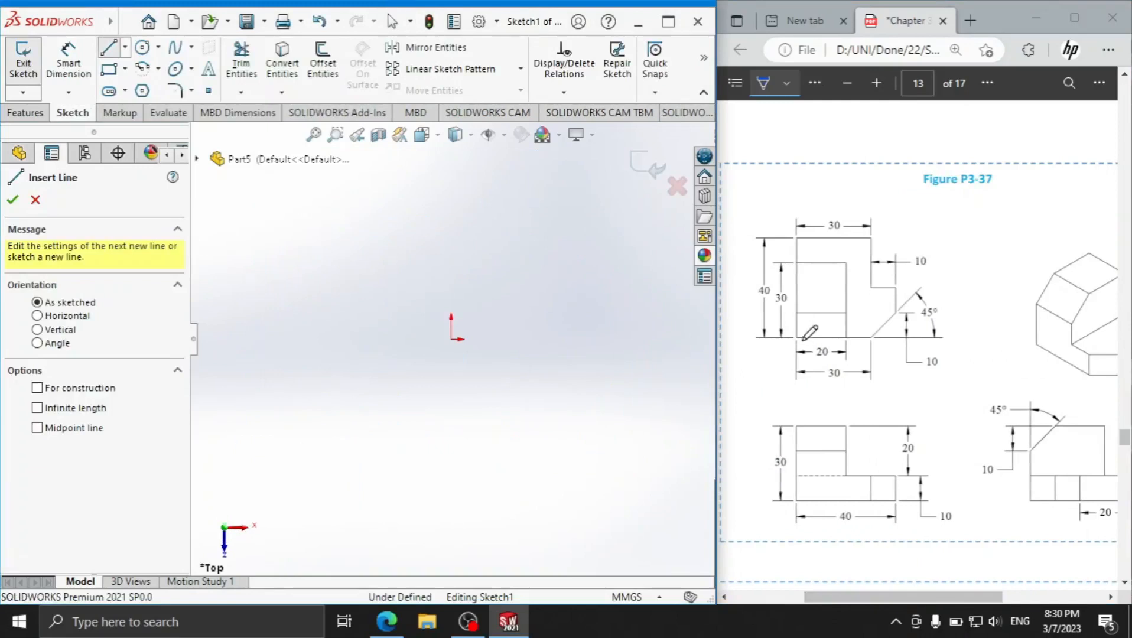
click(452, 340)
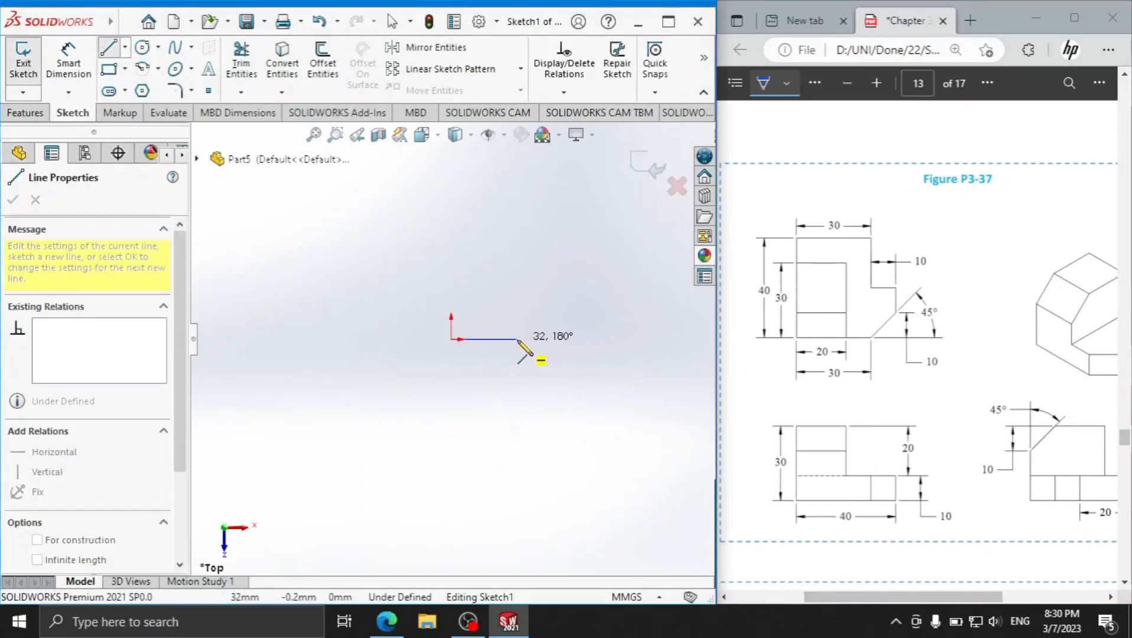
click(513, 339)
click(541, 311)
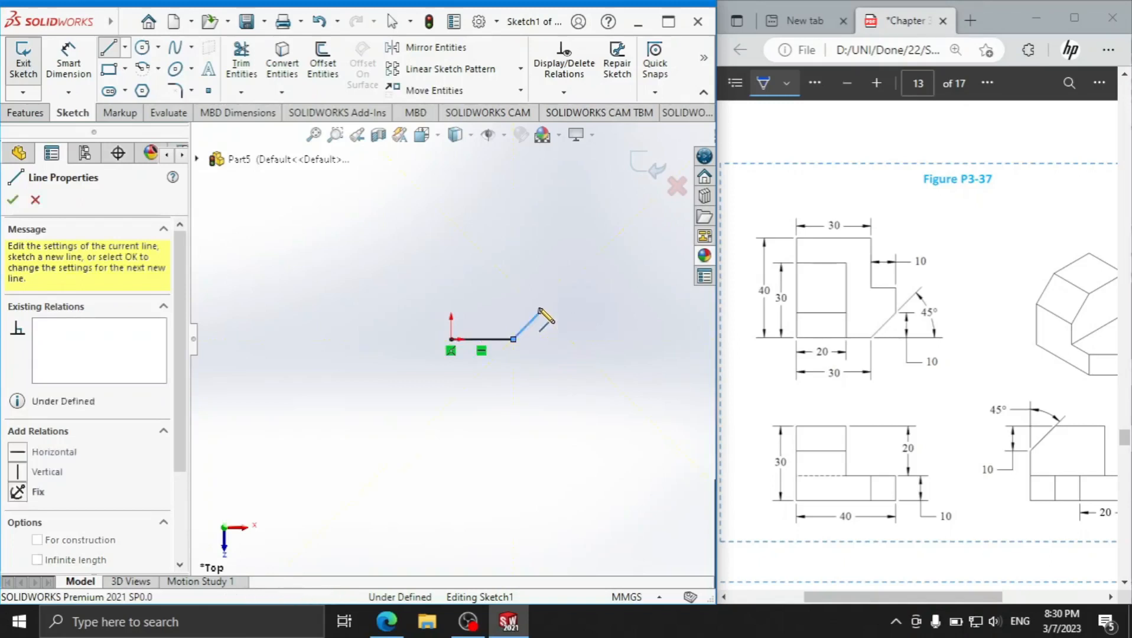
click(541, 268)
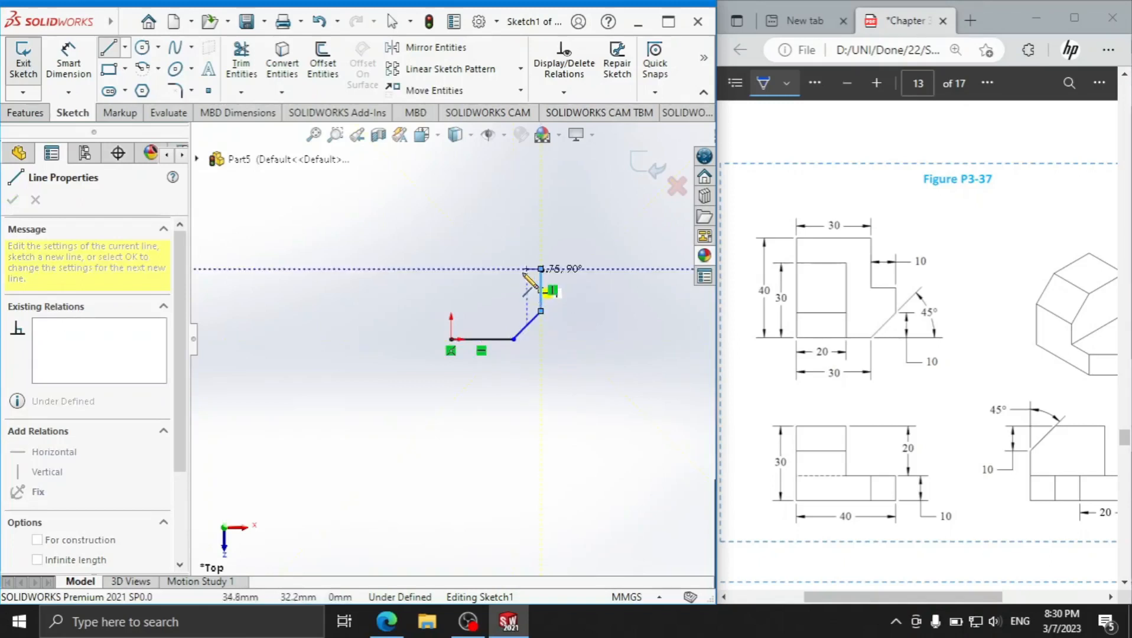
click(514, 269)
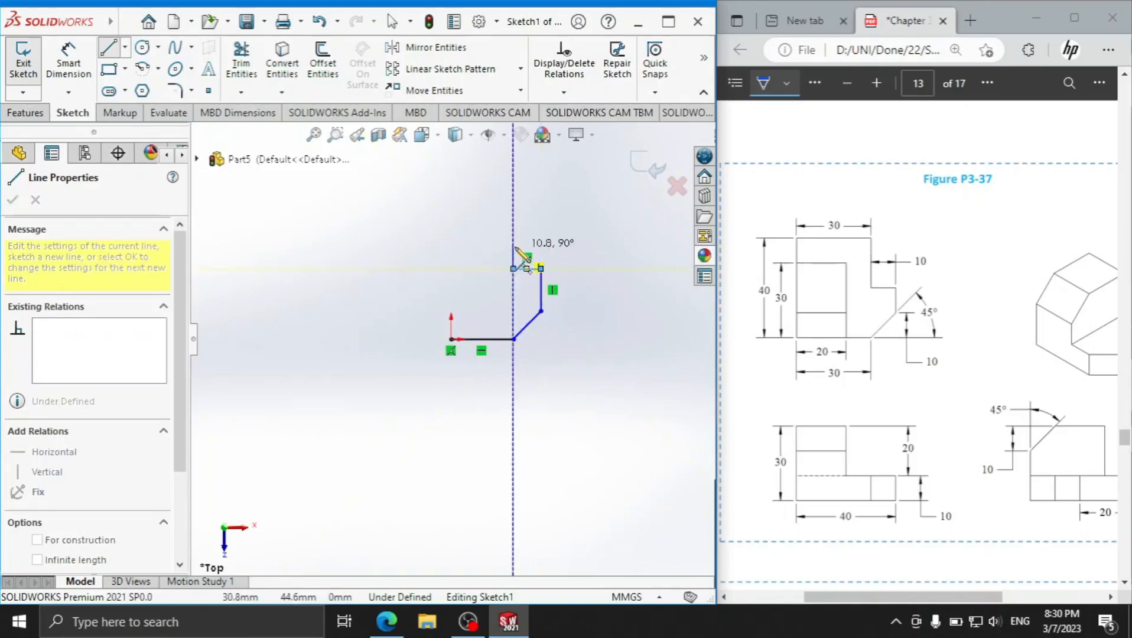
click(514, 218)
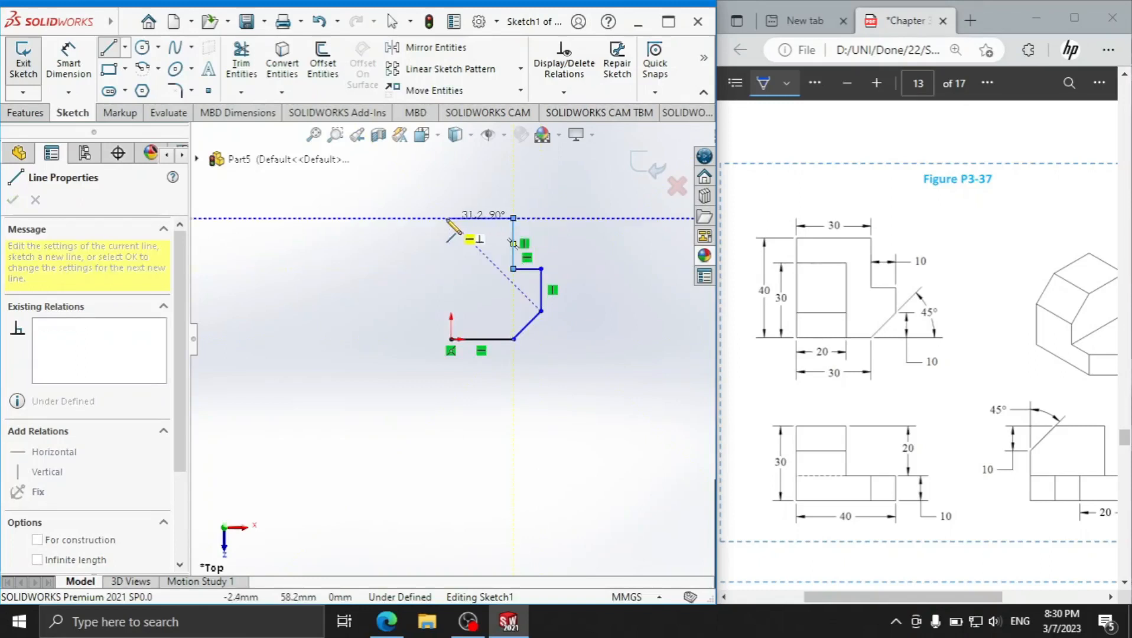
click(451, 218)
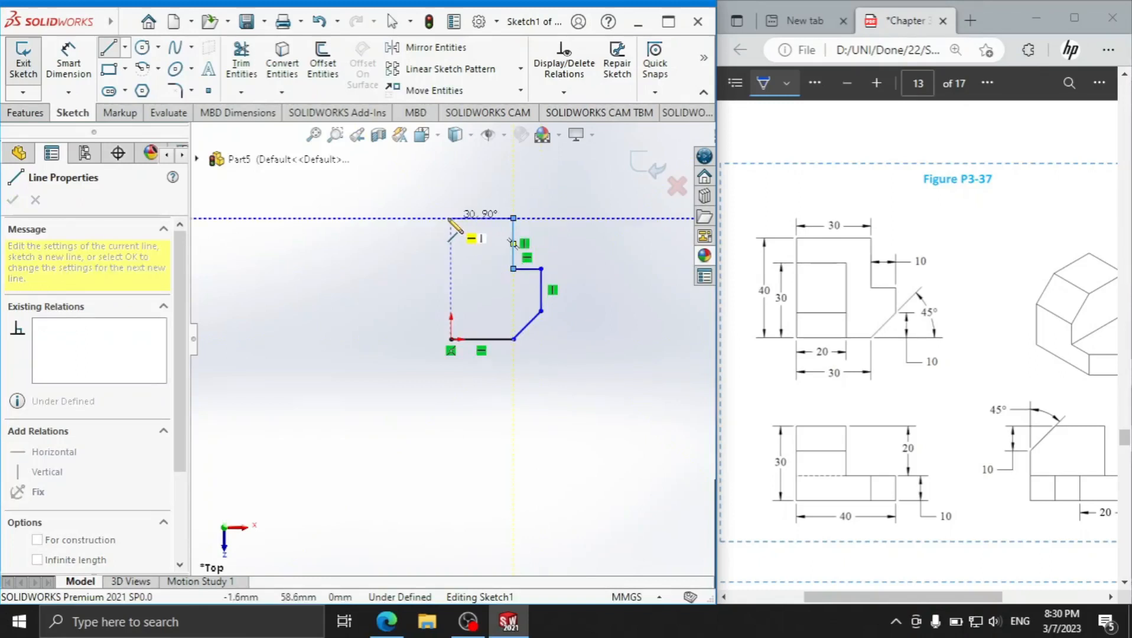
click(450, 338)
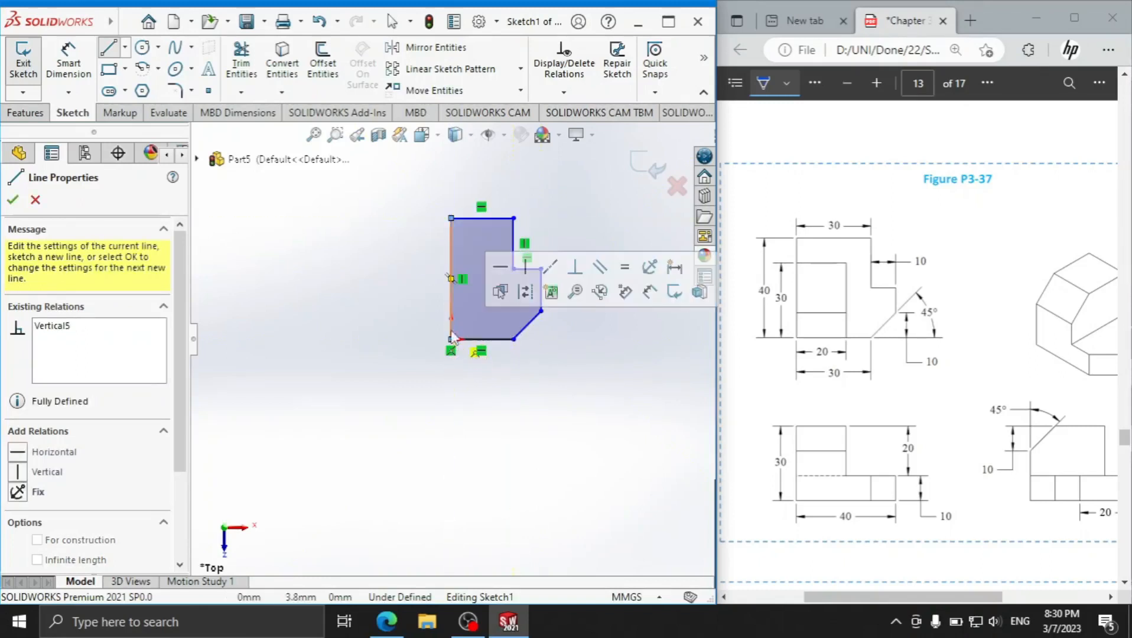
- Sketch an inner line about 18 mm across from the outline's left edge, continuing about 40 mm straight down to its bottom edge
click(112, 47)
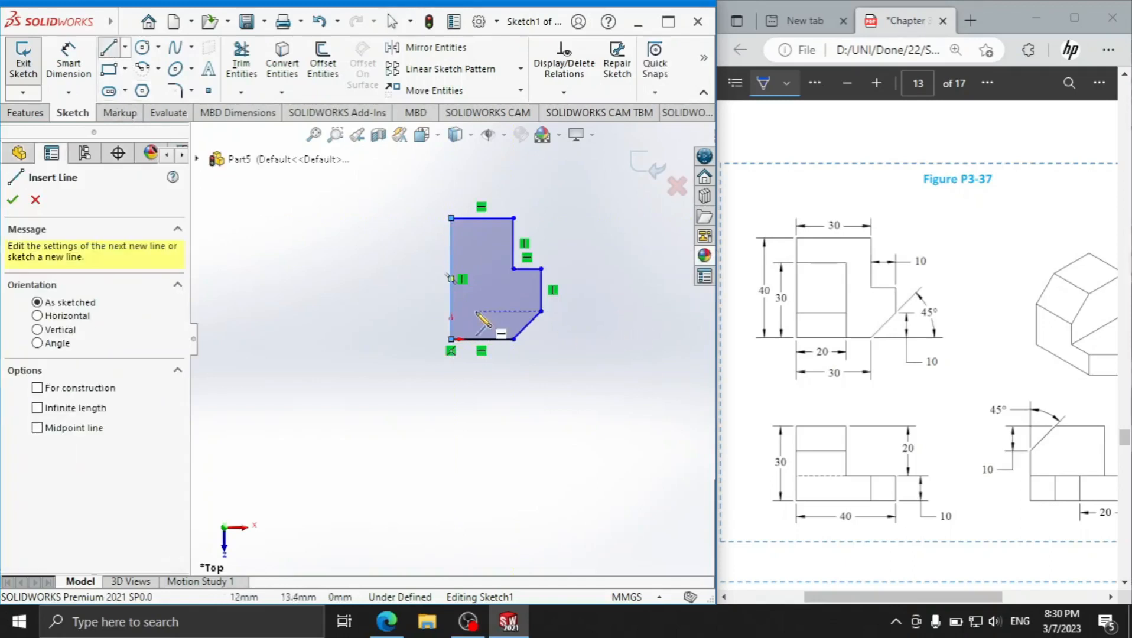
click(451, 275)
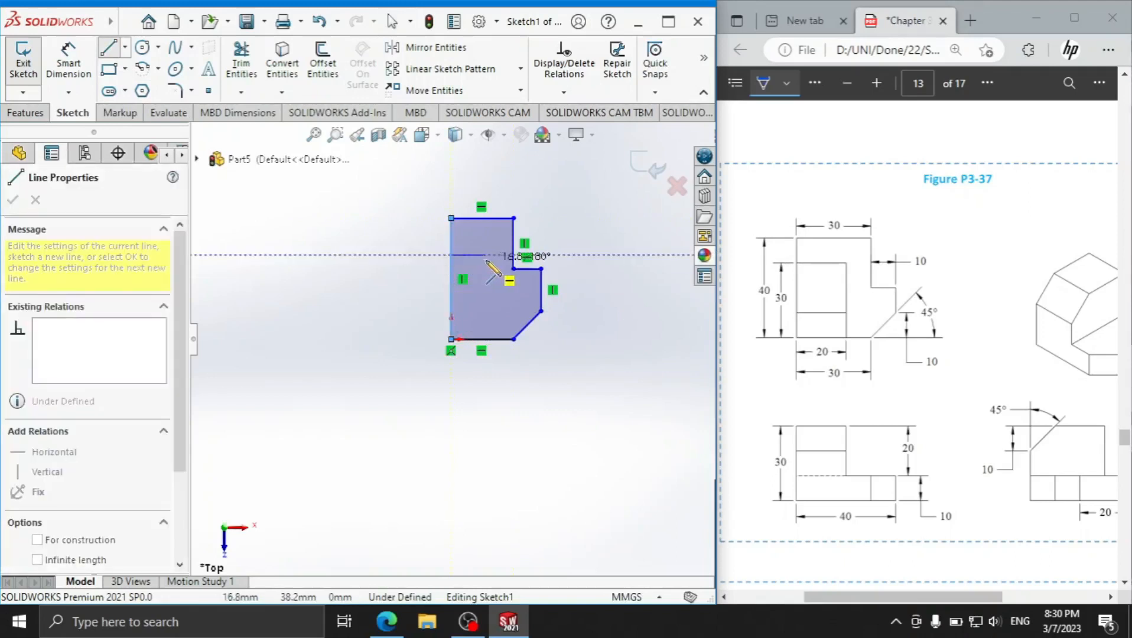
click(489, 259)
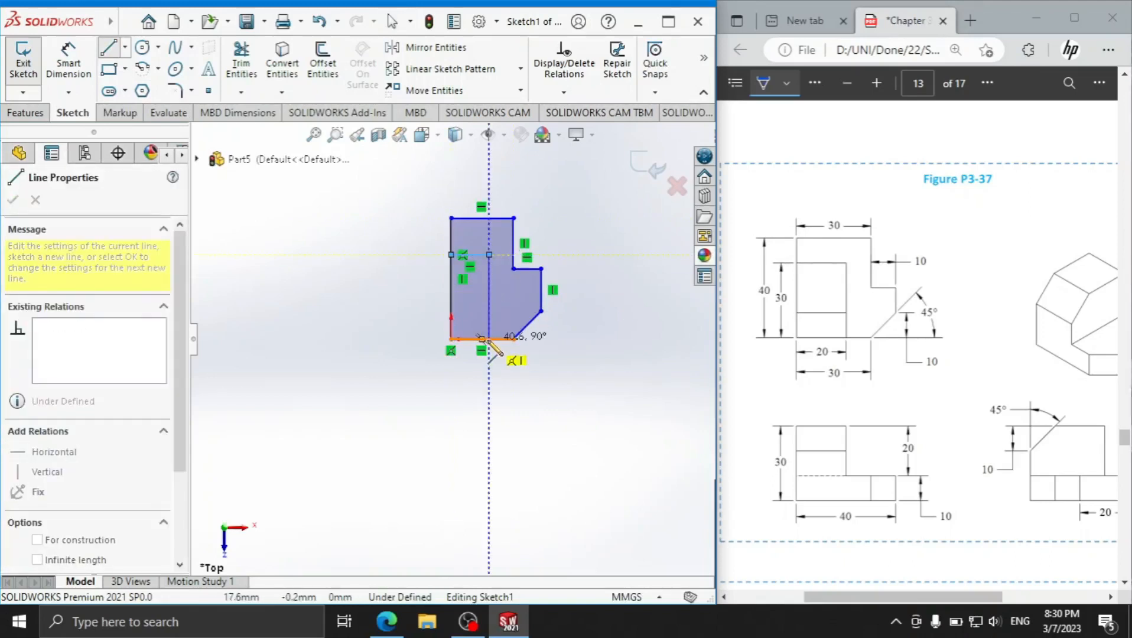
click(489, 340)
right_click(497, 349)
click(408, 321)
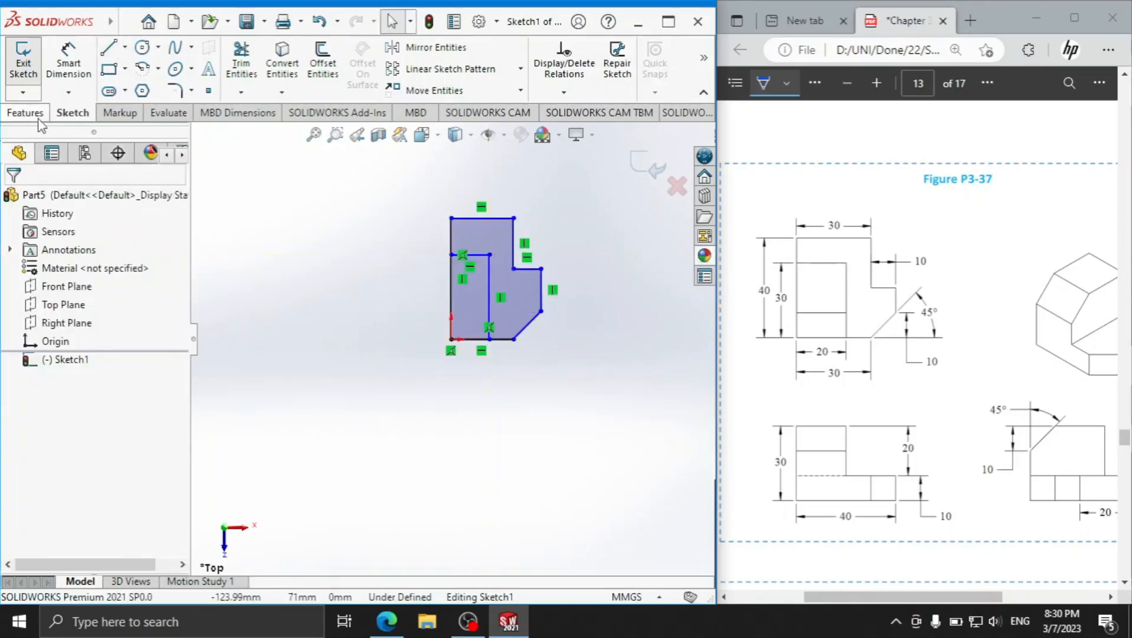
- Dimension the outline's bottom edge as 30 mm
click(66, 75)
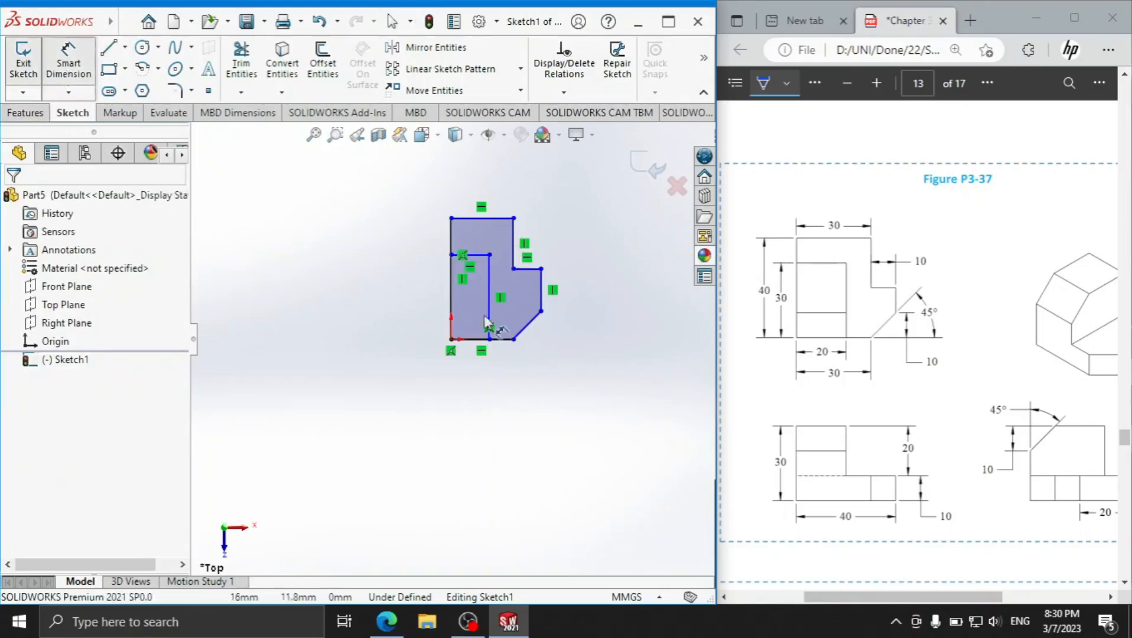
click(506, 345)
click(495, 424)
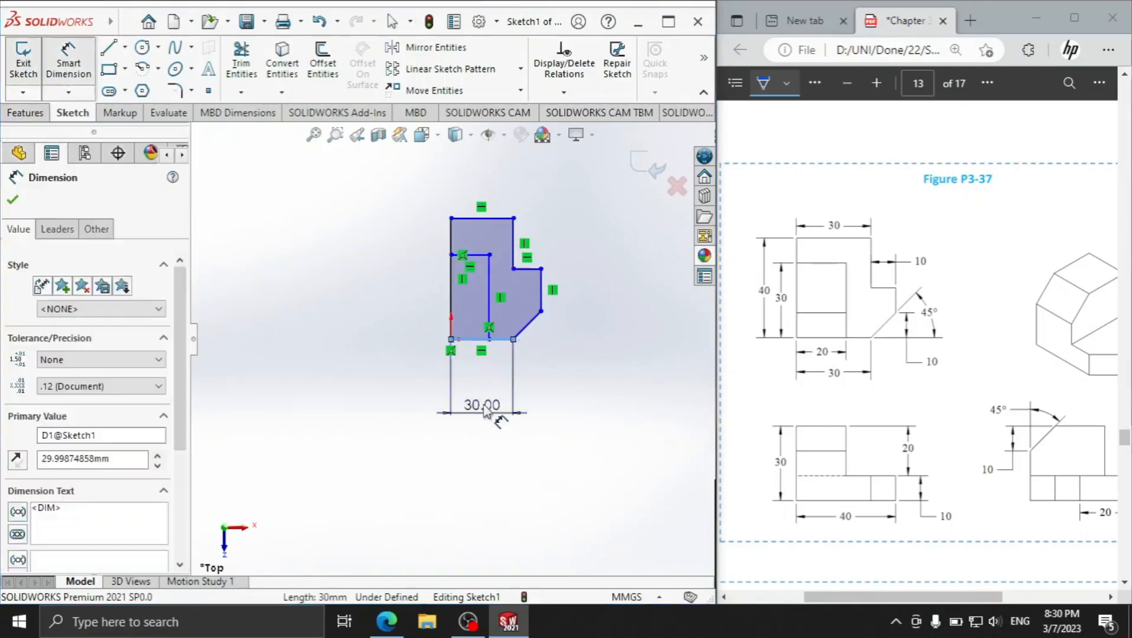
text(30)
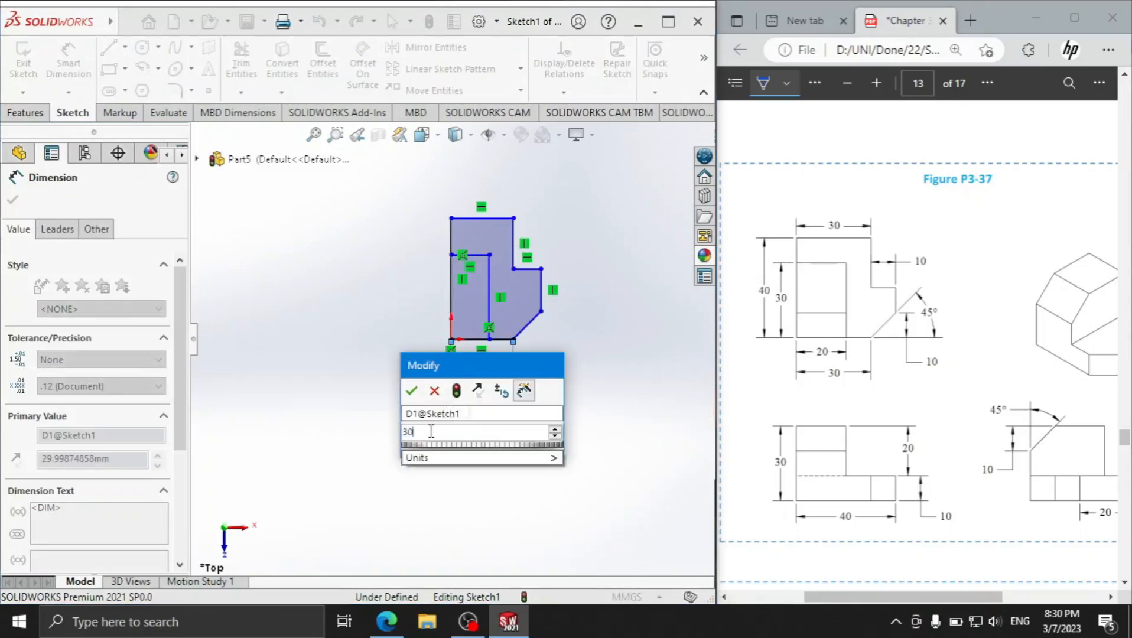
key(Return)
- Dimension the angle between the slanted corner line and the bottom edge as 45°
scroll(578, 311, down, 5)
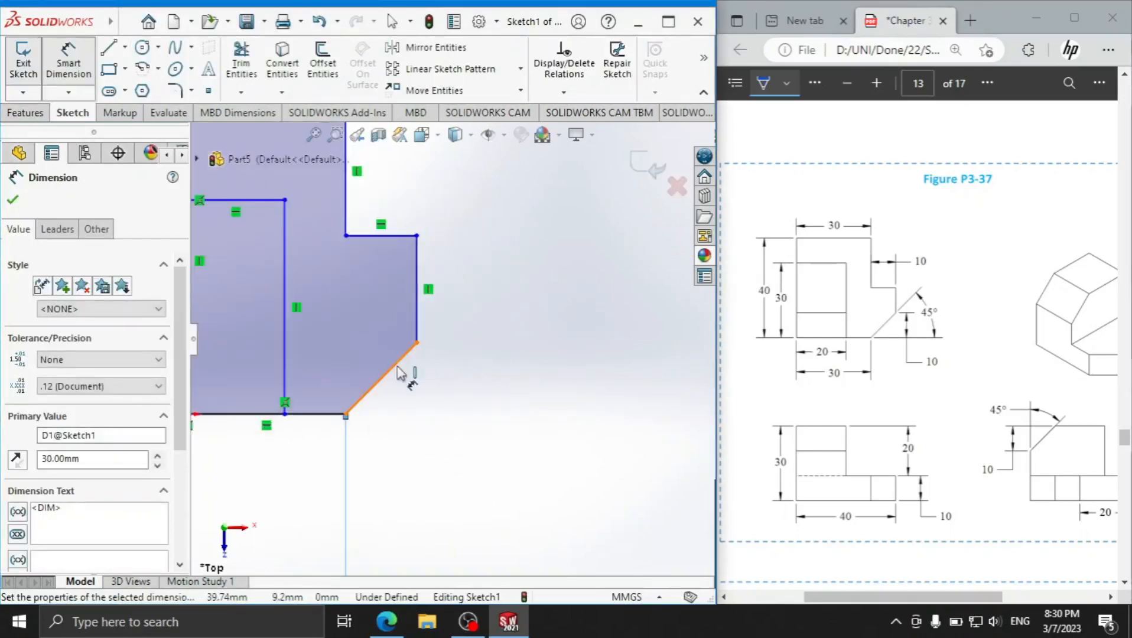
click(378, 389)
click(370, 414)
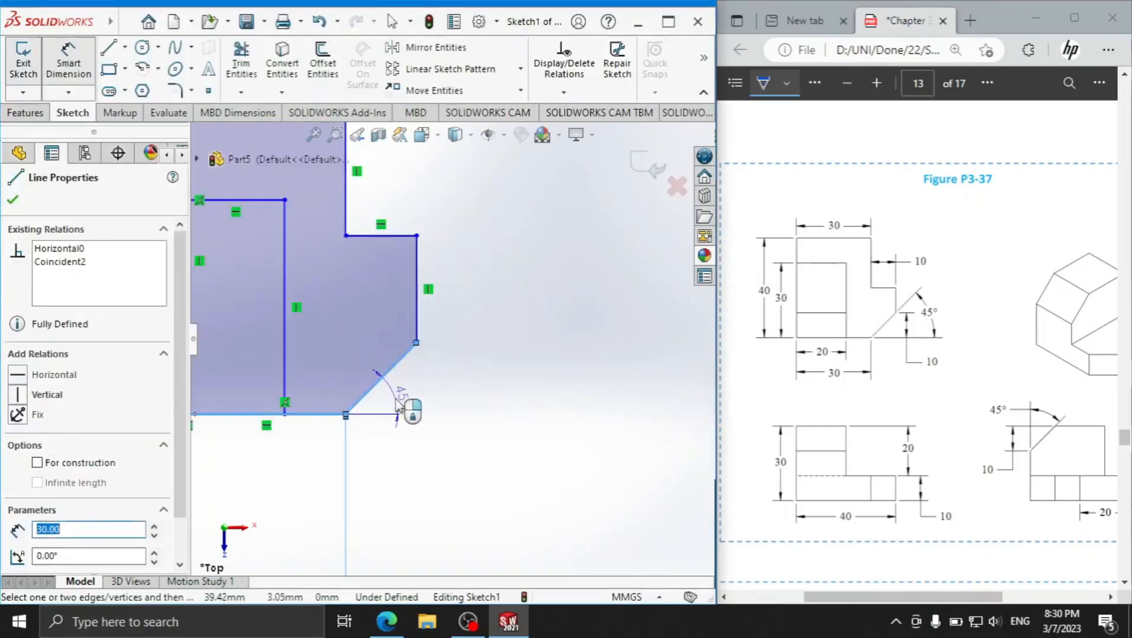
click(399, 409)
click(326, 377)
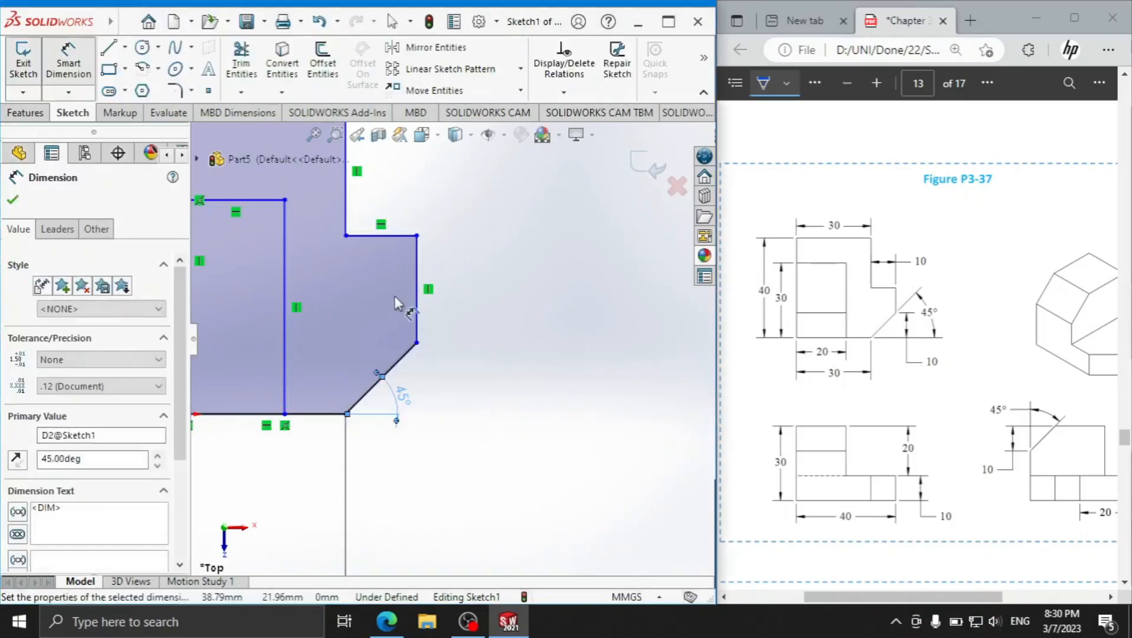
- Dimension the height from the bottom edge to the slanted line's upper end as 10 mm
click(417, 343)
click(334, 415)
click(460, 390)
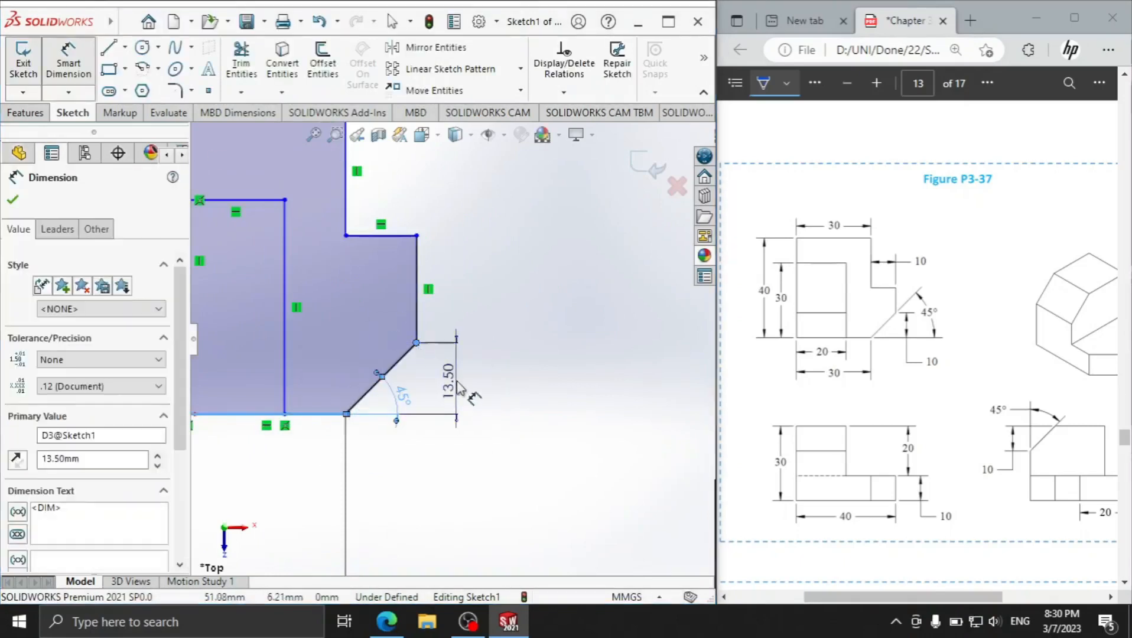
text(10)
key(Return)
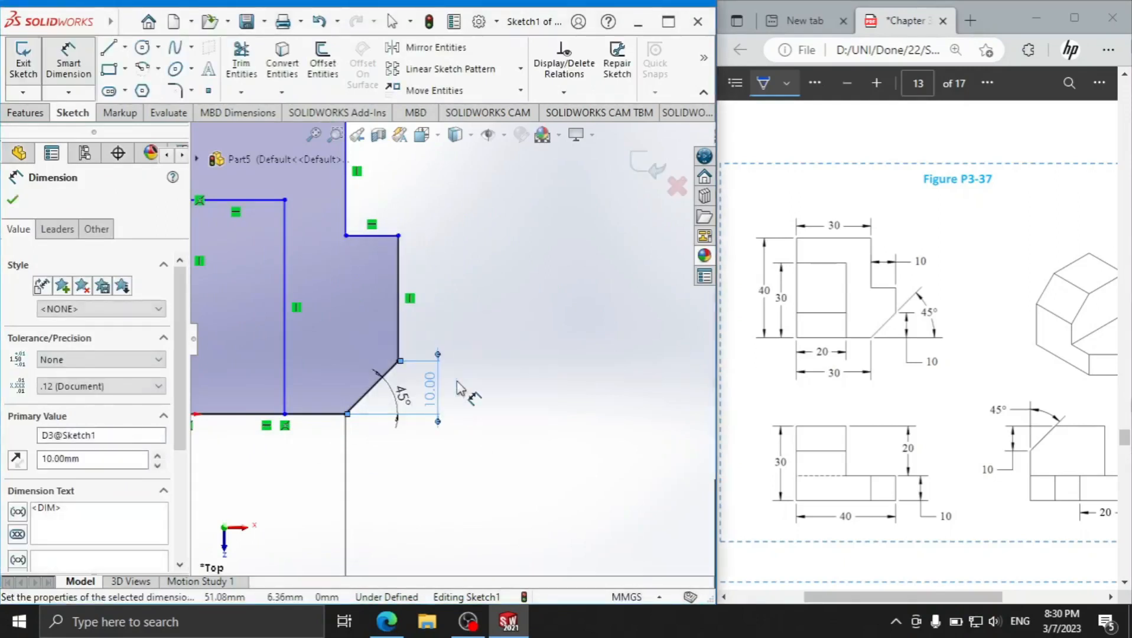
- Dimension the short horizontal step edge on the outline's right side as 10 mm
click(377, 236)
click(374, 195)
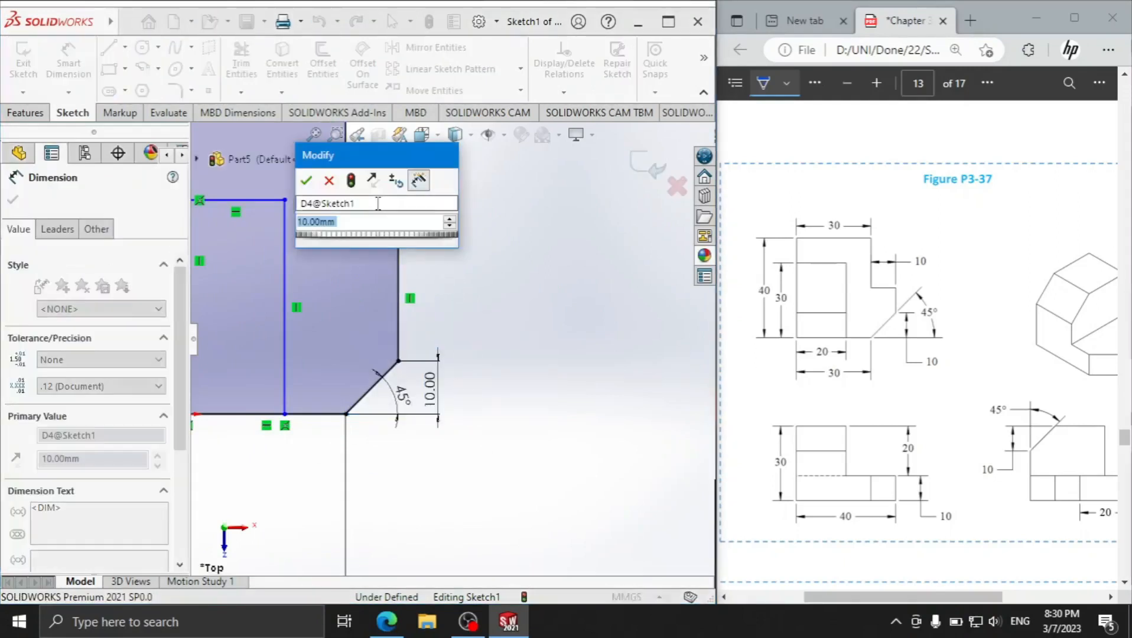
click(306, 182)
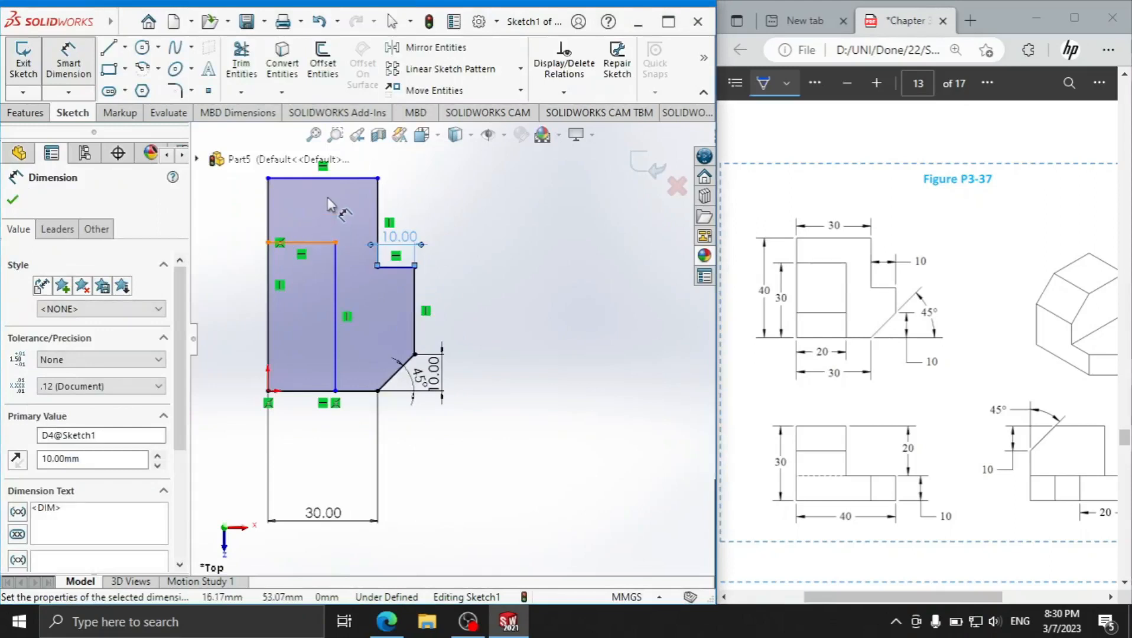
scroll(299, 236, down, 2)
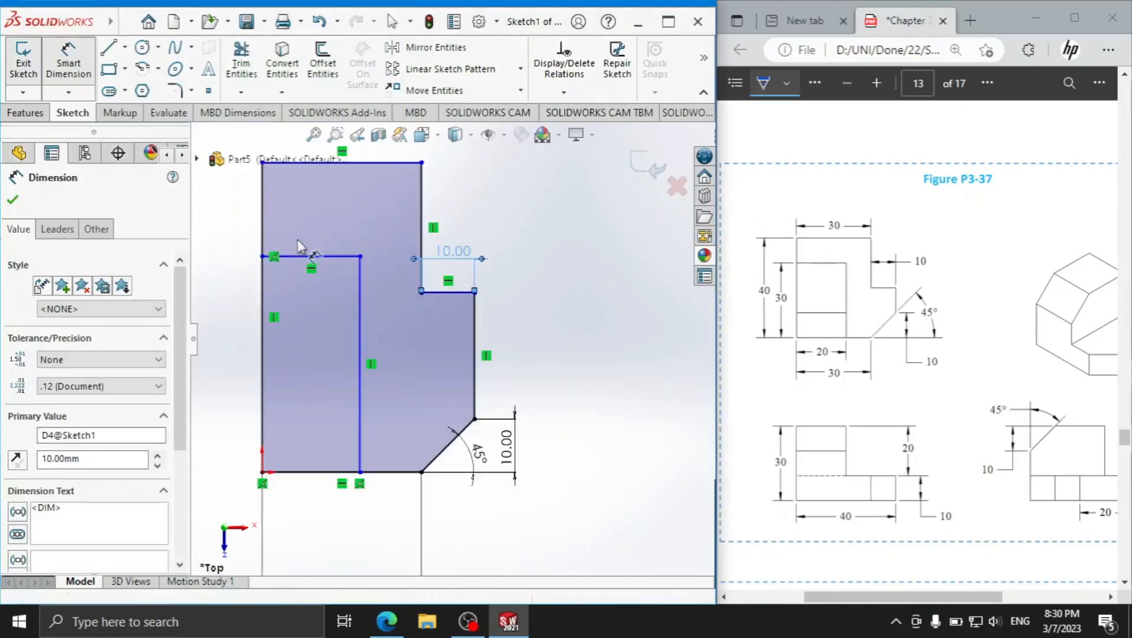
scroll(347, 213, up, 3)
click(392, 238)
click(393, 196)
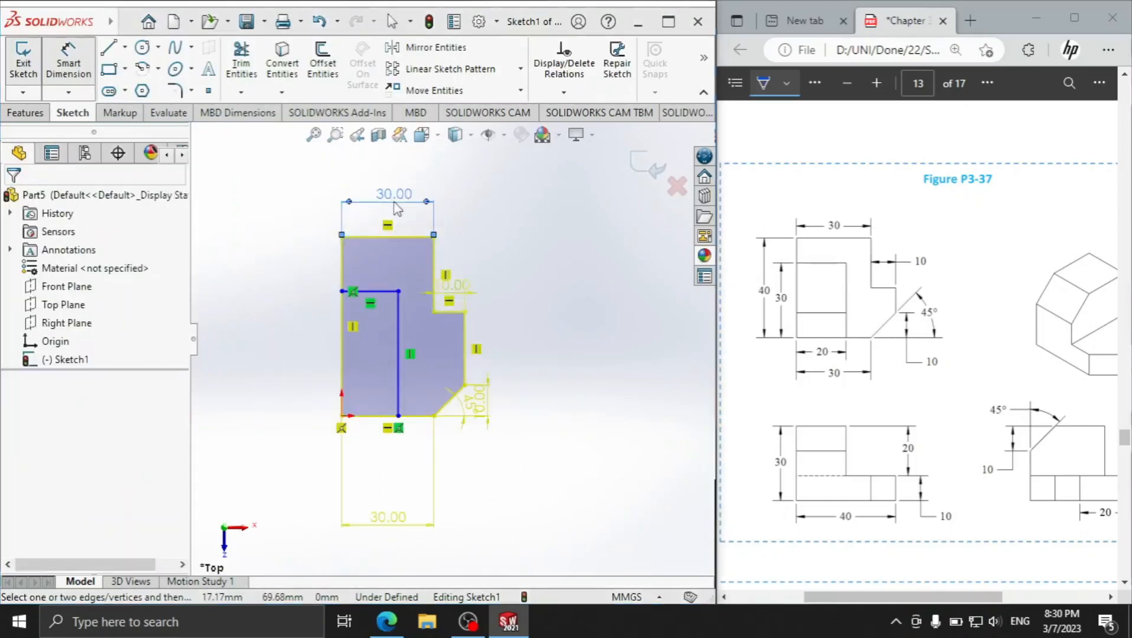
click(453, 332)
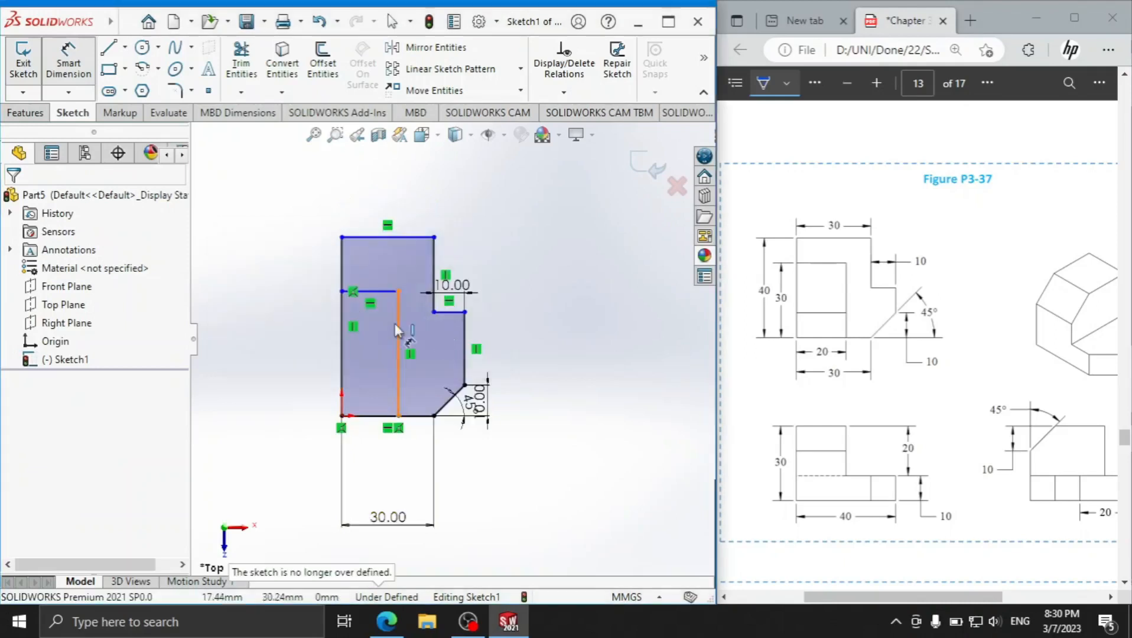
- Dimension the height from the outline's bottom edge to the inner rectangle's upper edge as 30 mm
click(368, 291)
click(387, 415)
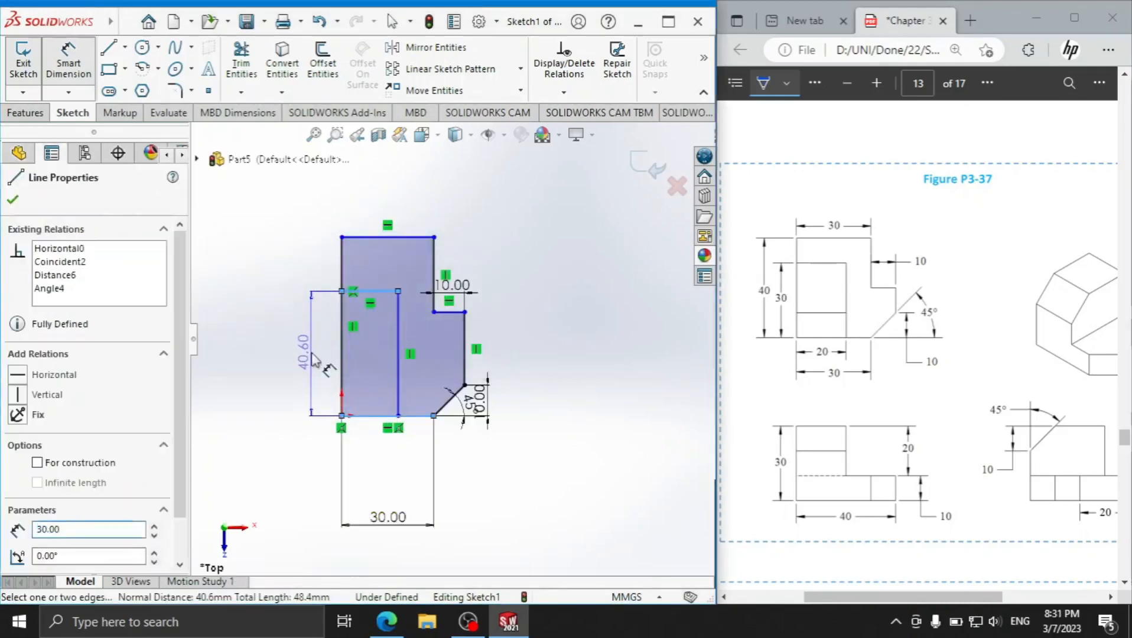
click(315, 361)
text(30)
key(Return)
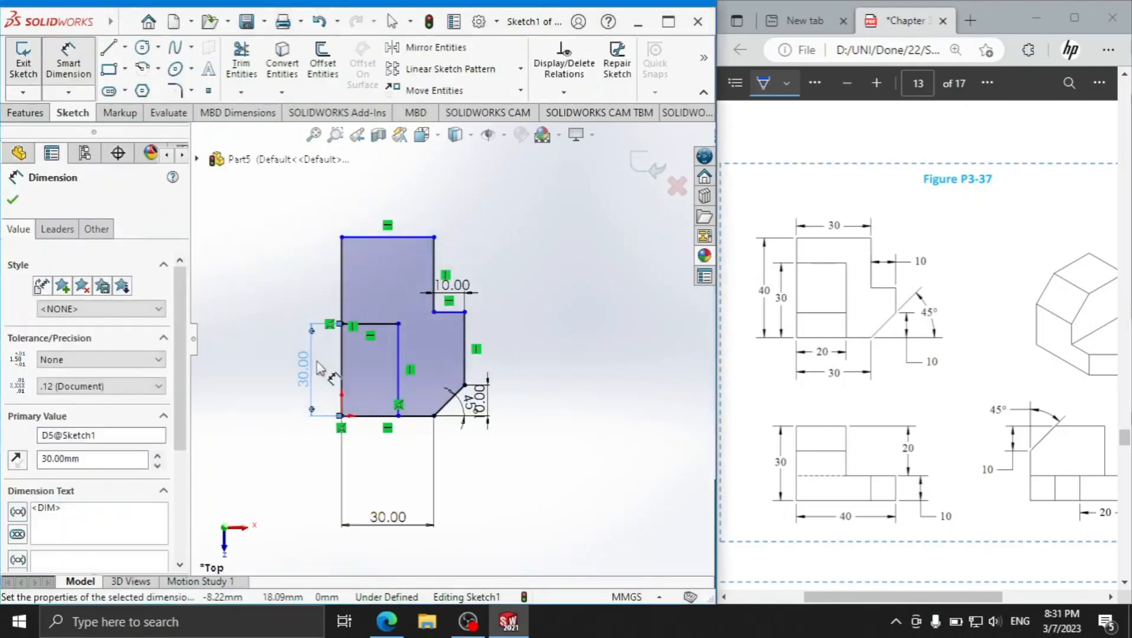
- Dimension the outline's long left vertical edge as 40 mm
click(342, 370)
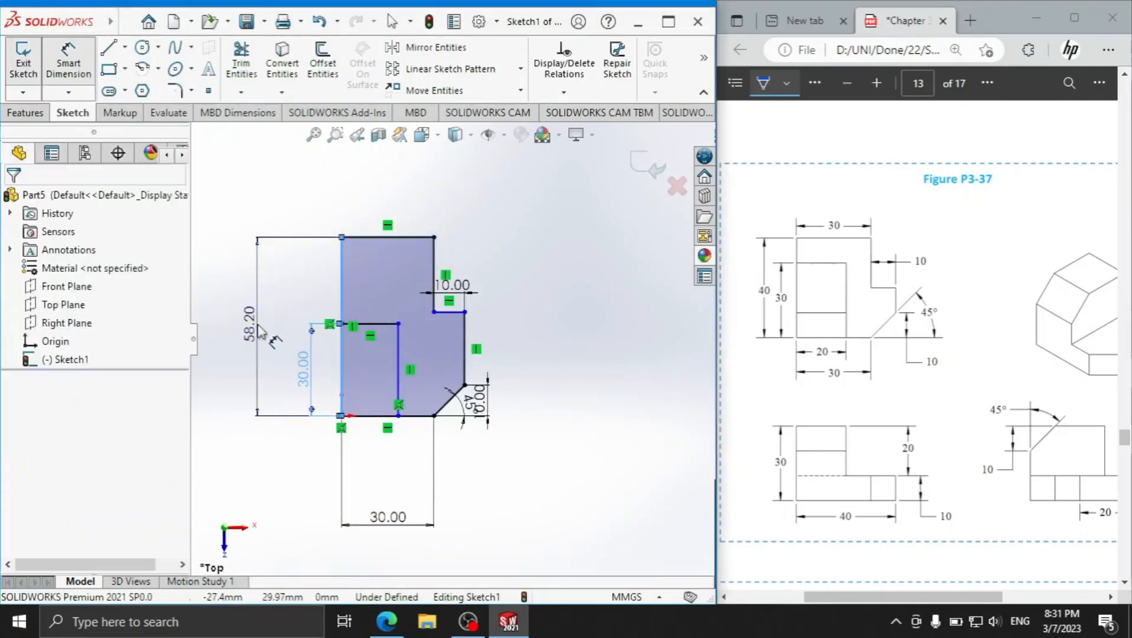
click(258, 333)
text(40)
key(Return)
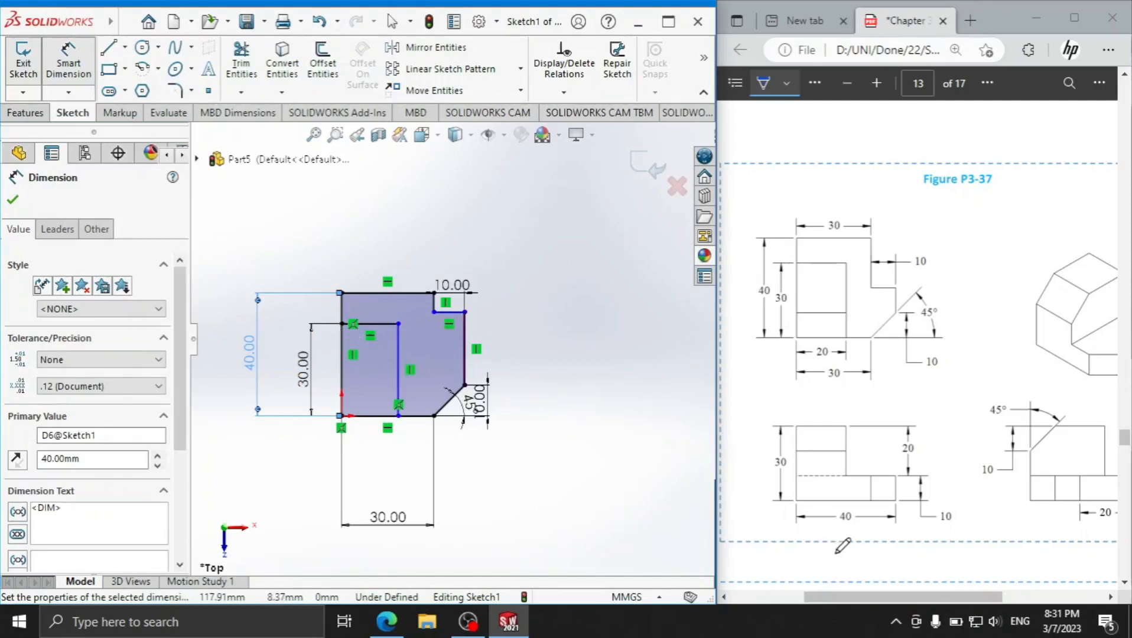
drag(879, 597, 894, 594)
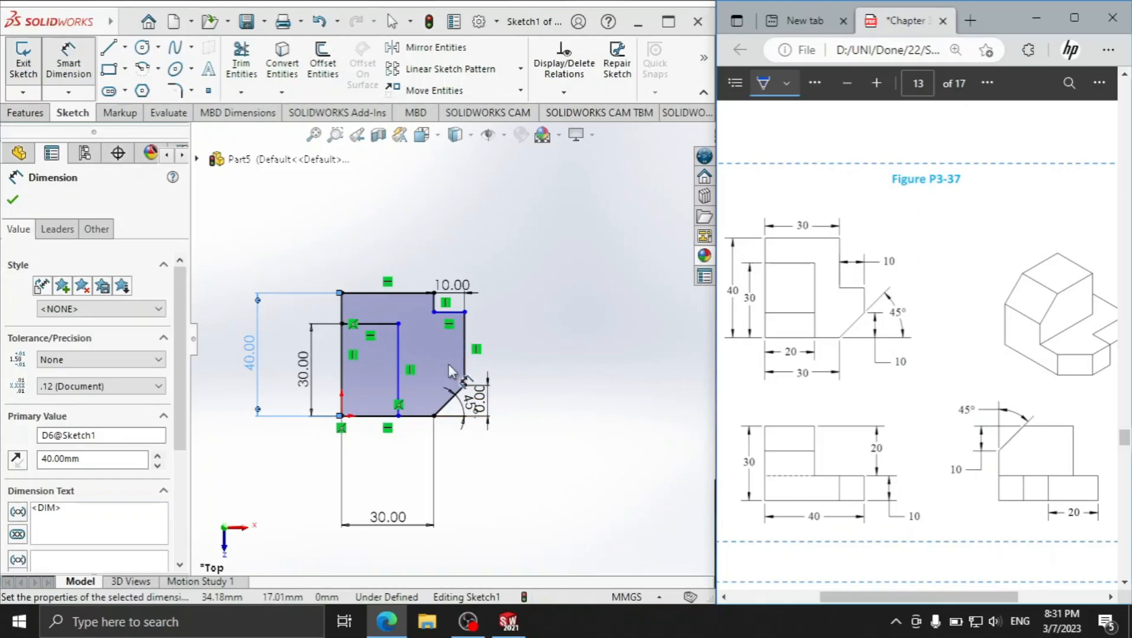
click(466, 373)
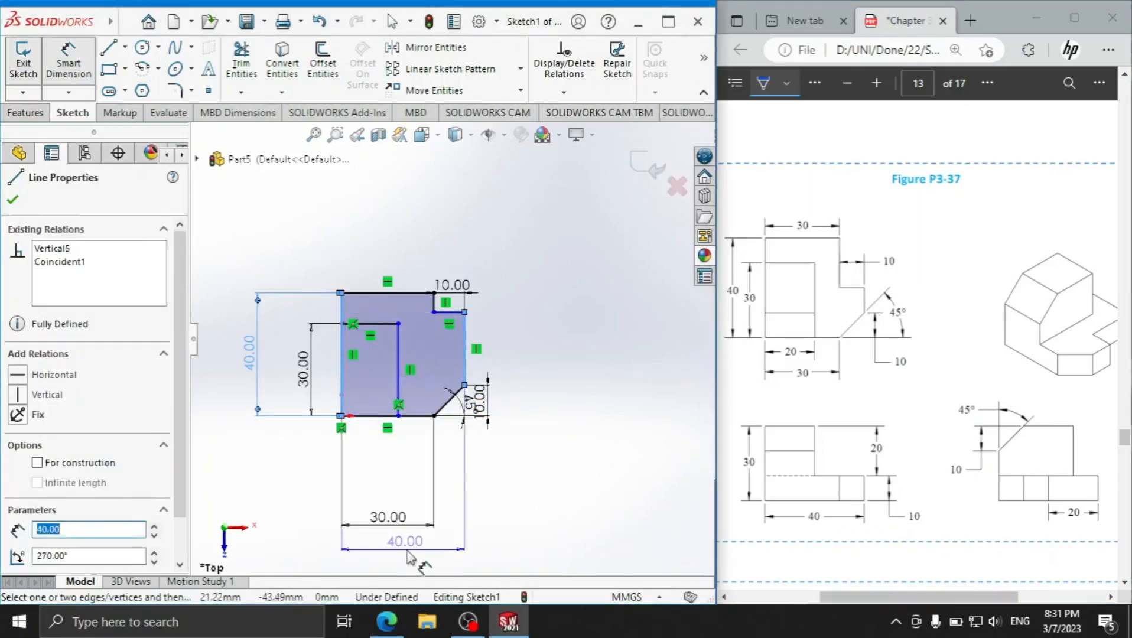
click(412, 552)
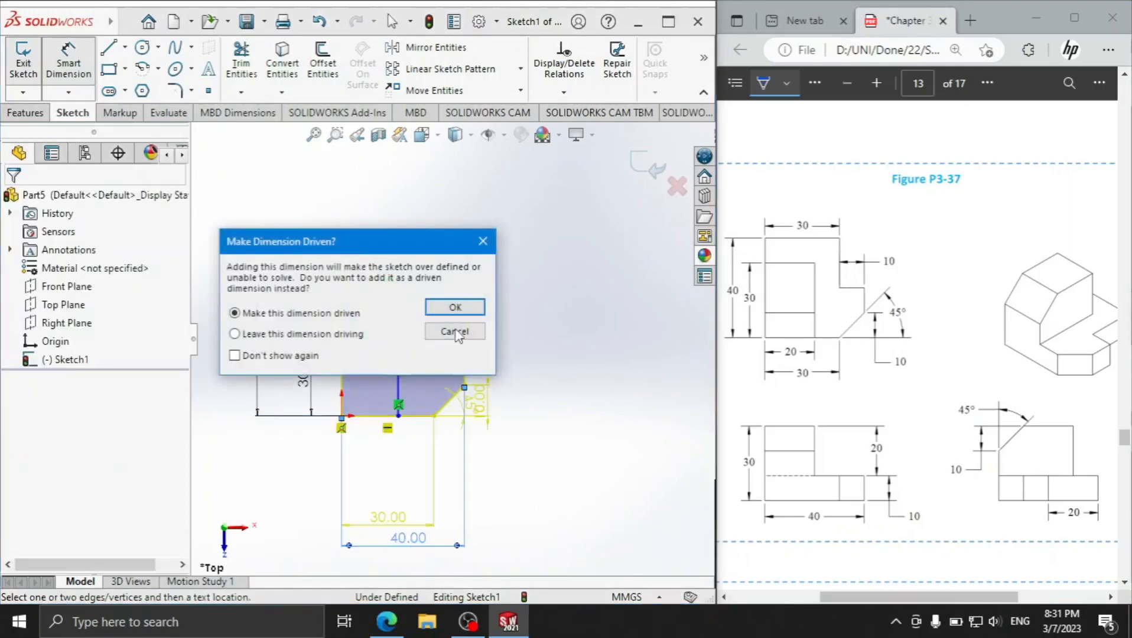
click(456, 333)
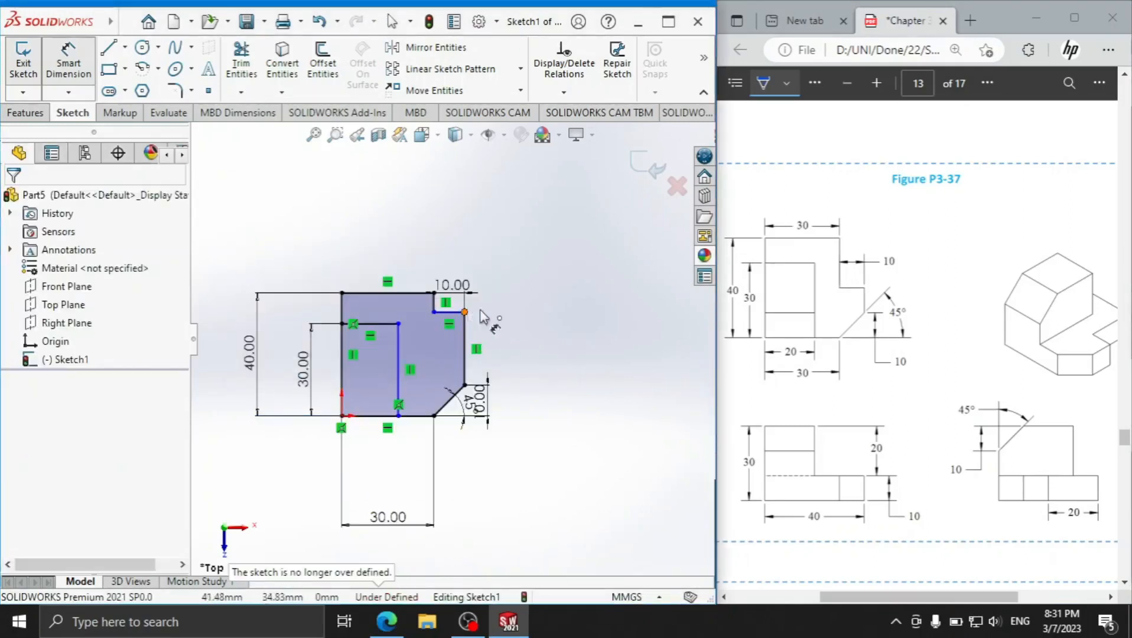
- Dimension the height from the outline's bottom edge to the horizontal step edge as 20 mm, checking it against the PDF's side view
drag(922, 597, 897, 593)
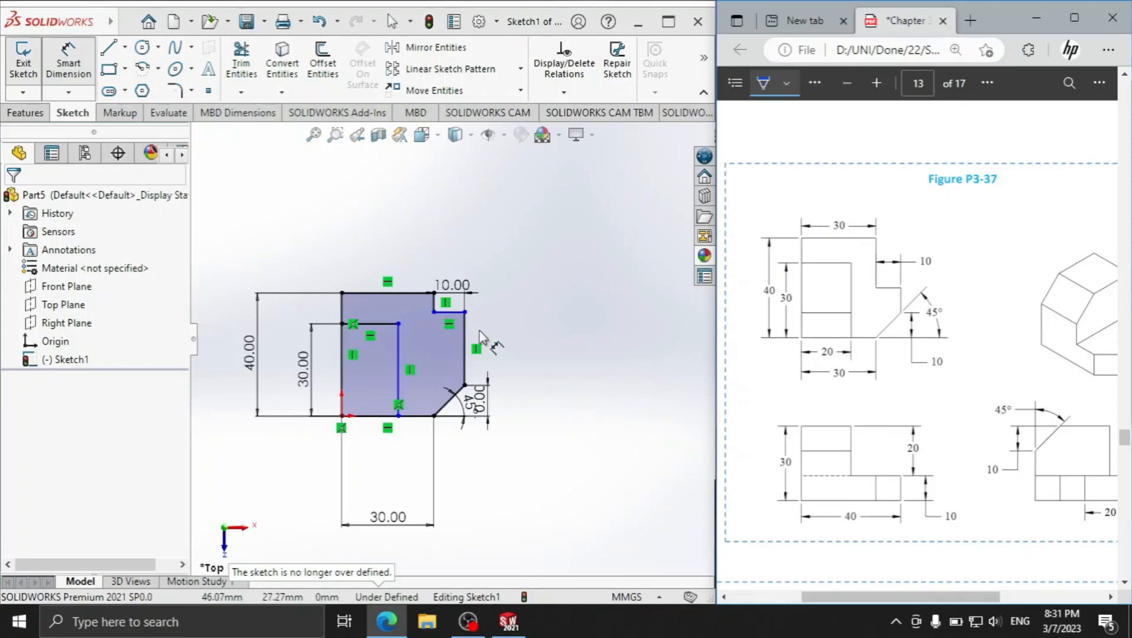
click(450, 311)
click(414, 415)
click(622, 373)
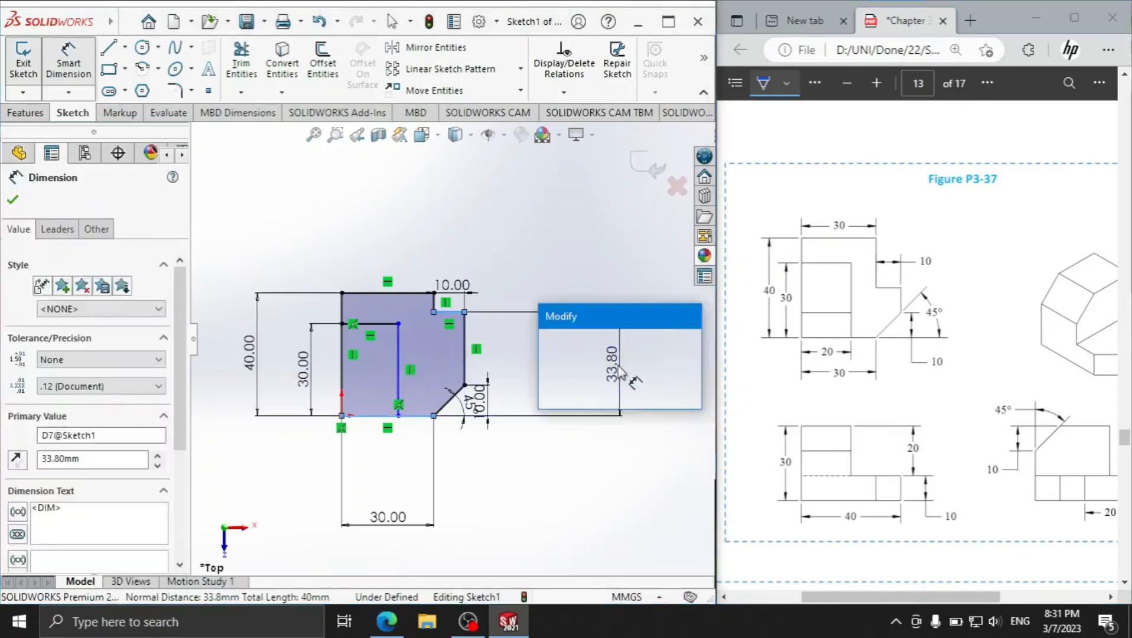
text(20)
key(Return)
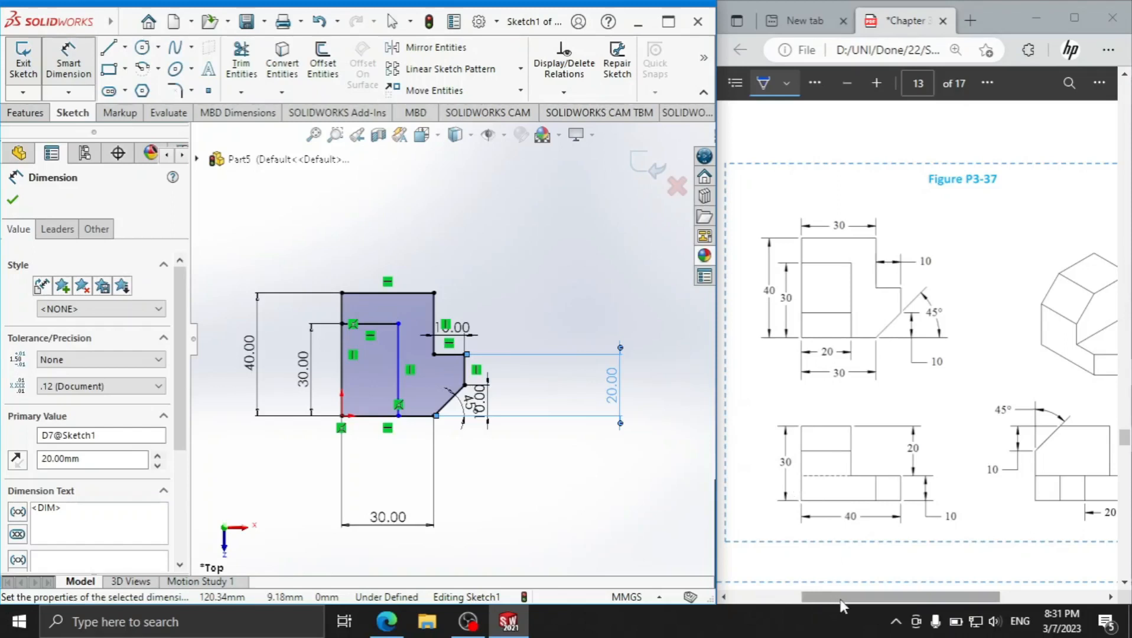
drag(841, 601, 893, 598)
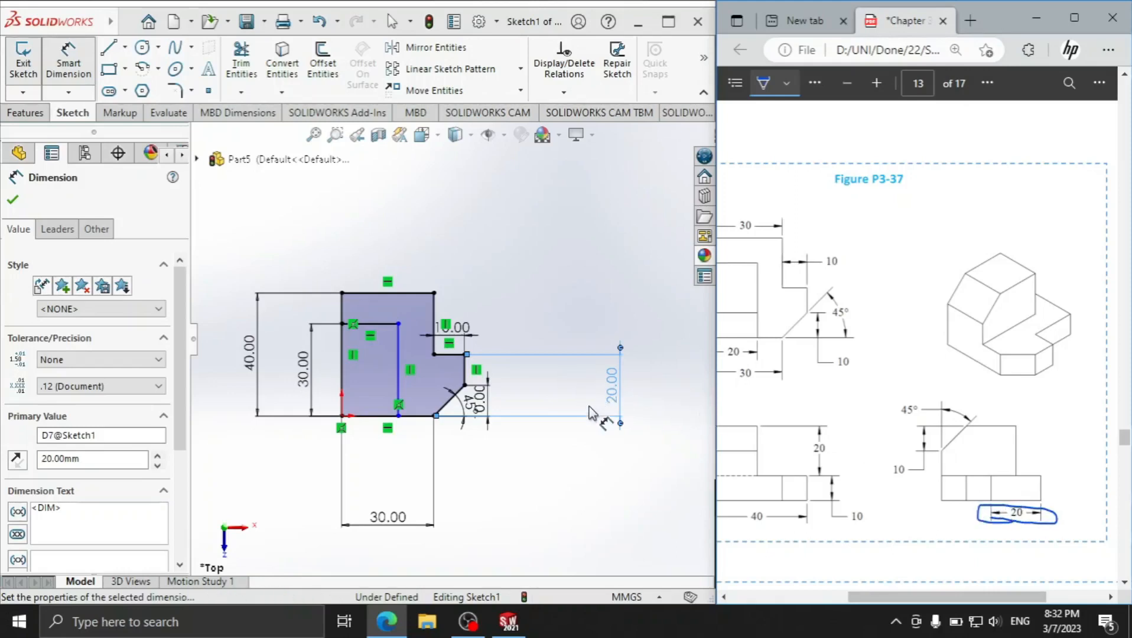
click(613, 402)
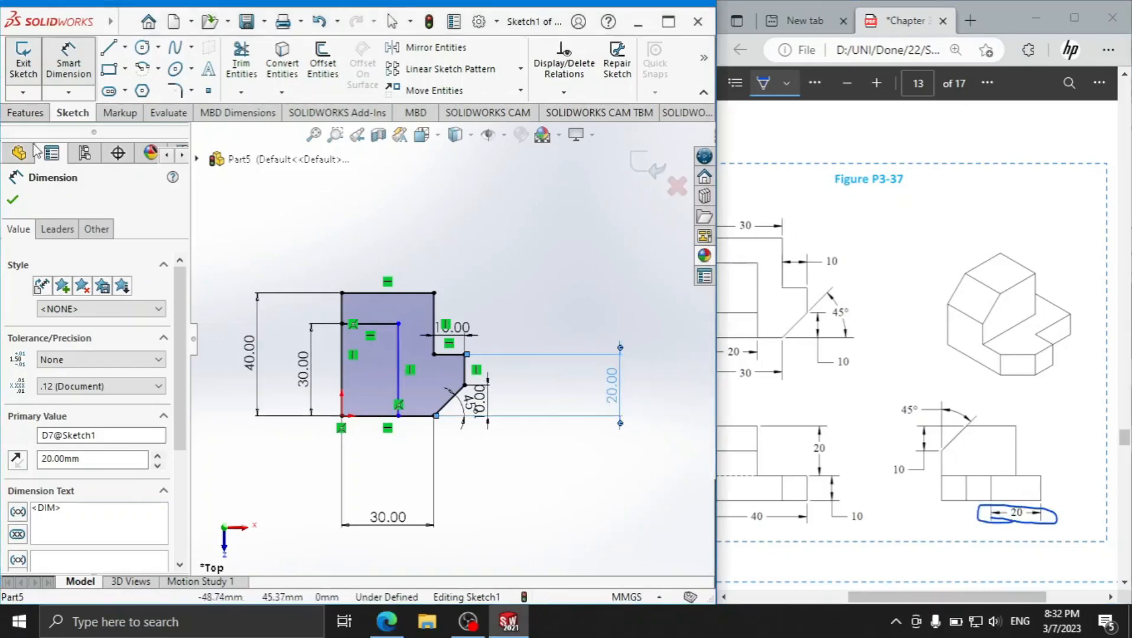
click(14, 202)
- Mark the 10 mm base thickness in the PDF and extrude the sketch region outside the inner rectangle by 10 mm
click(25, 112)
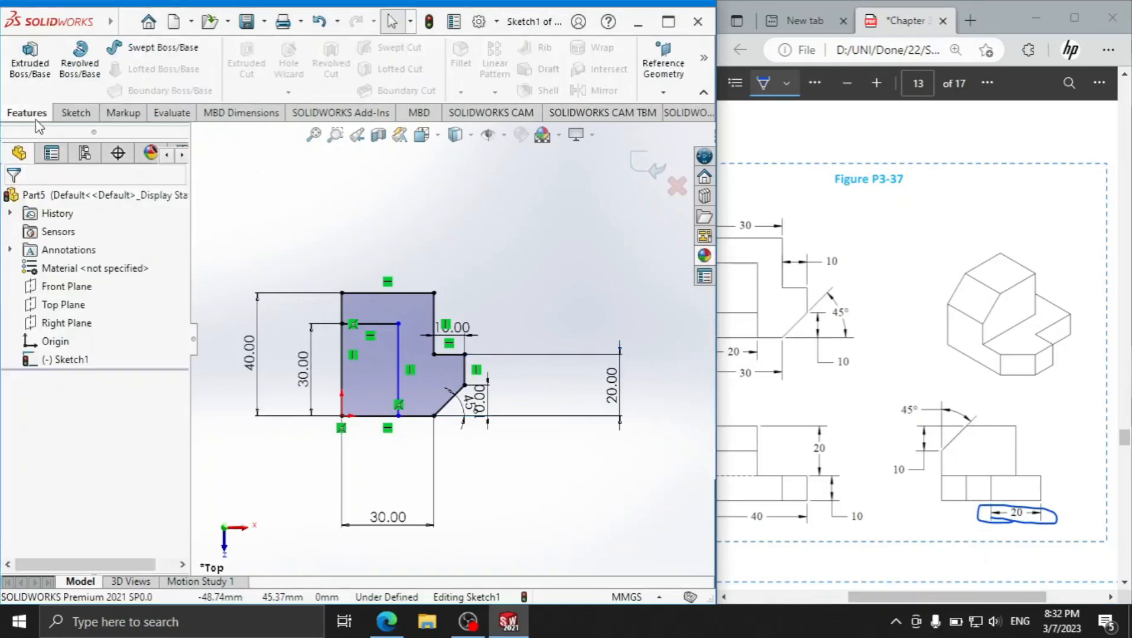
click(26, 78)
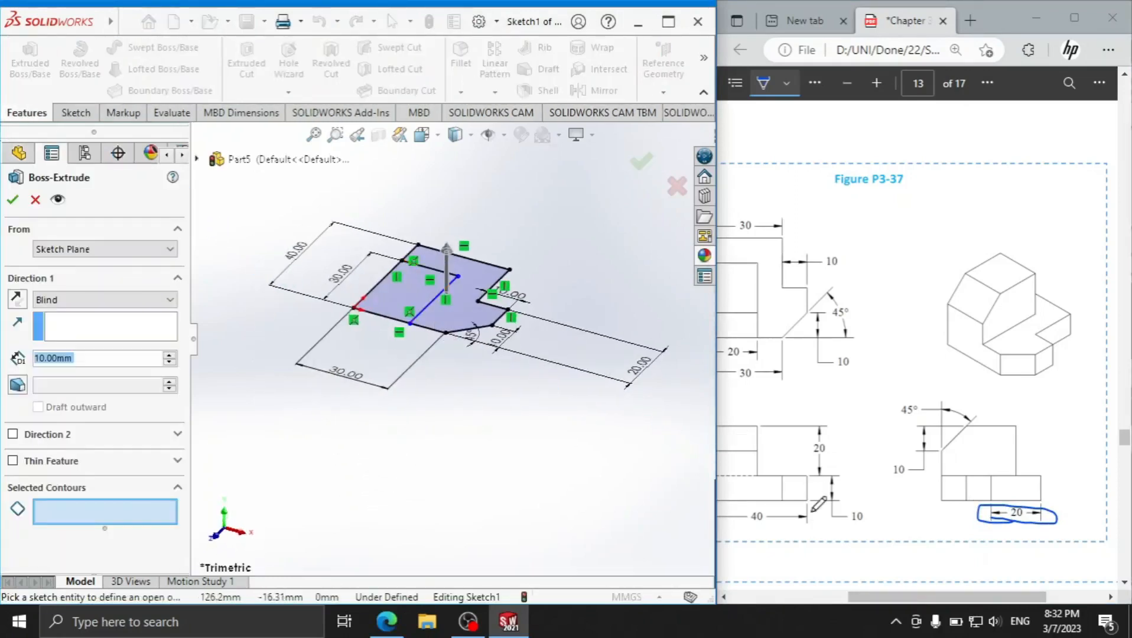
drag(900, 599, 843, 599)
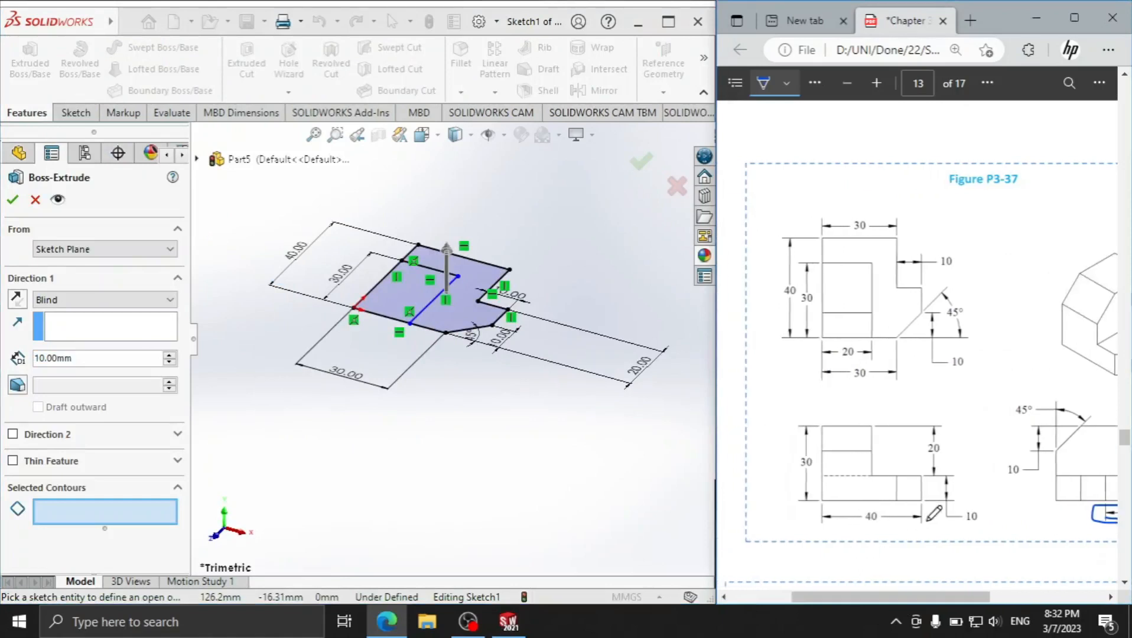
drag(929, 510, 986, 535)
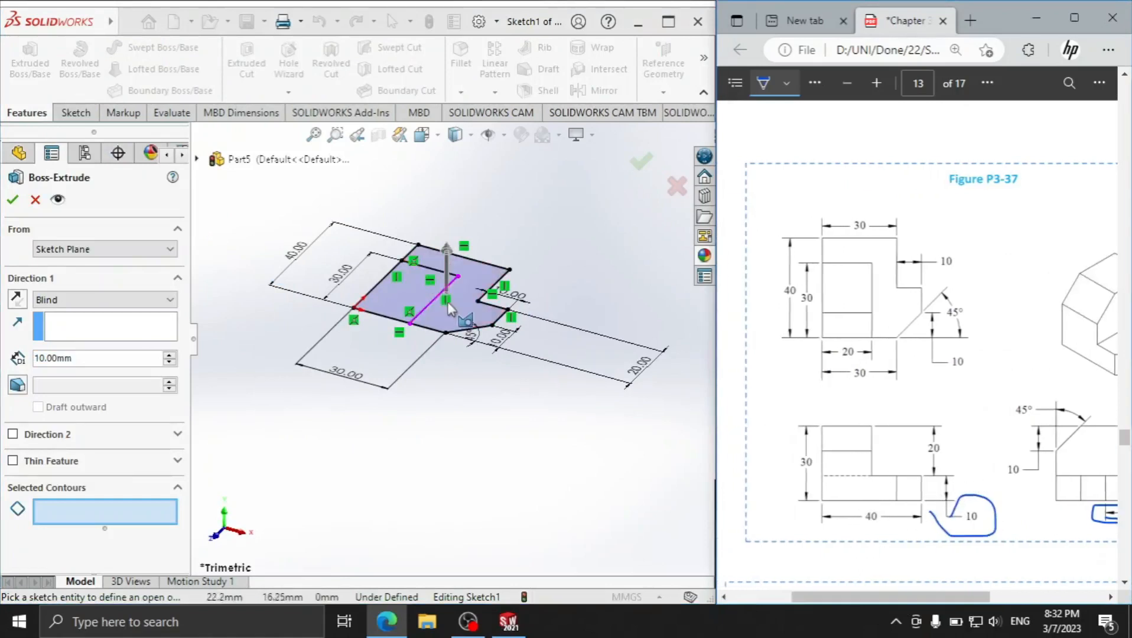
click(471, 318)
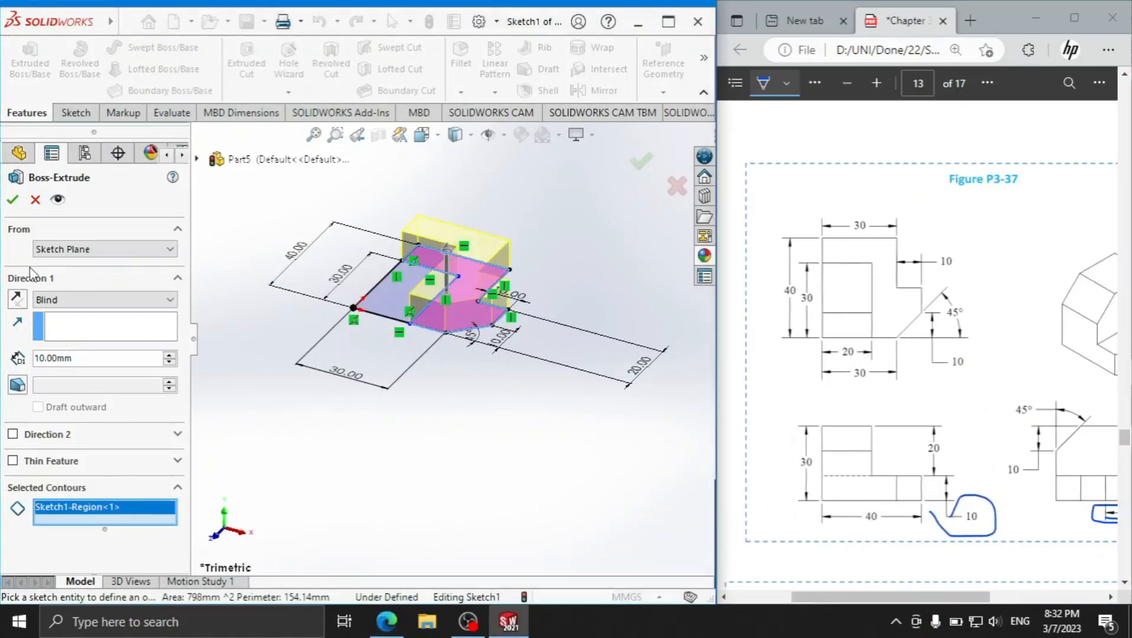
click(16, 201)
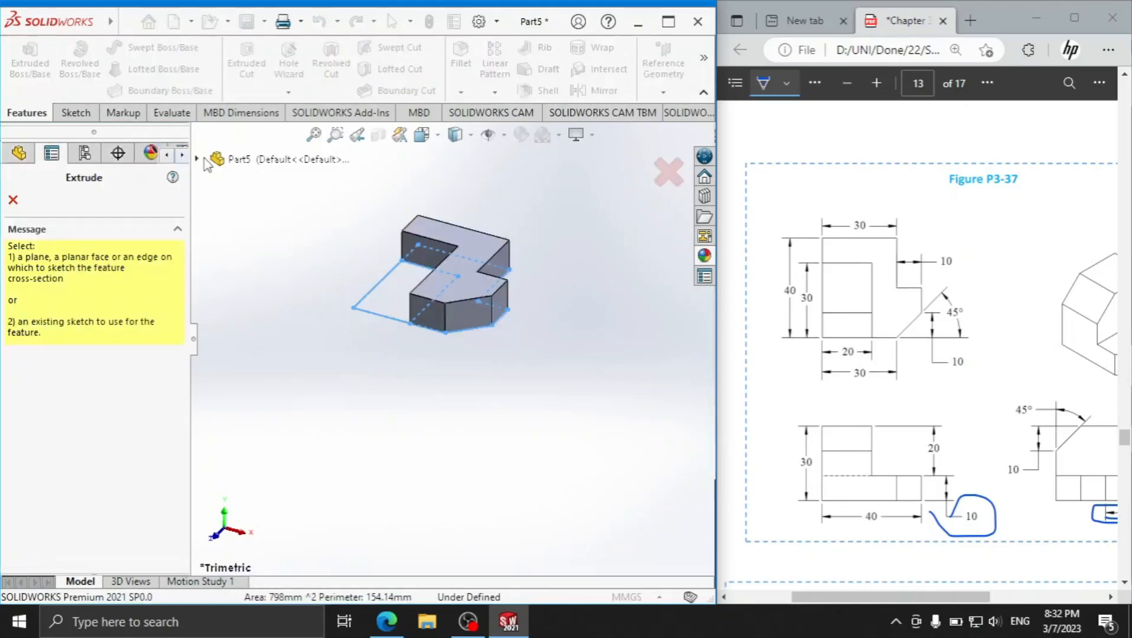
- Reuse the base sketch to extrude its inner rectangular region 30 mm, marking the overall height in the PDF
click(216, 343)
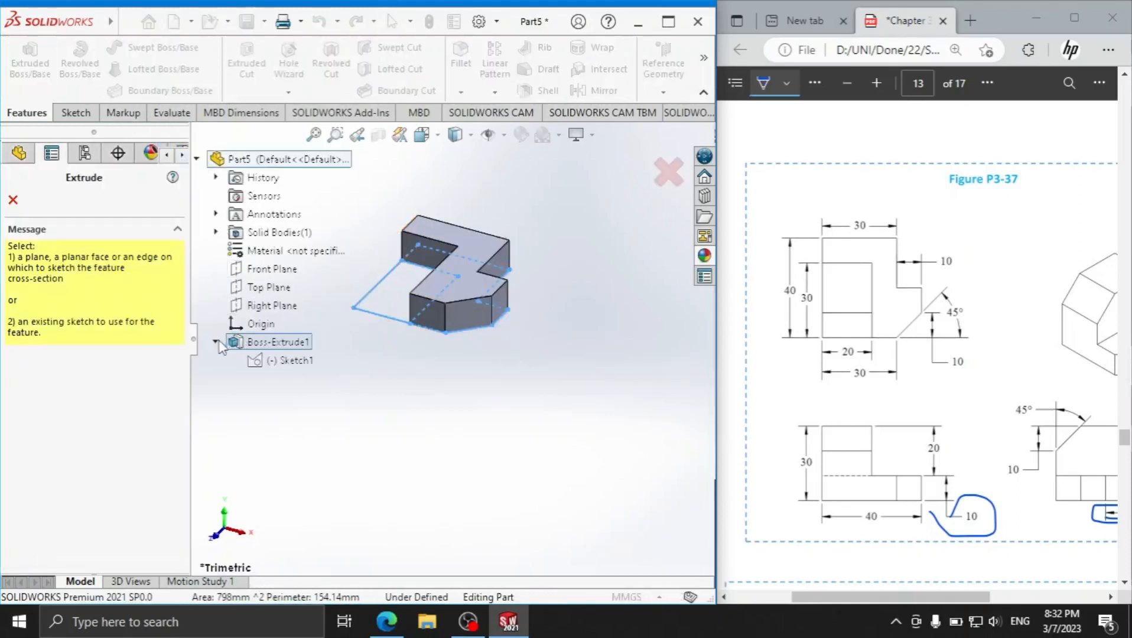
click(260, 362)
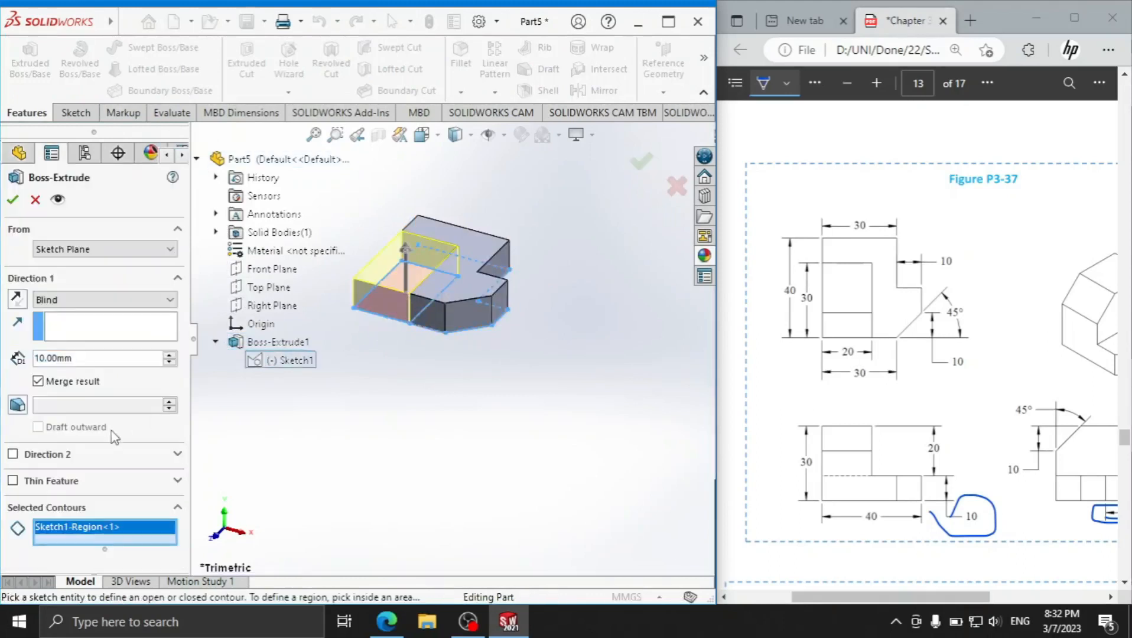
drag(794, 506, 810, 506)
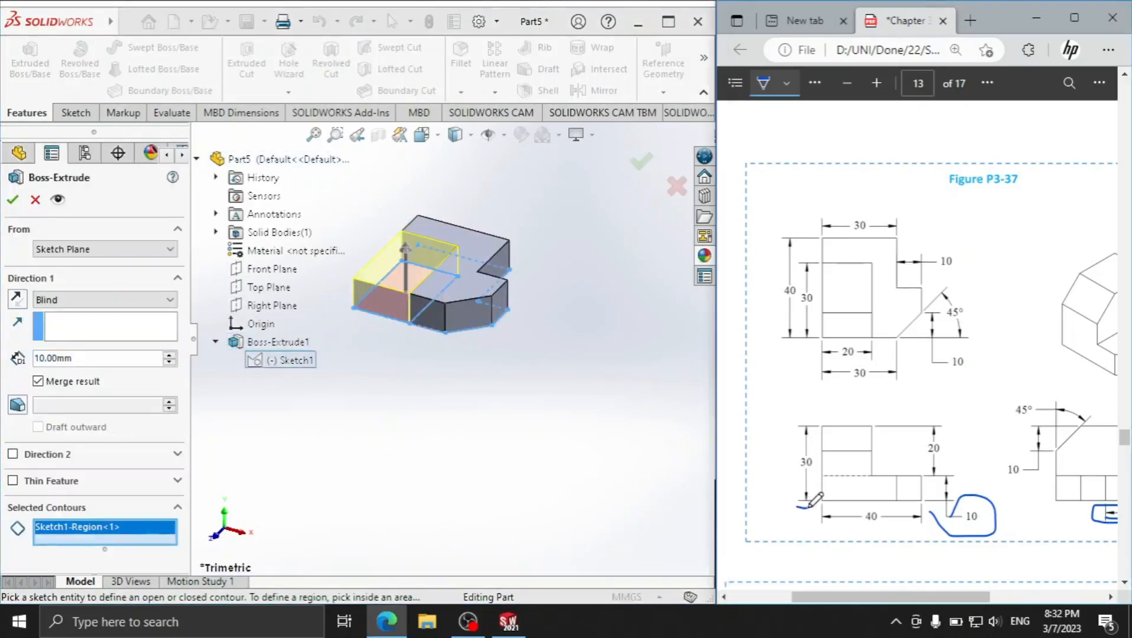
click(122, 357)
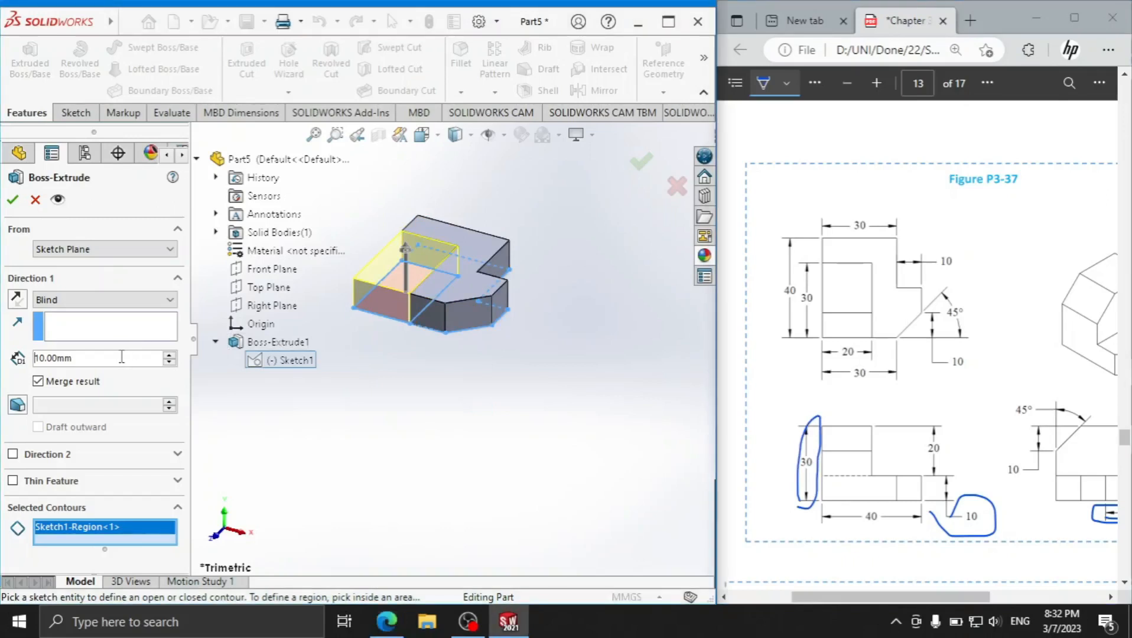
text(30)
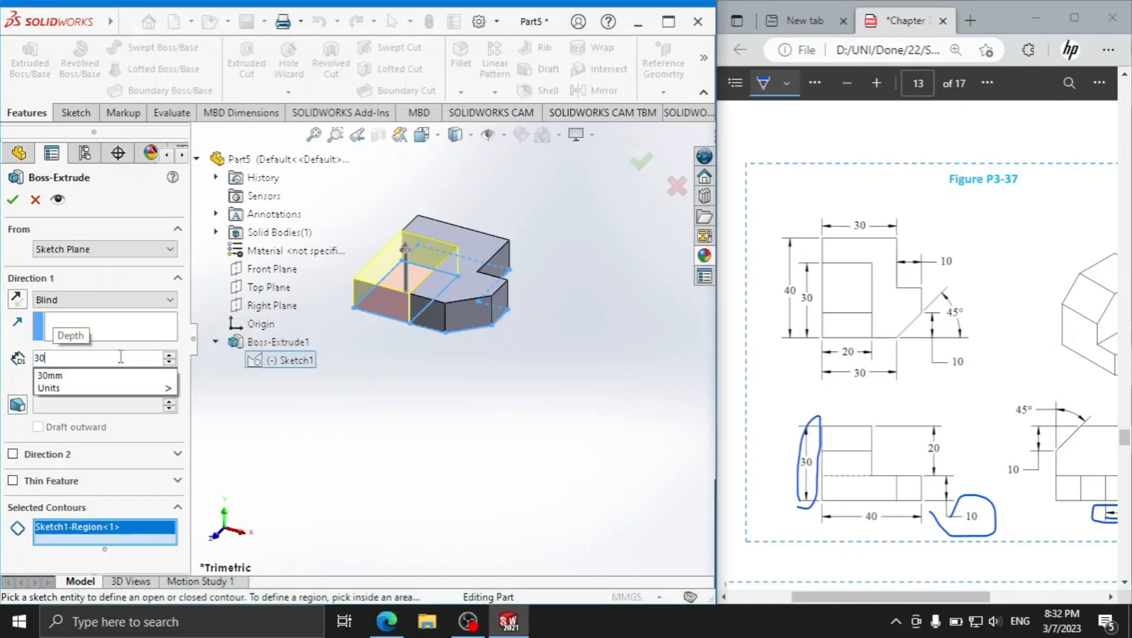
key(Return)
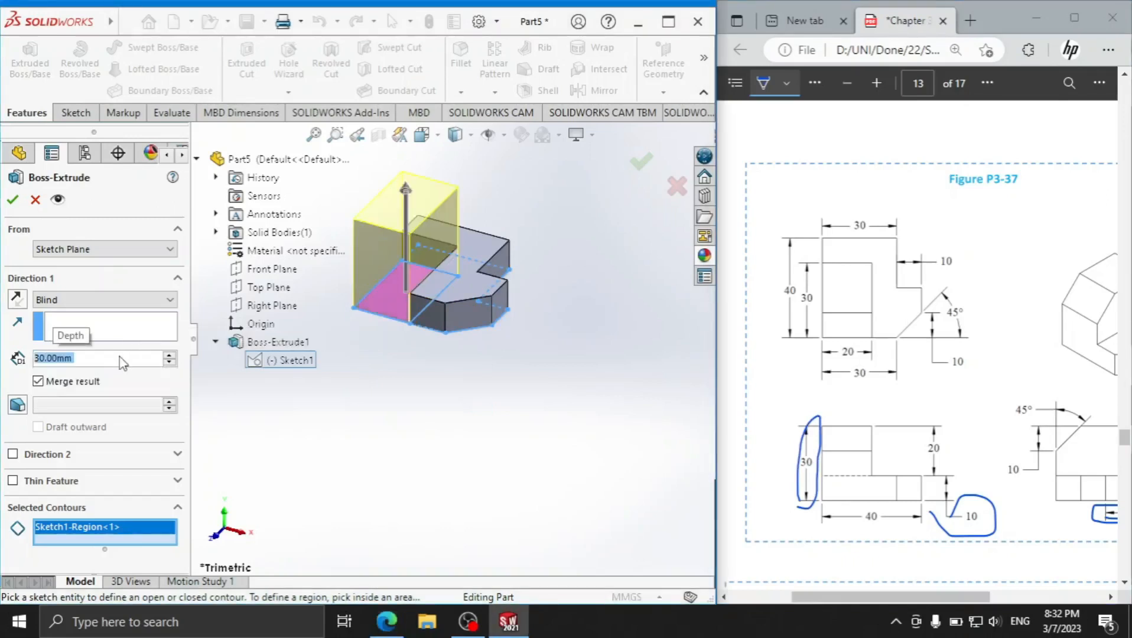
click(12, 201)
- Sketch a closed right triangle about 6 mm high in the upper outer corner of the tall block's inner side face
click(435, 248)
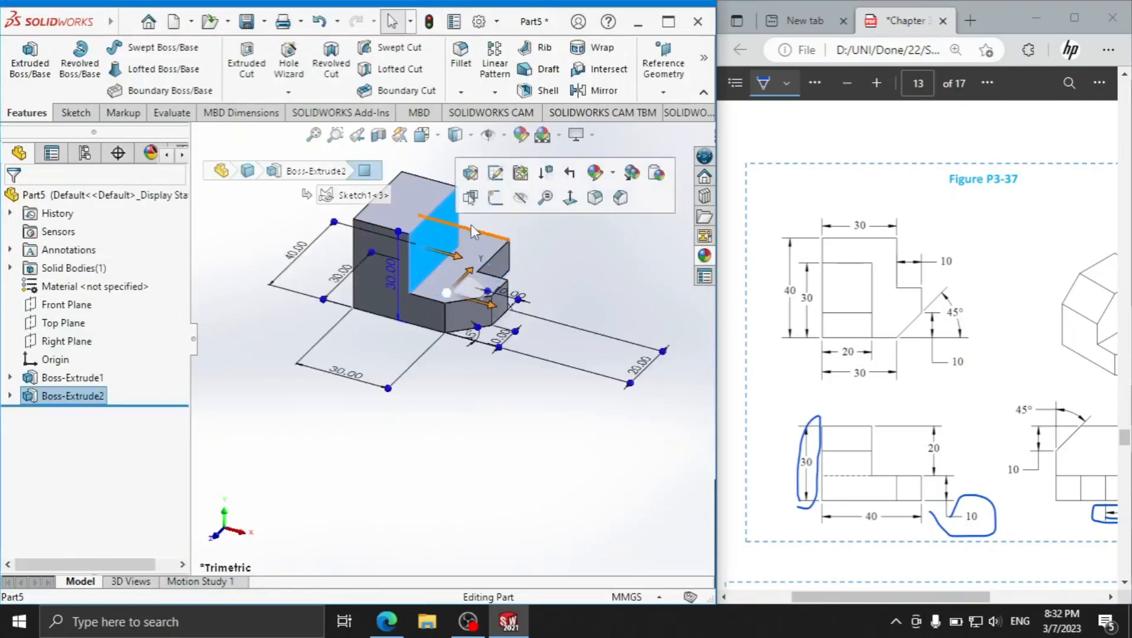
click(495, 201)
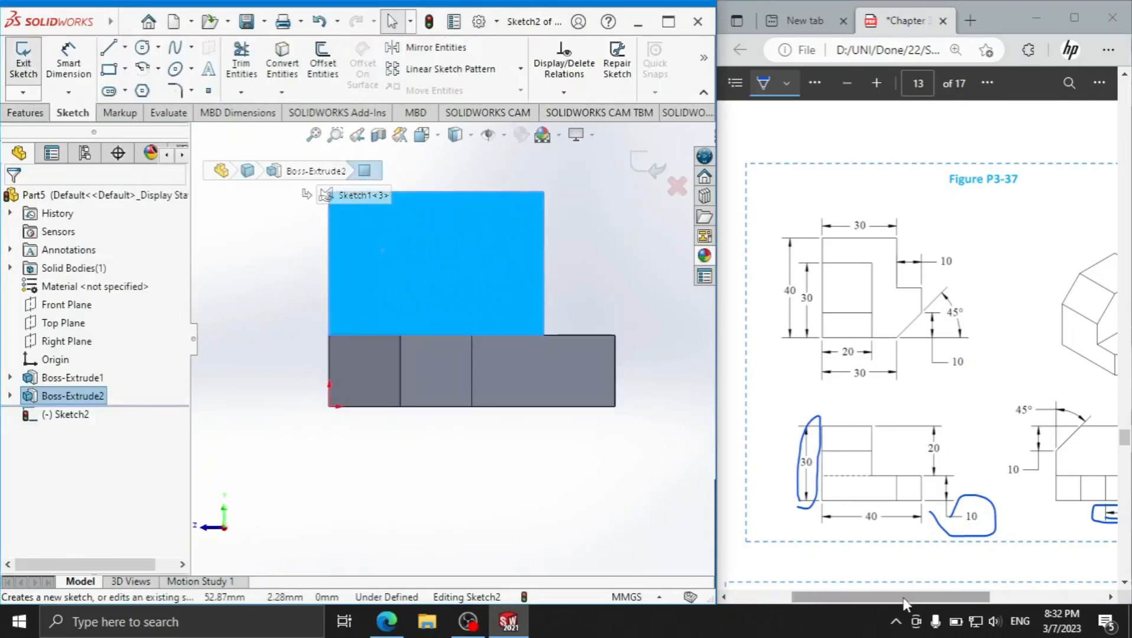
scroll(960, 532, right, 3)
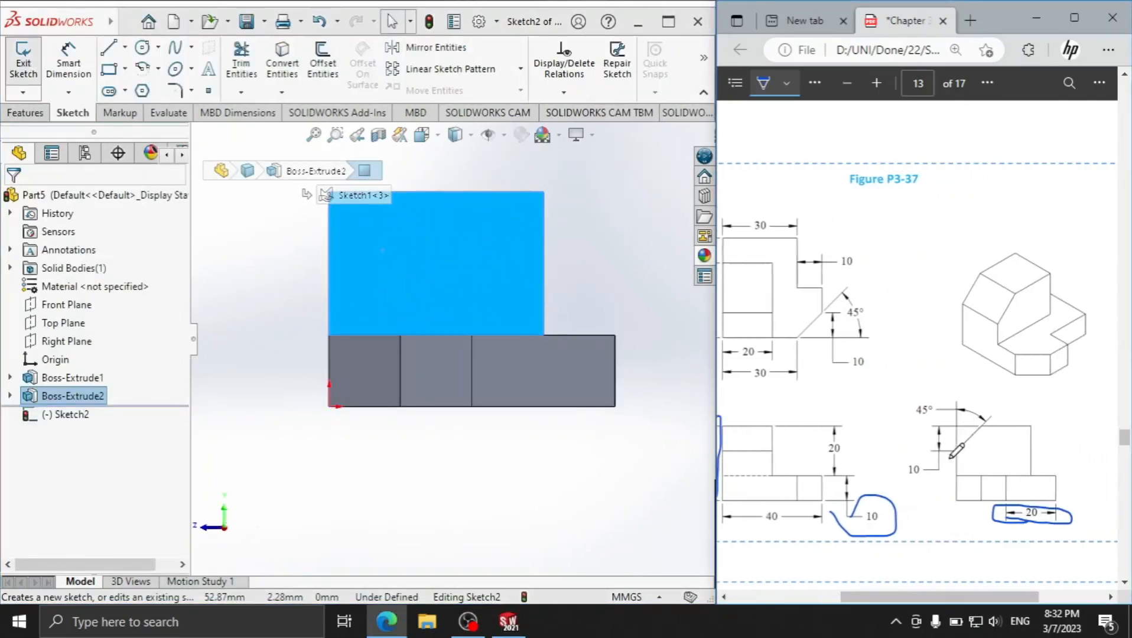
click(108, 47)
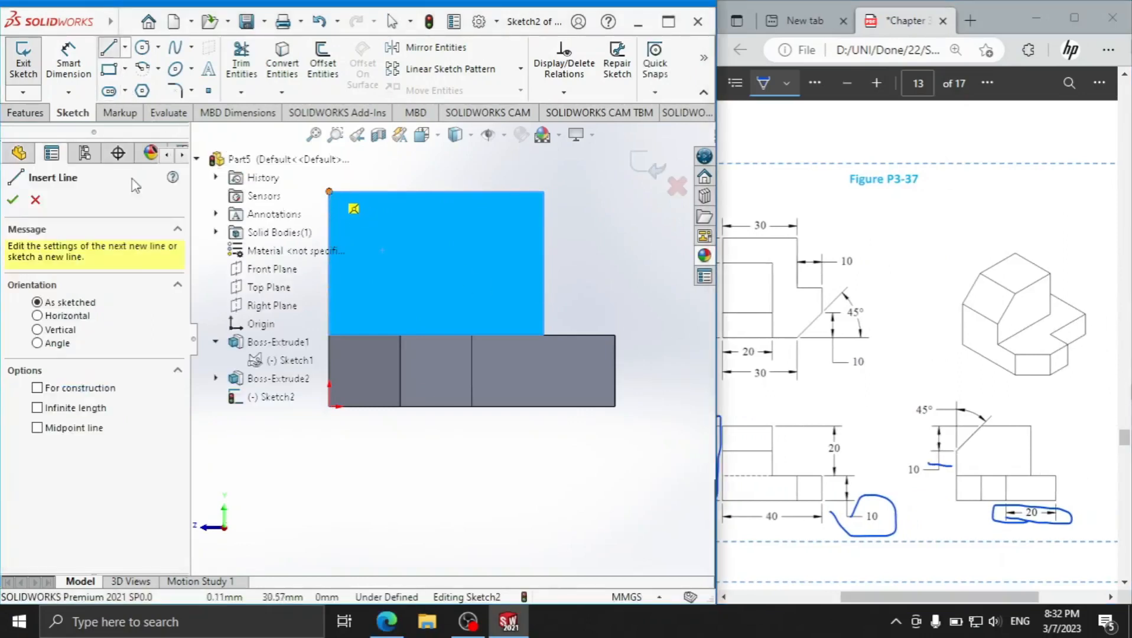
click(329, 192)
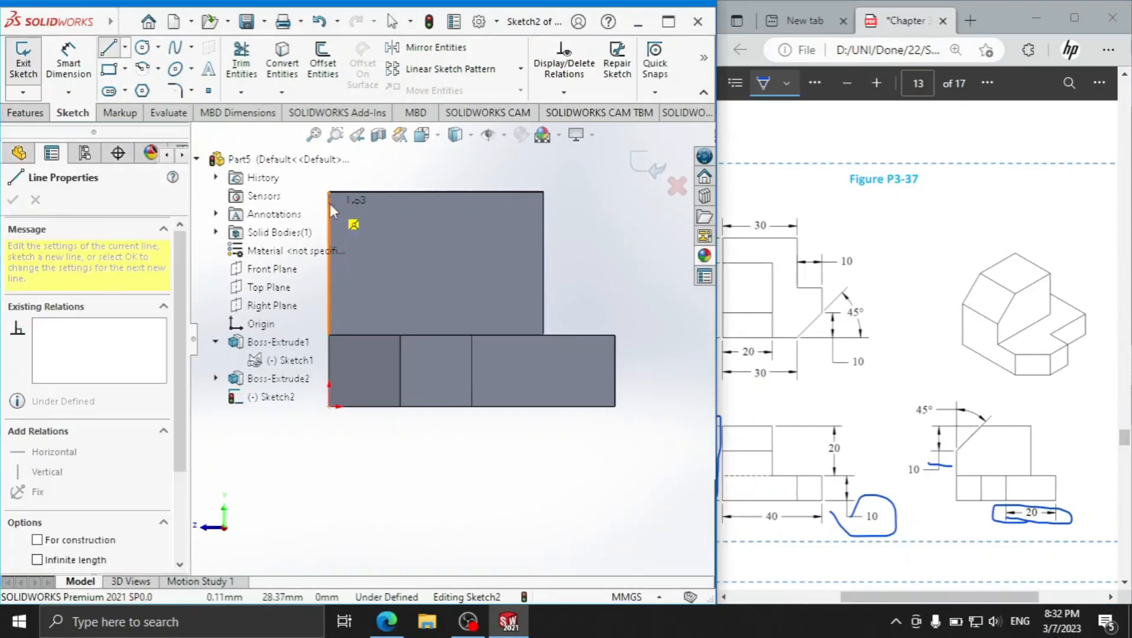
click(329, 237)
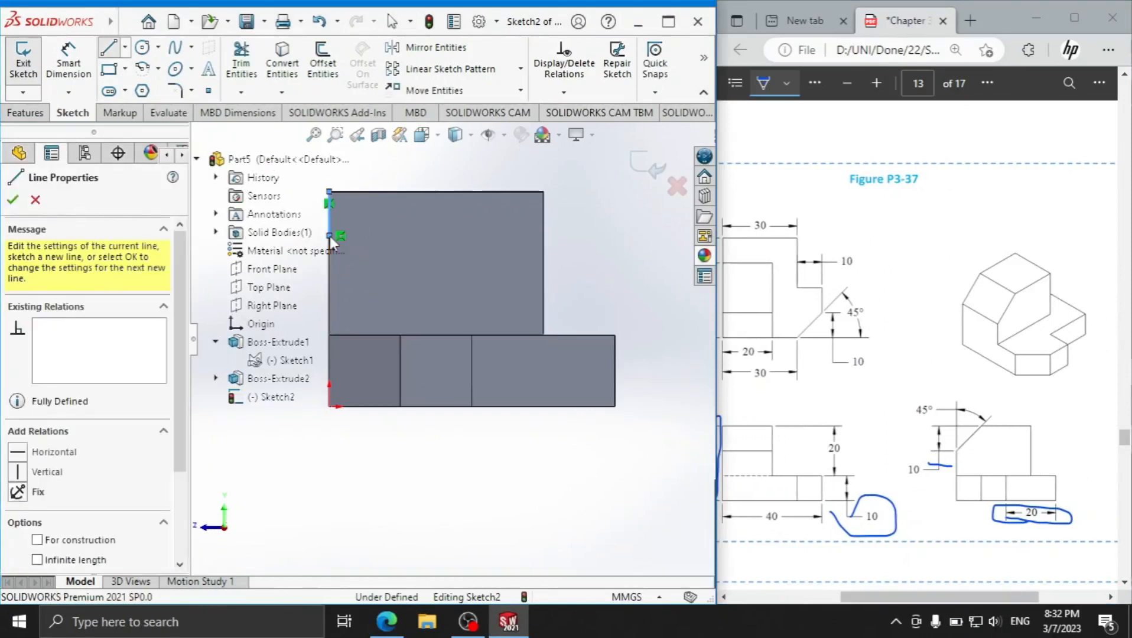
click(373, 192)
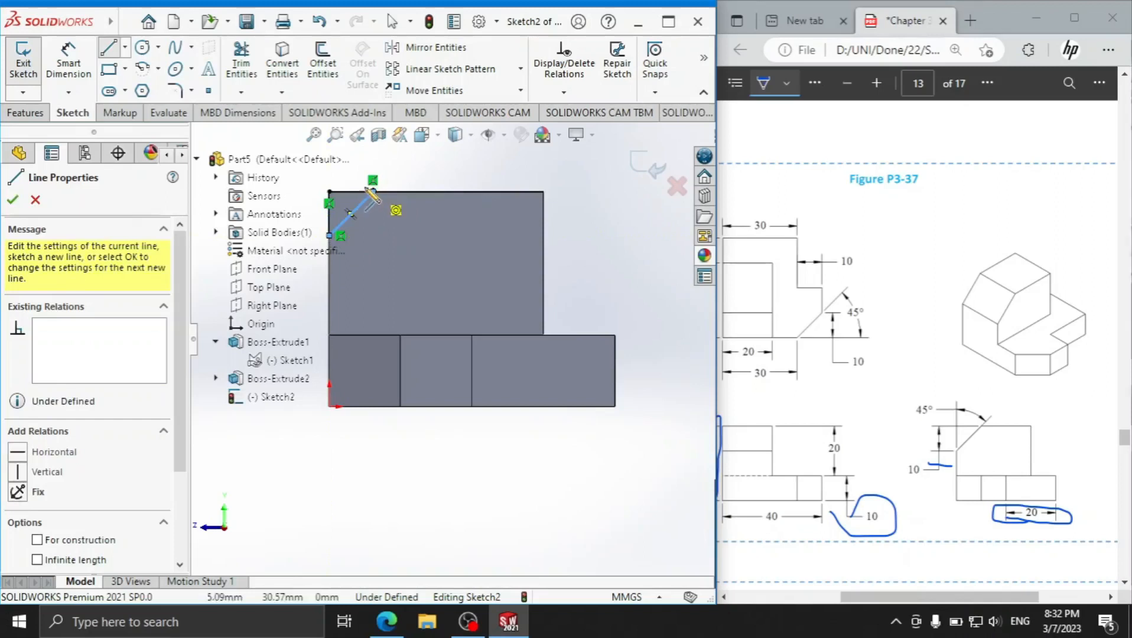
click(329, 191)
right_click(409, 172)
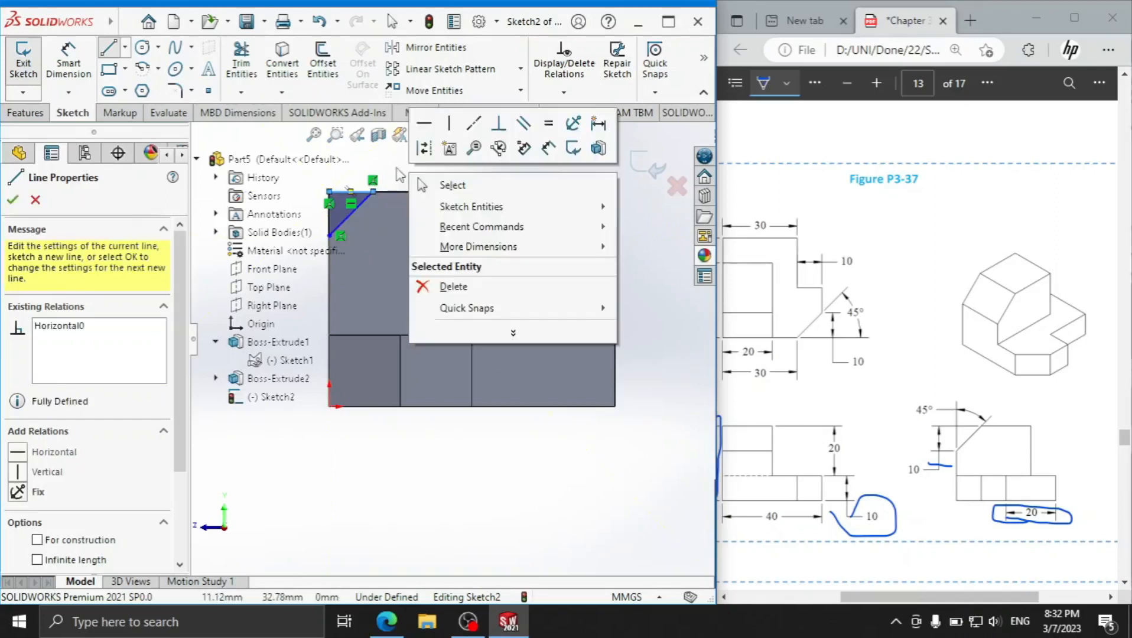
- Dimension the vertical distance from the triangle's top edge to its lower vertex as 10 mm
click(69, 59)
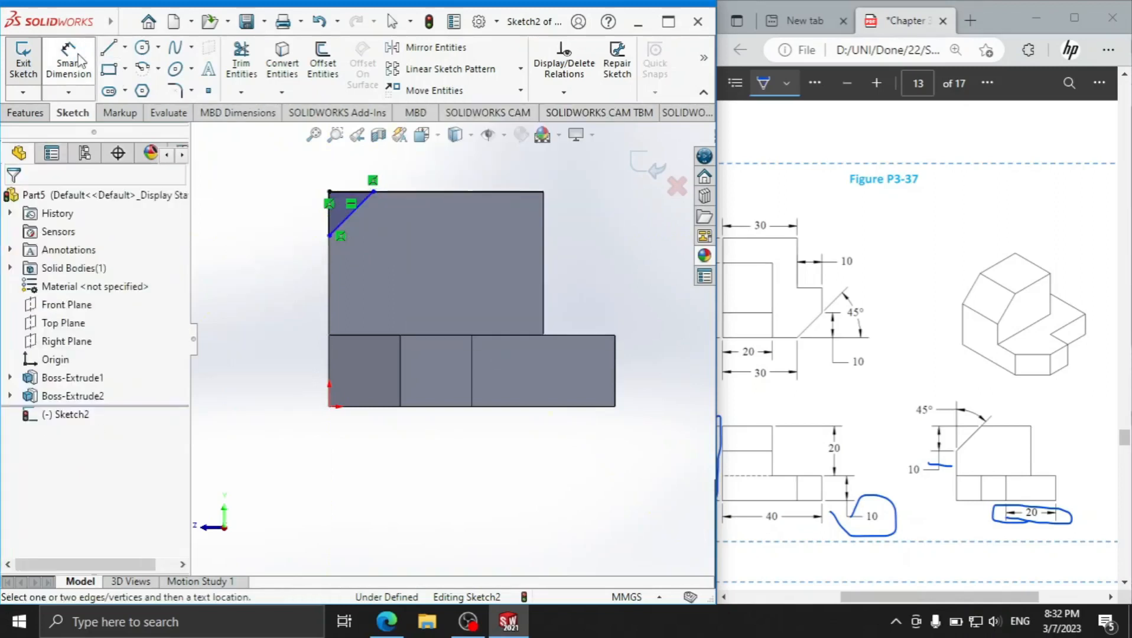
click(345, 192)
click(331, 234)
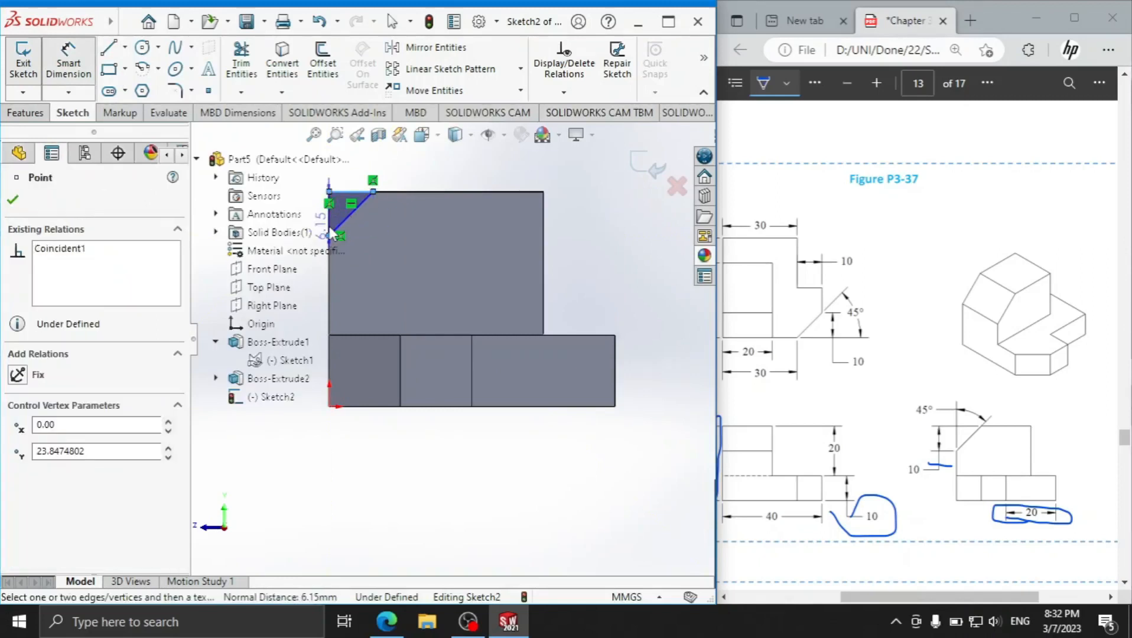
scroll(388, 260, down, 2)
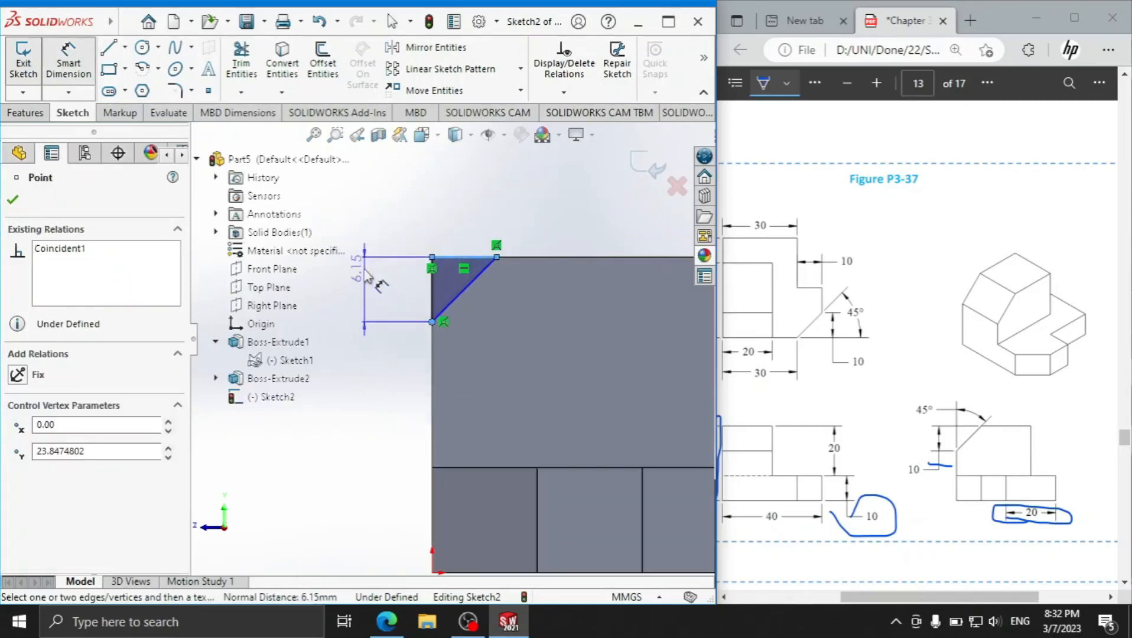
click(385, 289)
text(10)
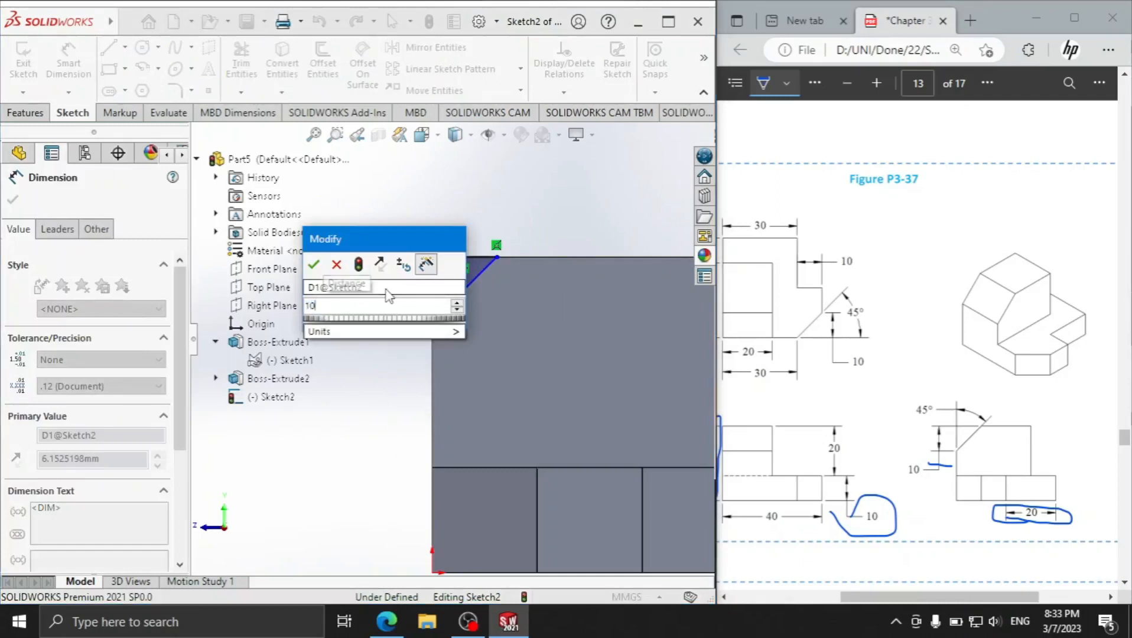
key(Return)
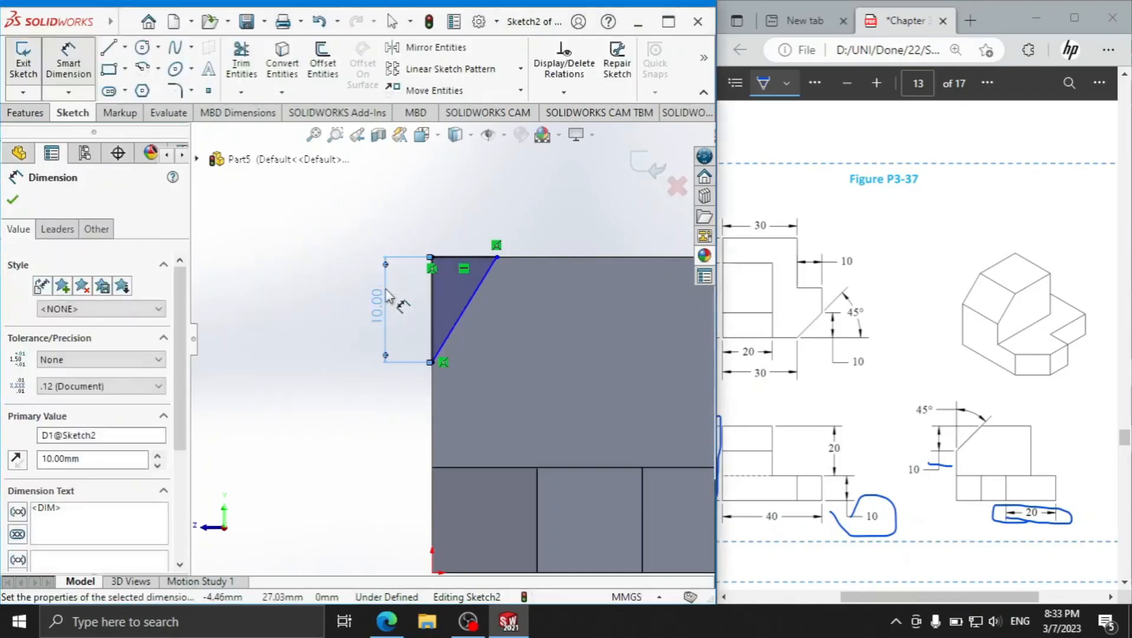
- Dimension the angle between the triangle's vertical leg and its sloped side as 45°
click(433, 308)
click(453, 319)
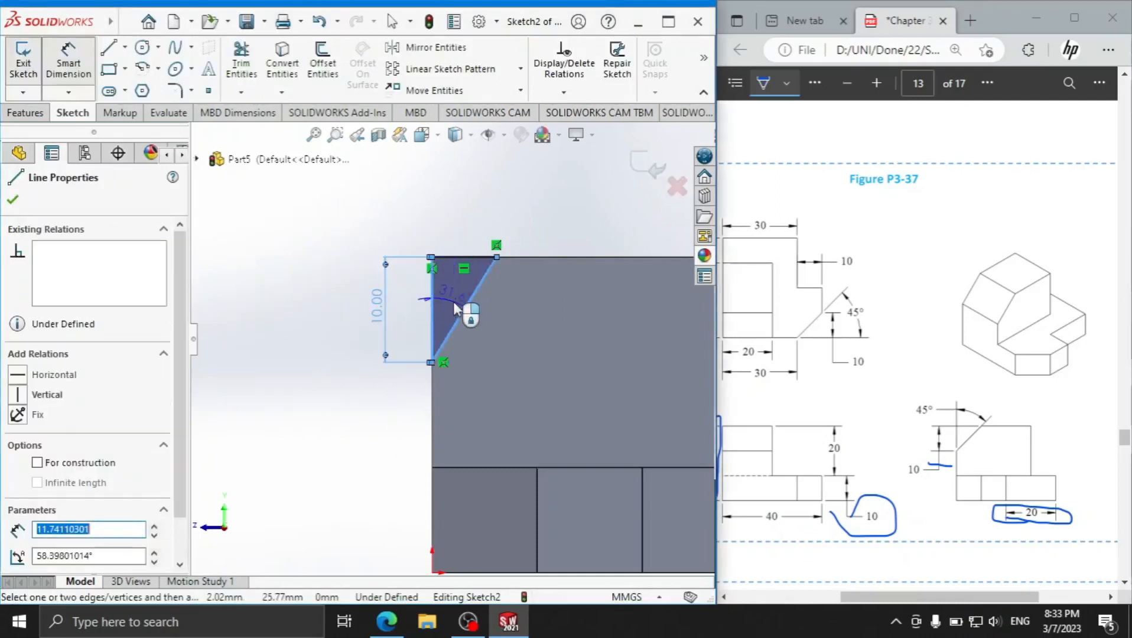
click(453, 301)
text(45)
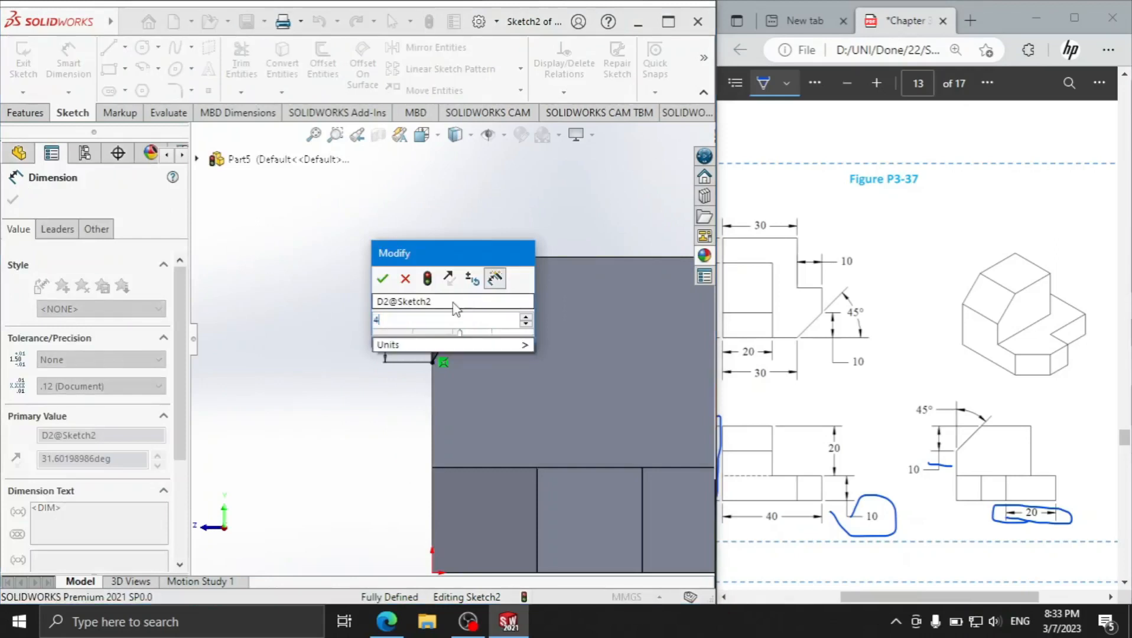
key(Return)
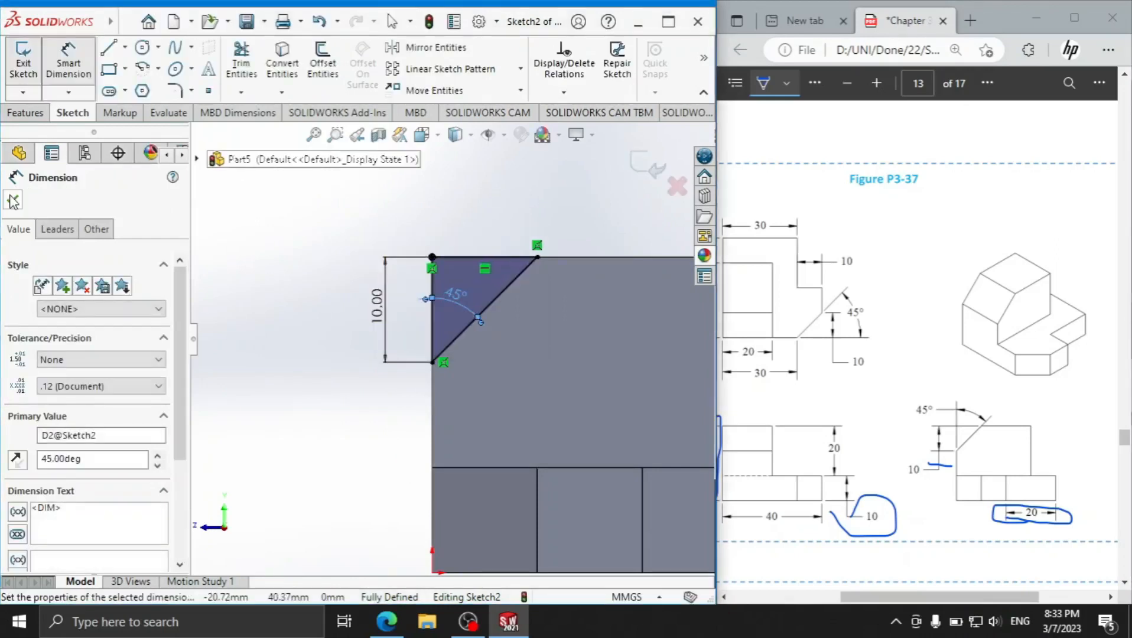
click(13, 201)
- Cut-extrude the triangle through the tall block with a blind depth of 30 mm
click(25, 112)
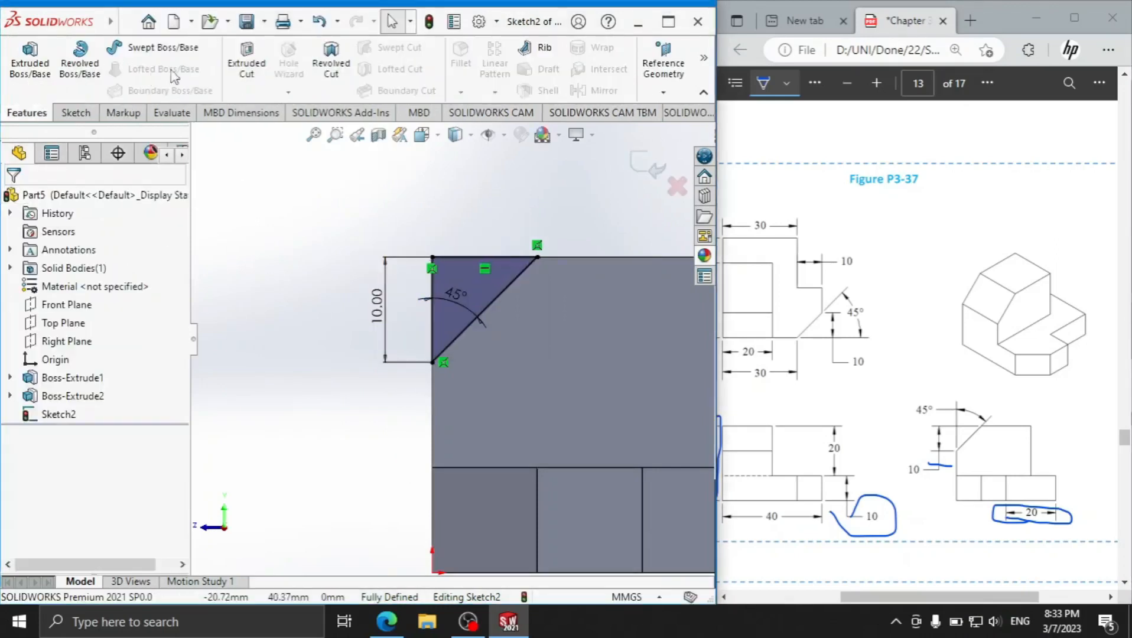
click(244, 66)
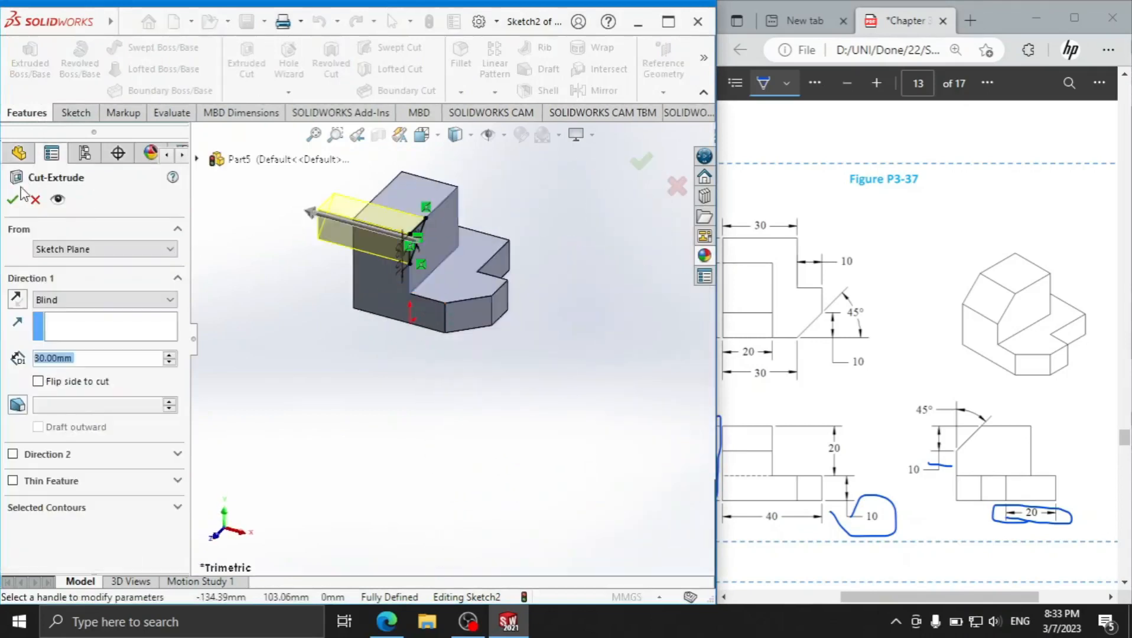
click(13, 199)
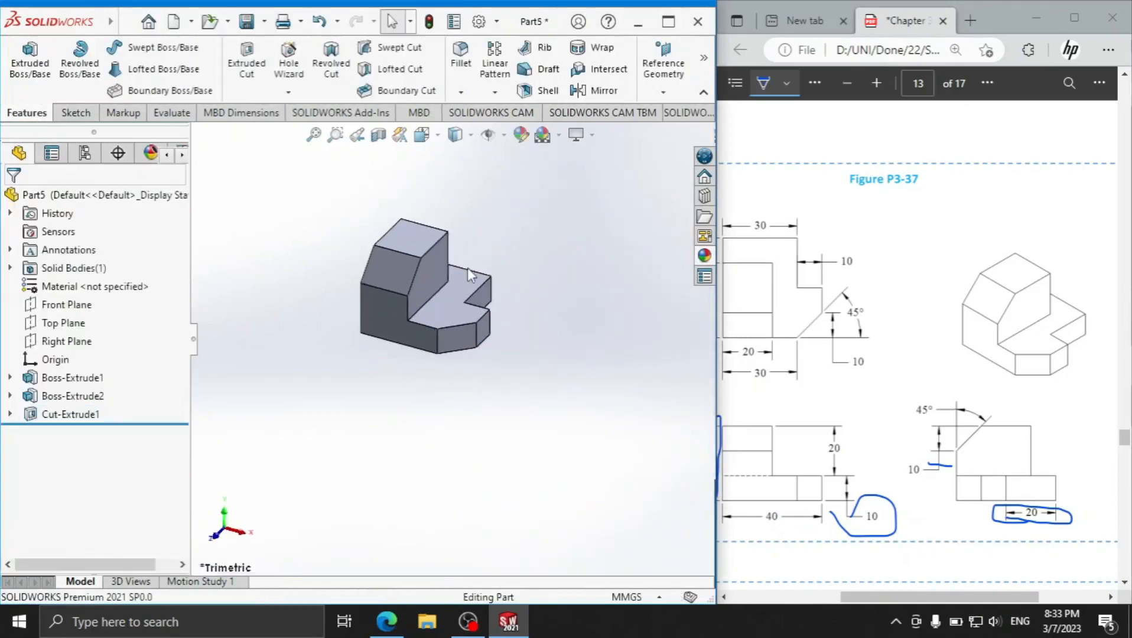
- Sketch Figure P3-38's closed outline on the new part's Top Plane, with a slanted right side, a lower-left notch and a left edge about 62 mm long
scroll(425, 243, down, 5)
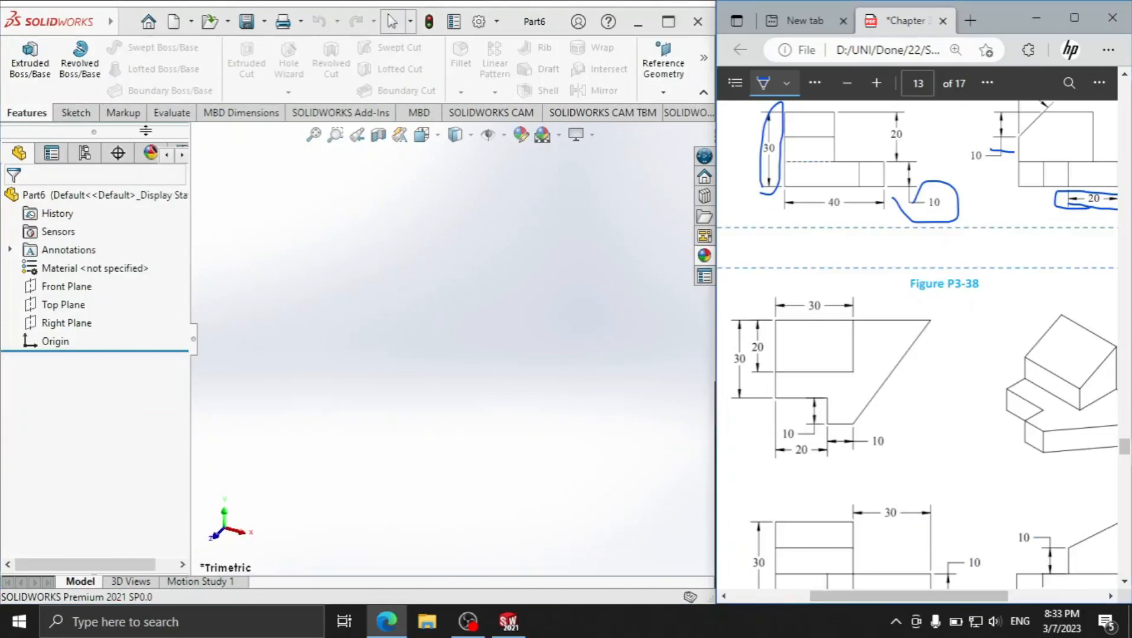
click(76, 112)
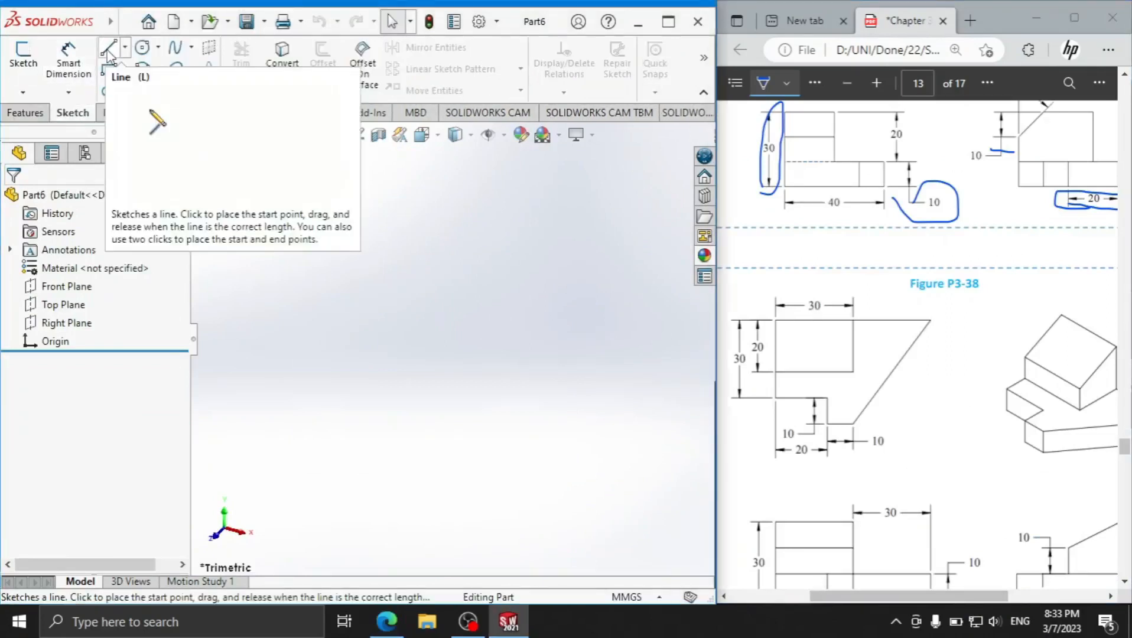
click(108, 52)
click(325, 336)
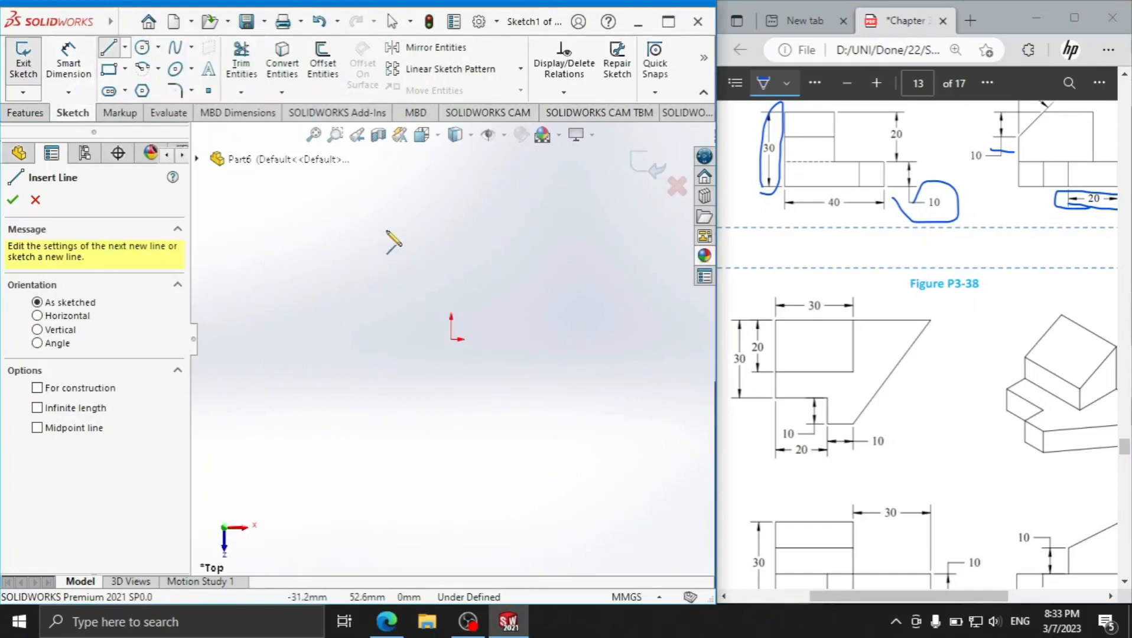
click(382, 229)
click(637, 229)
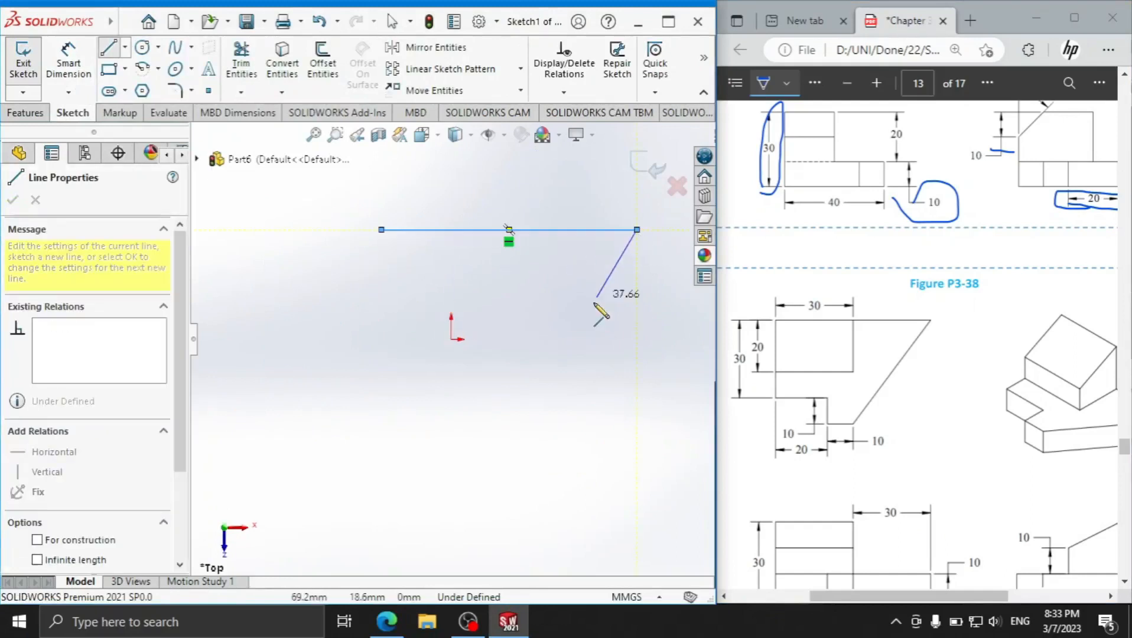
click(543, 398)
click(485, 398)
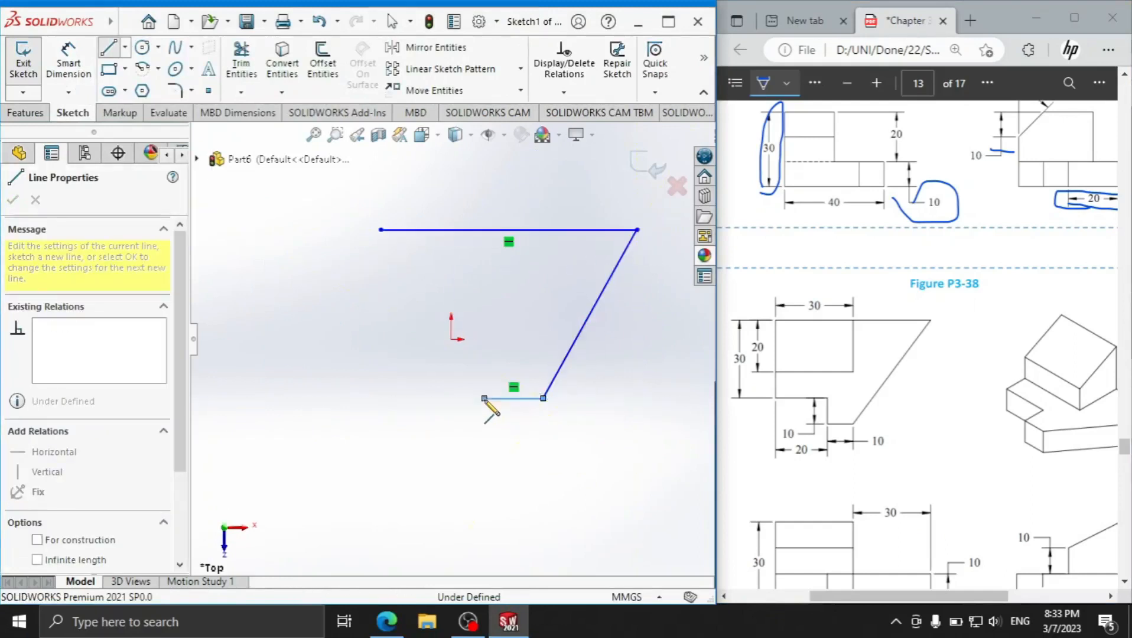
click(484, 358)
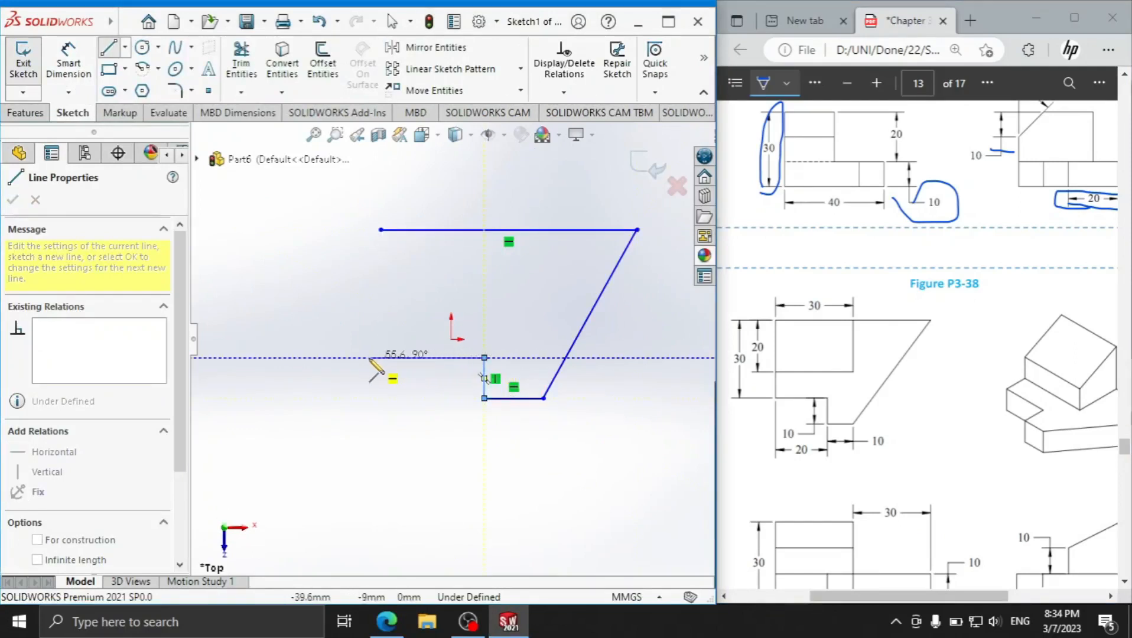
click(381, 358)
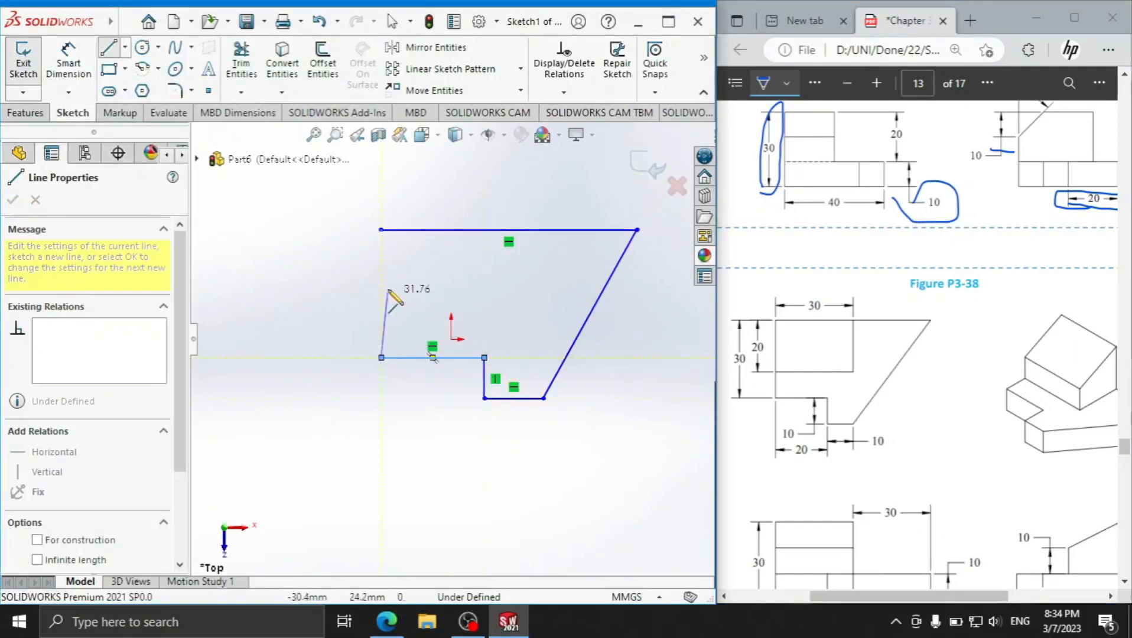
click(381, 230)
- Draw a corner rectangle about 50 by 28 mm inside the outline, starting from its top-left corner
click(109, 69)
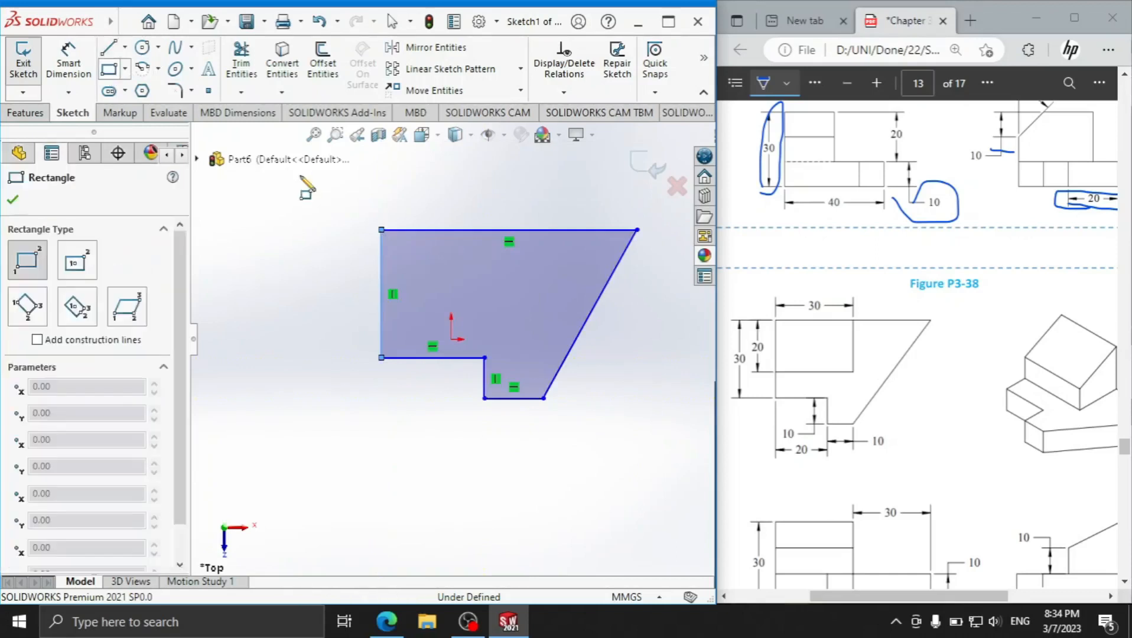
click(382, 230)
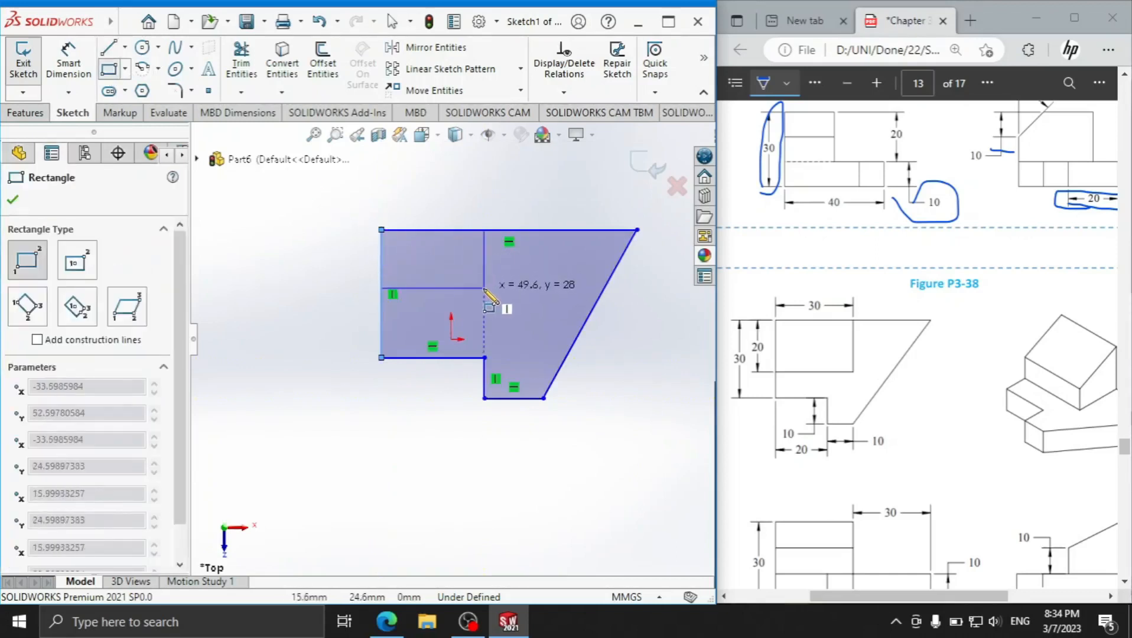
click(486, 288)
key(Escape)
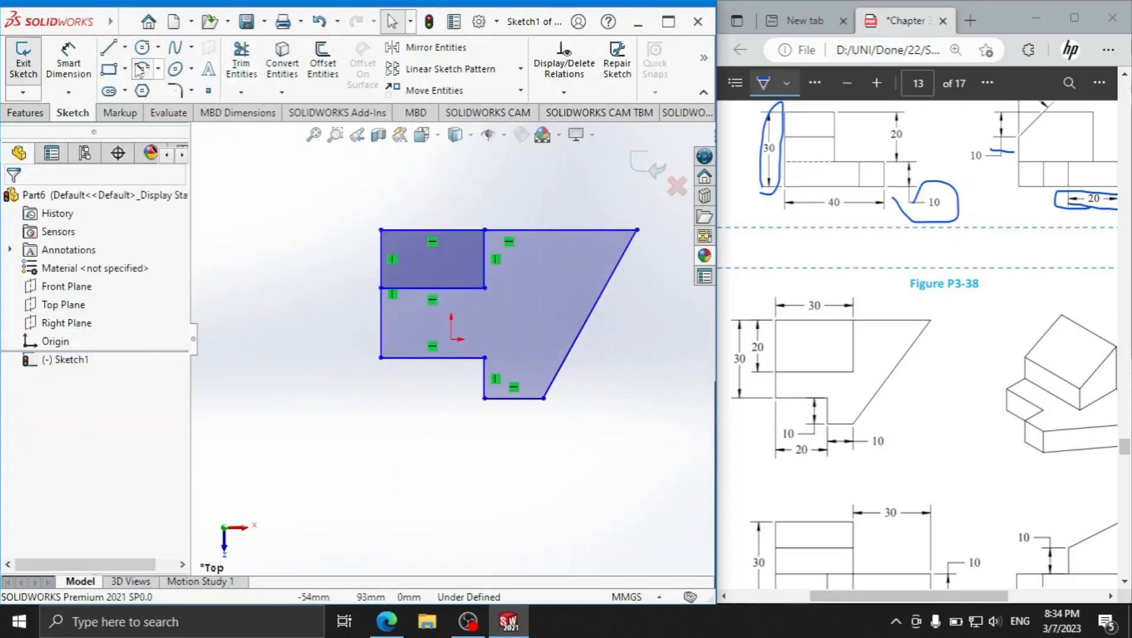
- Dimension the outline's left vertical edge as 30 mm
click(80, 57)
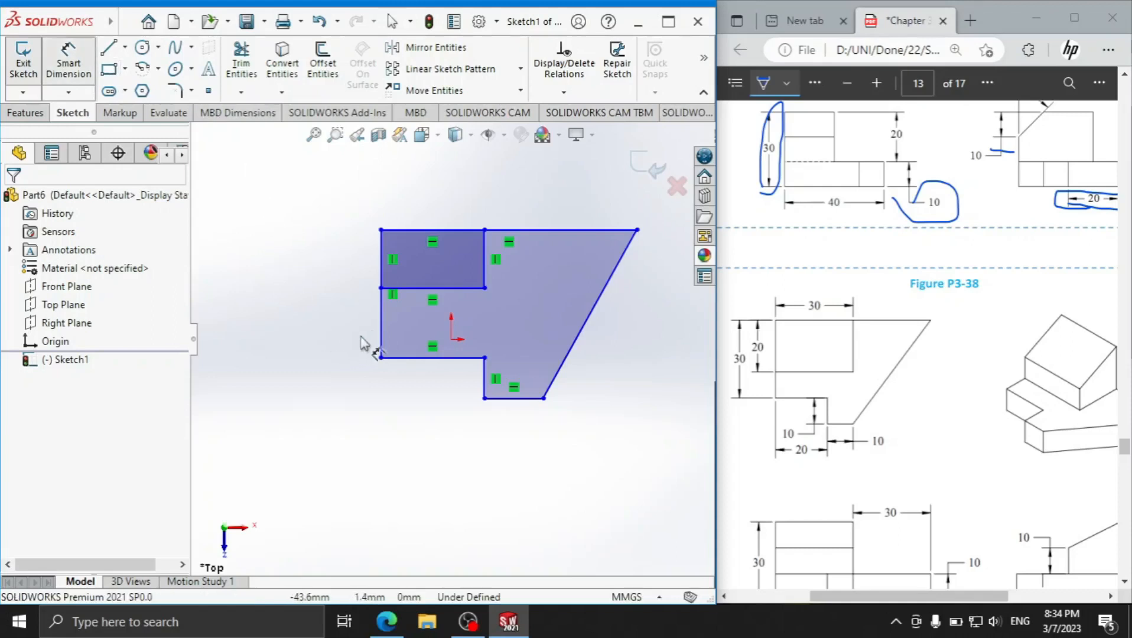
click(383, 332)
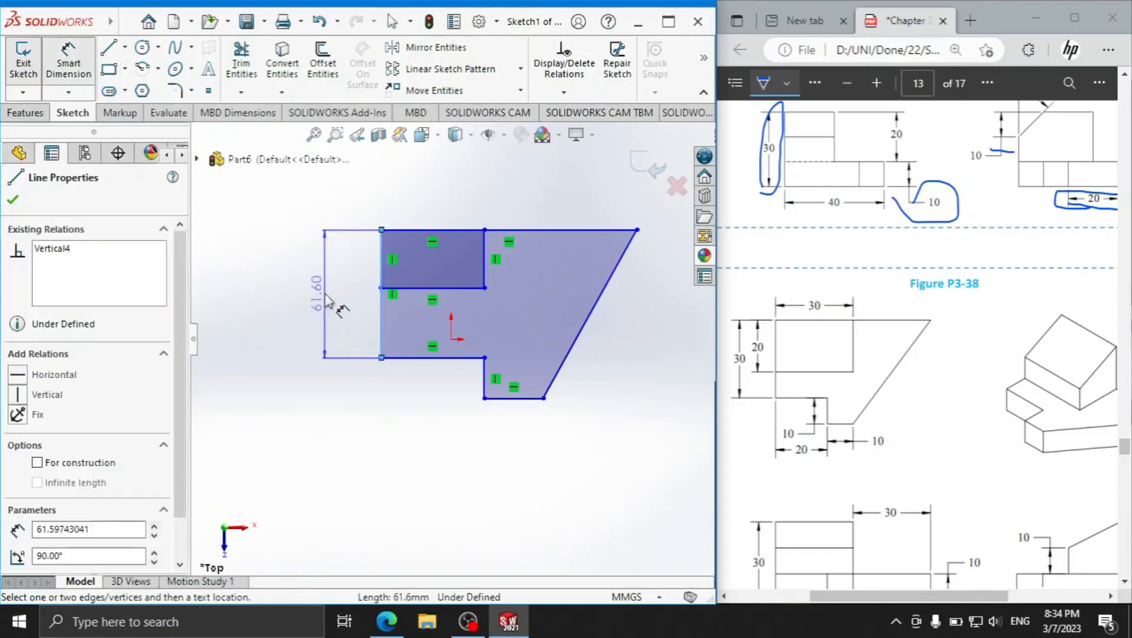
click(326, 301)
text(30)
key(Return)
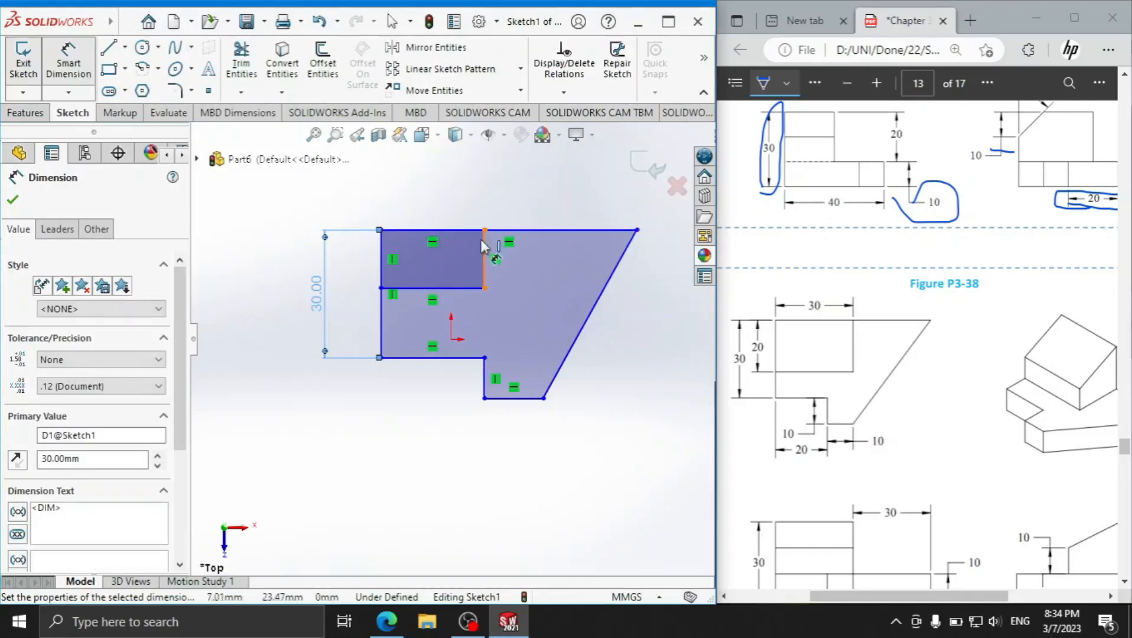
- Dimension the inner rectangle's top edge as 30 mm
click(443, 230)
click(441, 212)
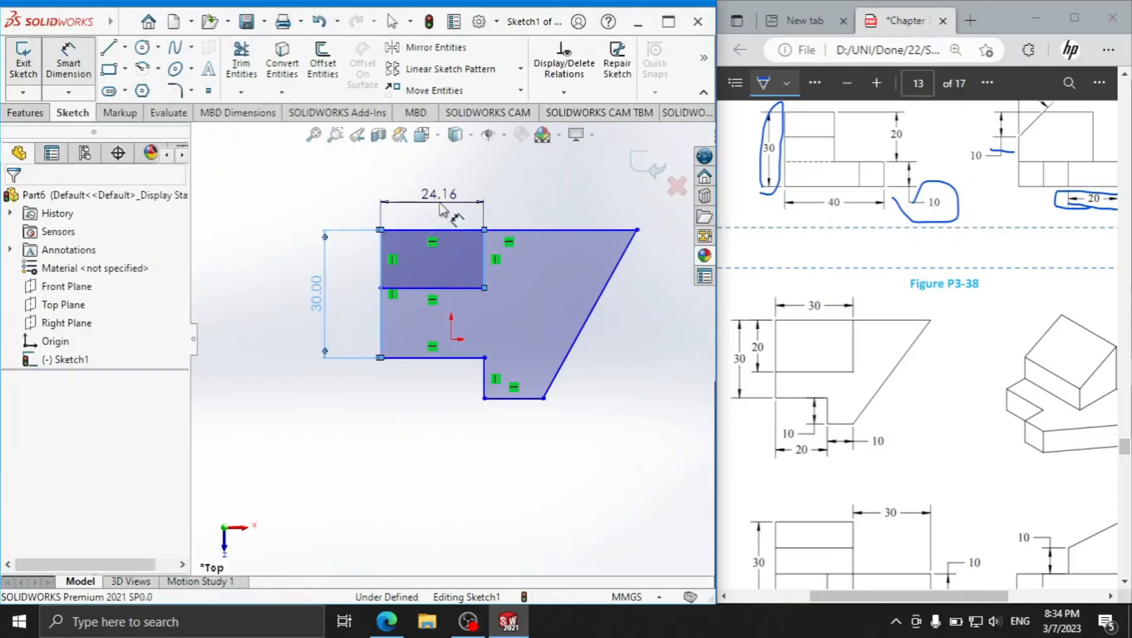
text(30)
key(Return)
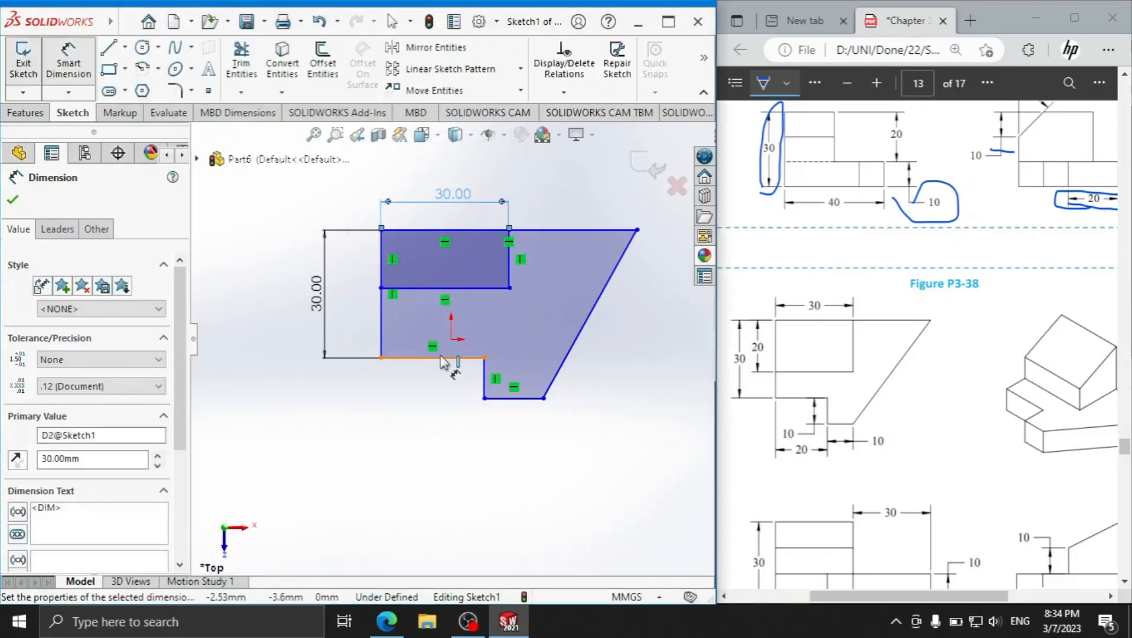
- Dimension the horizontal edge above the outline's lower-left notch as 20 mm
click(440, 358)
click(442, 458)
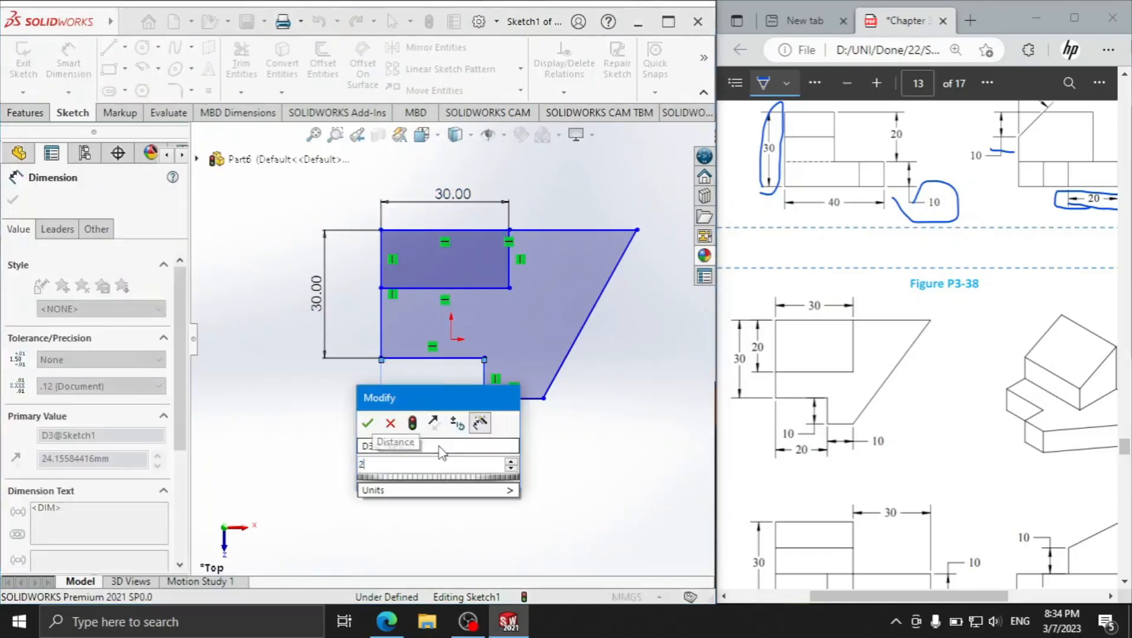
text(20)
key(Return)
- Dimension the outline's bottom horizontal edge as 10 mm
click(506, 399)
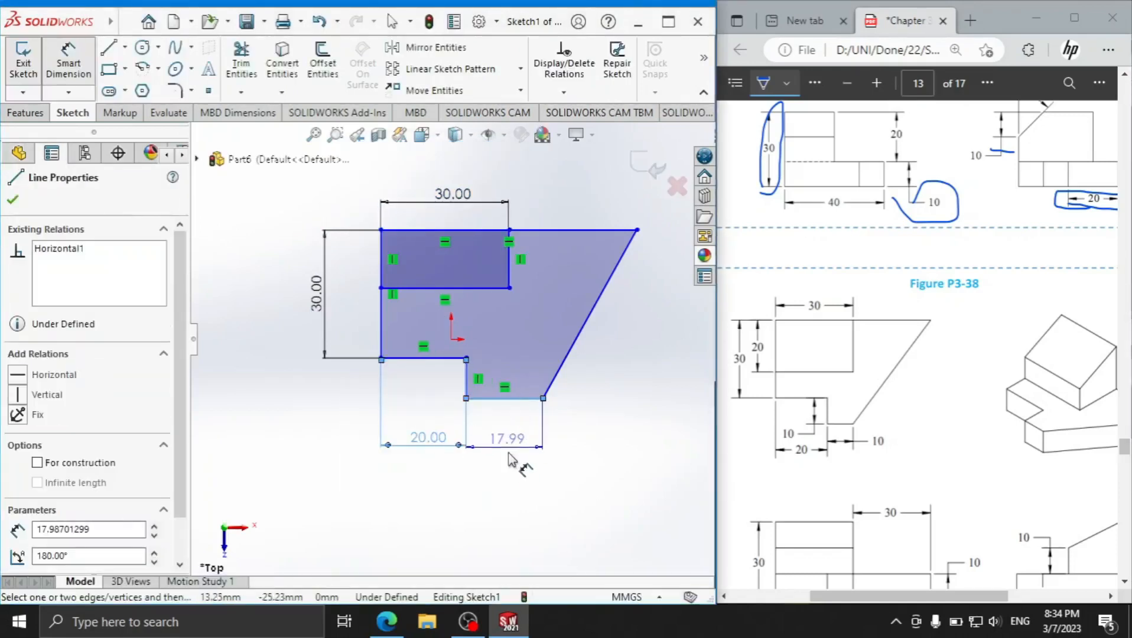
click(514, 472)
text(1)
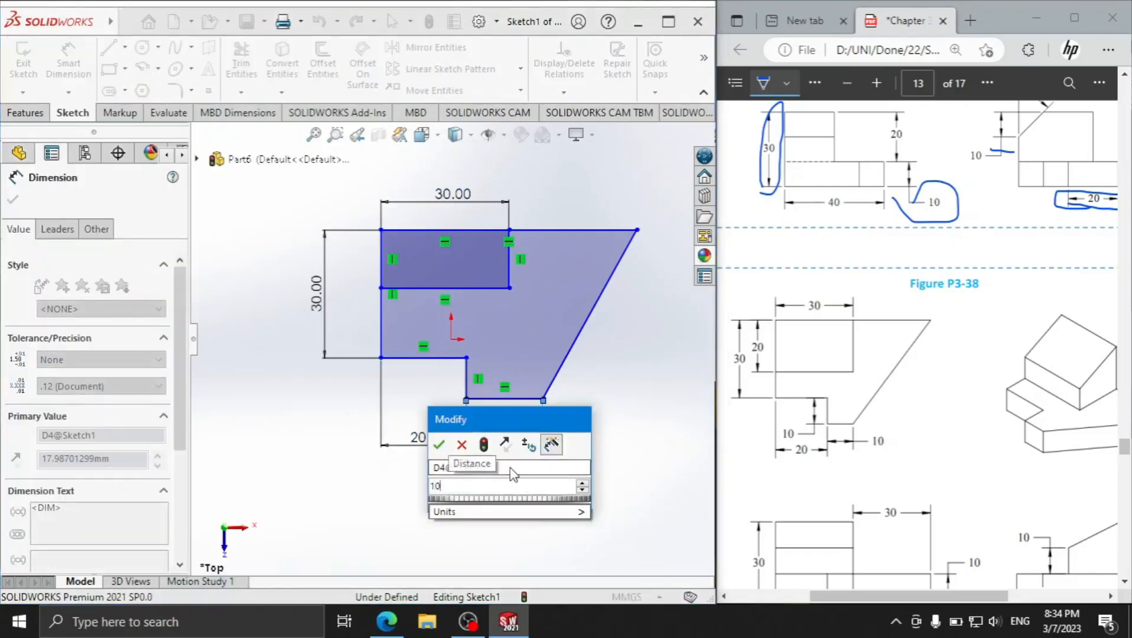
text(0)
key(Return)
- Dimension the notch's vertical edge as 10 mm
click(466, 378)
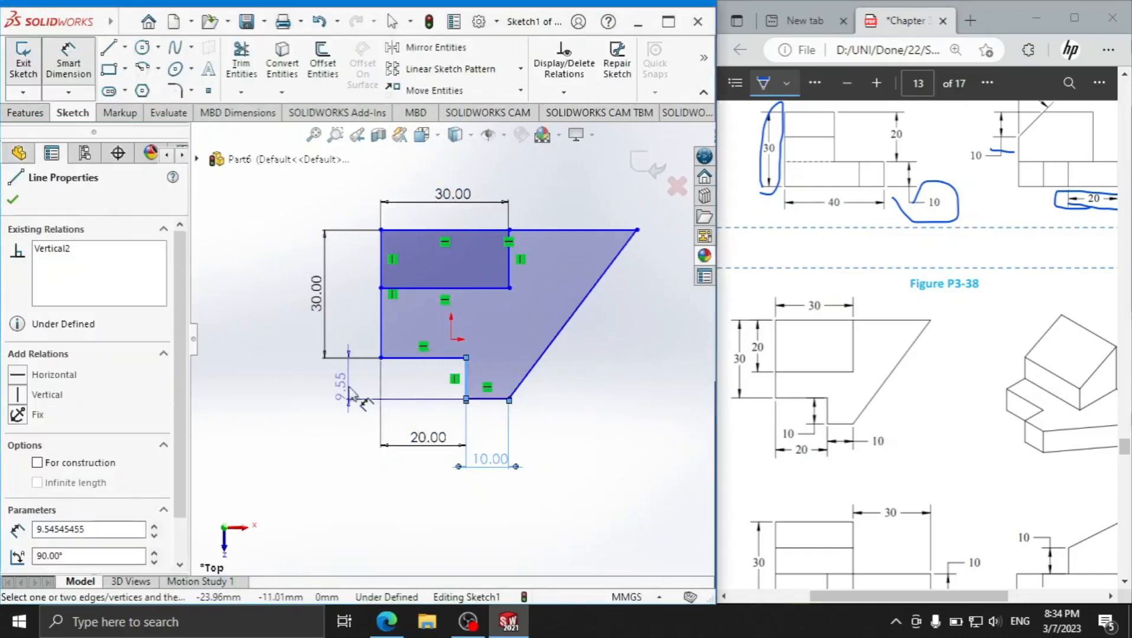
click(349, 393)
text(10)
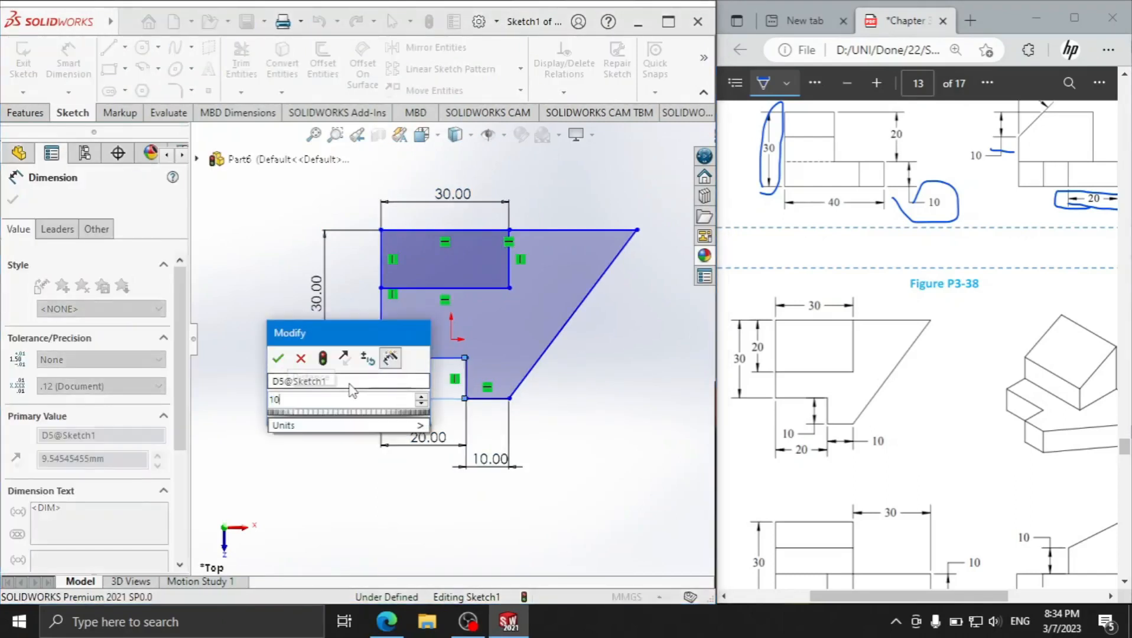
key(Return)
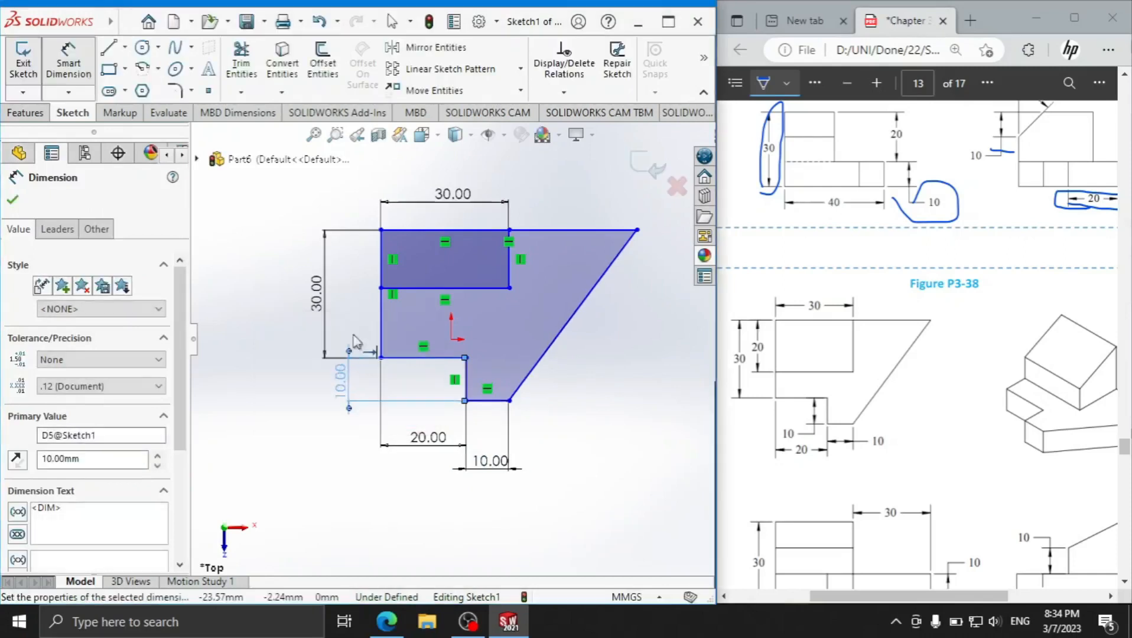
- Dimension the inner rectangle's height between its top and bottom edges as 20 mm
click(394, 288)
click(405, 231)
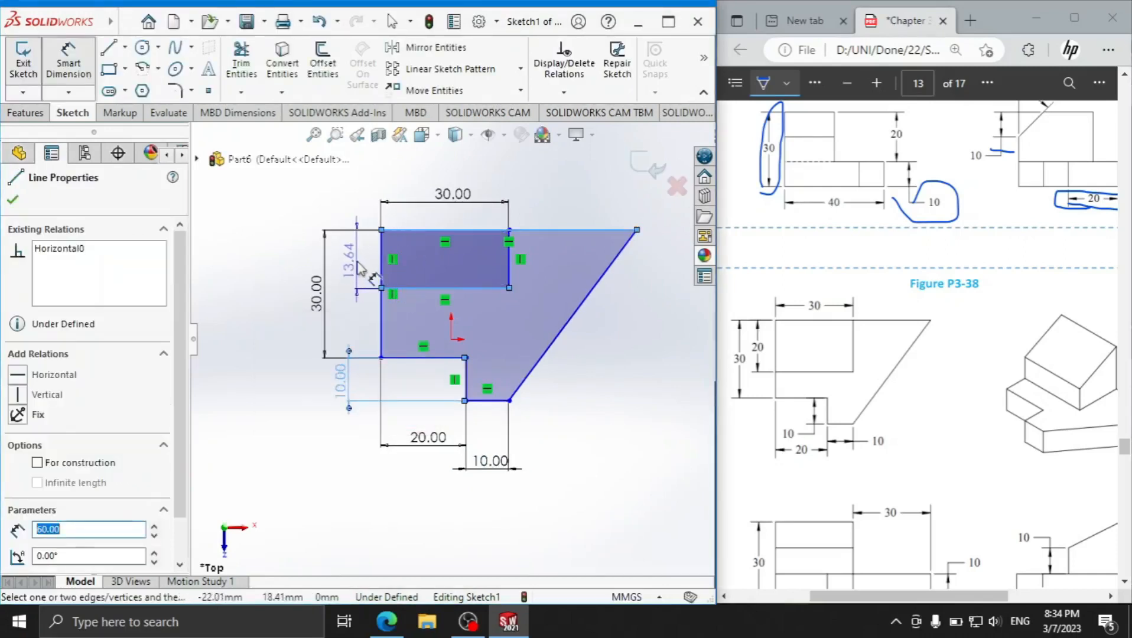
click(358, 269)
text(20)
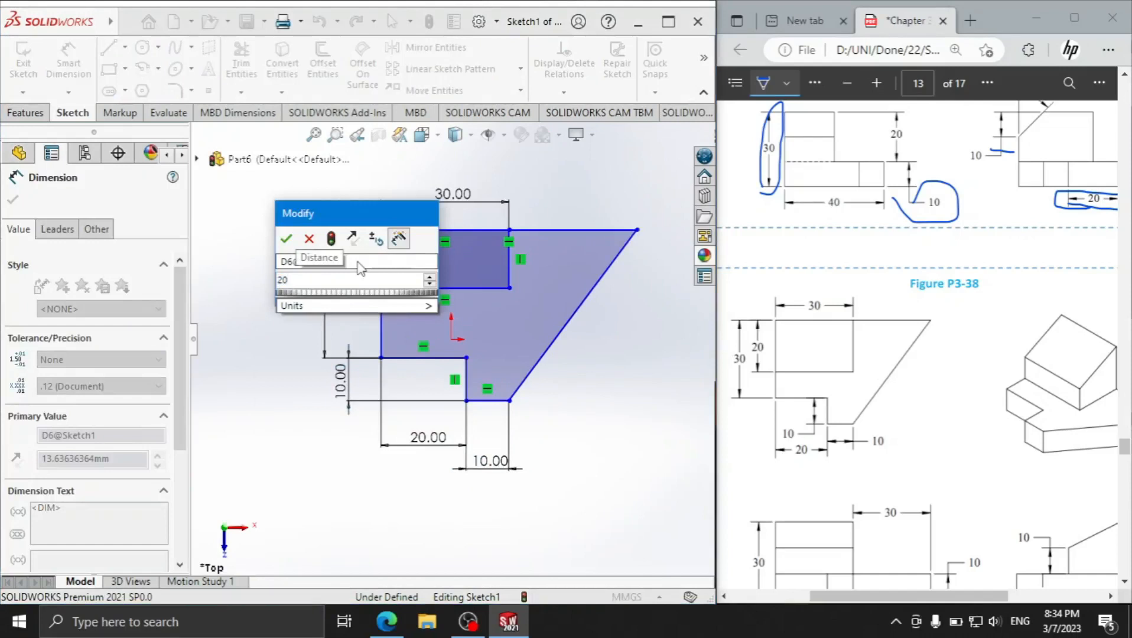
key(Return)
scroll(582, 357, up, 1)
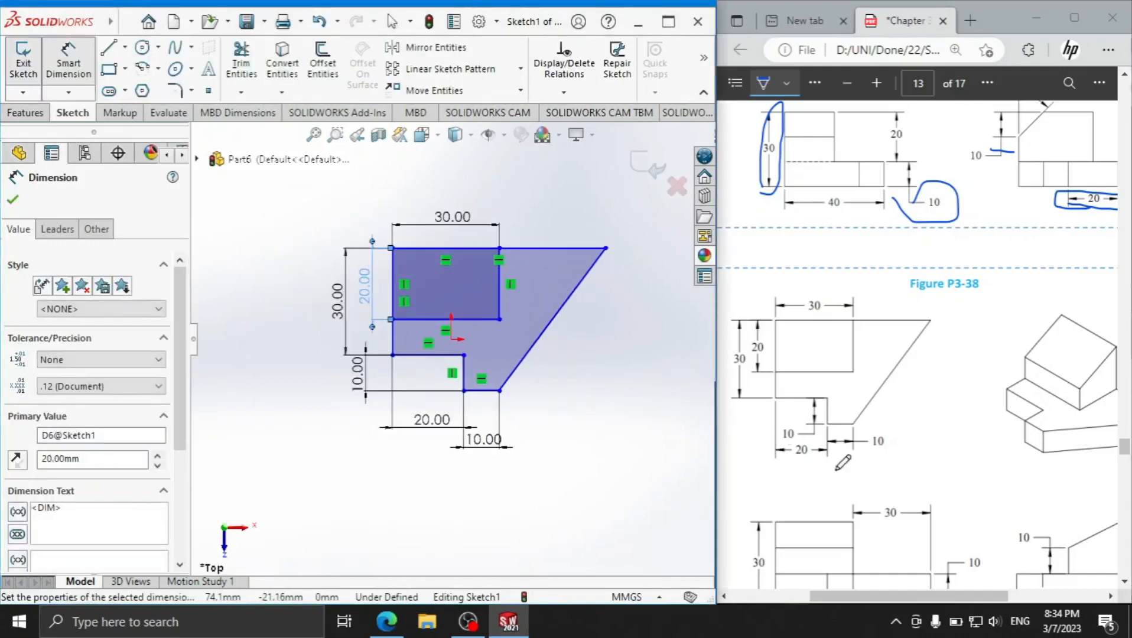
- Consult Figure P3-38's front view and dimension the outline's overall width from its left edge to the top-right corner as 60 mm
mouse_move(903, 598)
mouse_down()
mouse_move(933, 585)
mouse_move(899, 600)
mouse_up()
scroll(933, 588, down, 3)
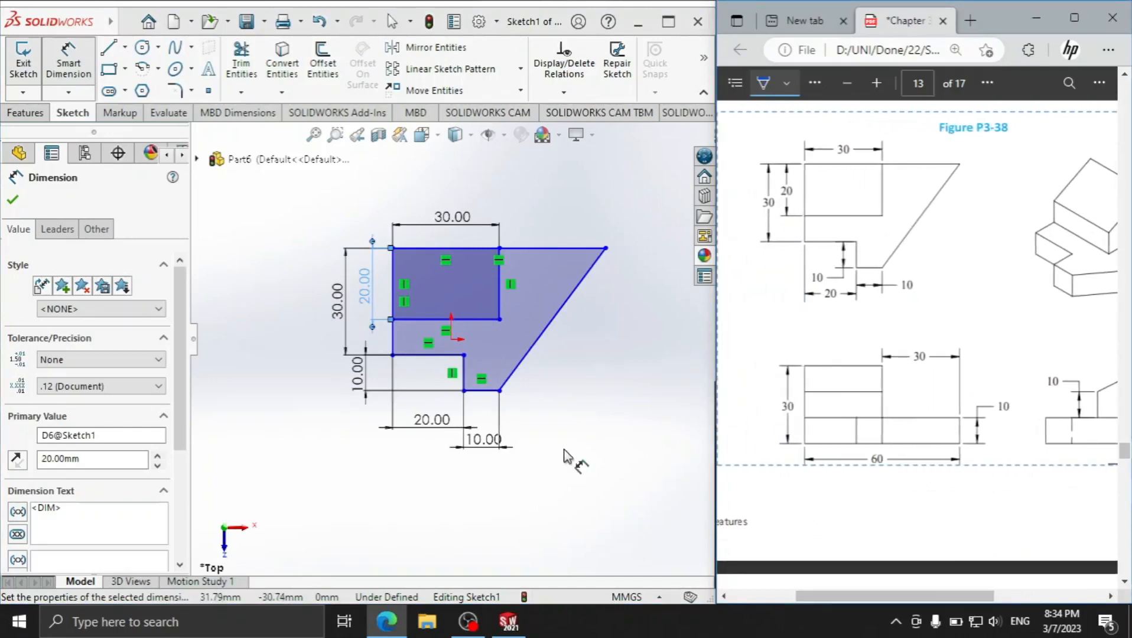
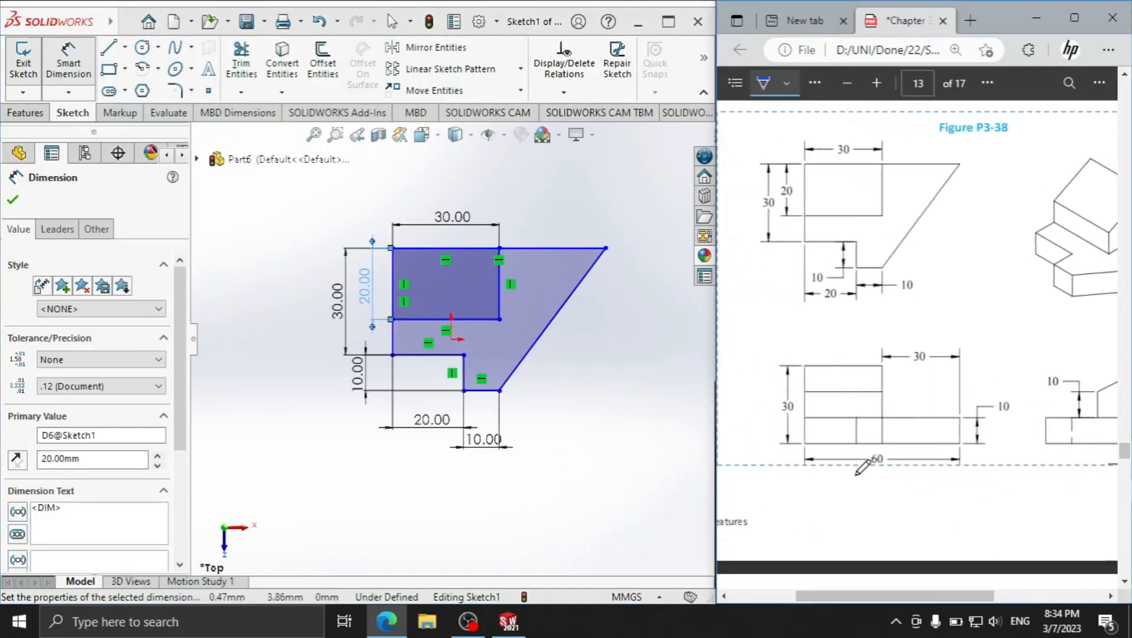
click(393, 294)
click(606, 248)
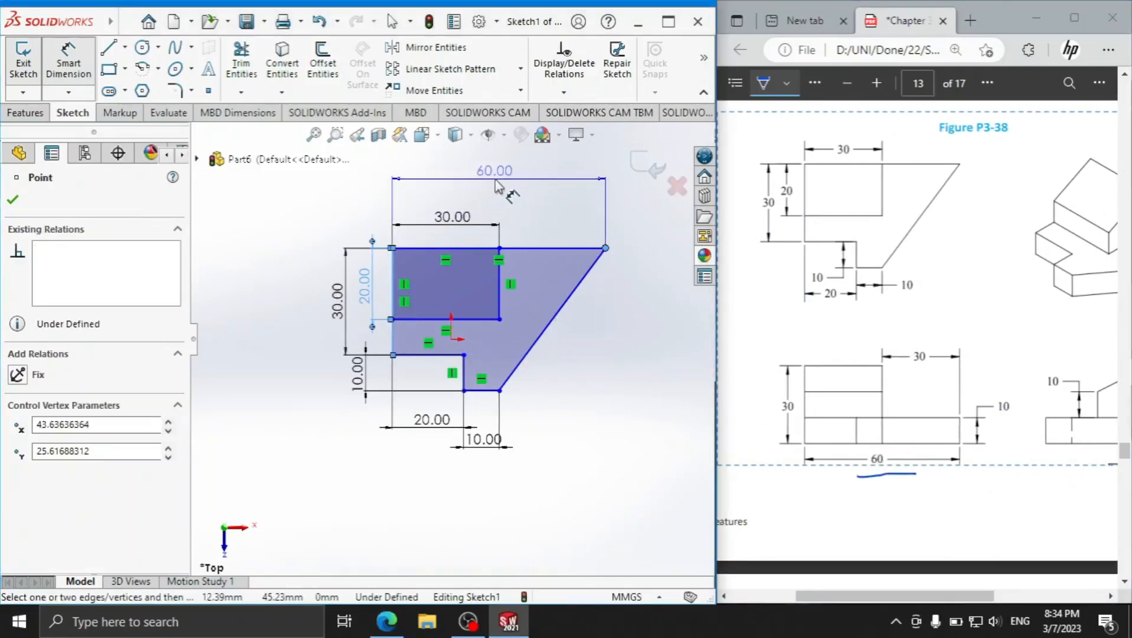
click(500, 185)
click(424, 157)
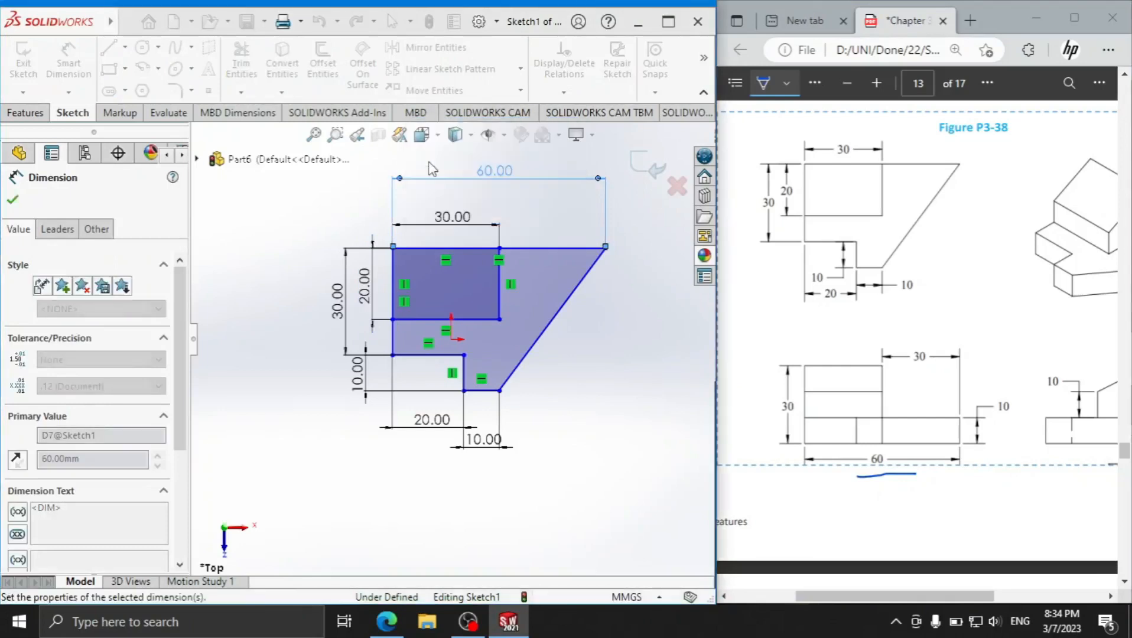
- Extrude the outline region surrounding the inner rectangle 10 mm upward as the base
click(27, 112)
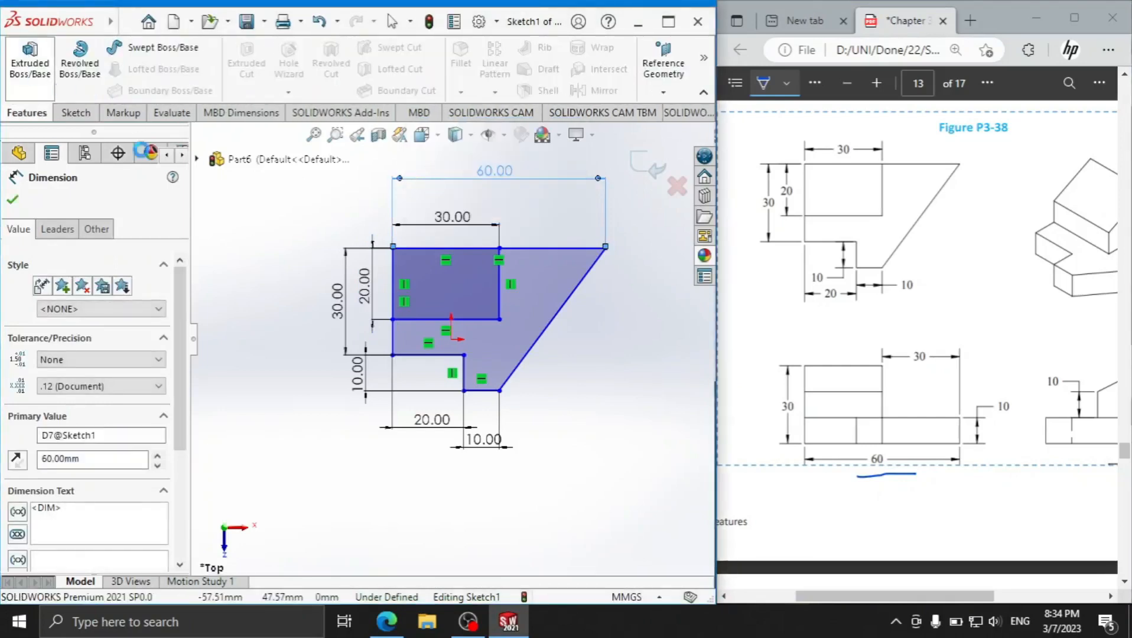
click(31, 62)
click(465, 368)
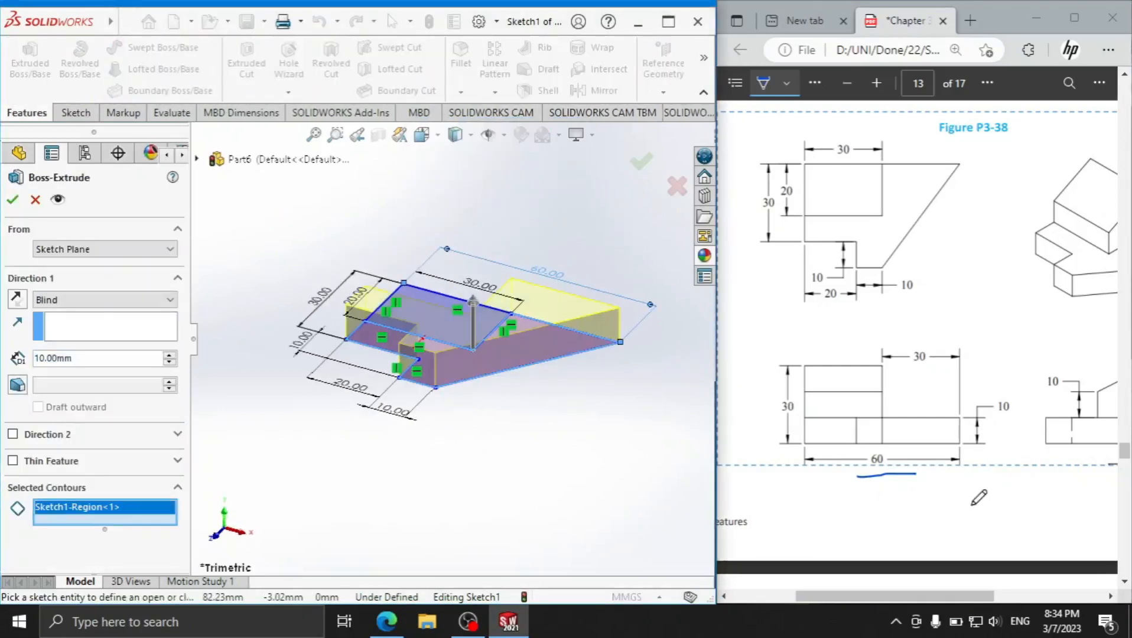
drag(970, 453, 982, 453)
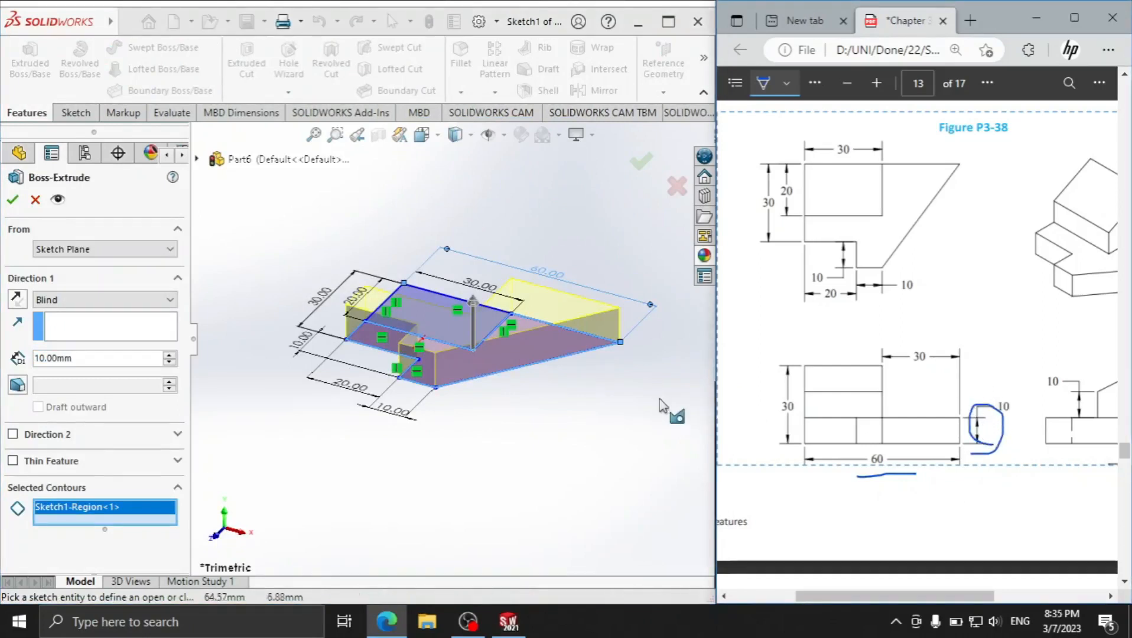
click(11, 203)
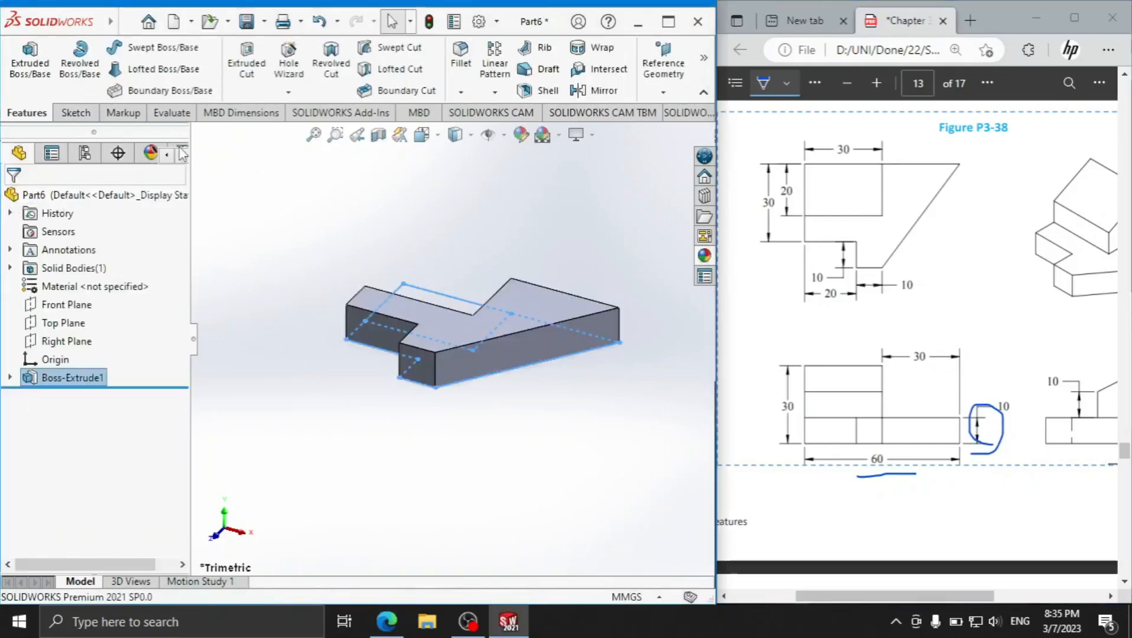
- Extrude the inner rectangle region of the base sketch 30 mm upward, merged with the existing body
click(29, 59)
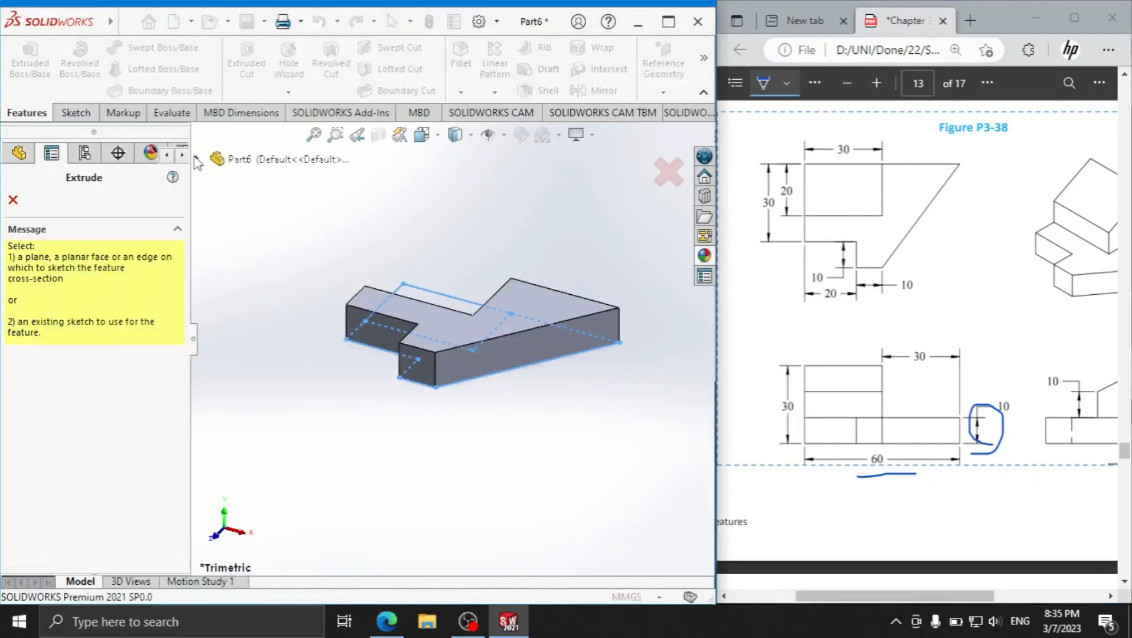
click(197, 160)
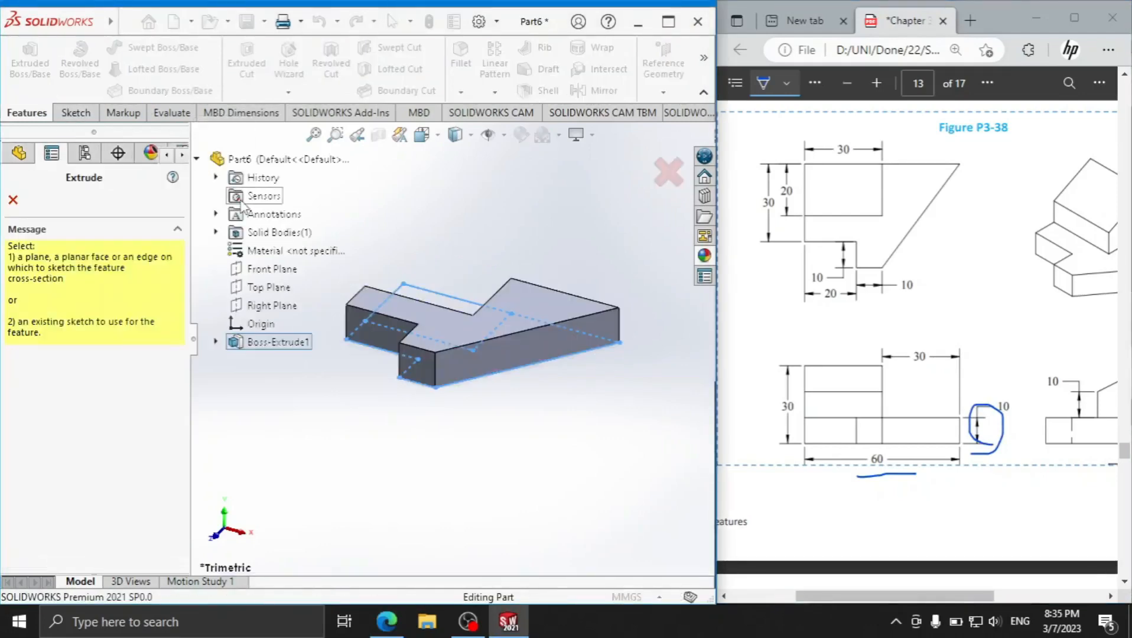
click(216, 343)
click(278, 360)
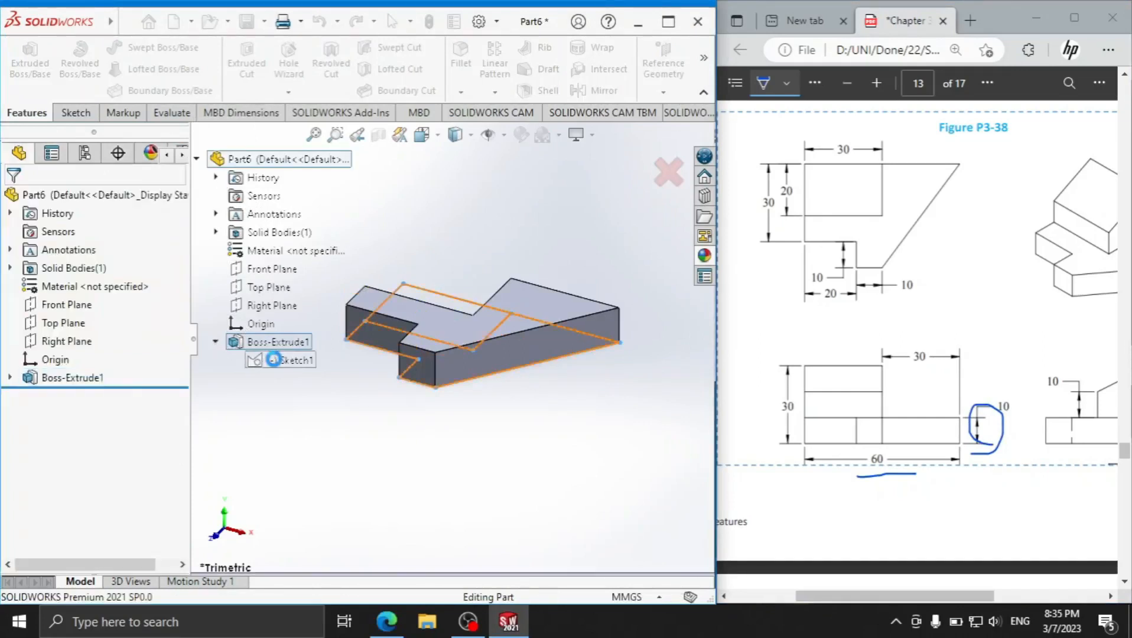
click(421, 302)
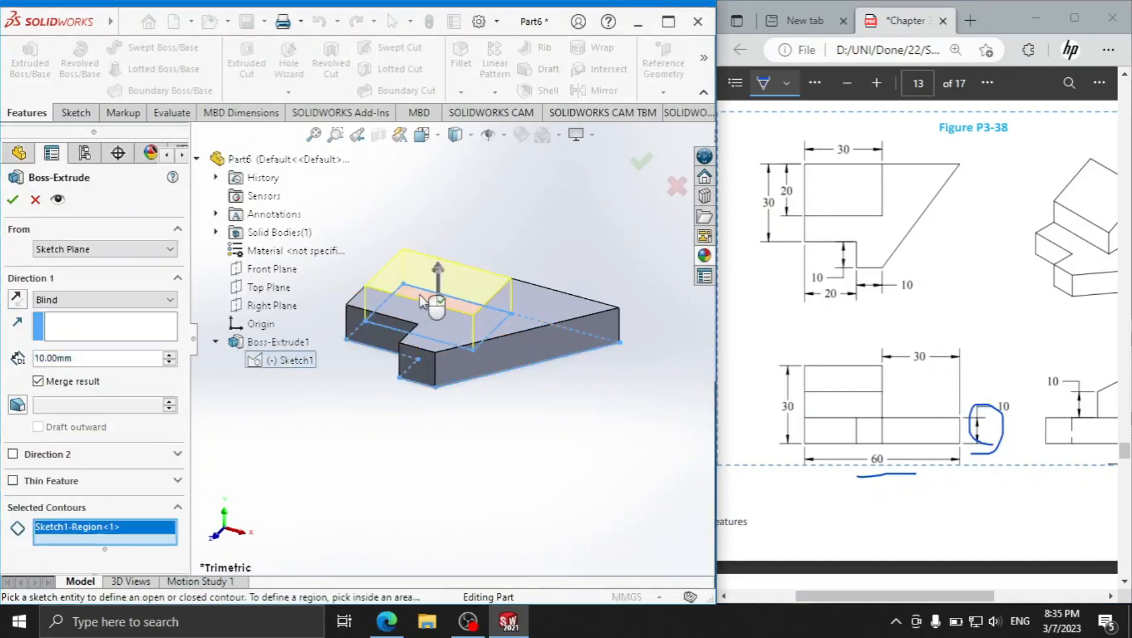
drag(774, 419, 807, 418)
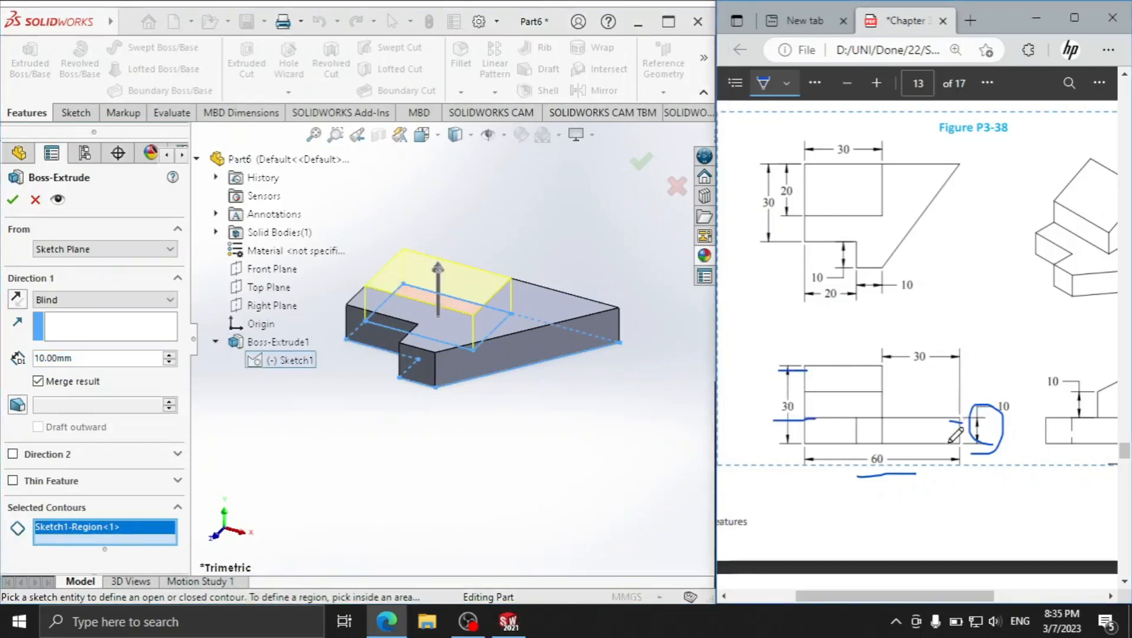
click(104, 359)
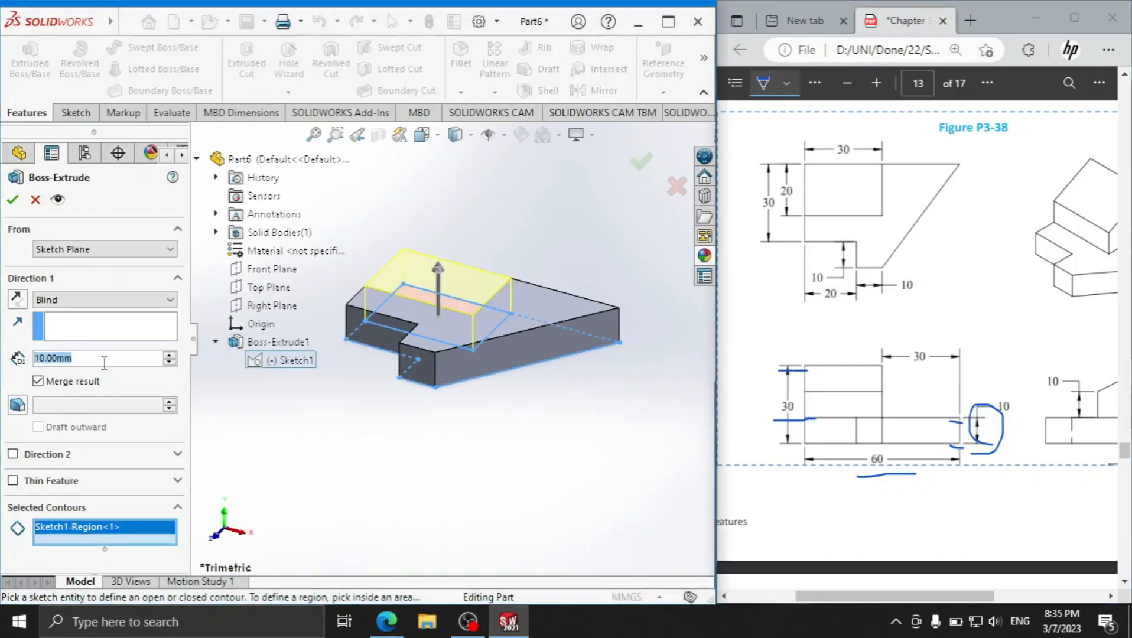
text(20)
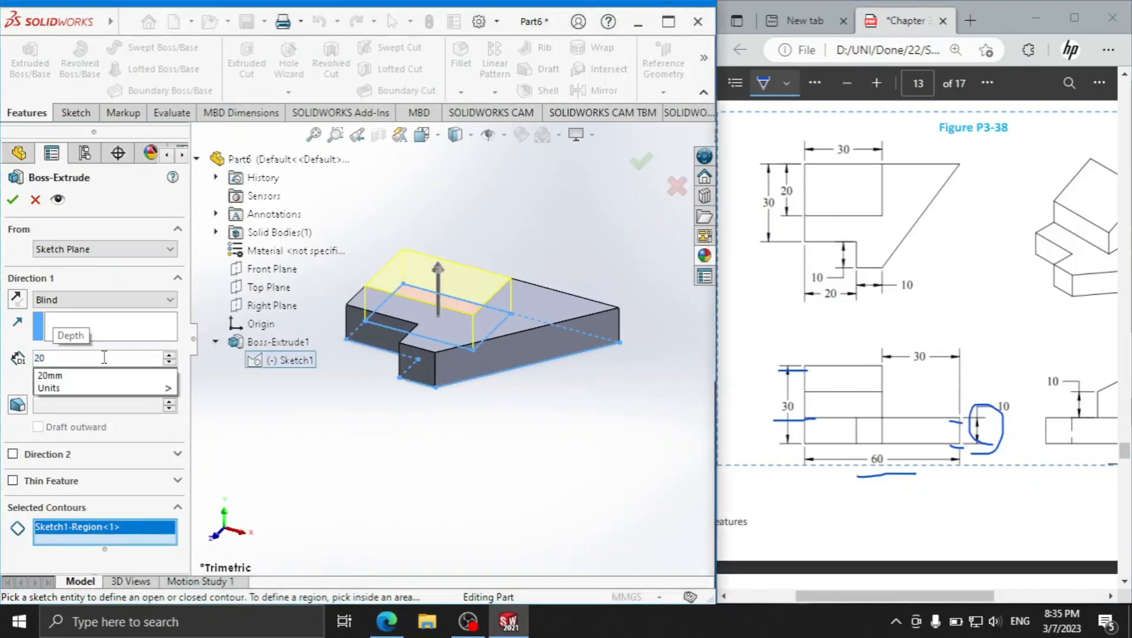
key(BackSpace)
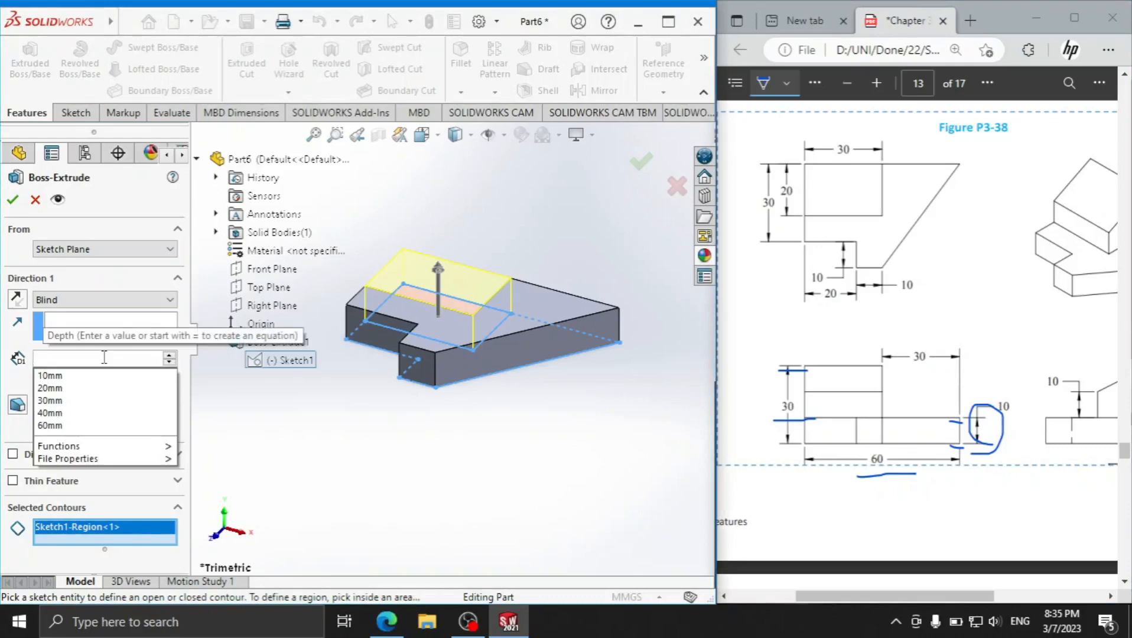
text(30)
key(Return)
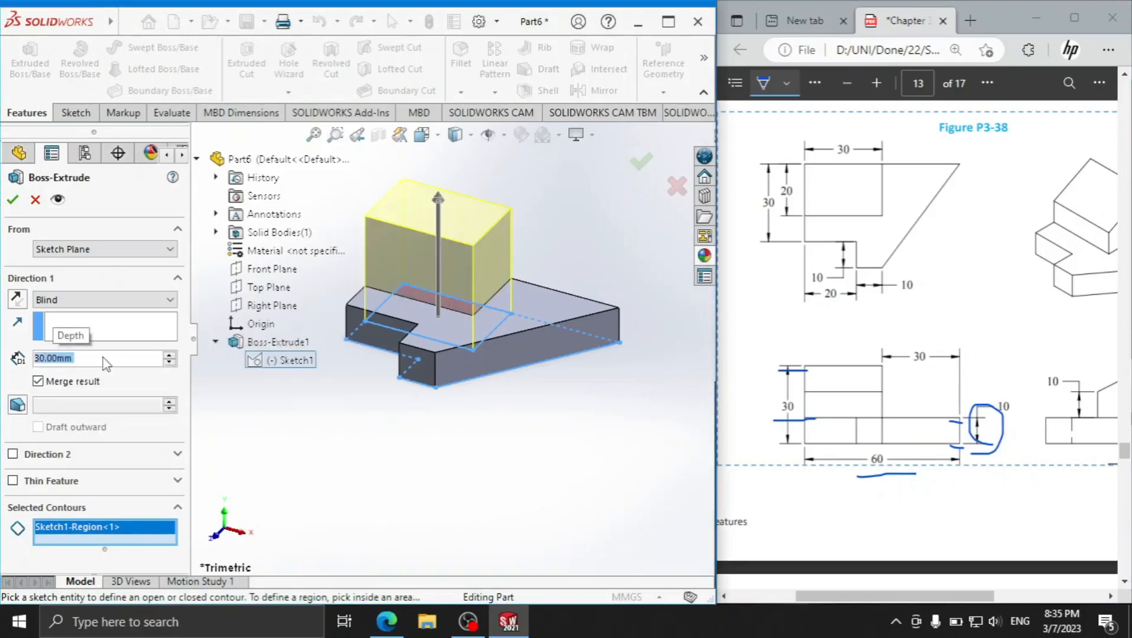
click(13, 200)
- On the upper block's right side face, sketch an 8.7 mm vertical line from the lower-left corner, topped by a triangle reaching both top corners
scroll(1066, 424, up, 2)
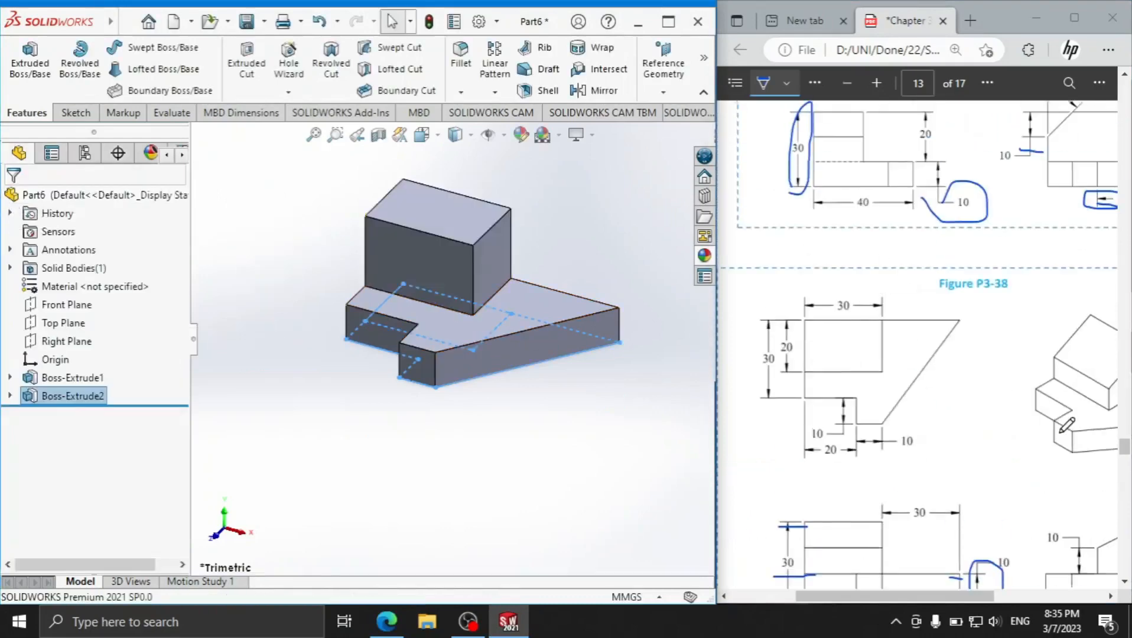
scroll(959, 569, down, 1)
drag(934, 595, 983, 597)
click(494, 263)
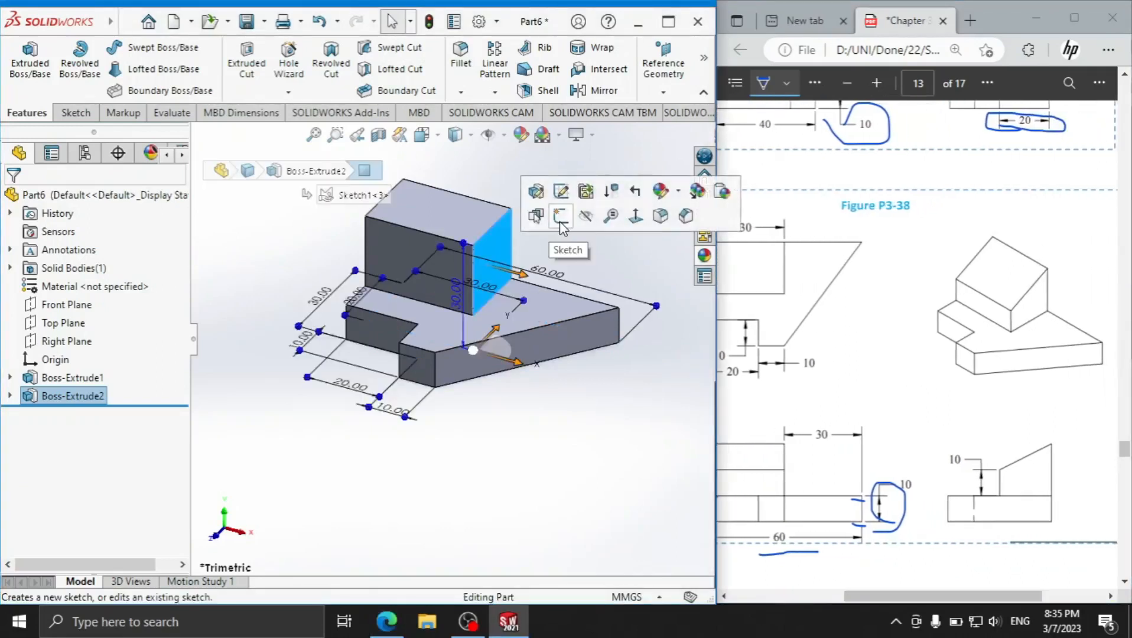
click(563, 226)
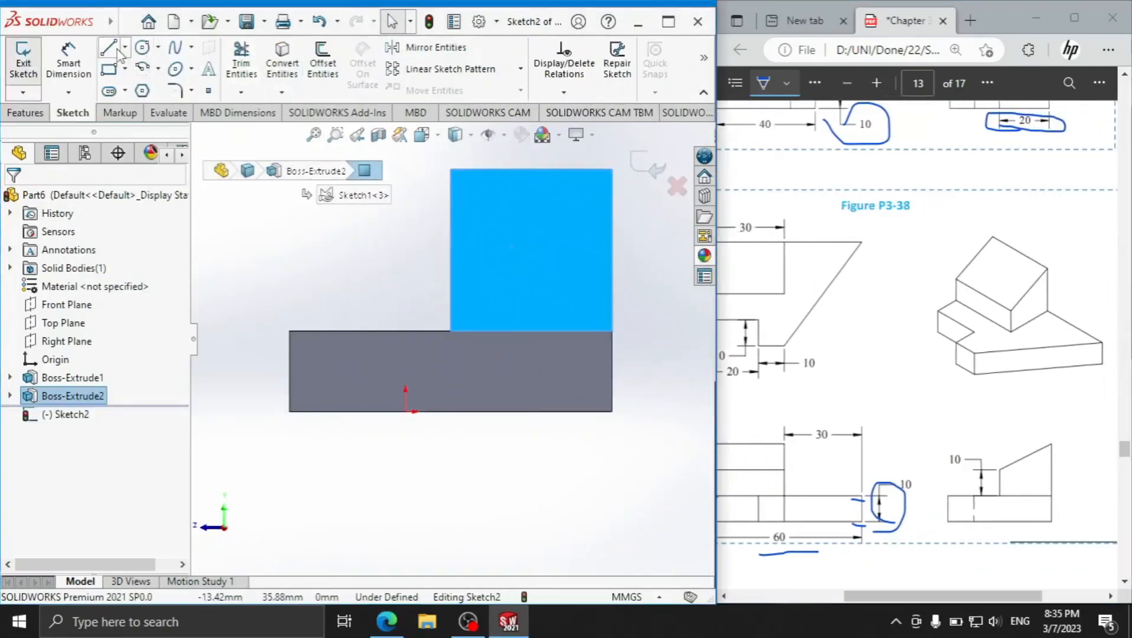
click(109, 49)
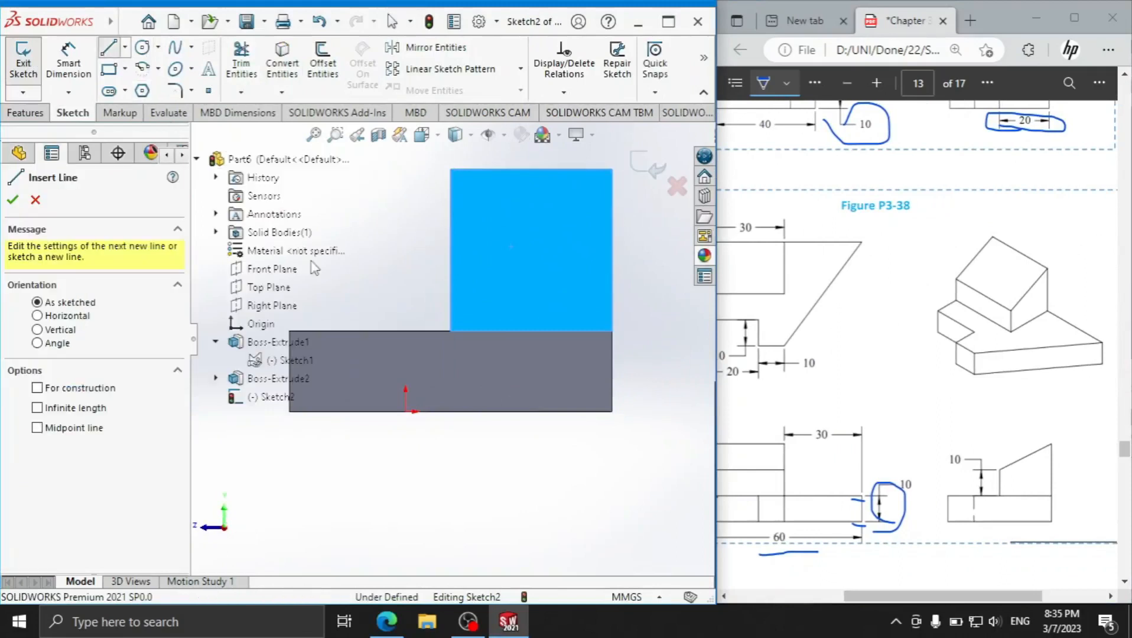
click(449, 329)
click(451, 260)
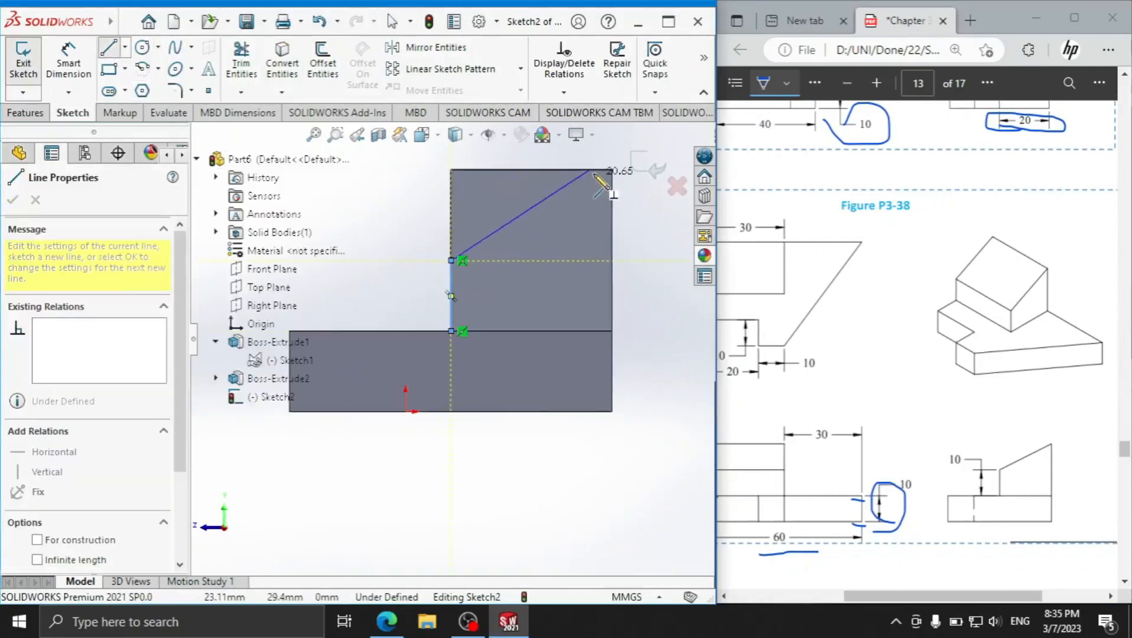
click(612, 170)
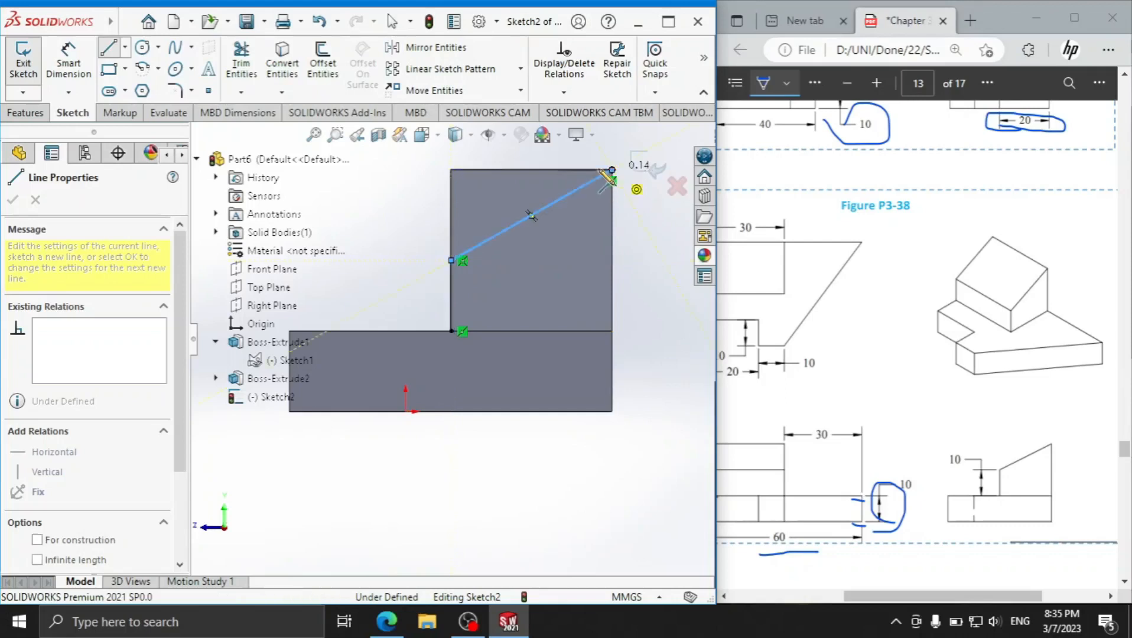
click(451, 170)
click(452, 260)
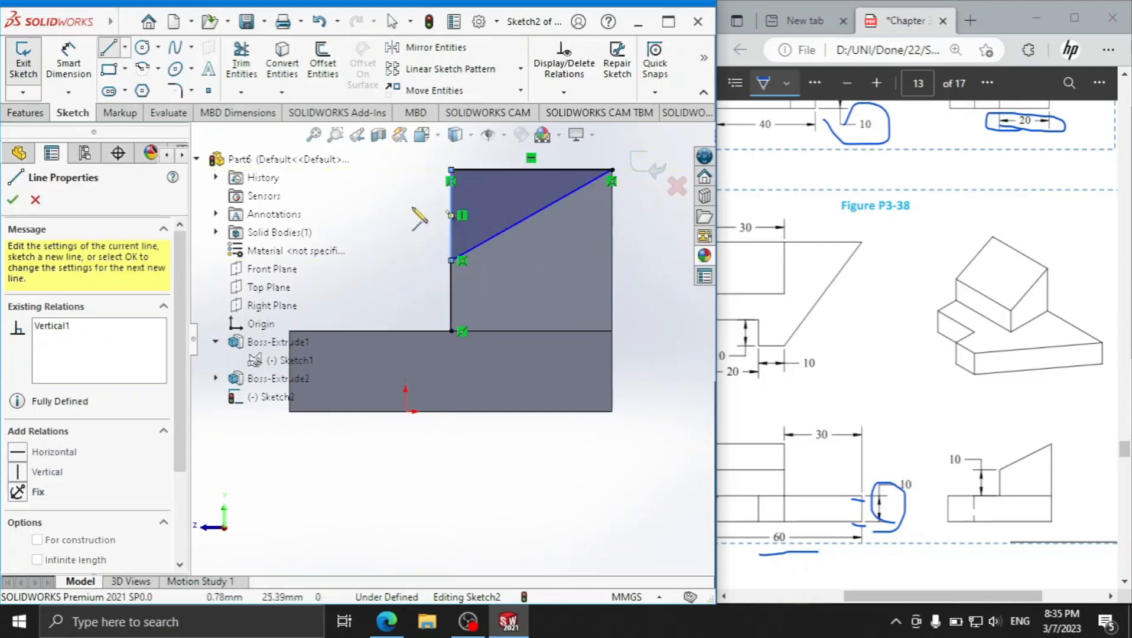
right_click(412, 213)
click(431, 222)
- Dimension the height from the face's lower-left corner to the triangle's lowest point as 10 mm
click(67, 70)
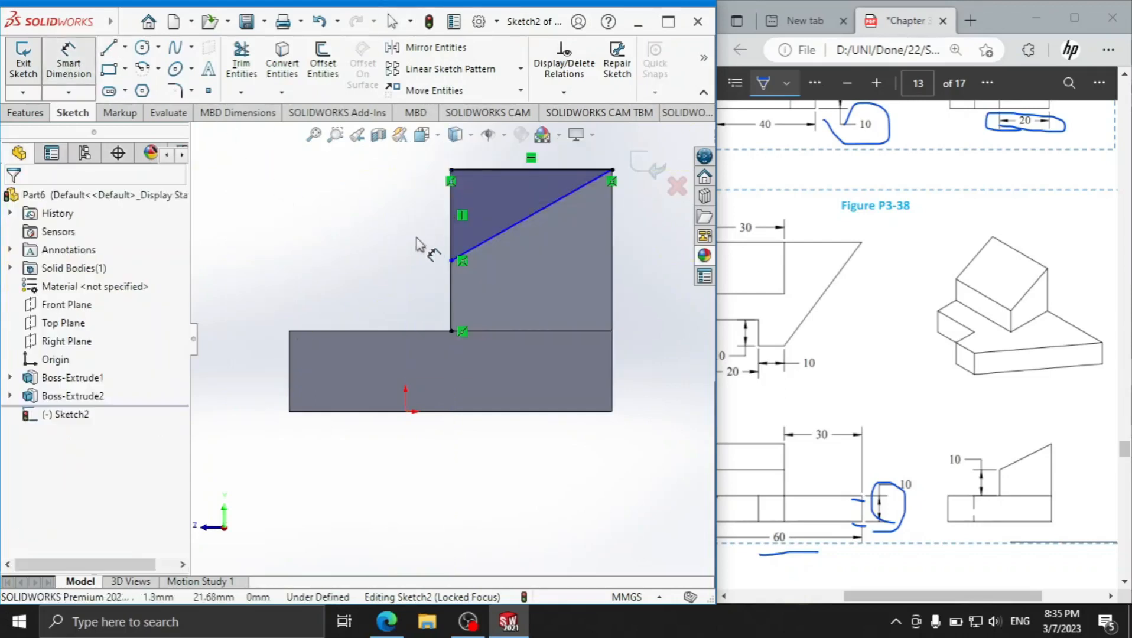
click(451, 260)
click(451, 331)
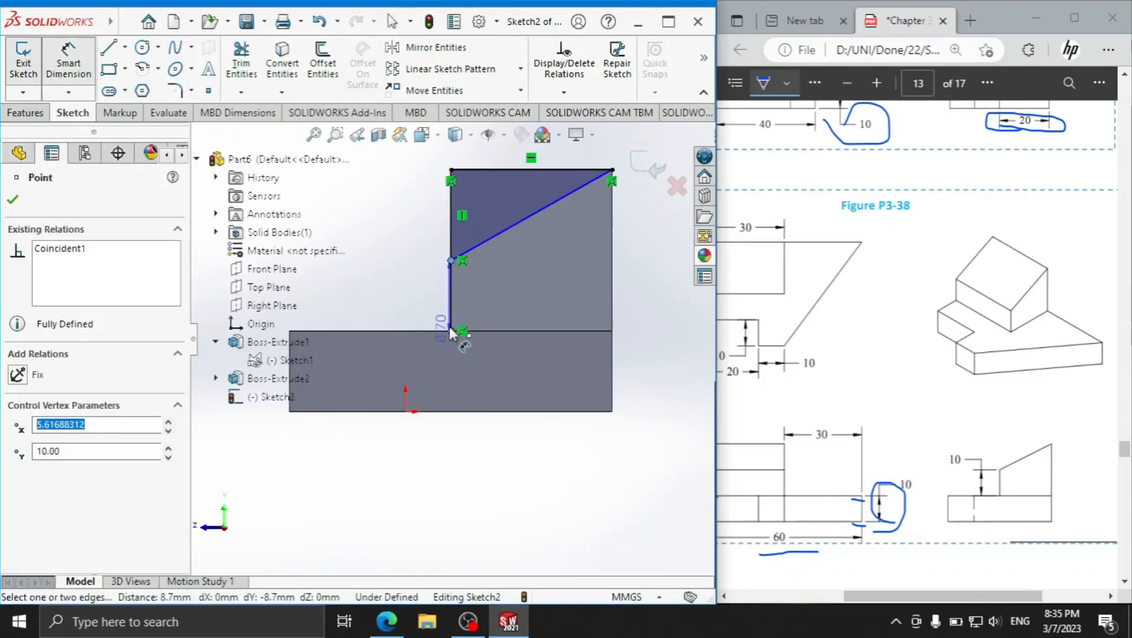
click(429, 296)
text(10)
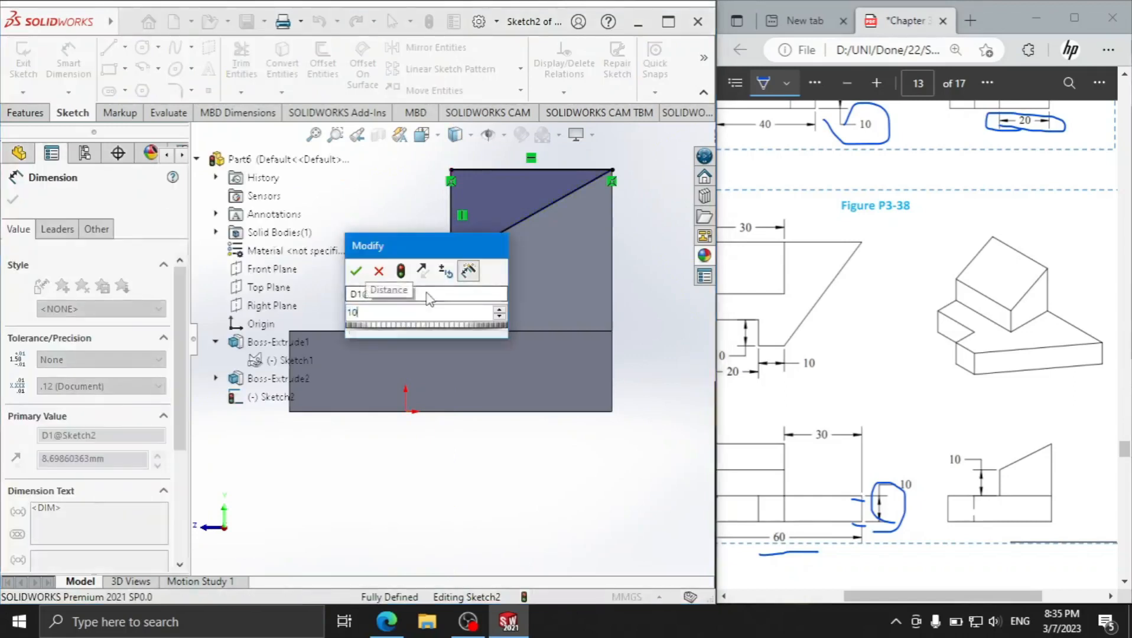
key(Return)
- Cut the triangular region 30 mm blind through the upper block to form its sloped top
click(23, 113)
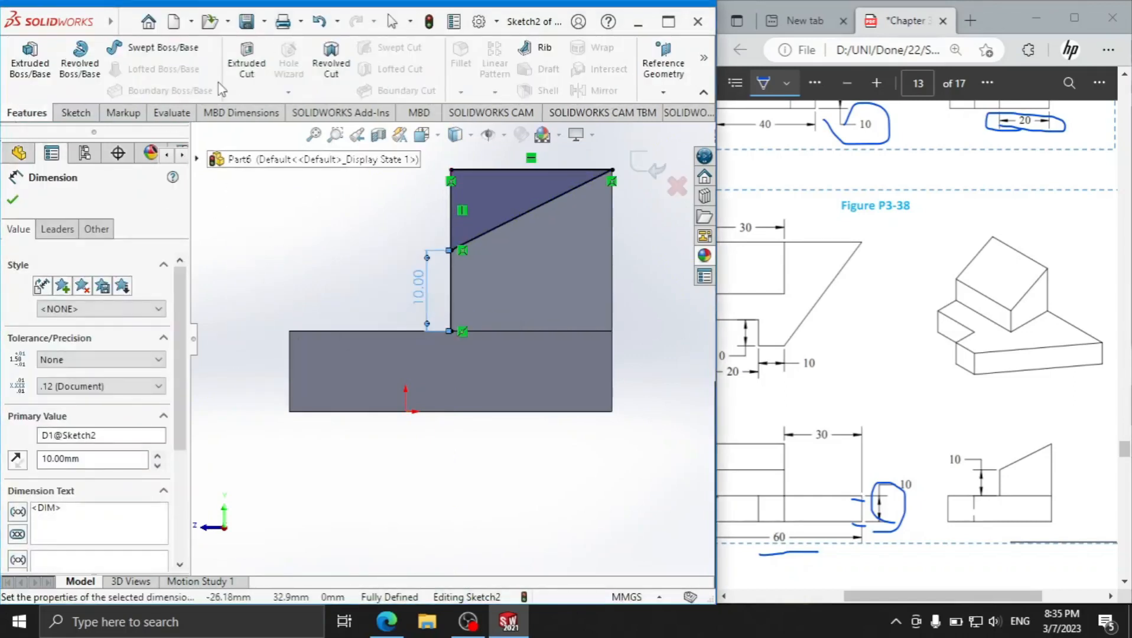
click(247, 63)
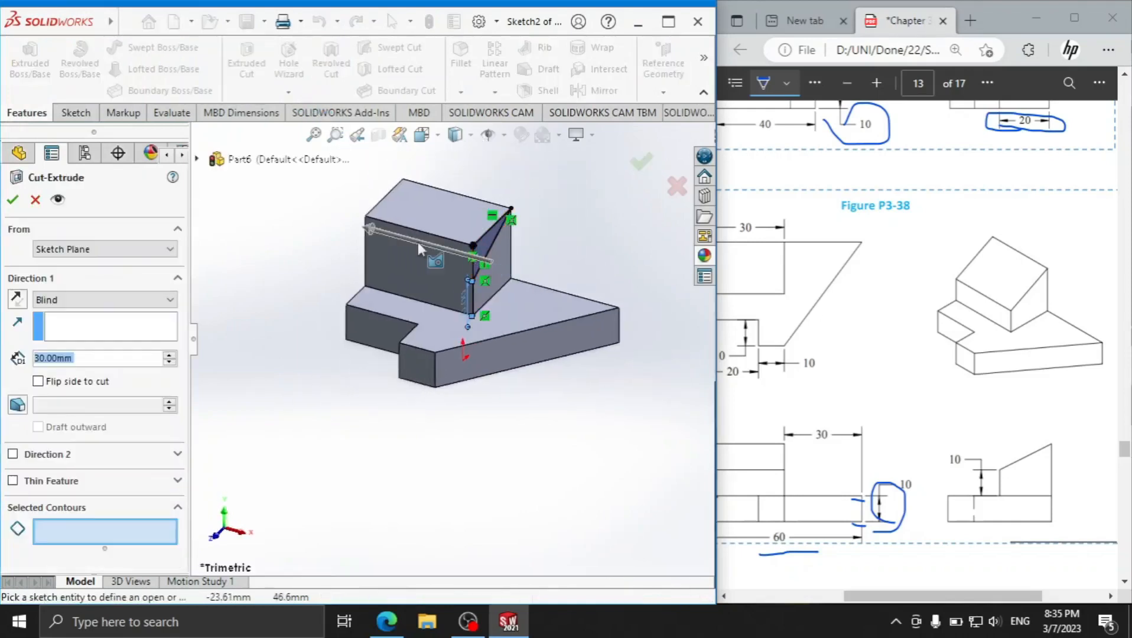
click(485, 248)
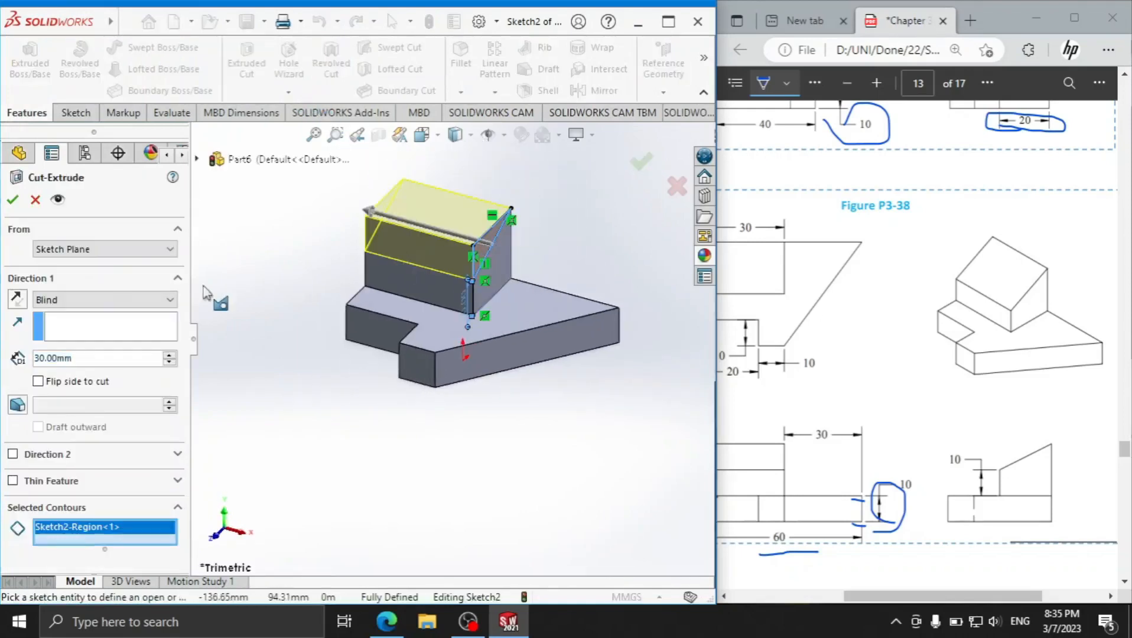
click(12, 201)
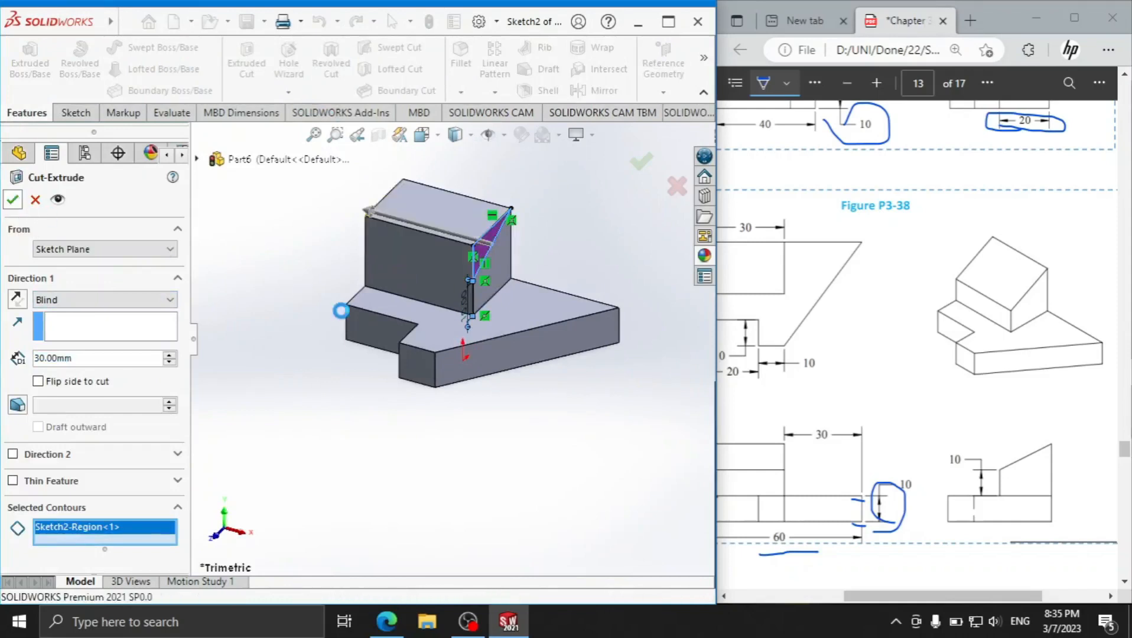